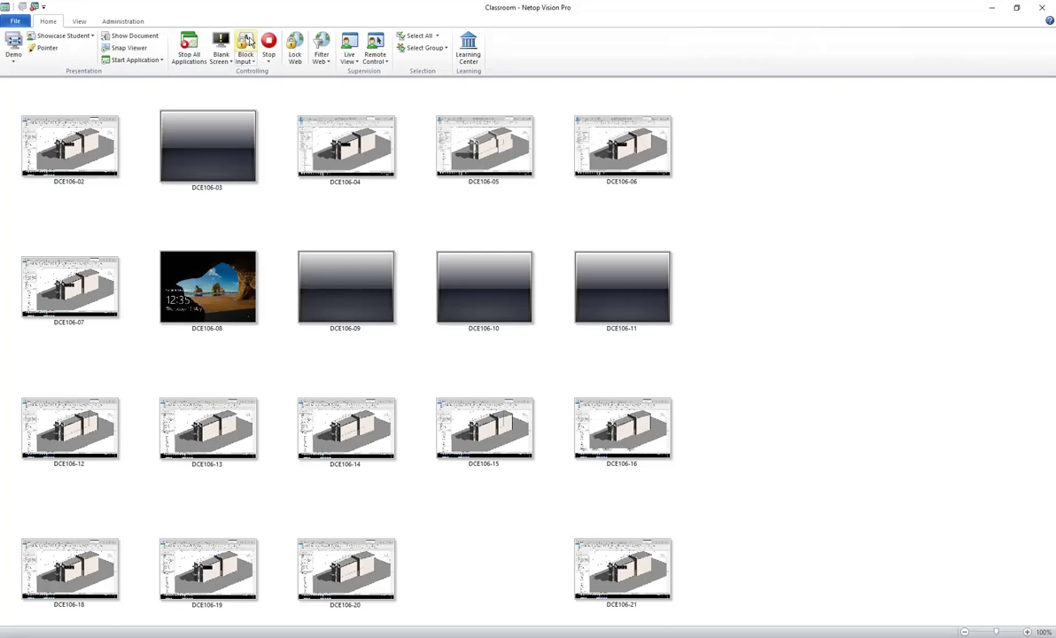
- Box-select both groups of student thumbnails and start a Demo of this screen to them
drag(680, 103, 7, 364)
ctrl+drag(719, 378, 53, 567)
click(13, 44)
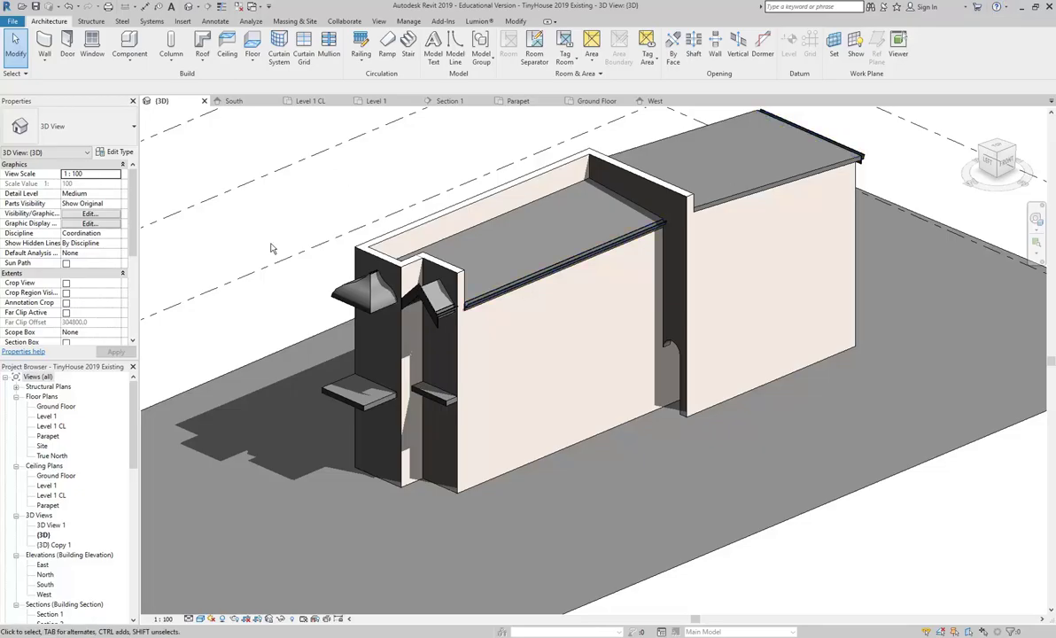
double_click(55, 407)
scroll(333, 381, down, 2)
scroll(307, 364, up, 4)
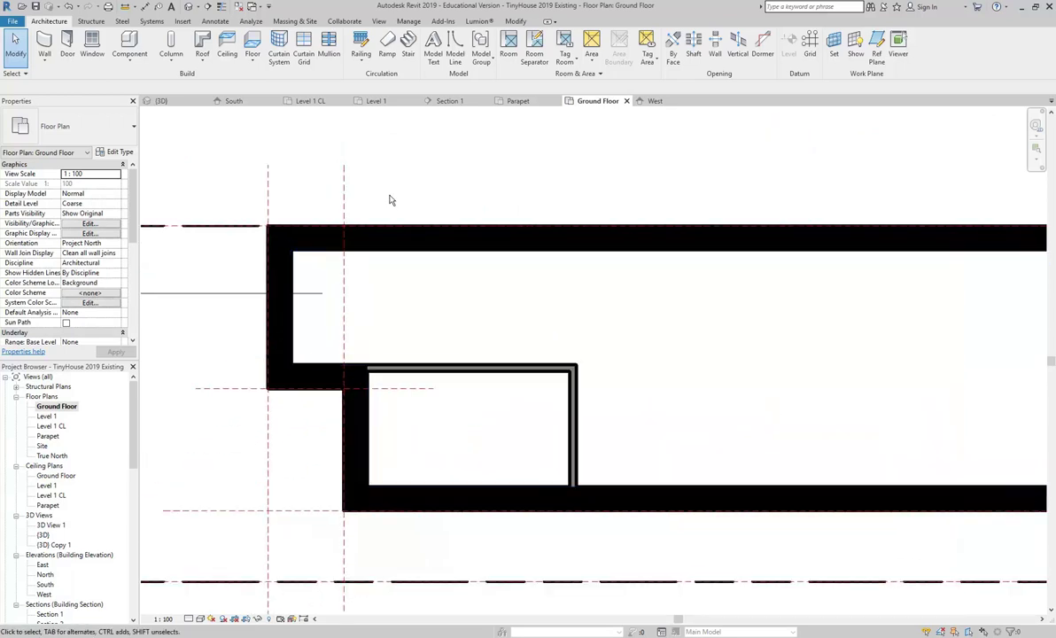
middle_drag(392, 201, 374, 206)
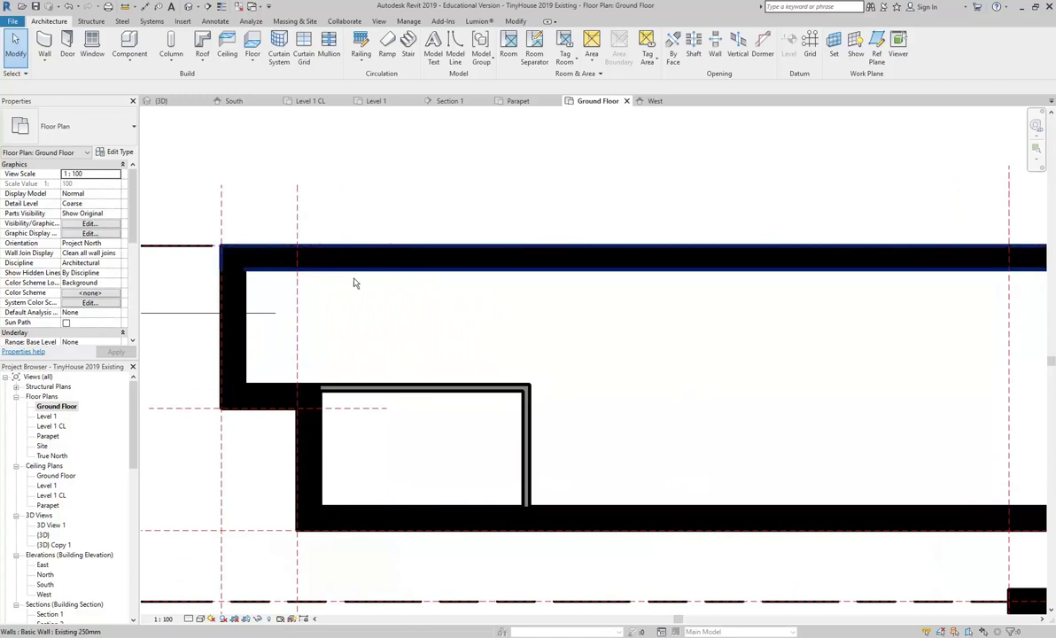
double_click(42, 536)
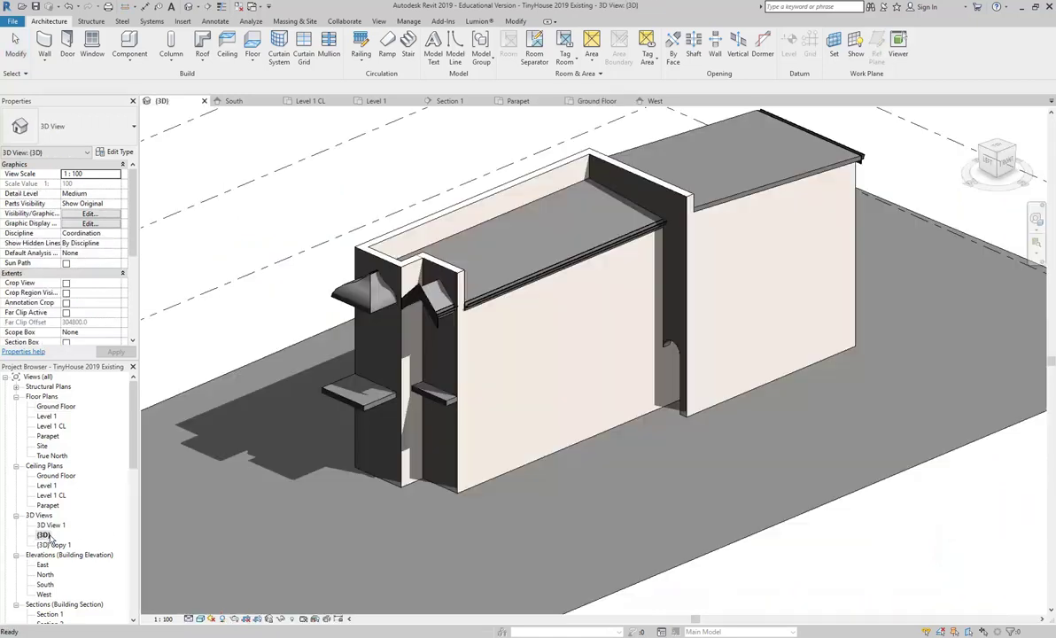
scroll(494, 390, up, 3)
scroll(494, 390, up, 3)
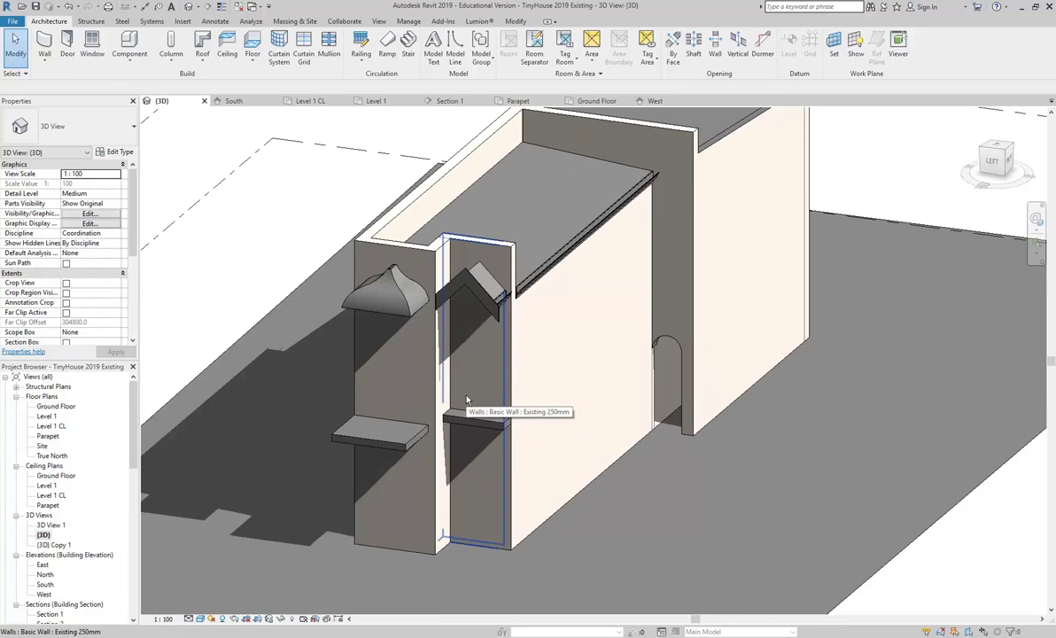
scroll(467, 400, up, 2)
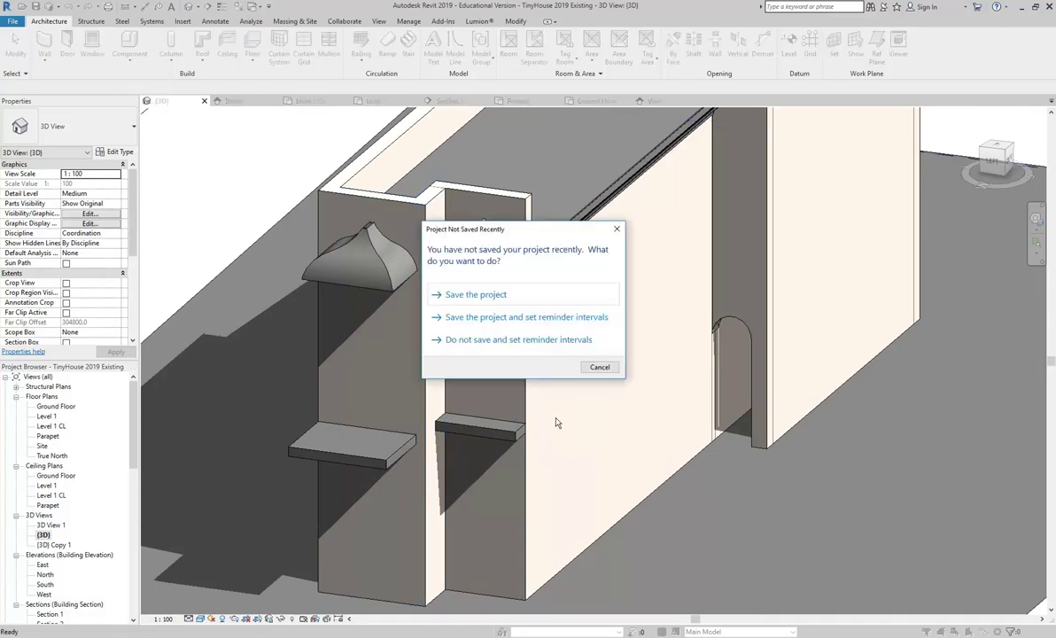
- Dismiss the save reminder, open Load Family, and browse to StudentResources > Revit Library
click(600, 367)
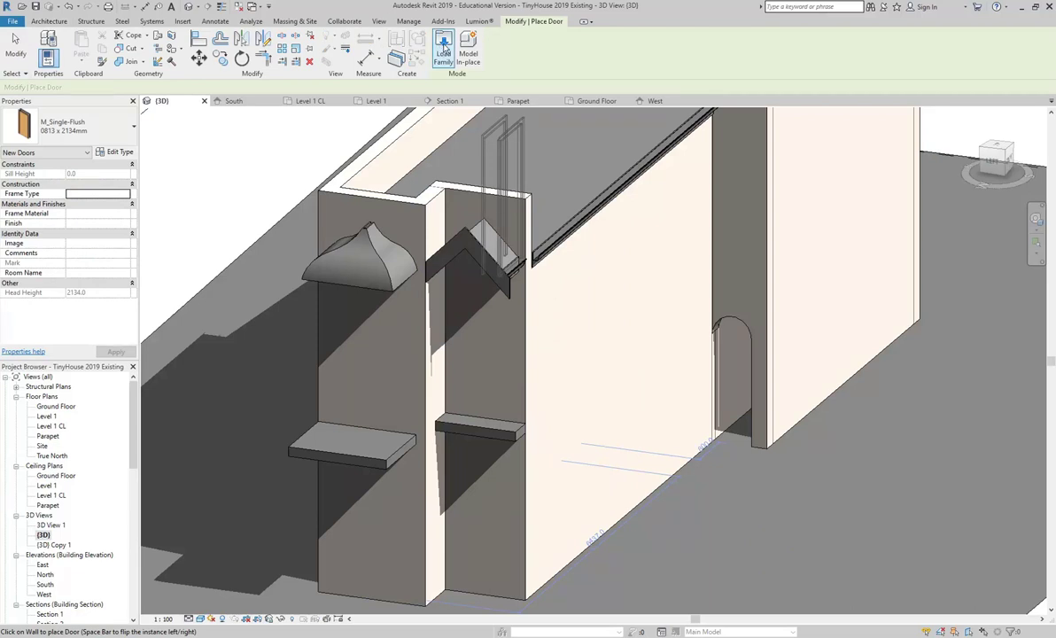
click(413, 44)
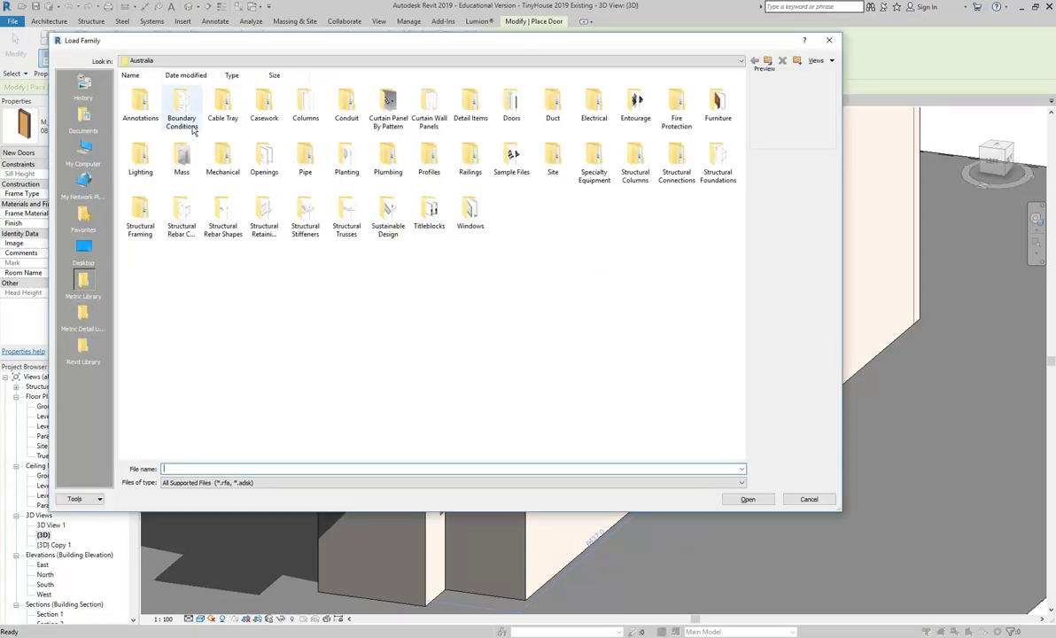
click(201, 62)
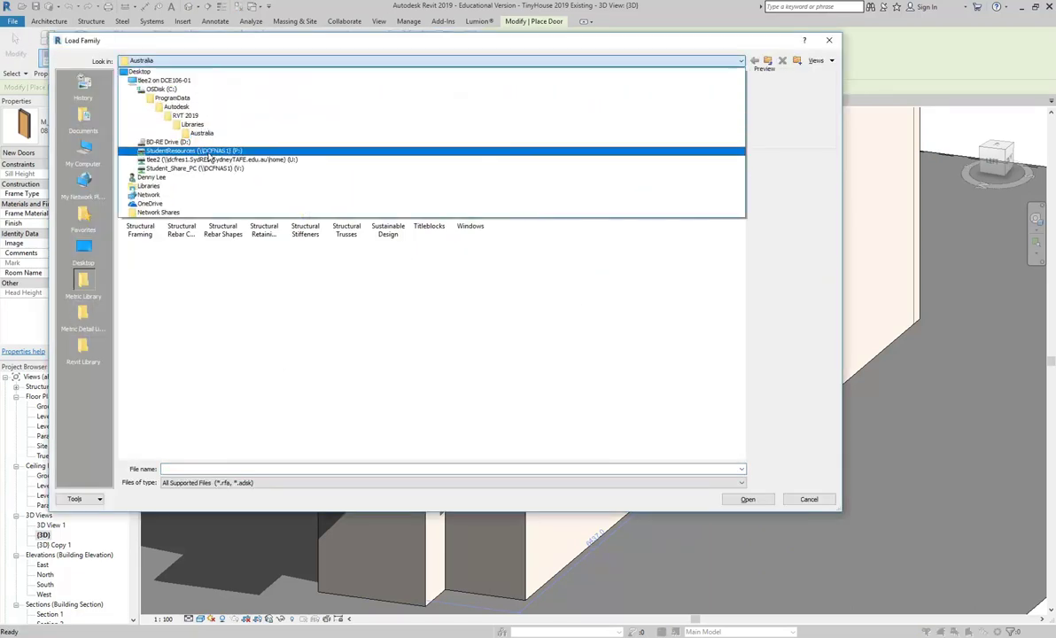
click(210, 151)
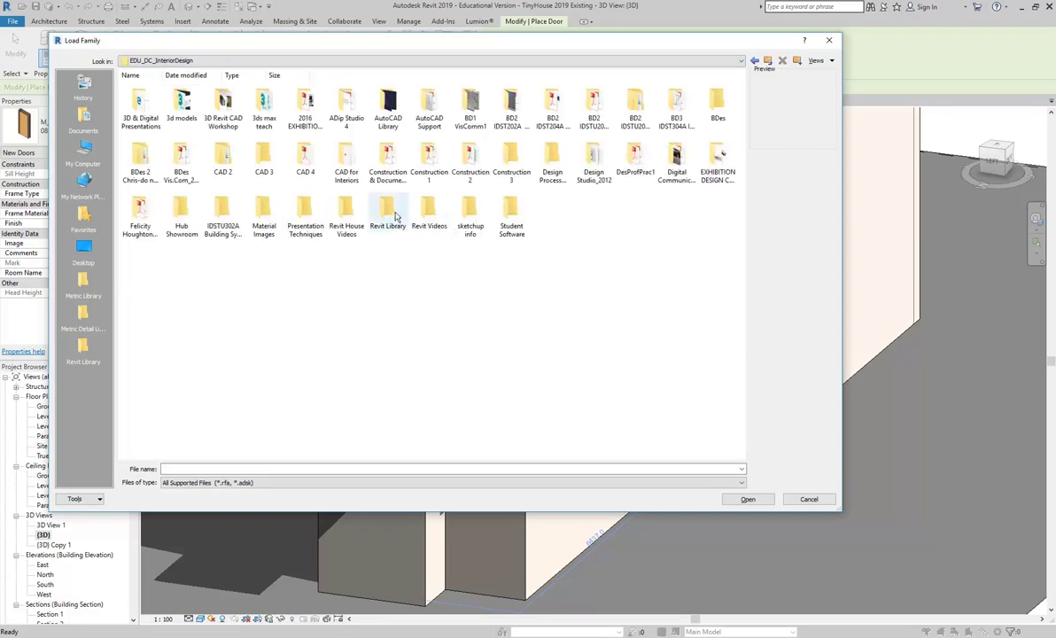
double_click(390, 213)
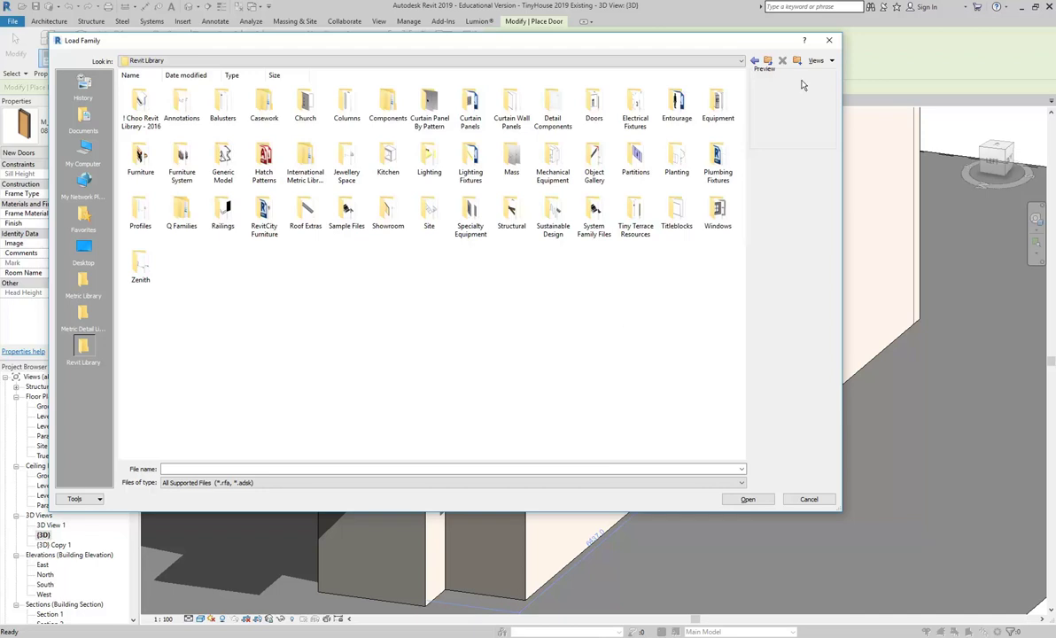
- Move between the Revit Library and Metric Library locations, ending back in Revit Library
click(769, 60)
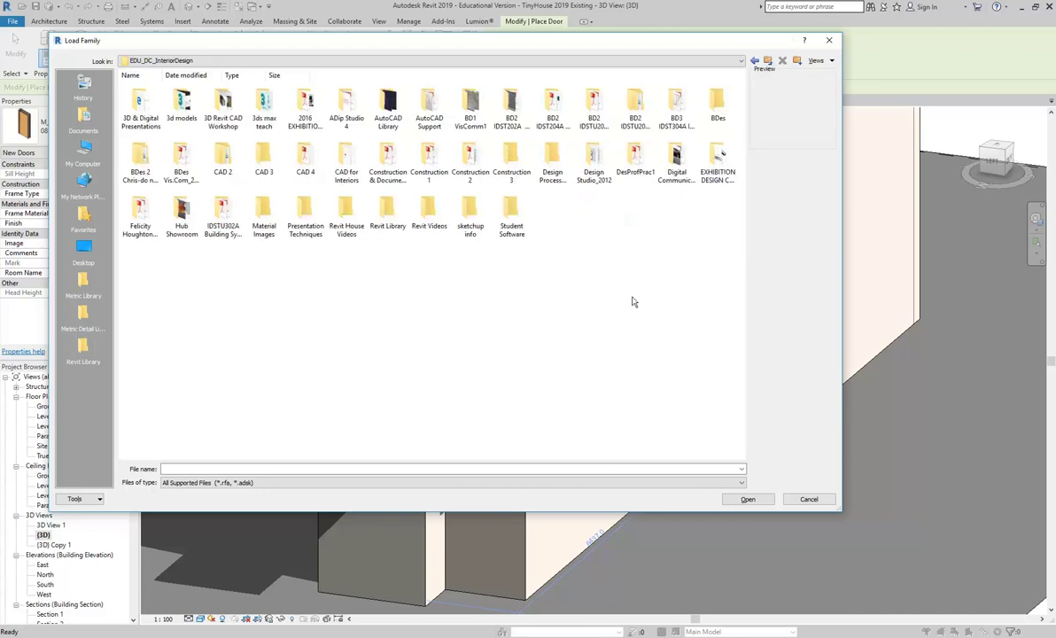
click(387, 208)
drag(387, 214, 82, 352)
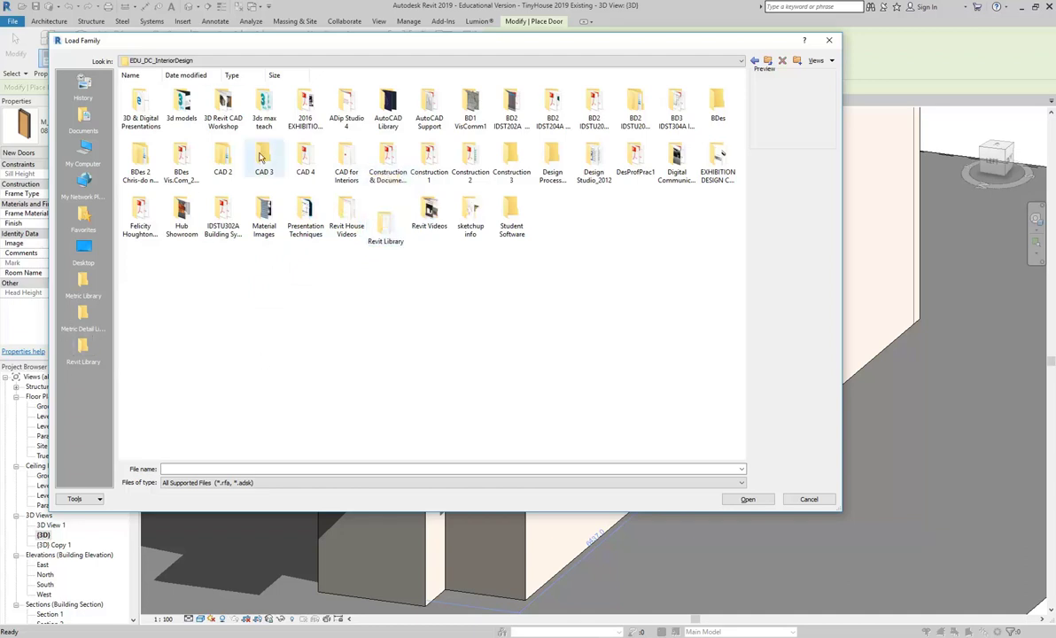
click(219, 60)
click(220, 60)
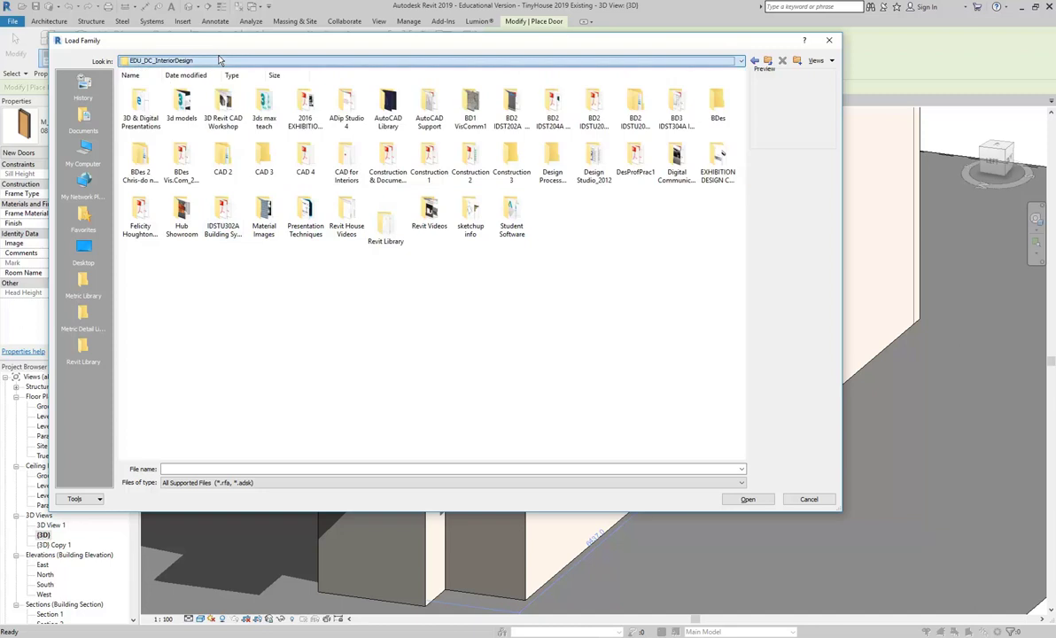
click(83, 355)
click(82, 280)
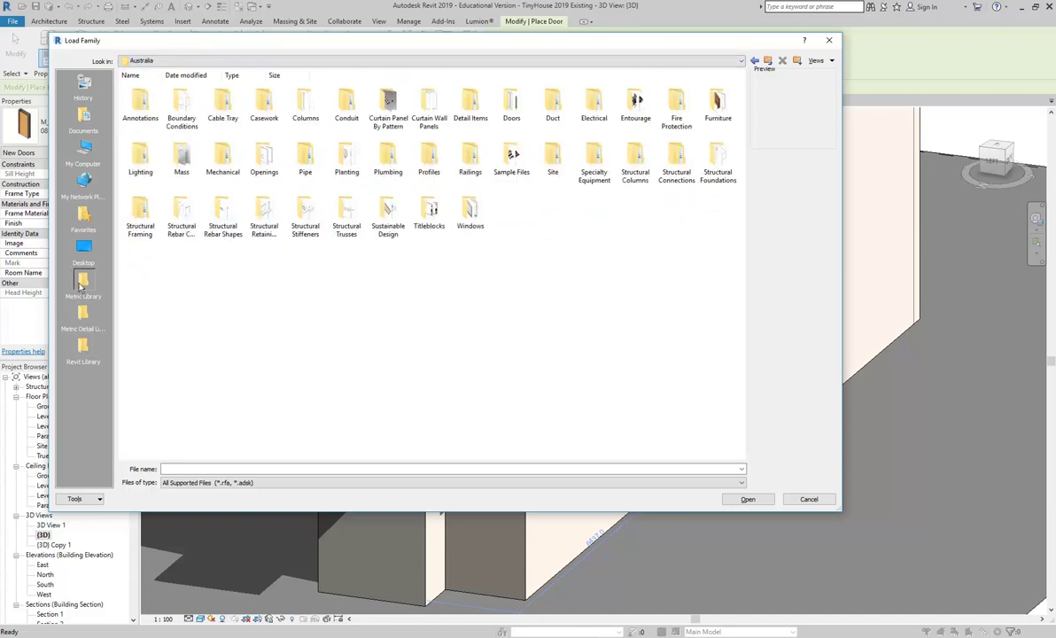
click(85, 348)
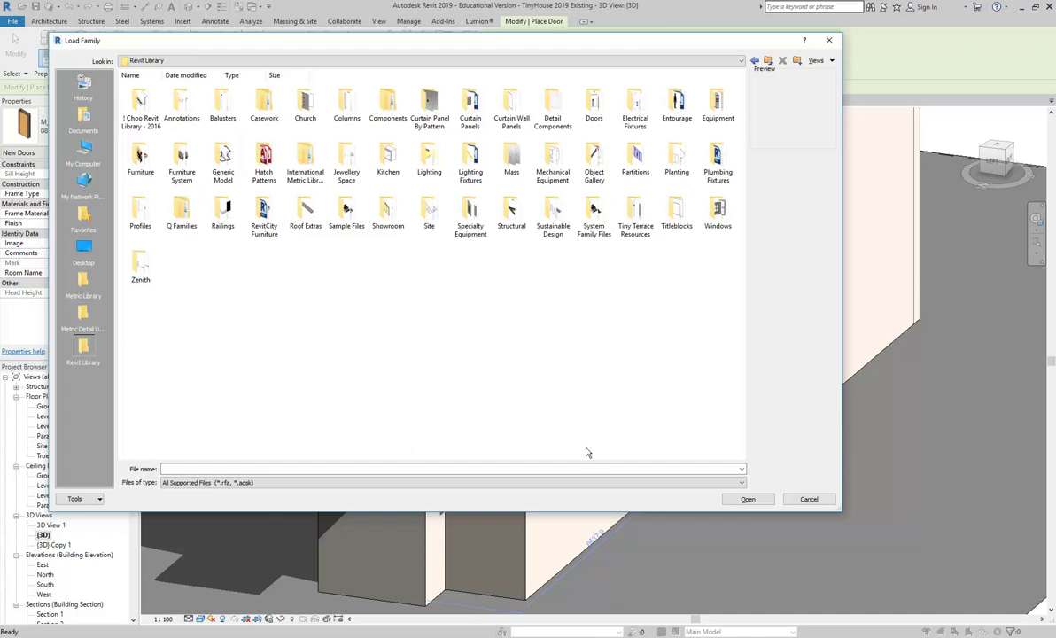
- Preview the four Tiny Terrace Resources families, then load 2018 Traditional Entry Panel Door w Fan Light
double_click(635, 211)
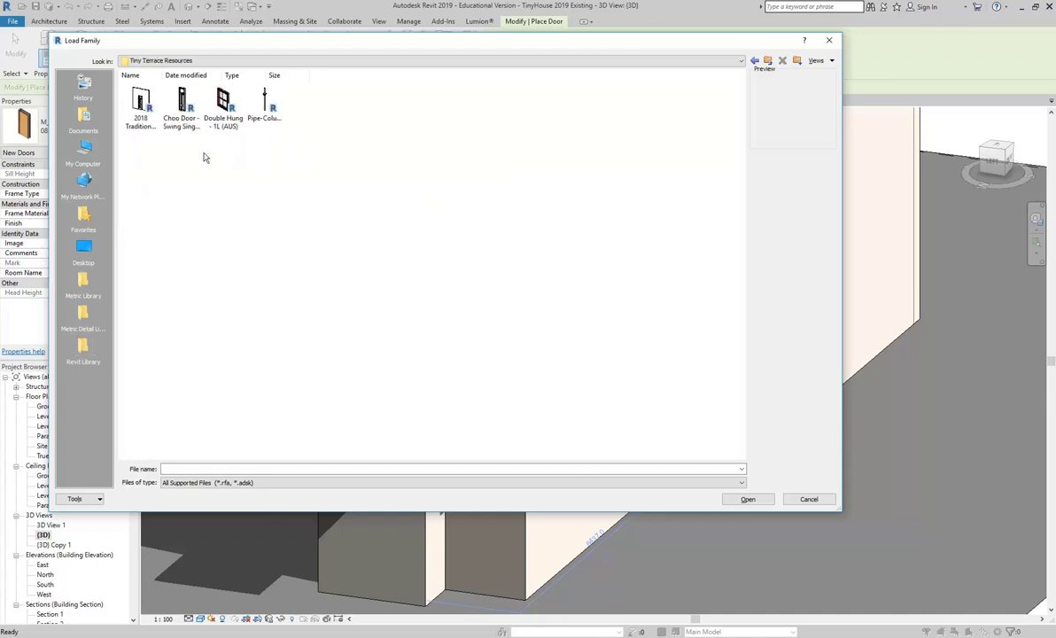
click(141, 102)
click(182, 102)
click(223, 102)
click(273, 107)
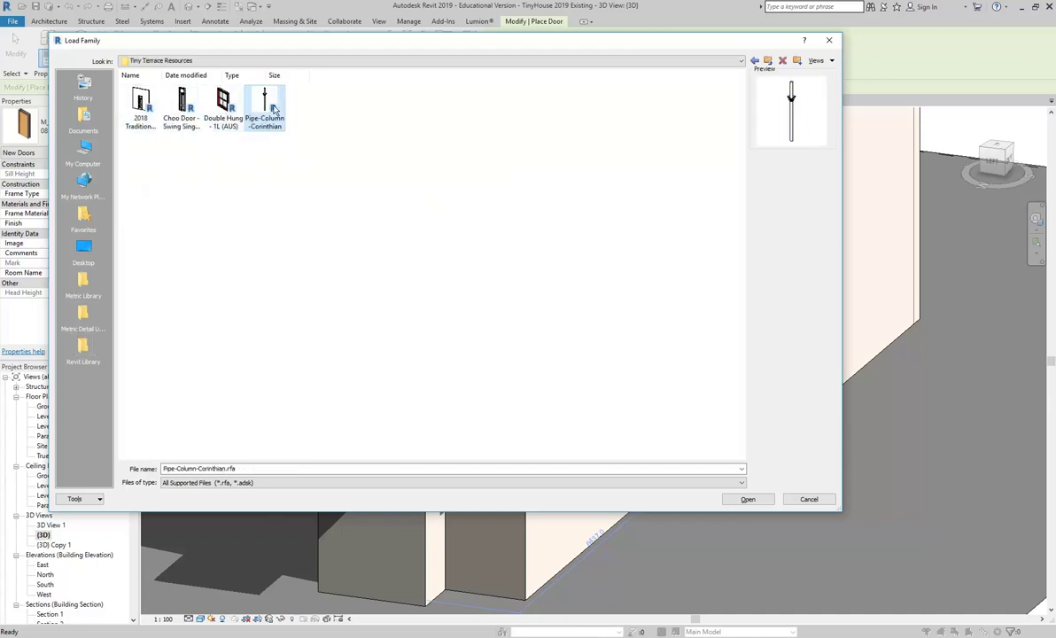
click(142, 104)
click(171, 105)
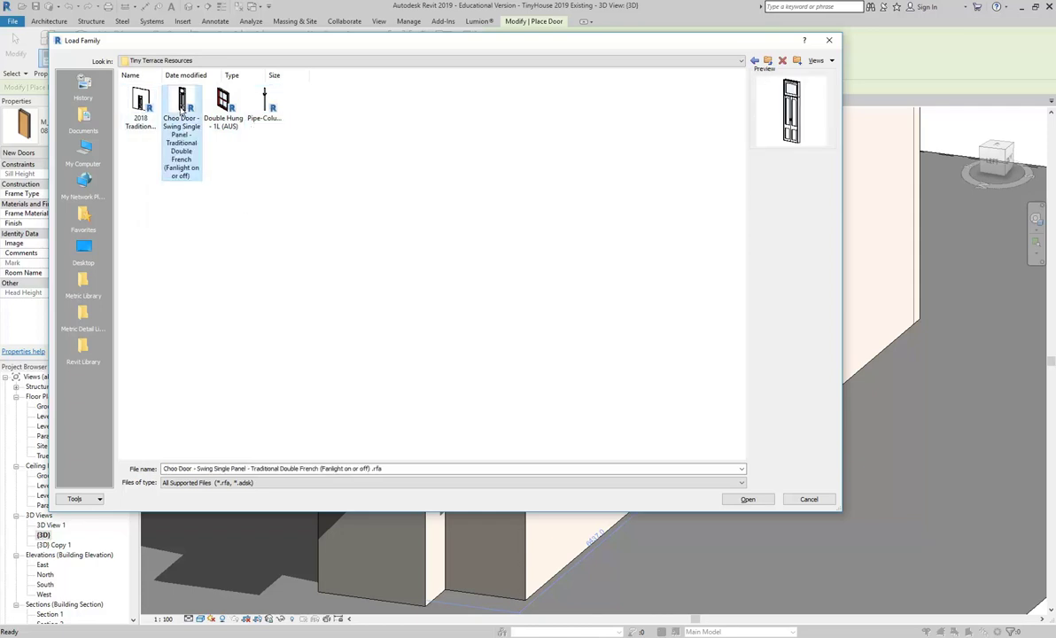
click(129, 99)
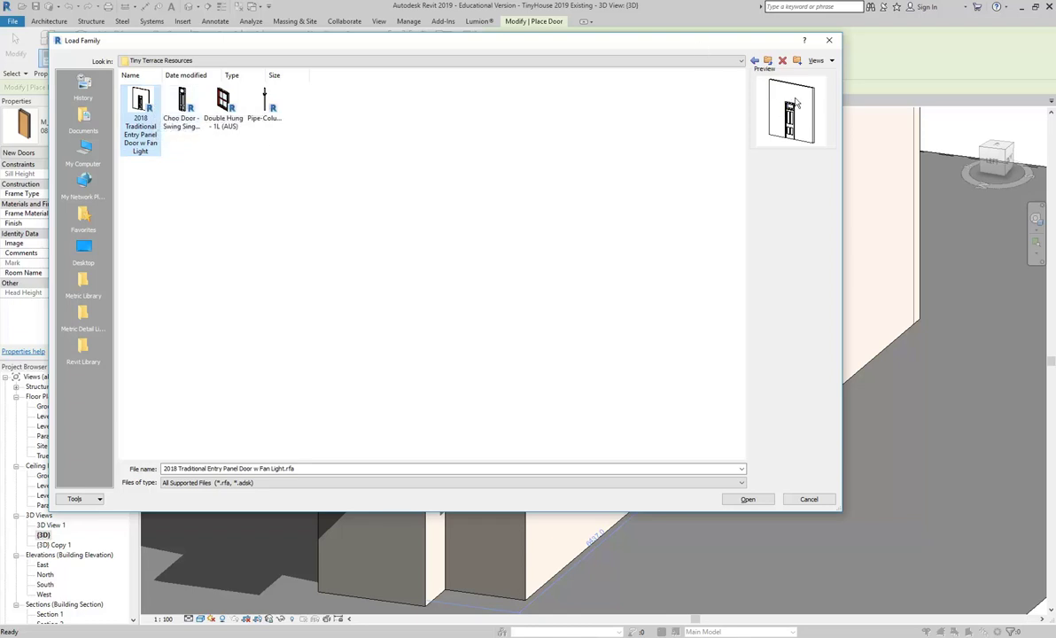
double_click(138, 104)
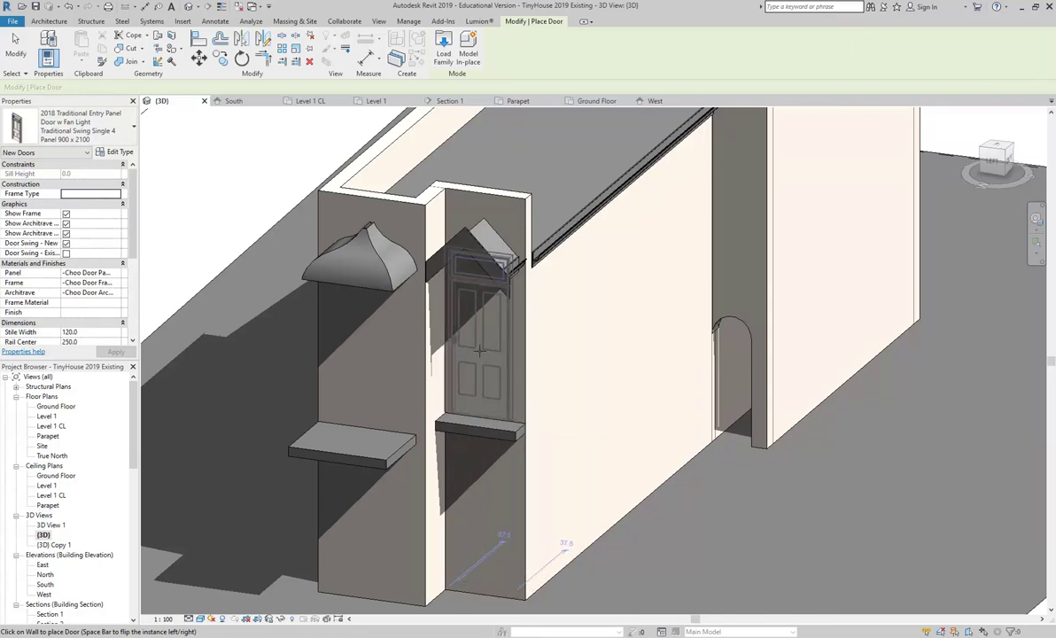
click(89, 127)
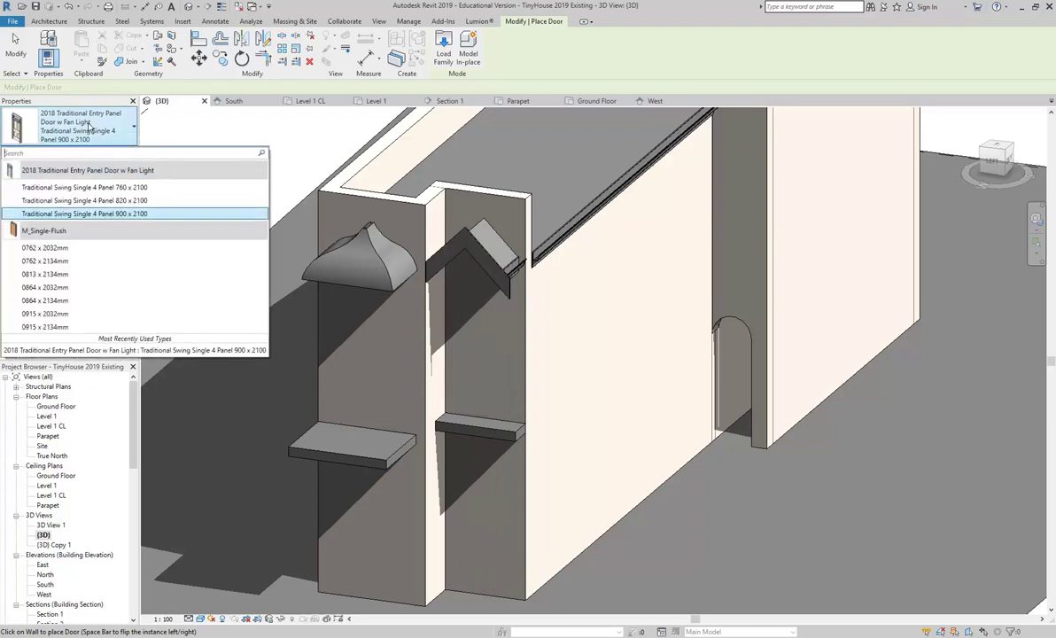
click(89, 127)
key(alt+Tab)
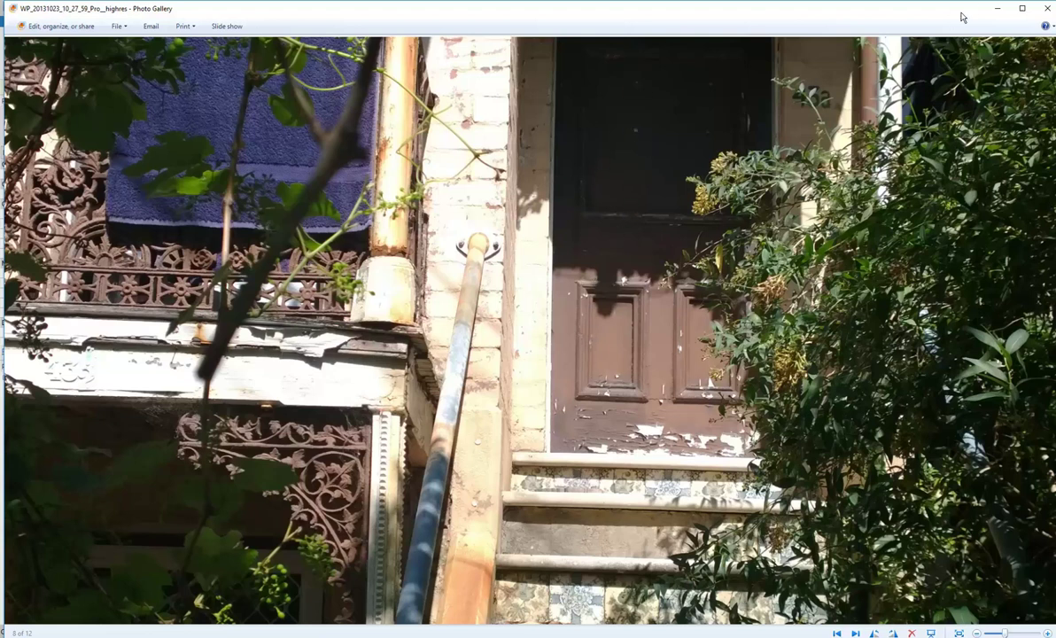
- Place one Traditional Swing Single 4 Panel 820 x 2100 door in the entry niche wall
click(998, 8)
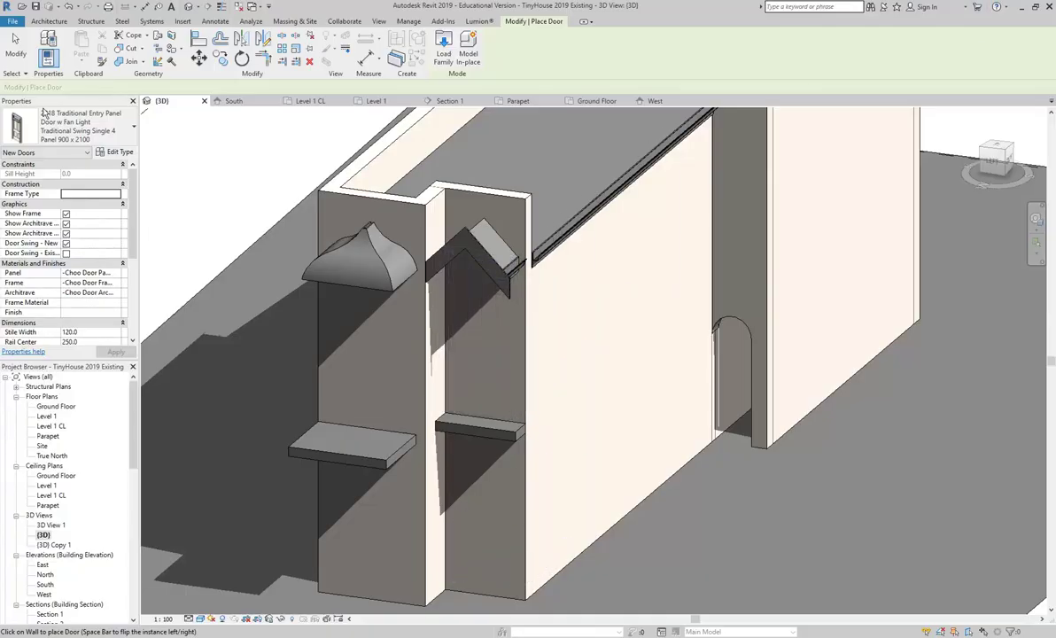
click(64, 132)
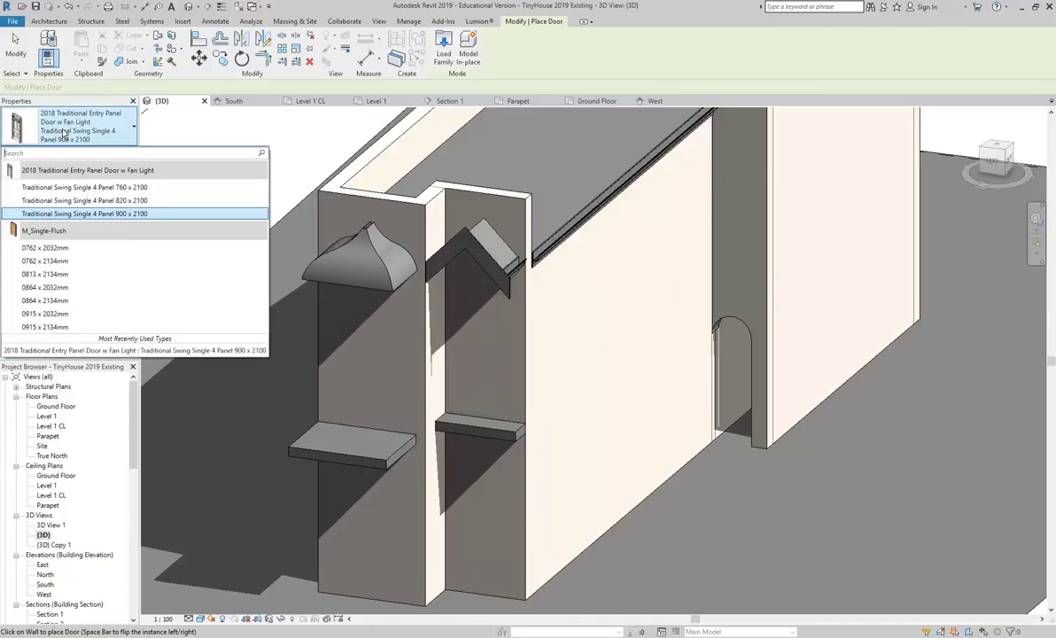
click(102, 202)
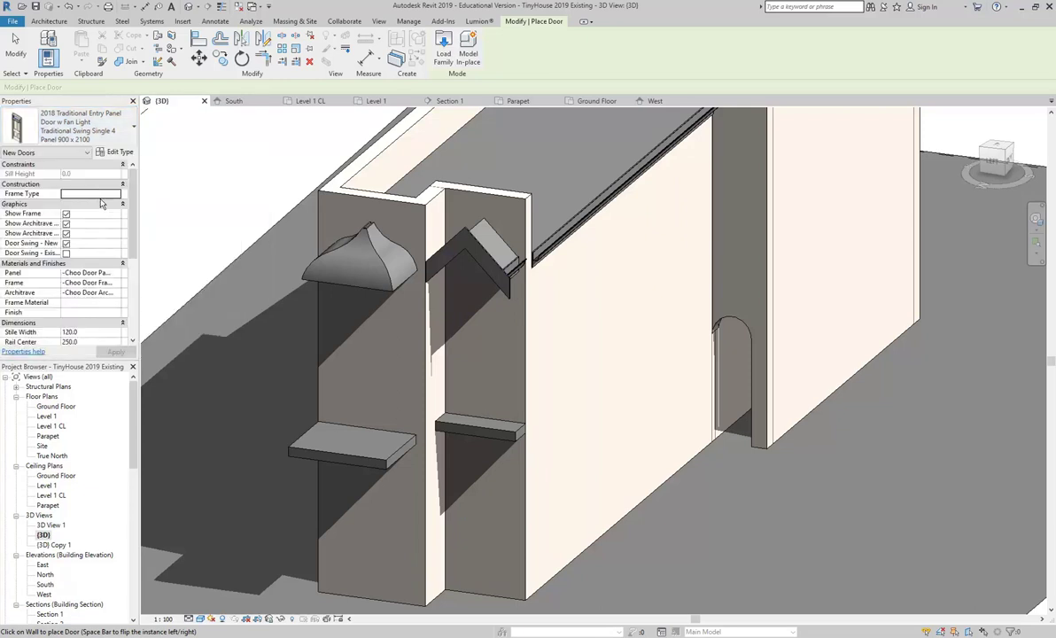
click(488, 334)
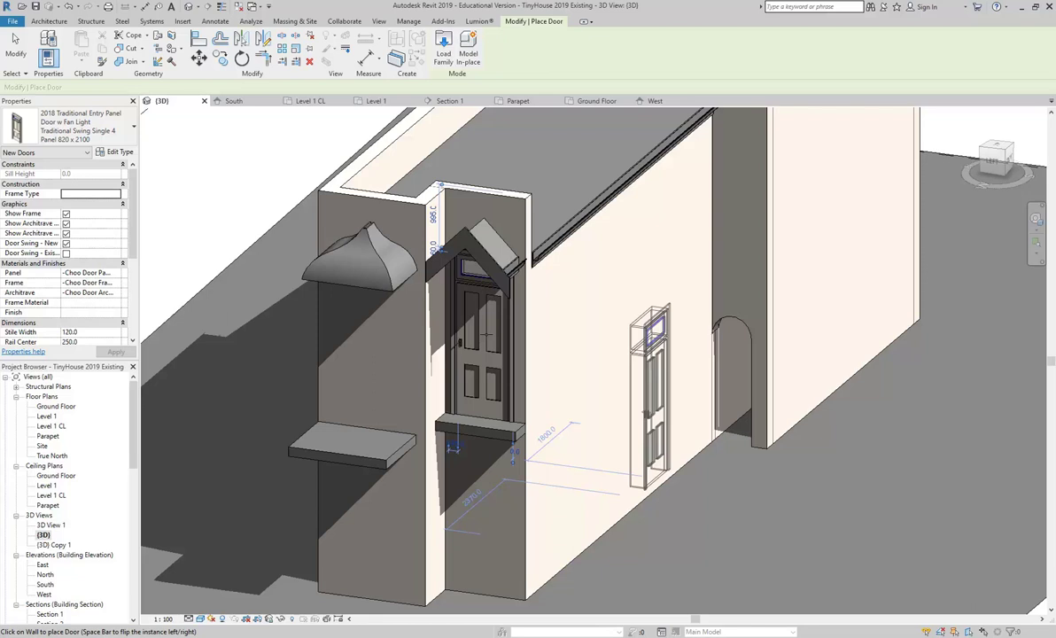
right_click(532, 329)
click(581, 338)
- Zoom and orbit the model to inspect the newly placed entry door
scroll(492, 347, up, 3)
scroll(573, 358, up, 2)
shift+middle_drag(744, 387, 487, 287)
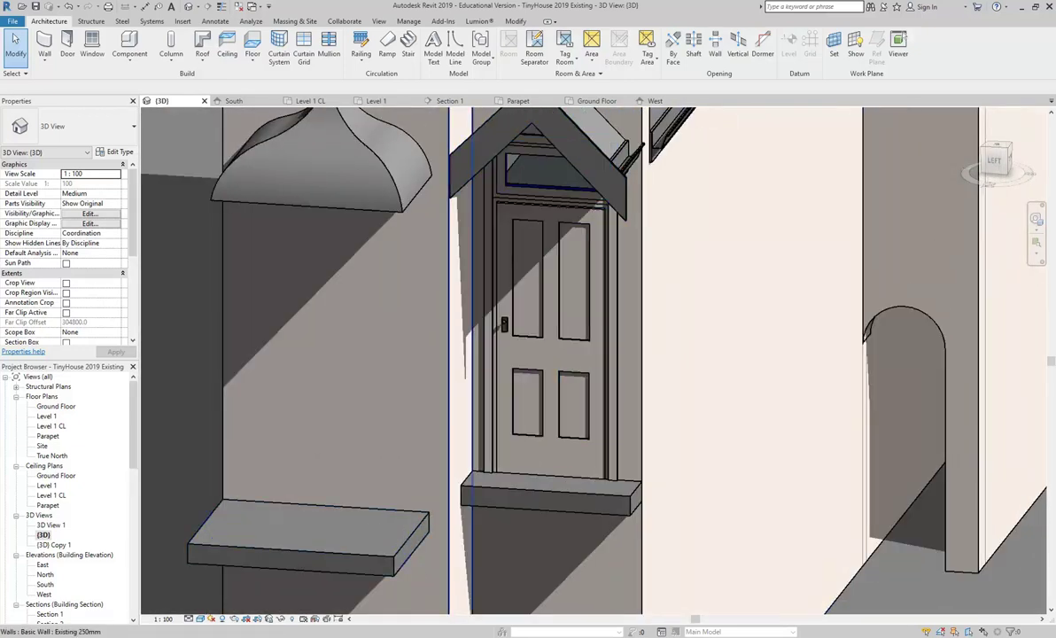
shift+middle_drag(354, 511, 179, 143)
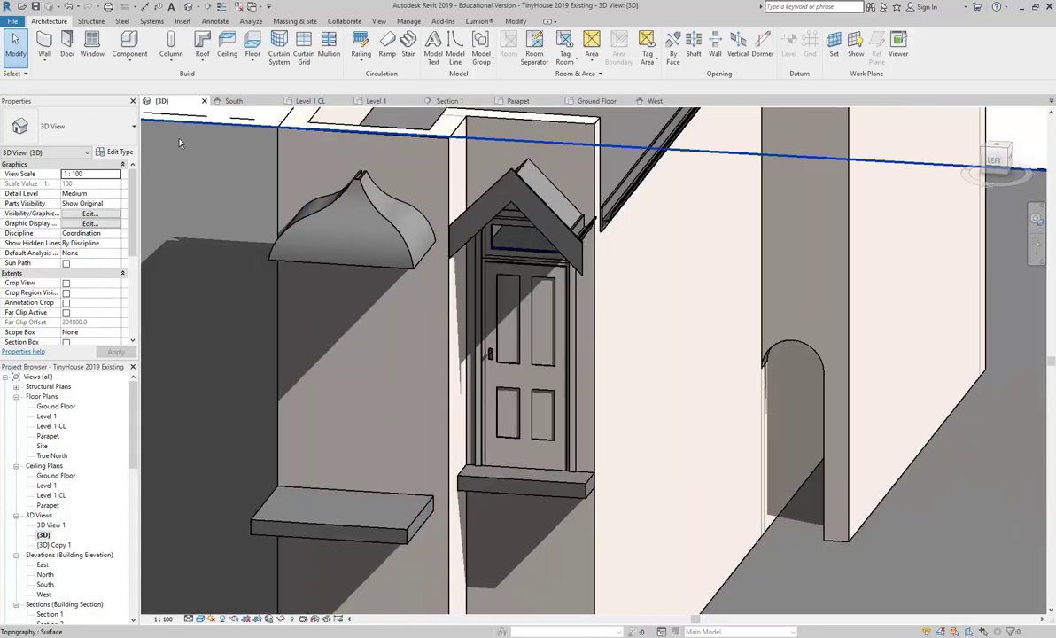
- Start another door and load the Choo Door family after comparing previews
click(68, 42)
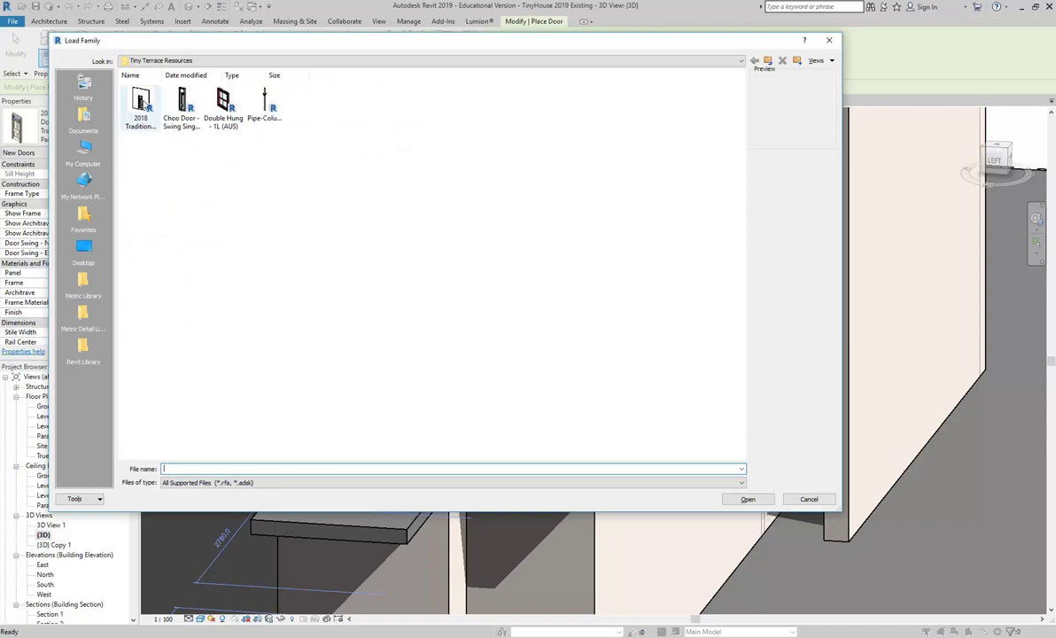
click(184, 102)
click(131, 101)
click(183, 100)
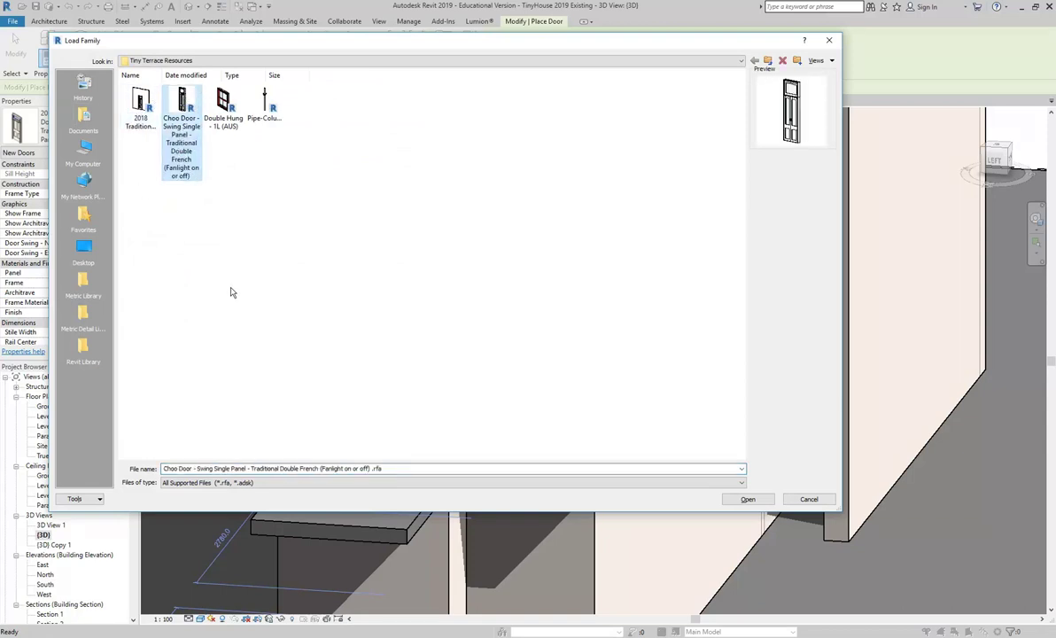
double_click(181, 101)
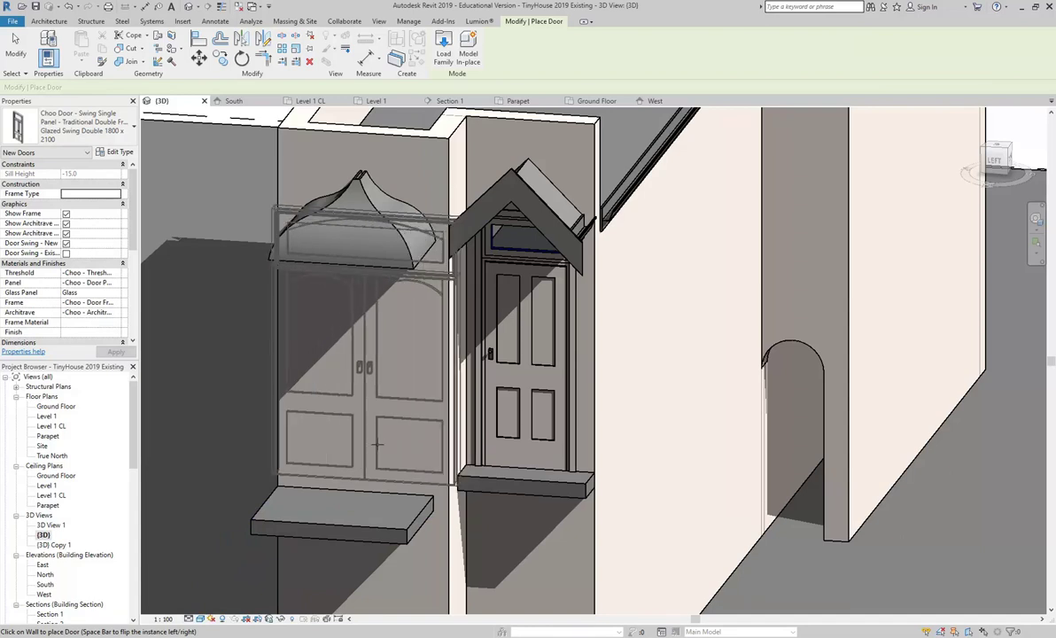
- Pick Glazed Swing Double 900x2100, then switch the door type to Glazed Swing Double 1300x2100
click(84, 140)
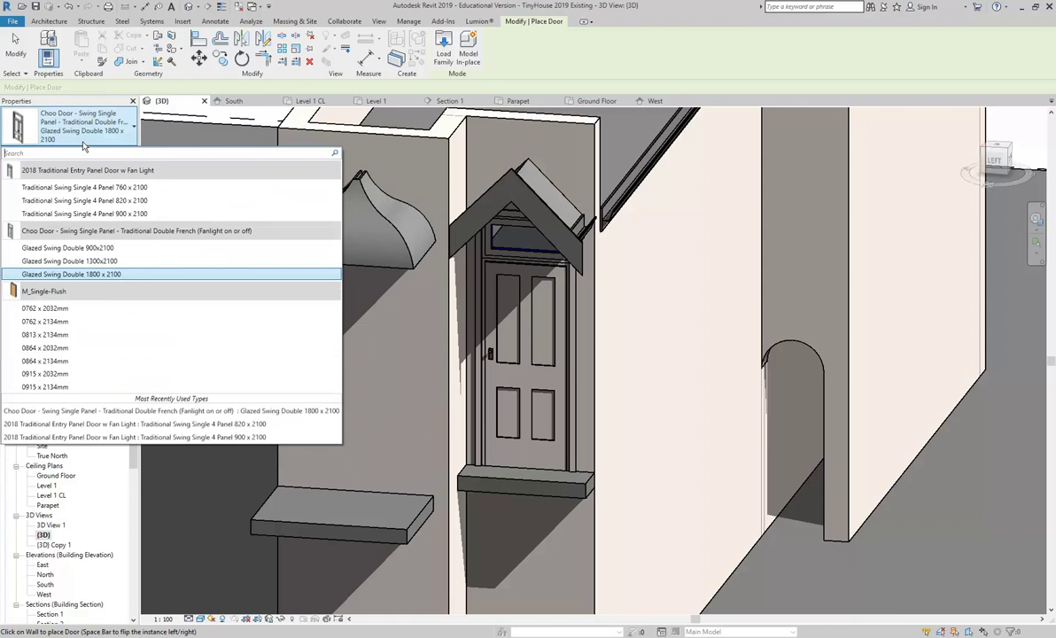
click(64, 249)
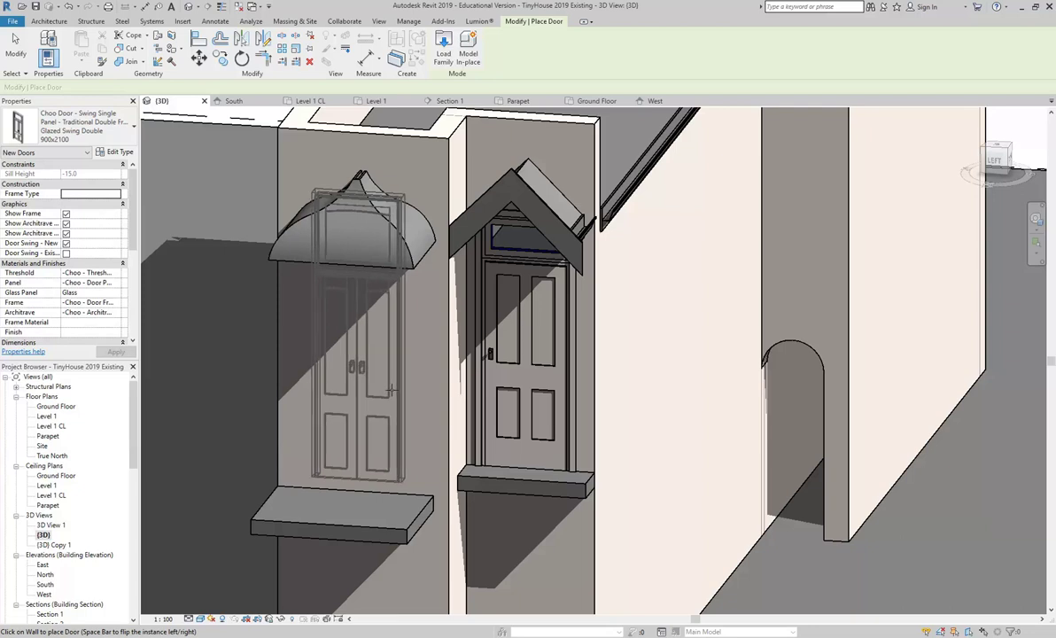
click(74, 132)
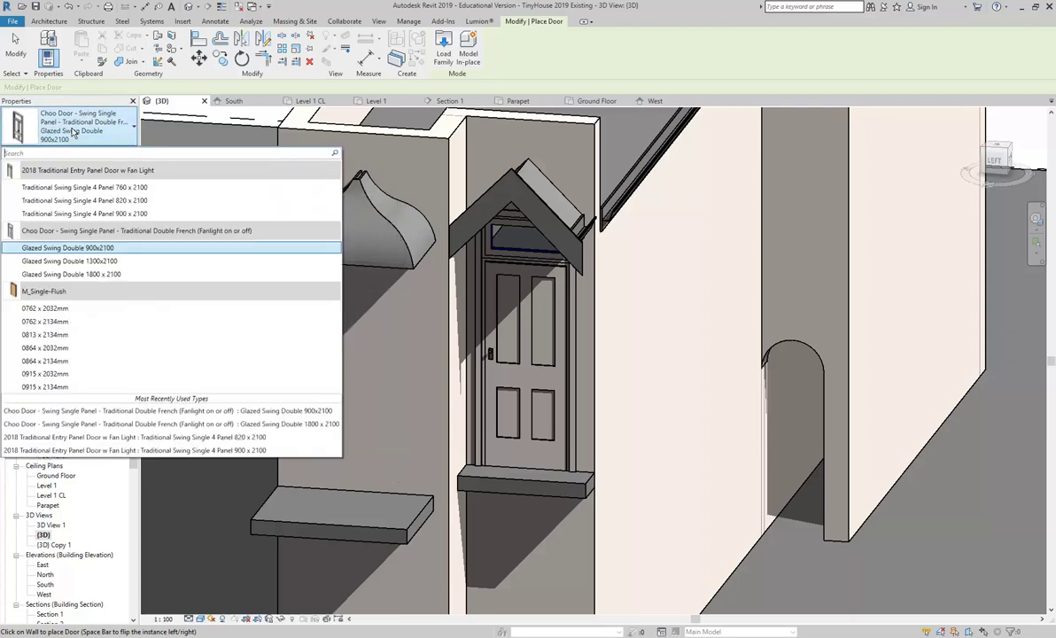
click(69, 260)
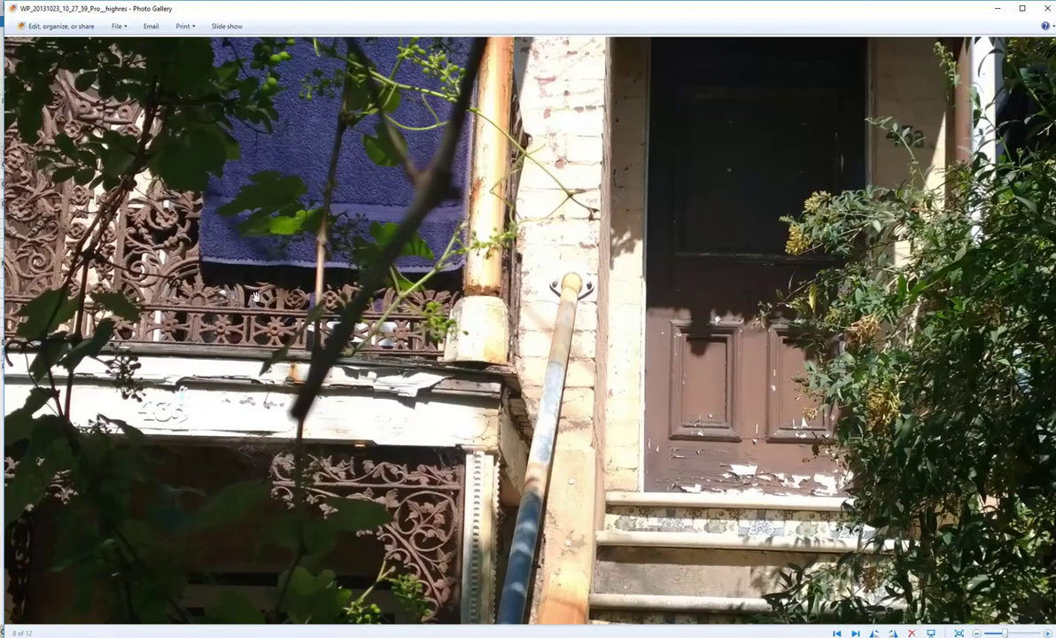
- Page through the photos to the iron-lace balcony image 4 of 12, zoom in, then close the gallery
scroll(254, 297, down, 2)
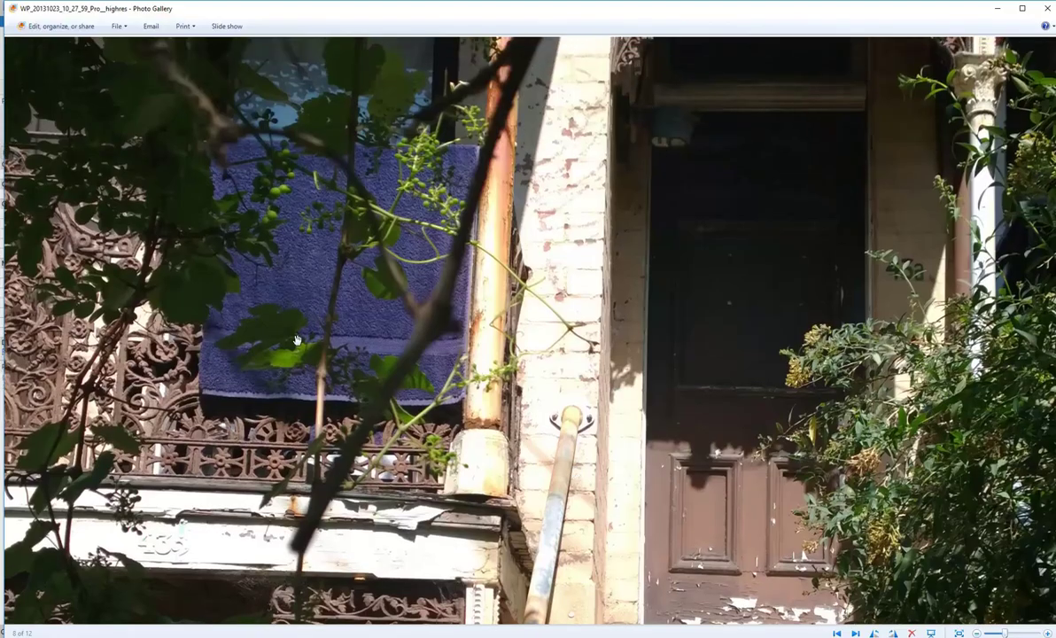
scroll(296, 340, down, 3)
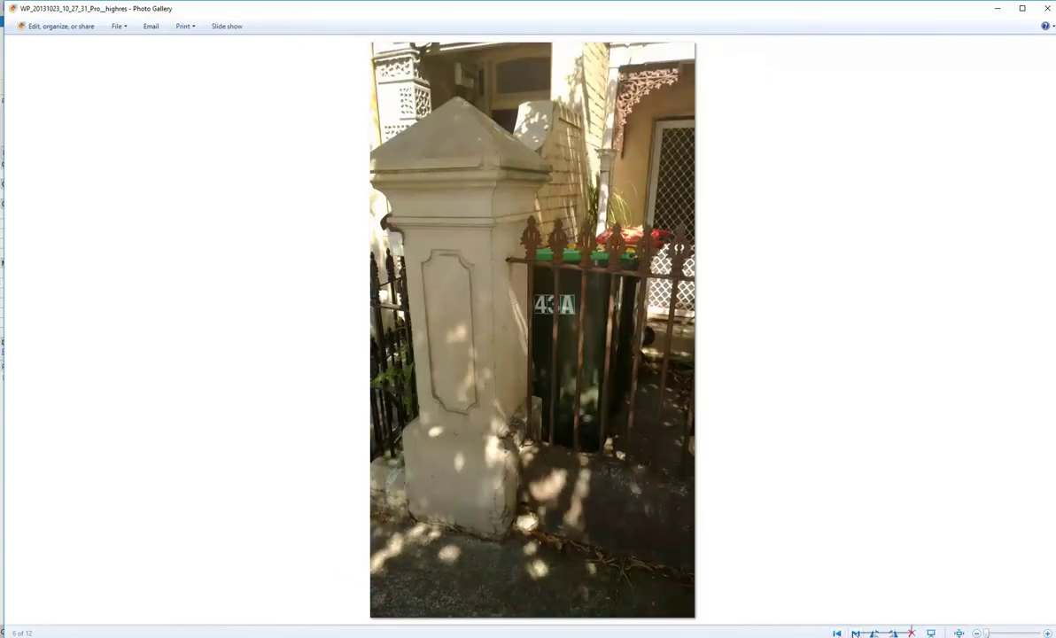
click(856, 633)
click(855, 634)
click(855, 634)
click(855, 634)
click(855, 634)
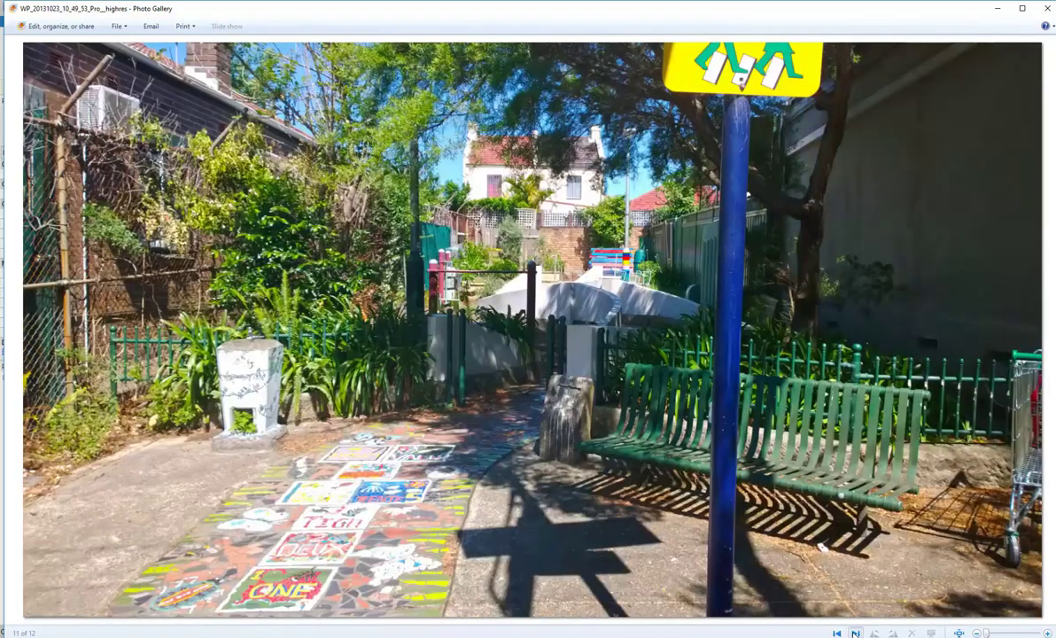
click(855, 633)
click(855, 634)
click(855, 634)
click(856, 634)
click(856, 633)
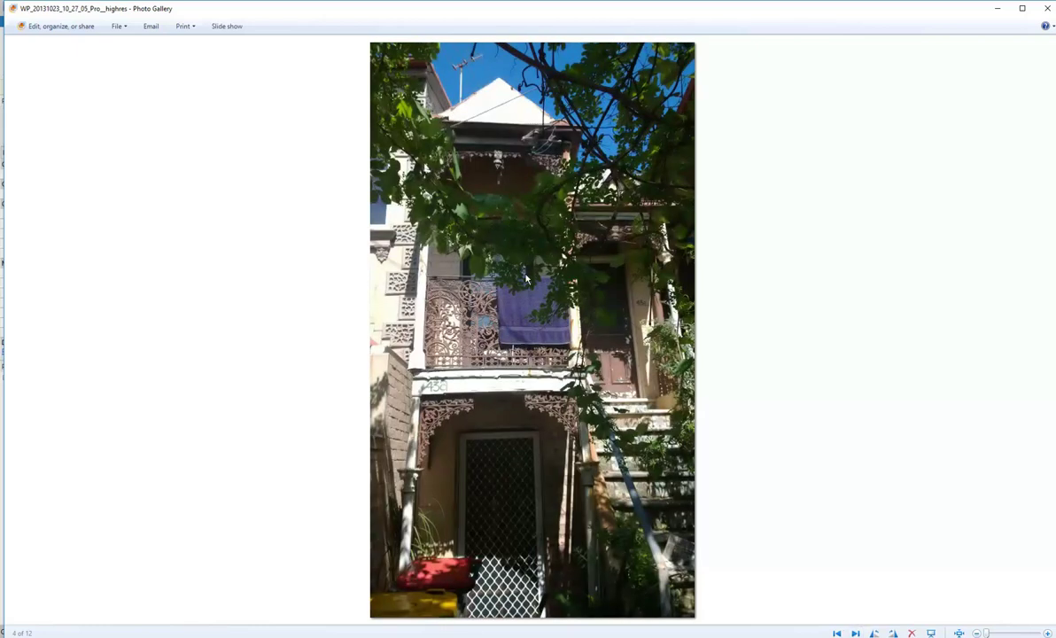
scroll(530, 232, up, 3)
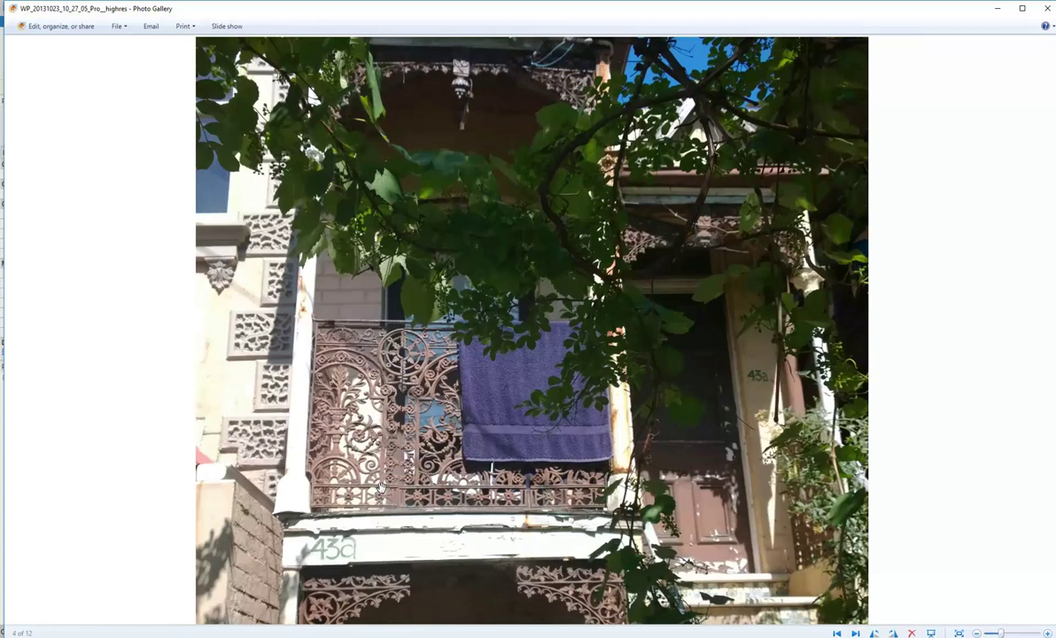
click(996, 9)
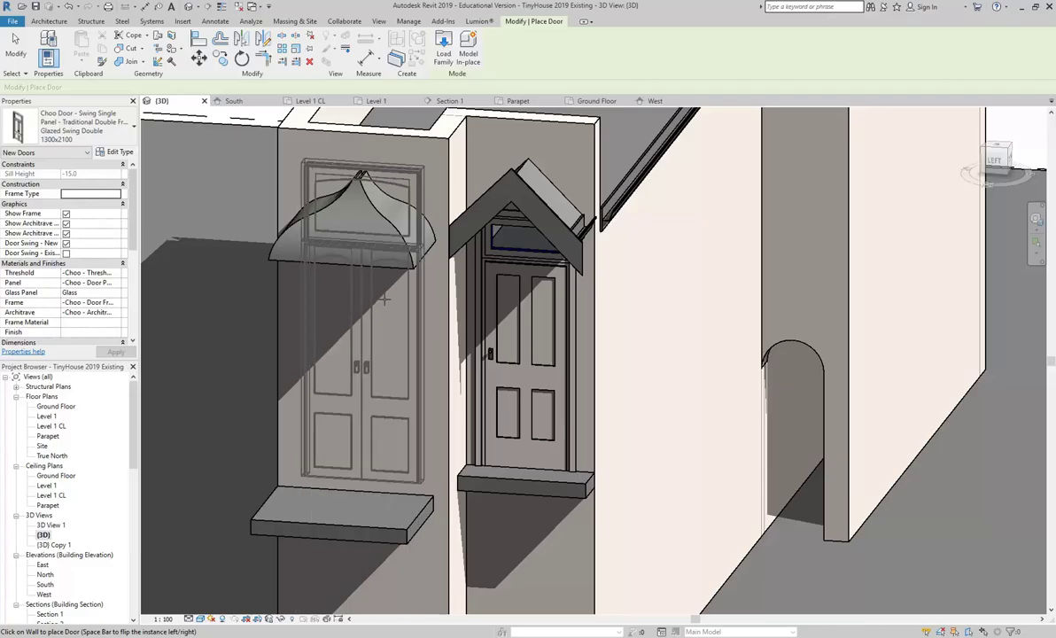
- Place a Glazed Swing Double 900x2100 door under the curved canopy, then select its host wall
click(48, 128)
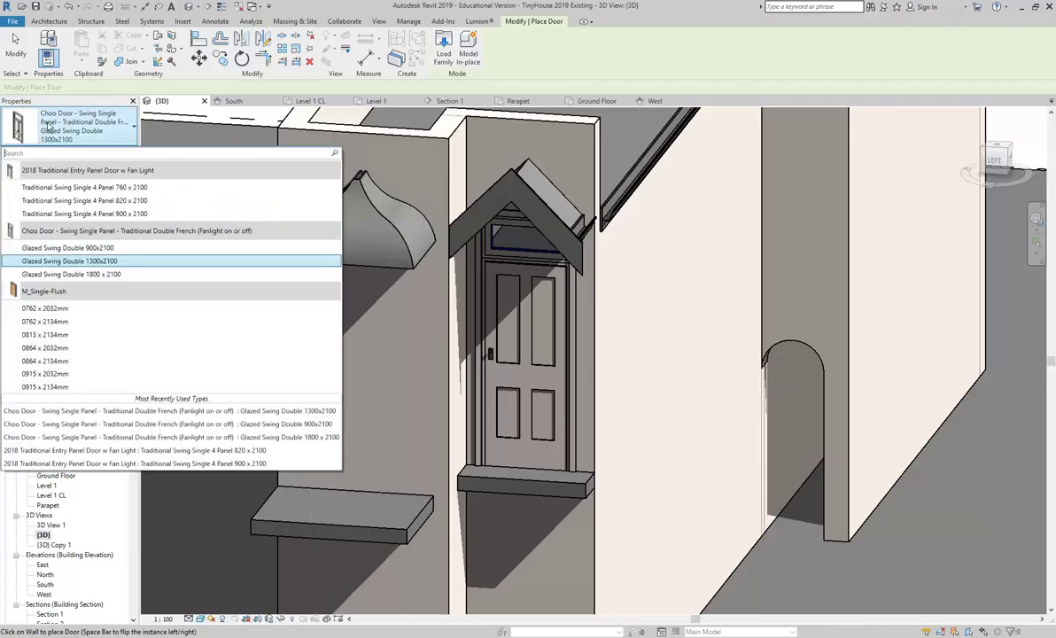
click(62, 247)
middle_drag(399, 338, 413, 338)
scroll(413, 339, up, 2)
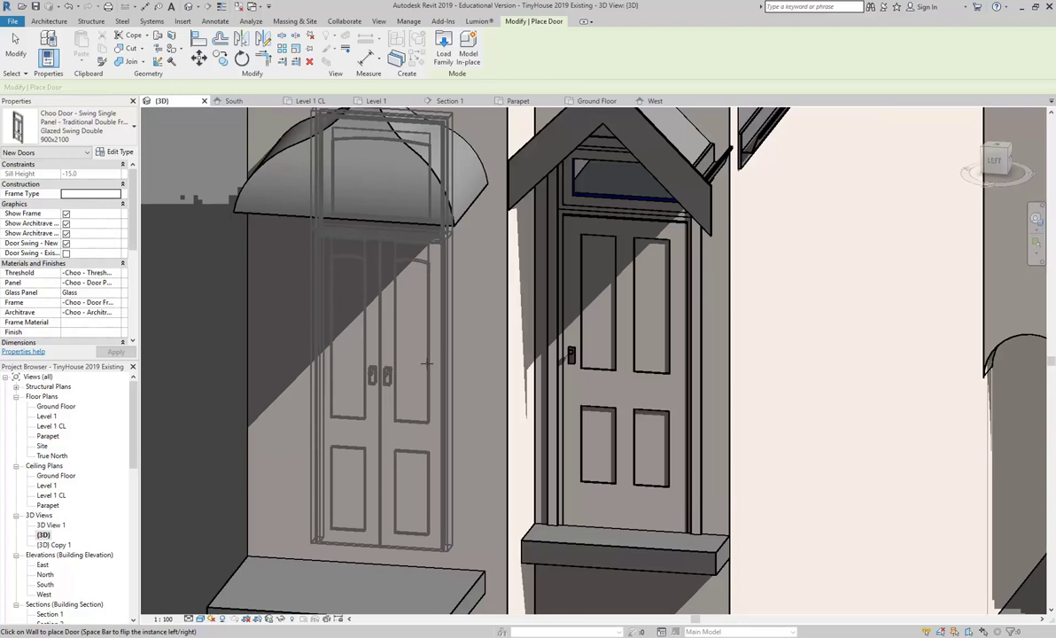
click(427, 364)
right_click(272, 304)
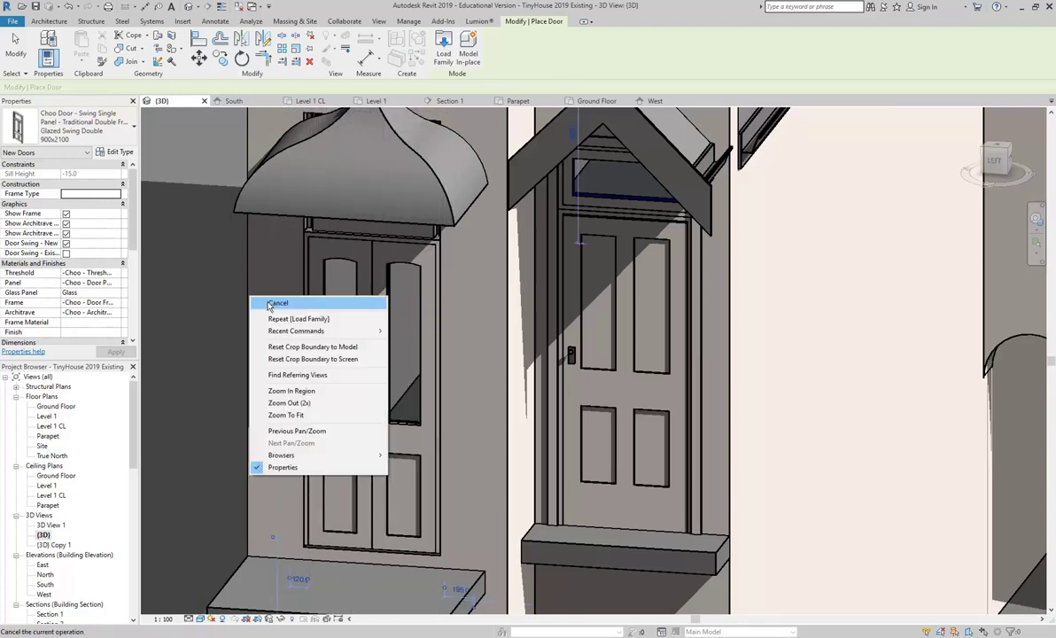
click(296, 310)
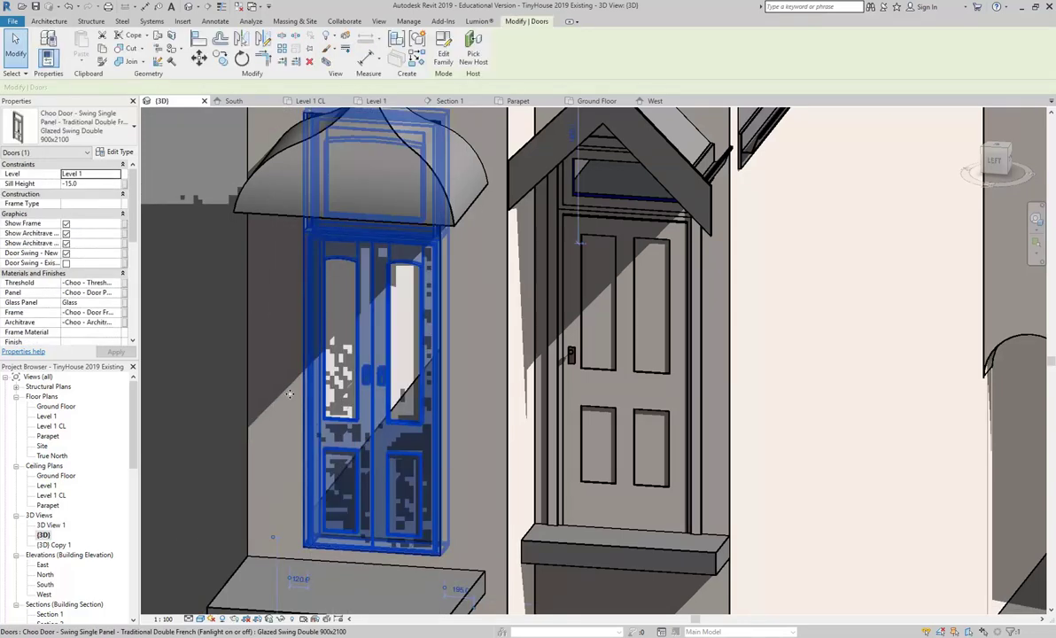
click(360, 448)
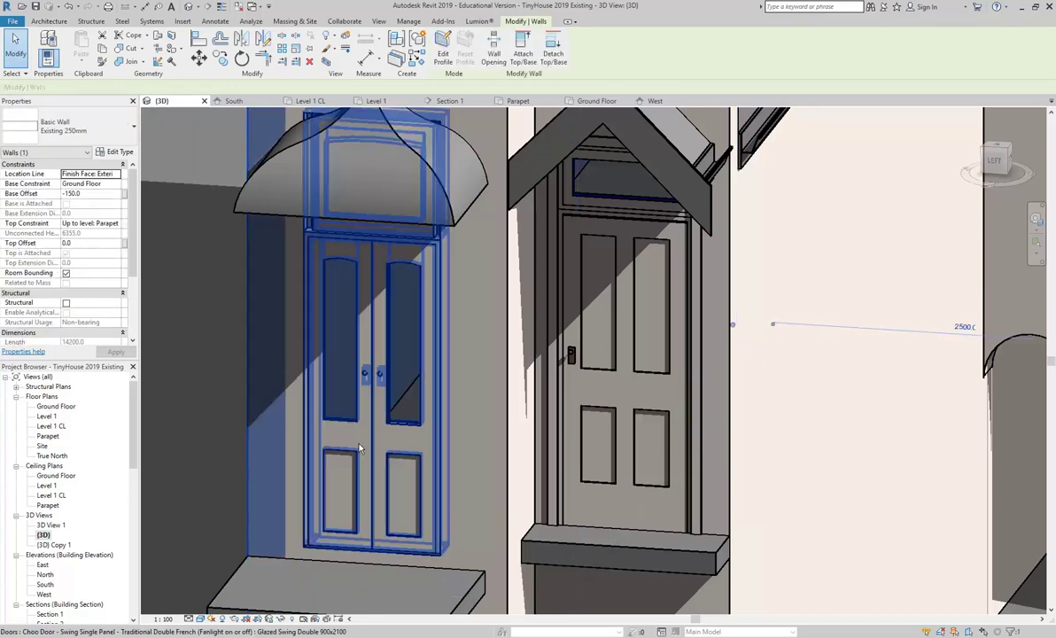
- Zoom into the door in the Level 1 plan and select it, clearing a stray floor selection
double_click(46, 416)
scroll(280, 311, up, 5)
scroll(288, 312, up, 2)
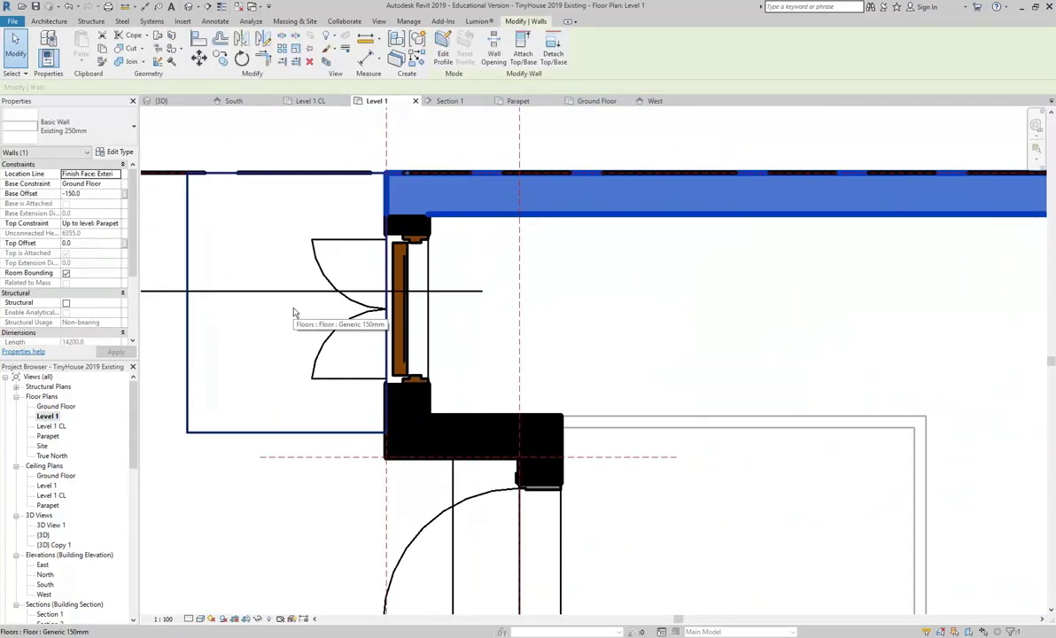
scroll(342, 247, up, 2)
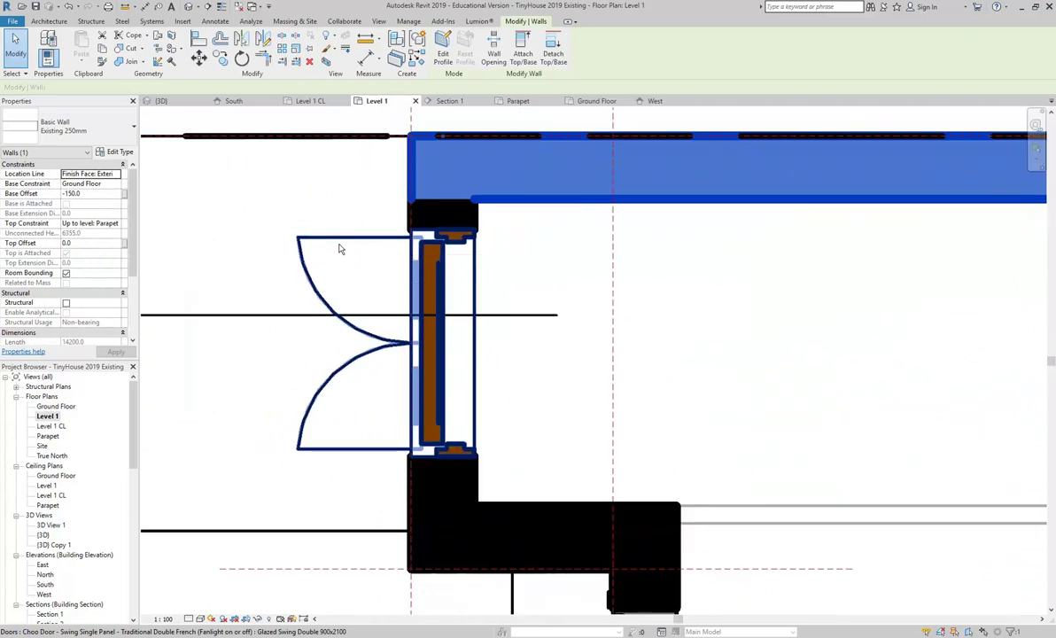
click(349, 364)
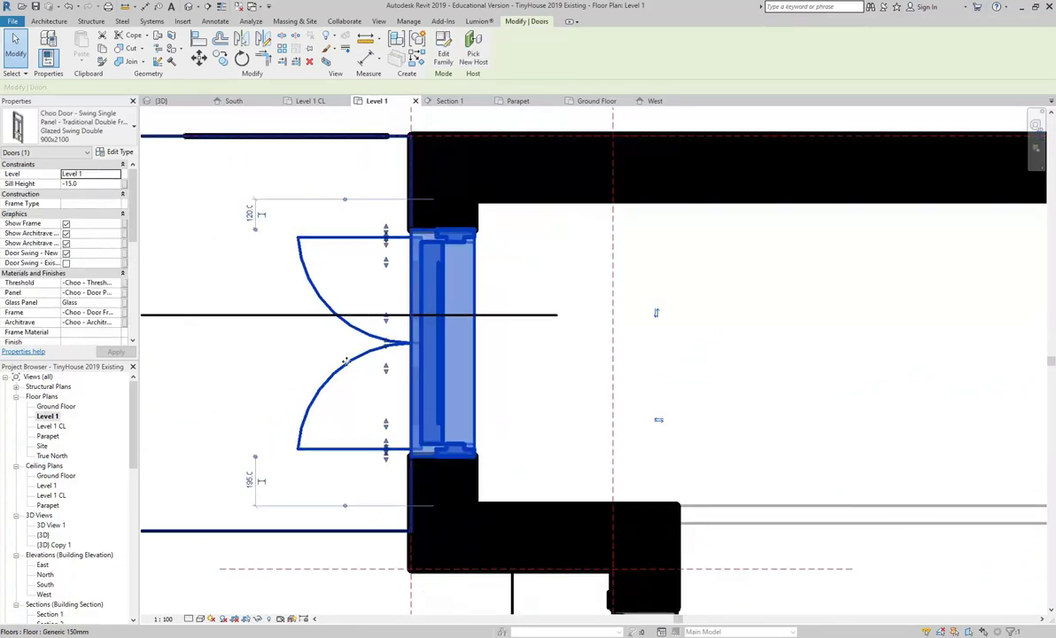
click(263, 265)
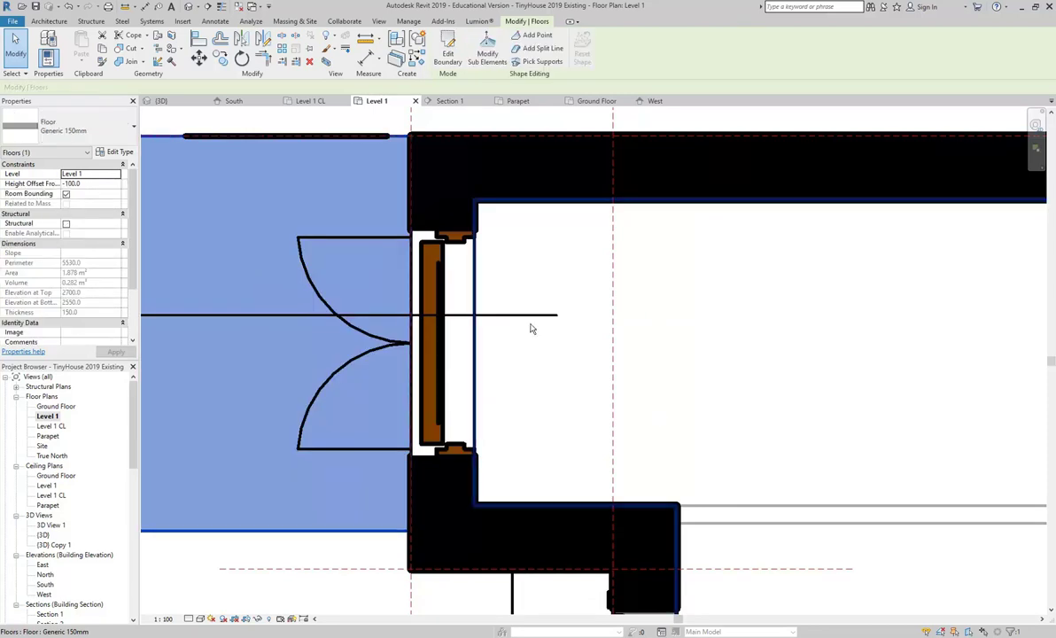
right_click(325, 368)
click(343, 373)
click(329, 385)
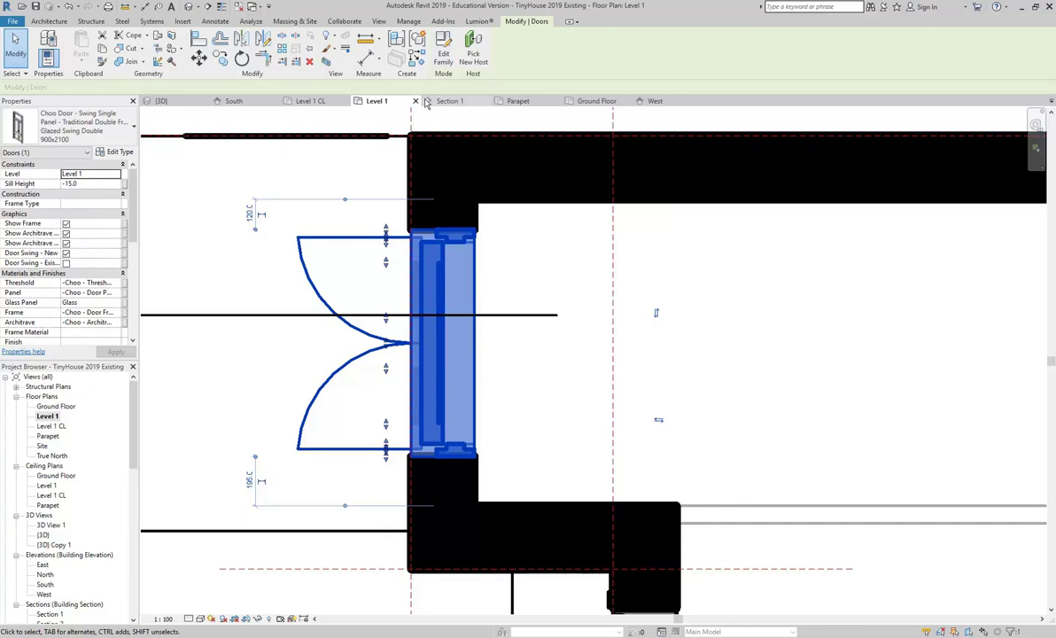
- Edit the Choo Door family and confirm Visibility Settings for the right and left door panels
click(443, 50)
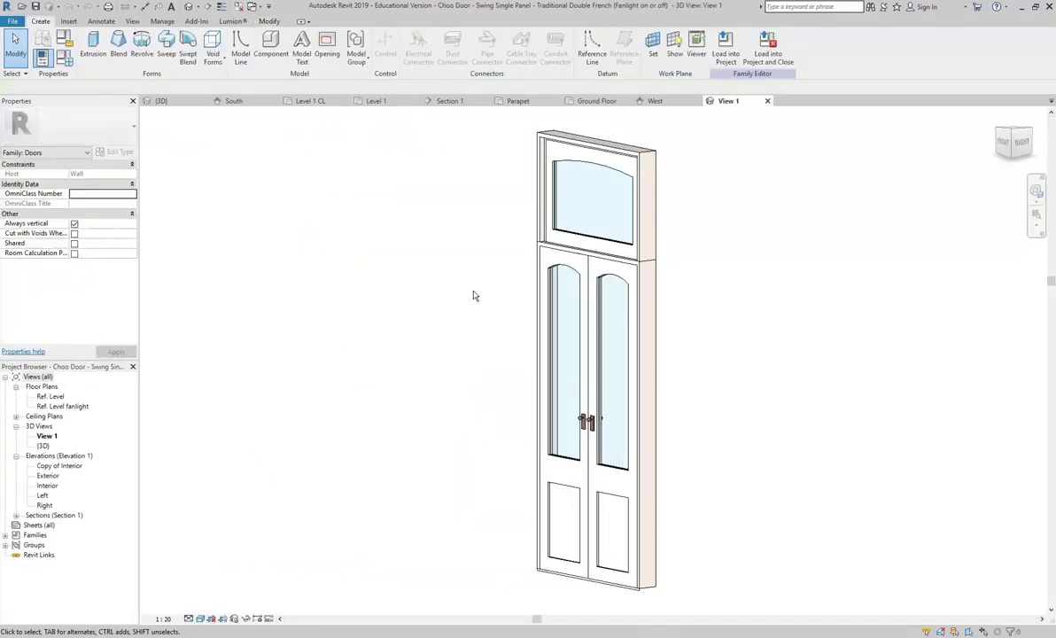
middle_drag(471, 293, 415, 481)
scroll(420, 401, up, 2)
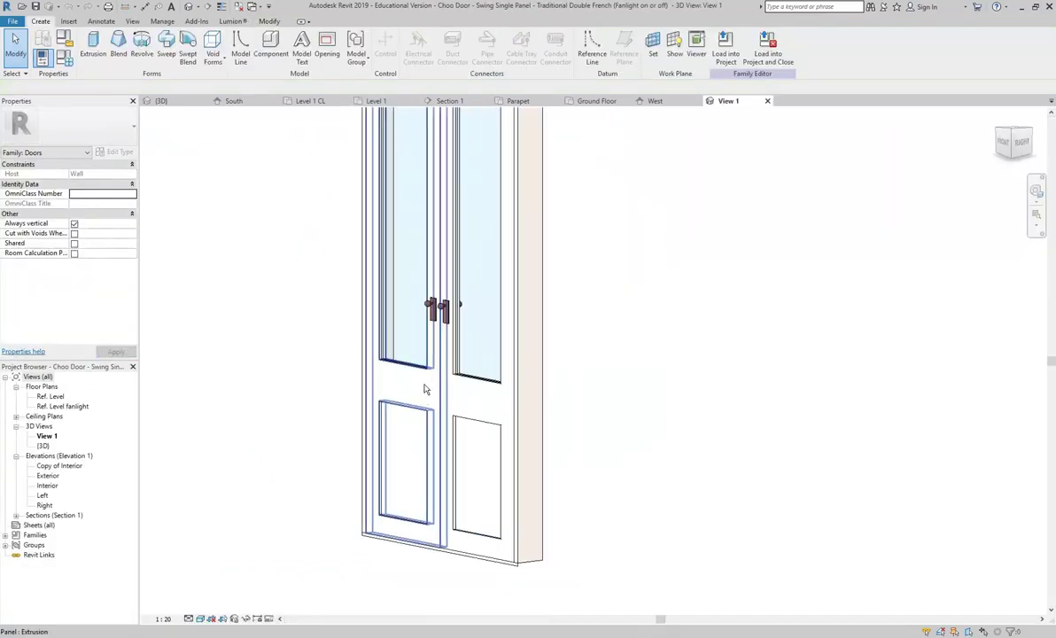
click(441, 402)
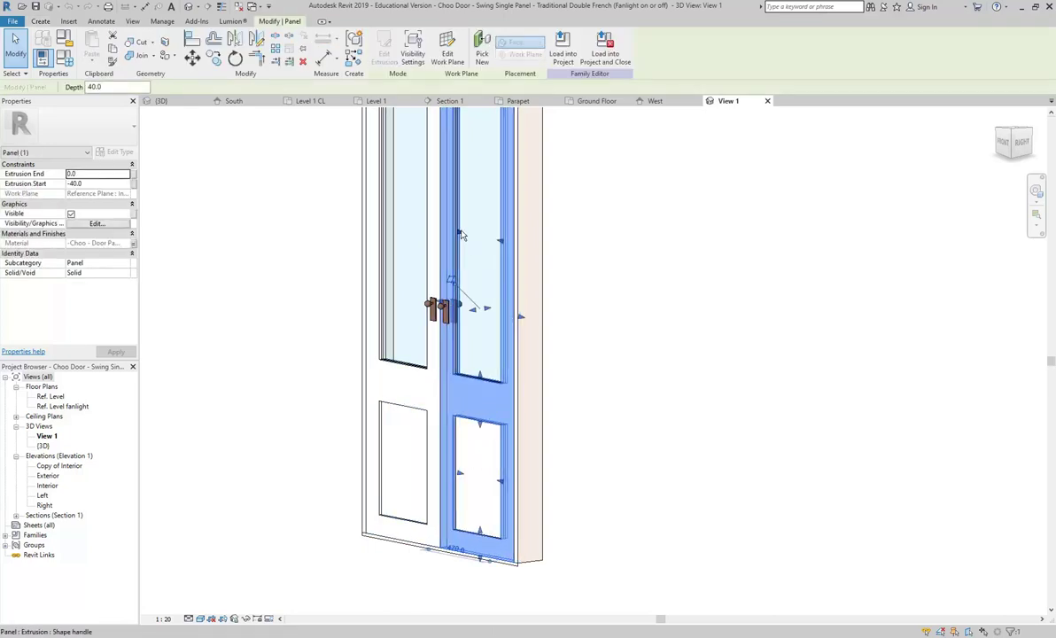
click(413, 51)
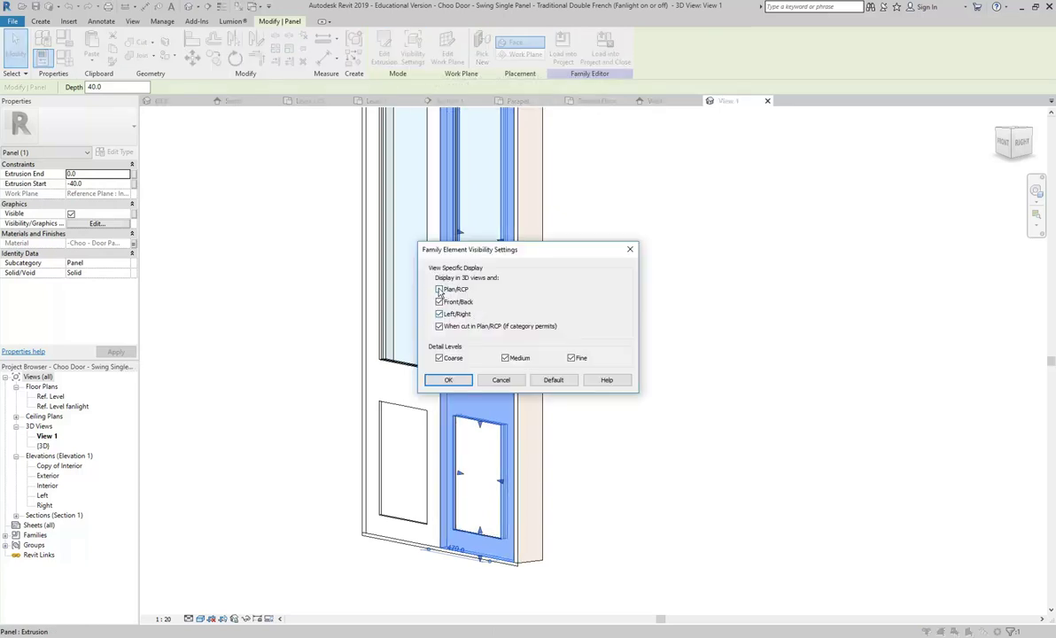
click(443, 381)
click(422, 392)
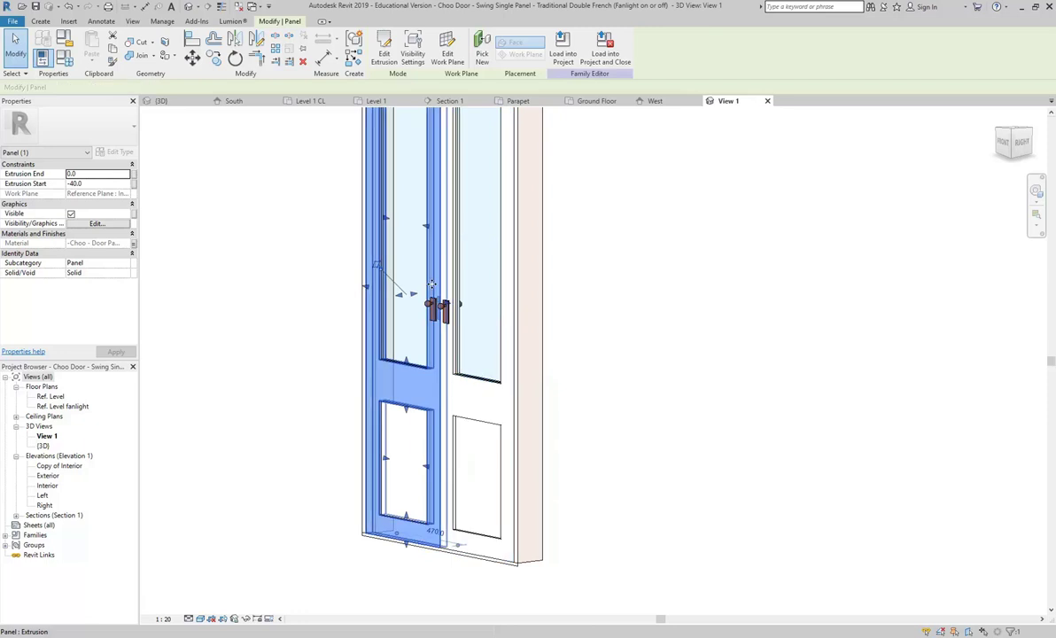
click(413, 51)
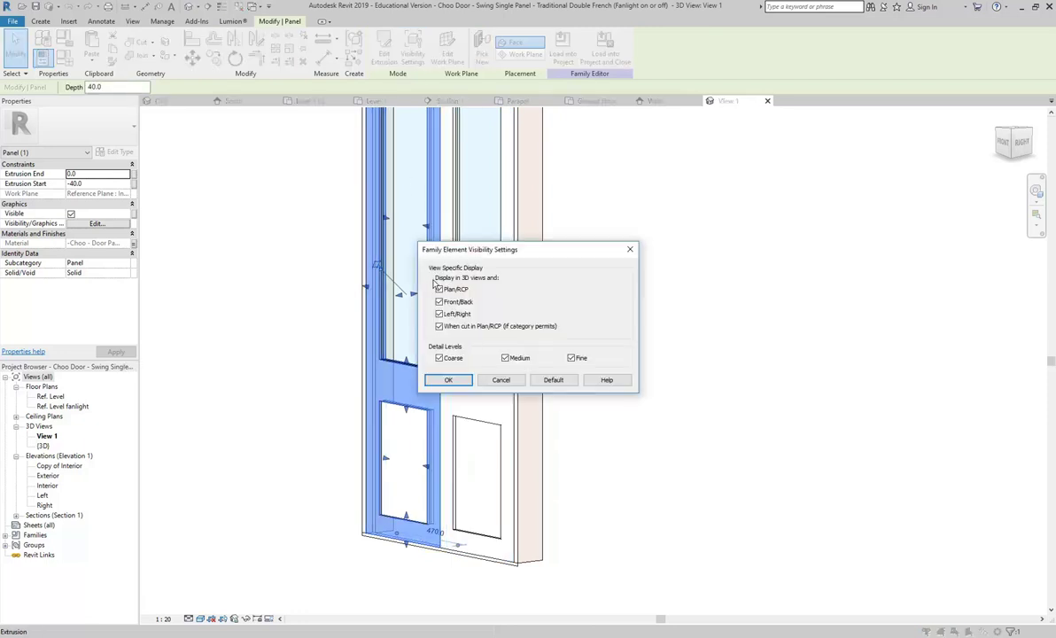
click(449, 380)
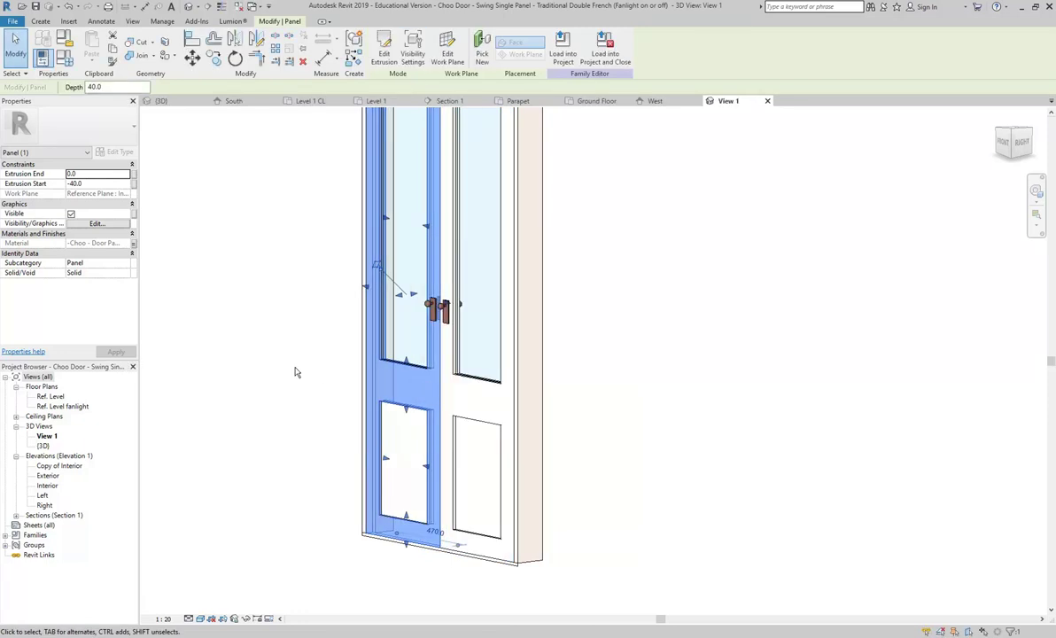
click(297, 373)
- Save the Choo Door family, overwriting the existing file, then inspect the fanlight frame
scroll(344, 410, down, 2)
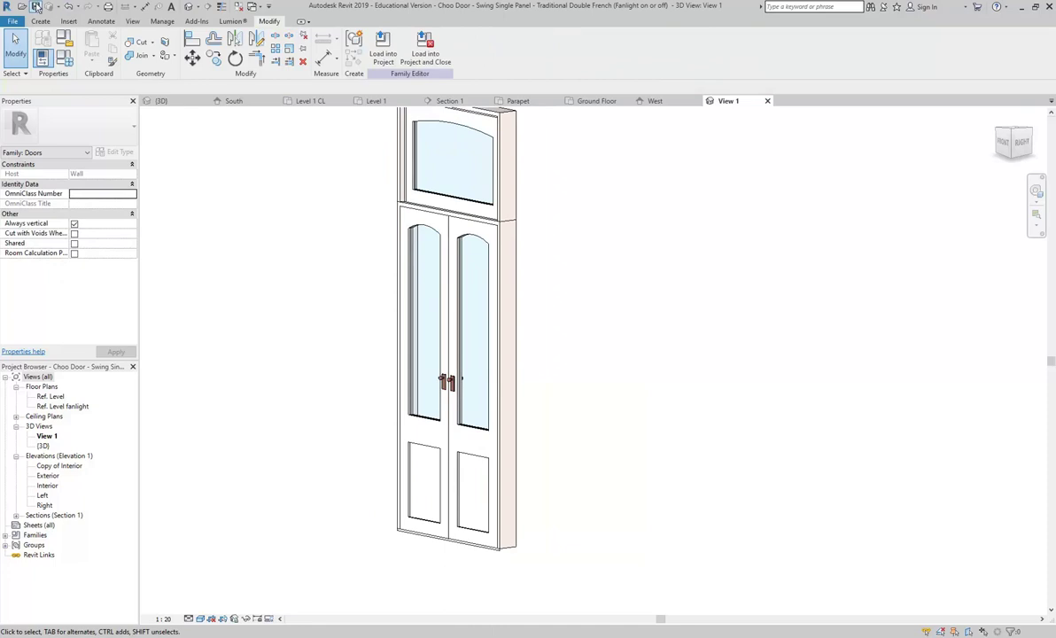
click(37, 6)
click(510, 342)
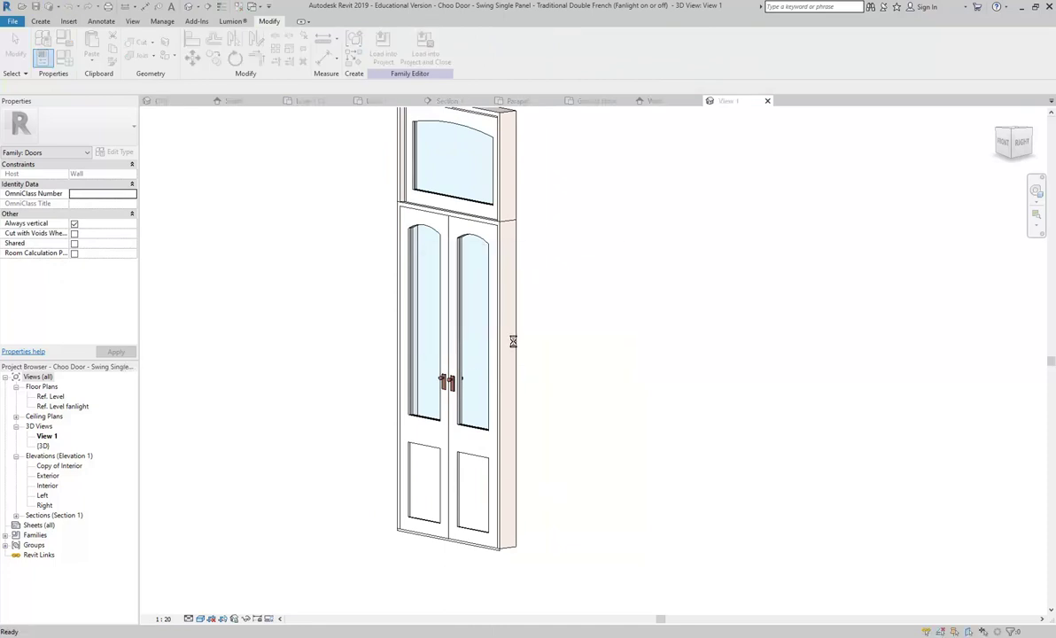
middle_drag(386, 207, 368, 306)
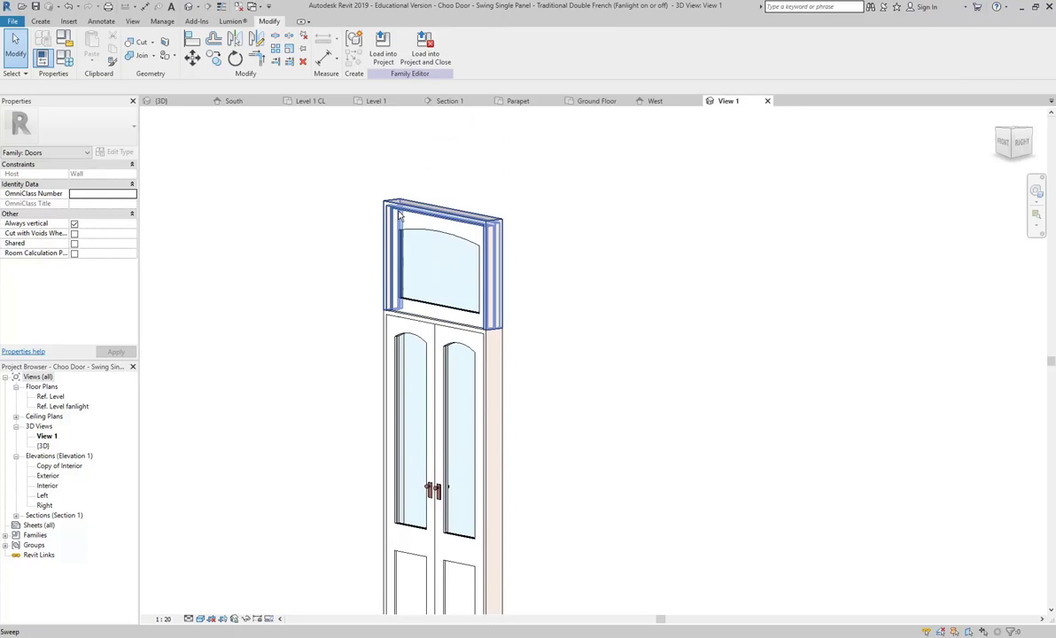
click(468, 204)
scroll(469, 203, up, 1)
click(315, 225)
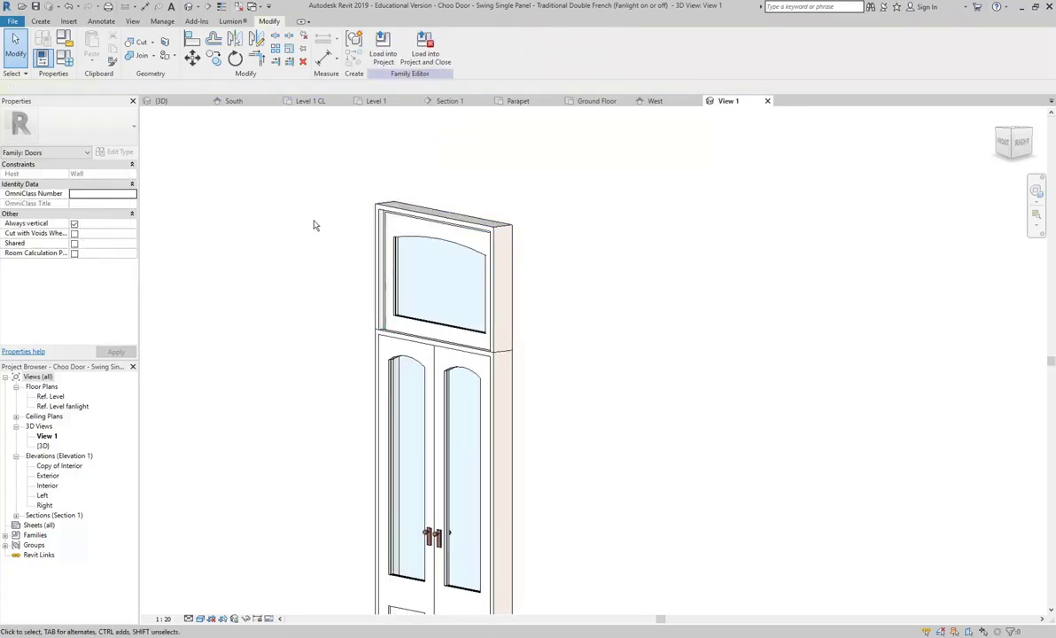
- Open the family's Exterior elevation, zoom in, and select the Fanlight Height dimension
double_click(48, 476)
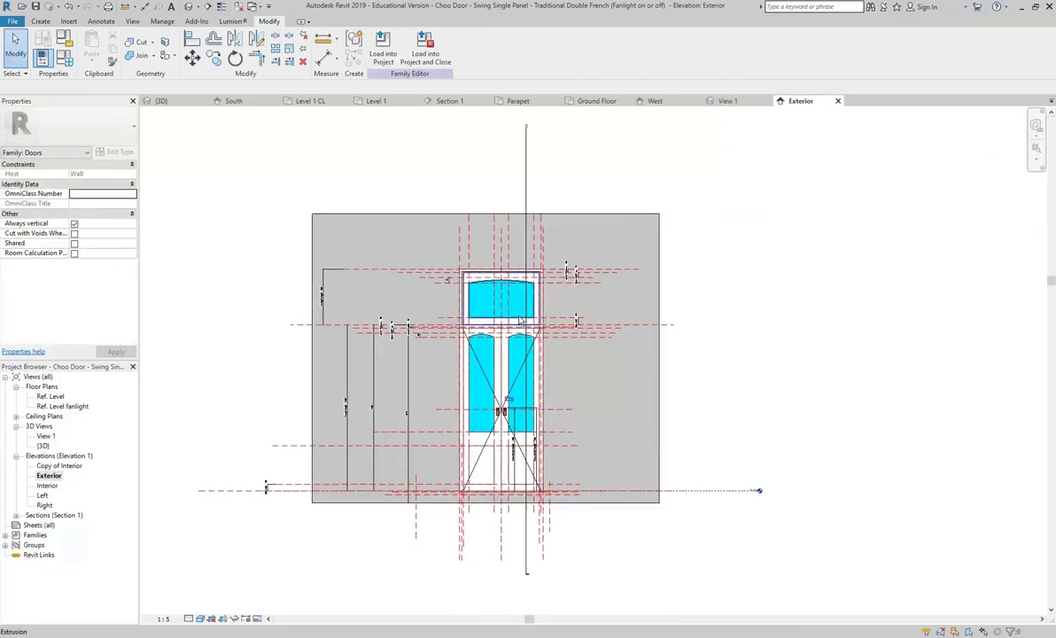
scroll(522, 321, up, 3)
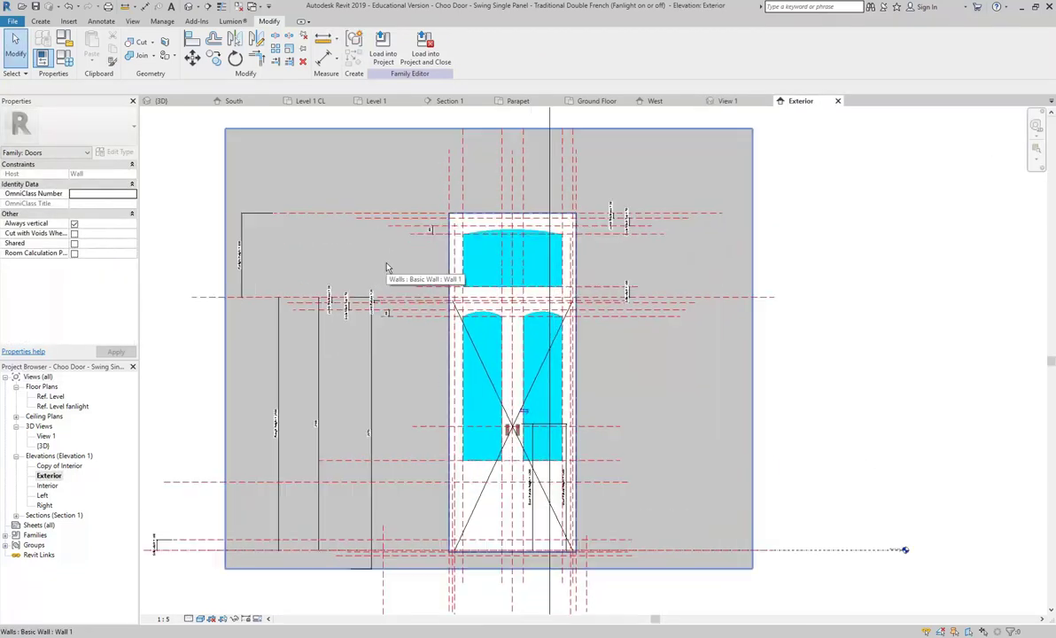
scroll(350, 267, up, 1)
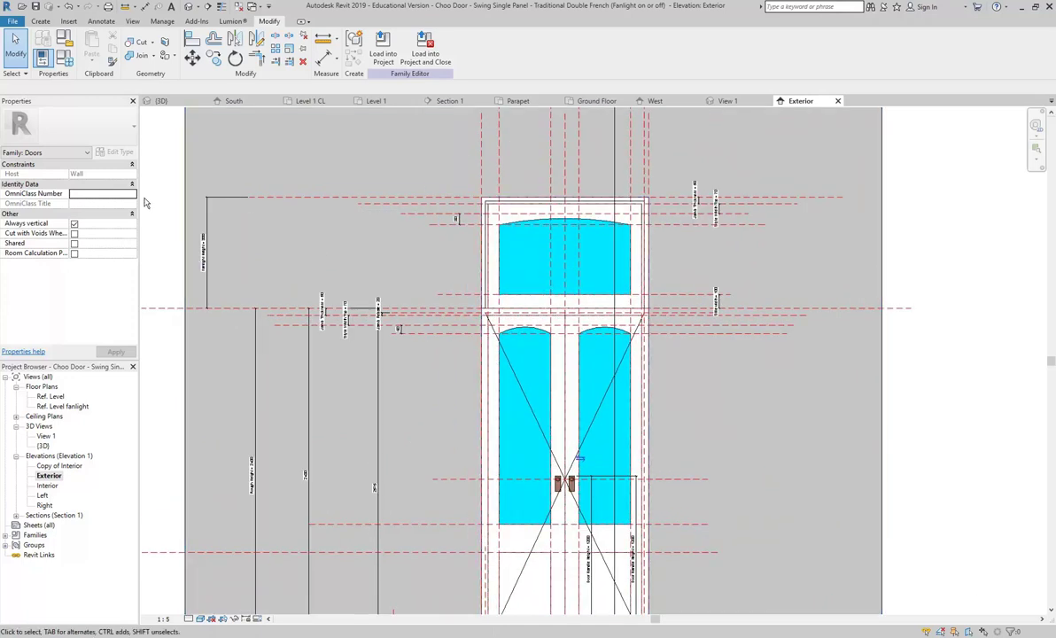
scroll(163, 205, up, 4)
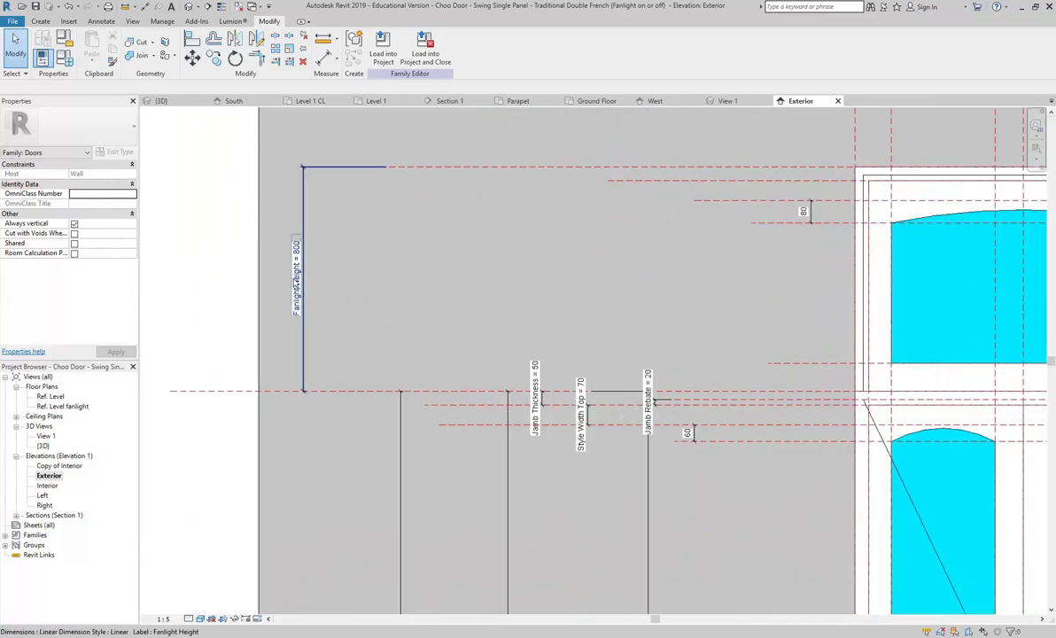
scroll(296, 293, up, 3)
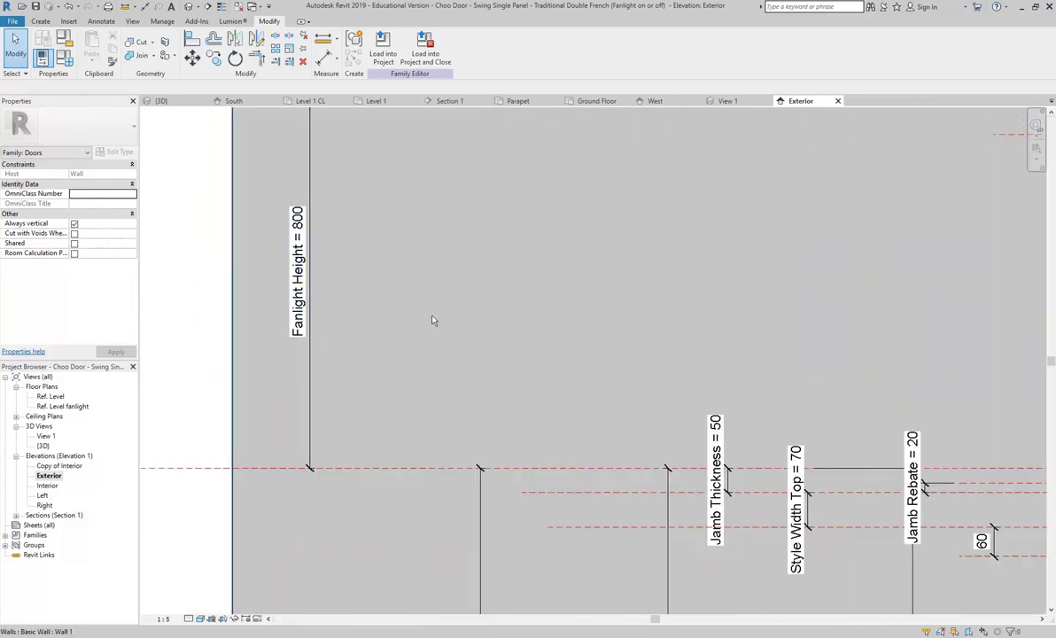
click(301, 299)
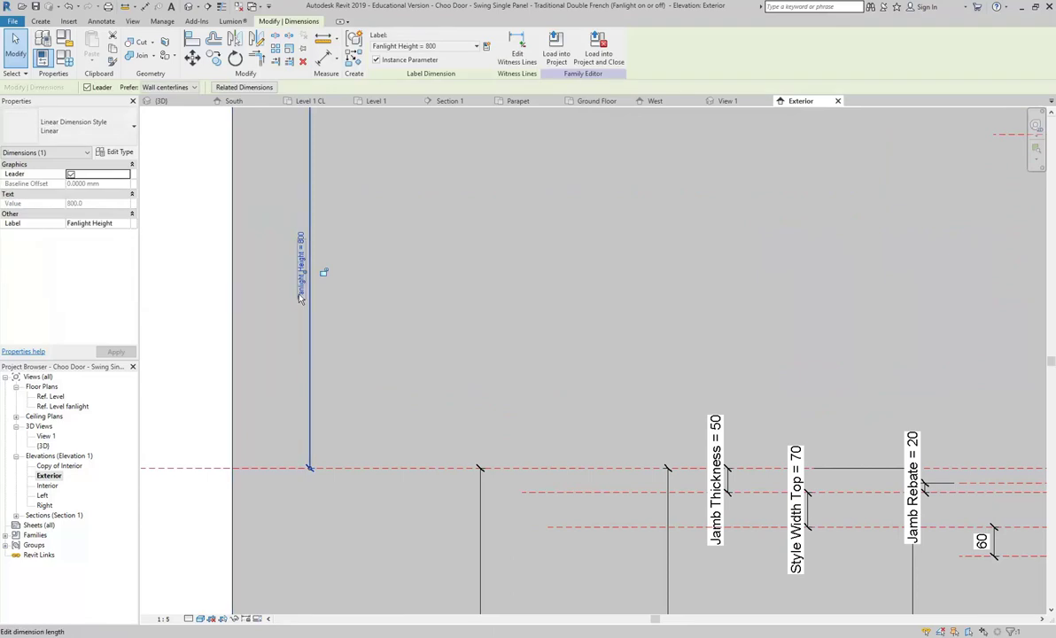
click(294, 307)
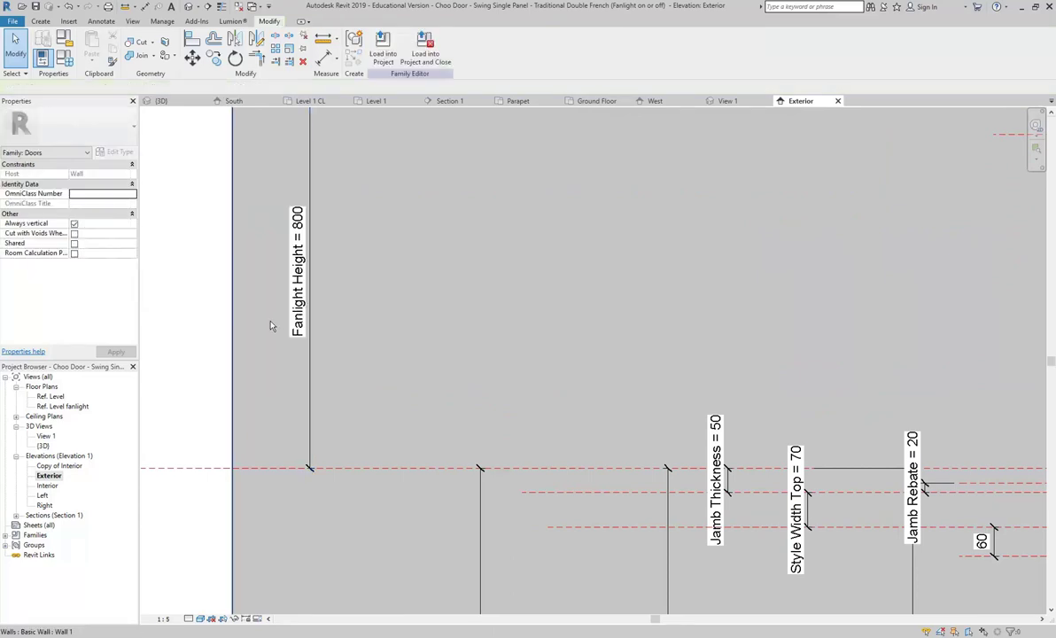
click(299, 302)
- Try Fanlight Height values of 700 and 600, then undo back to 800
click(300, 282)
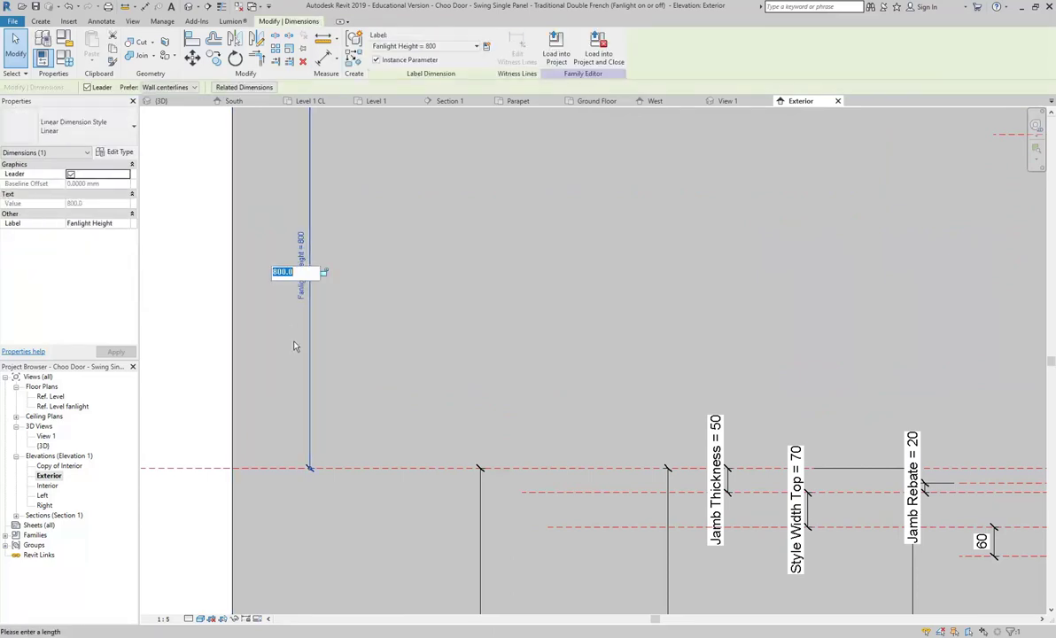
text(700)
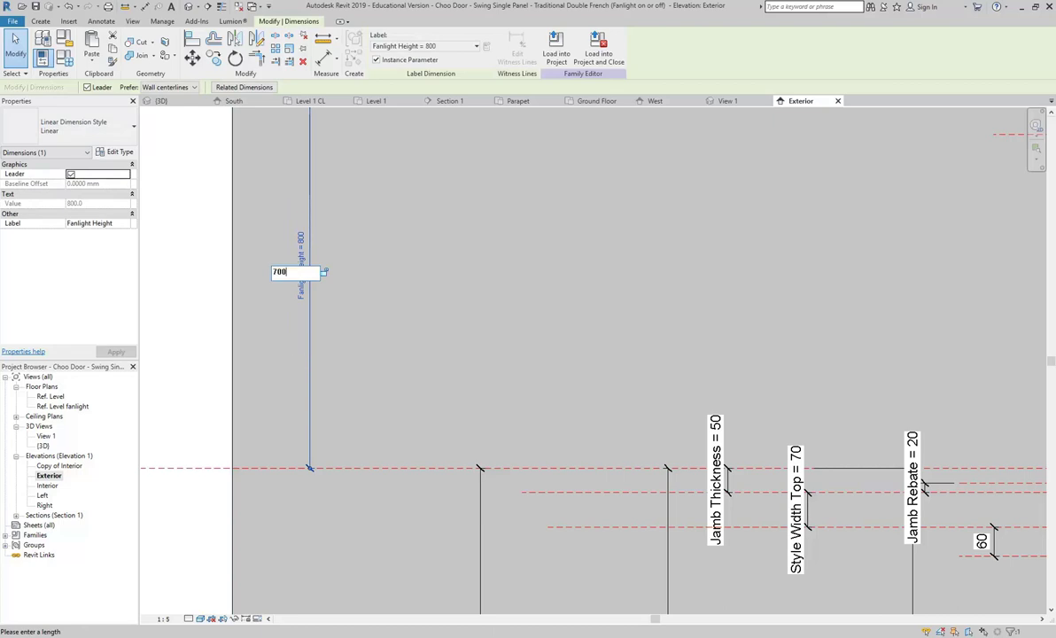
key(Return)
scroll(379, 300, down, 4)
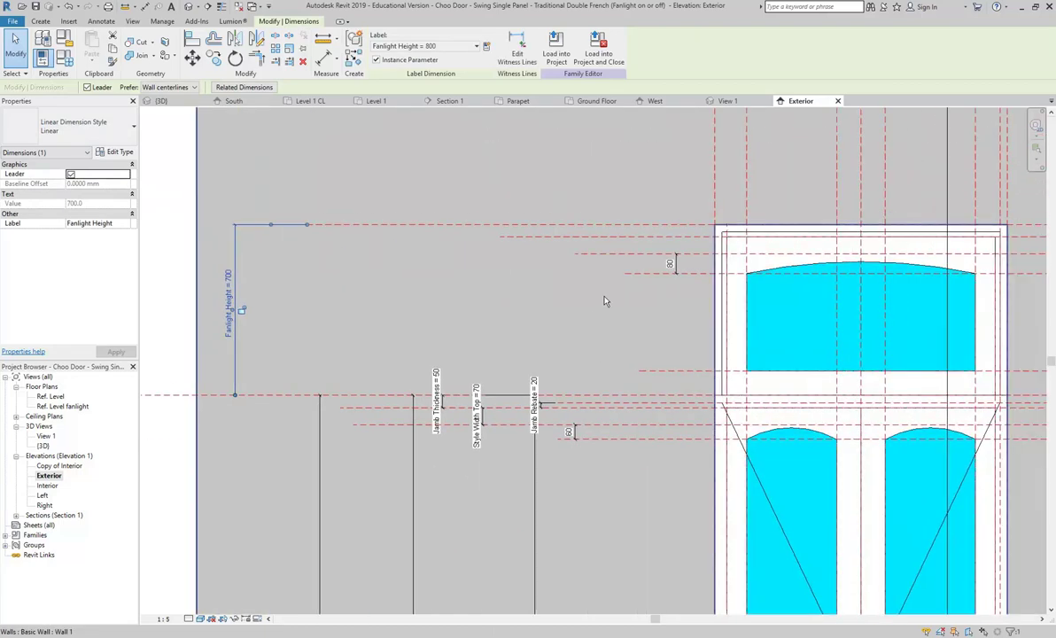
click(227, 308)
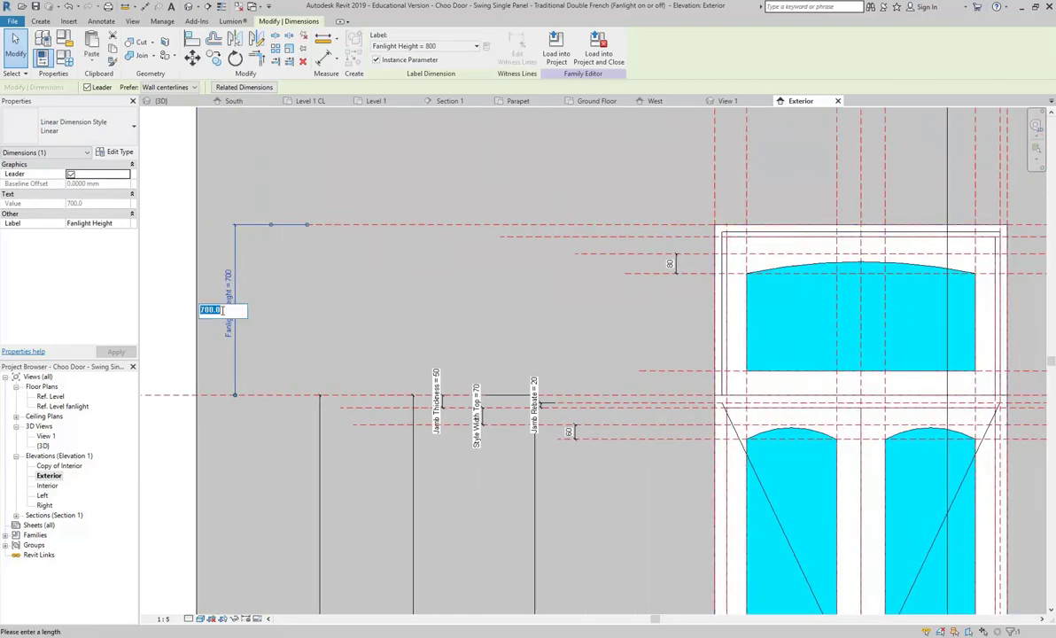
key(Return)
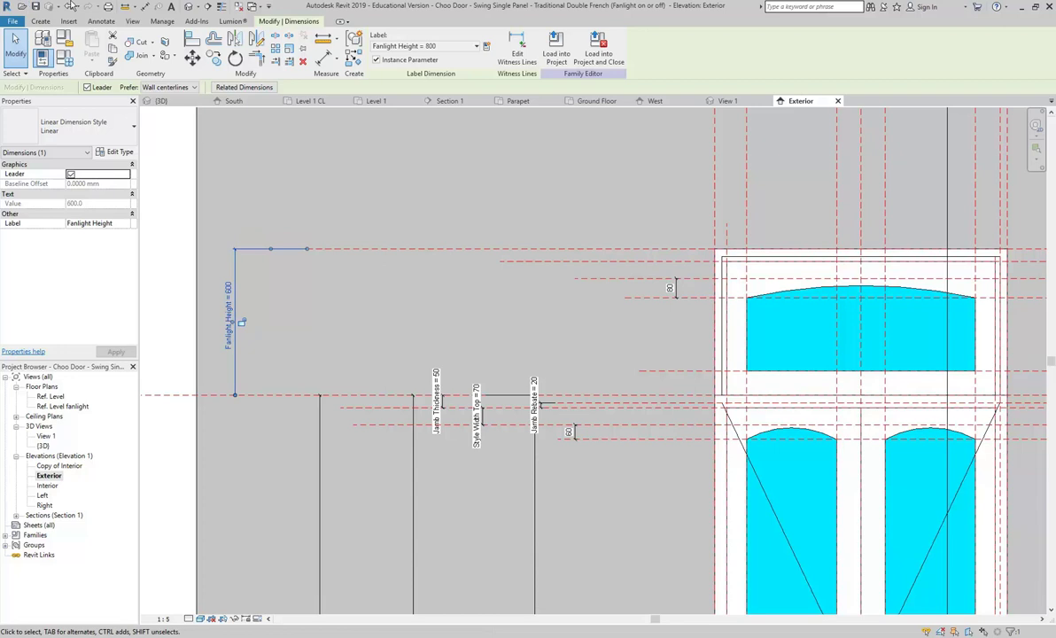
click(68, 7)
scroll(176, 337, up, 4)
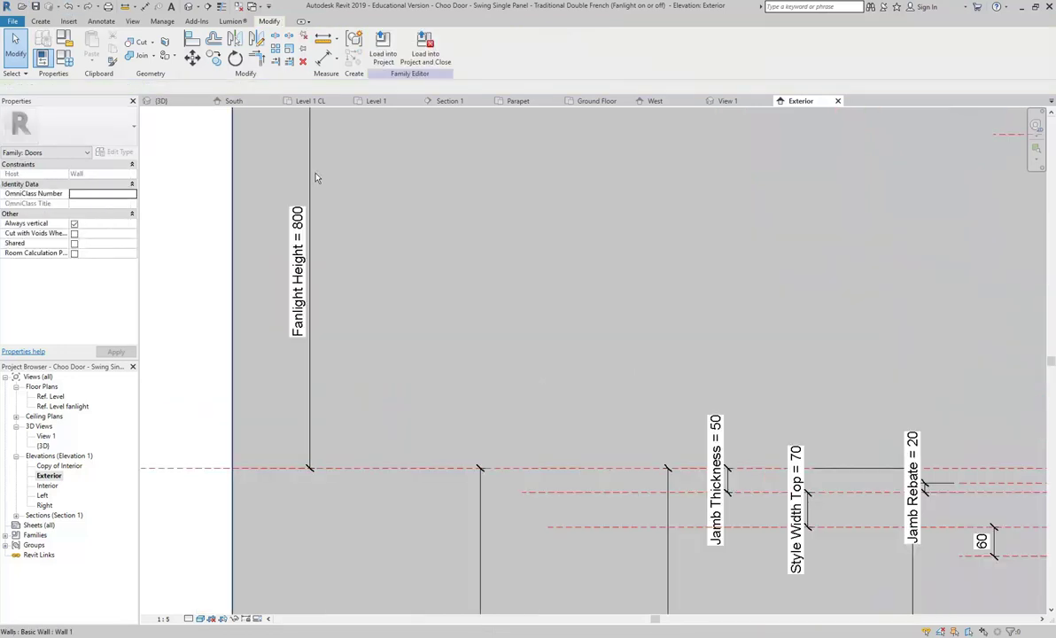
scroll(476, 258, down, 4)
scroll(476, 259, down, 3)
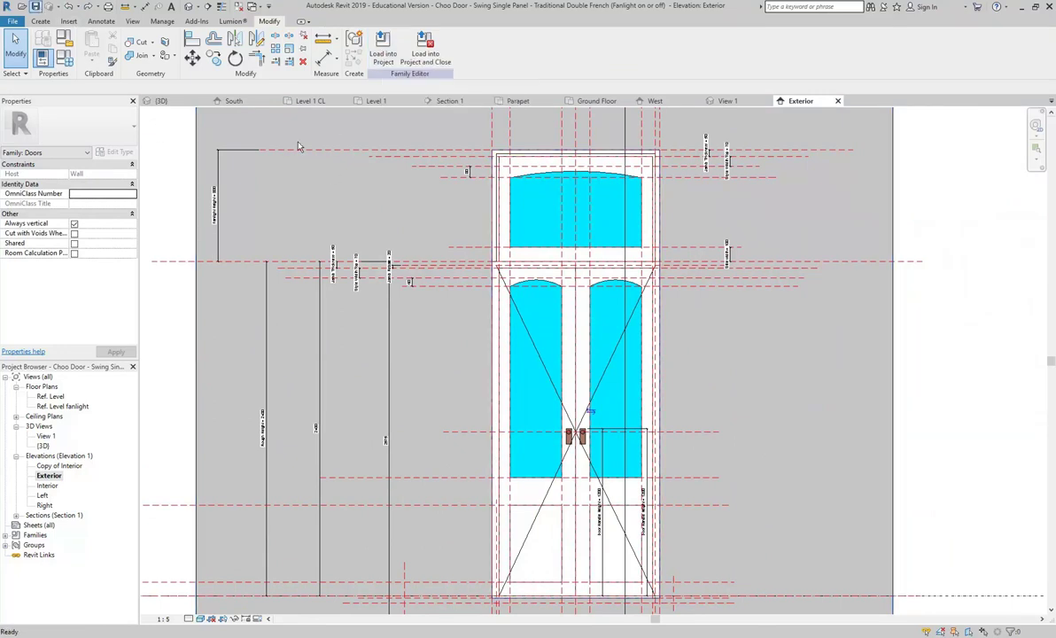
scroll(202, 241, up, 5)
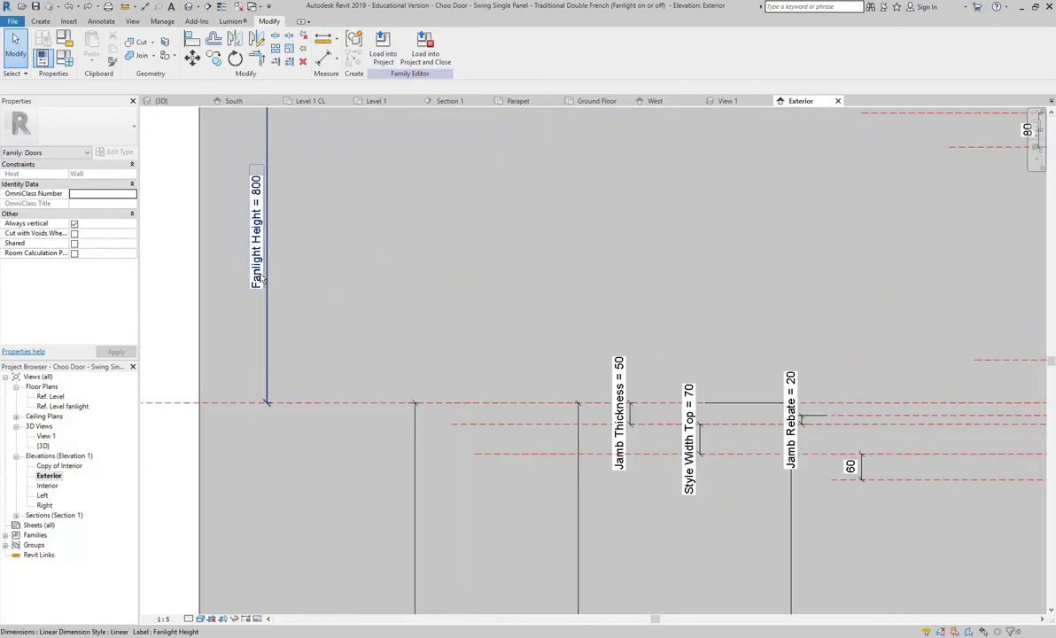
scroll(253, 266, down, 5)
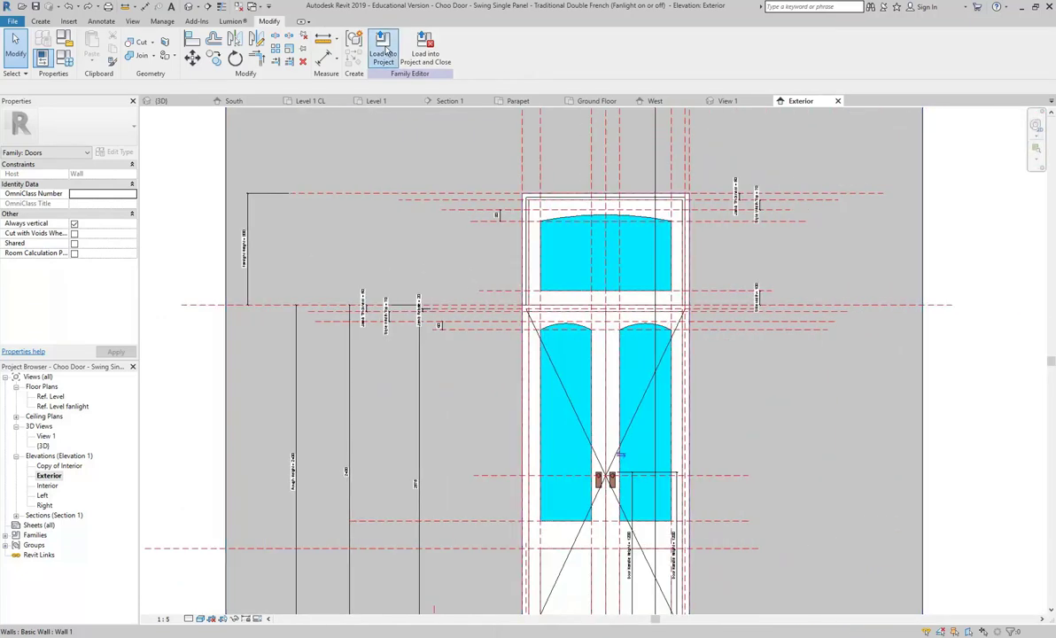
- Reload Choo Door into TinyHouse, overwriting the existing version, and reopen it for editing from the Level 1 door
click(384, 53)
click(429, 283)
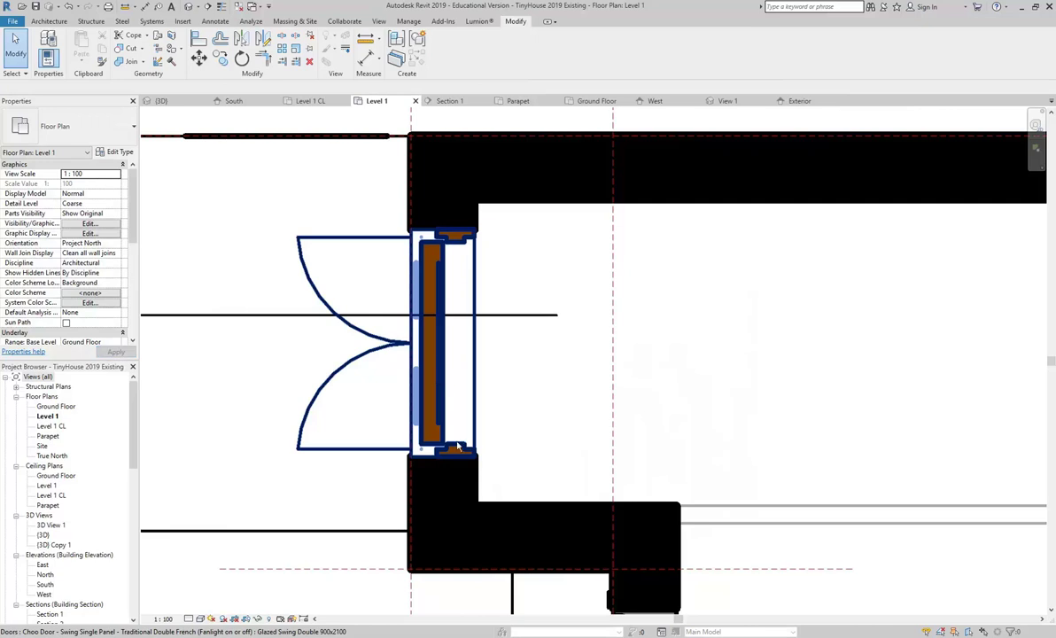
click(426, 422)
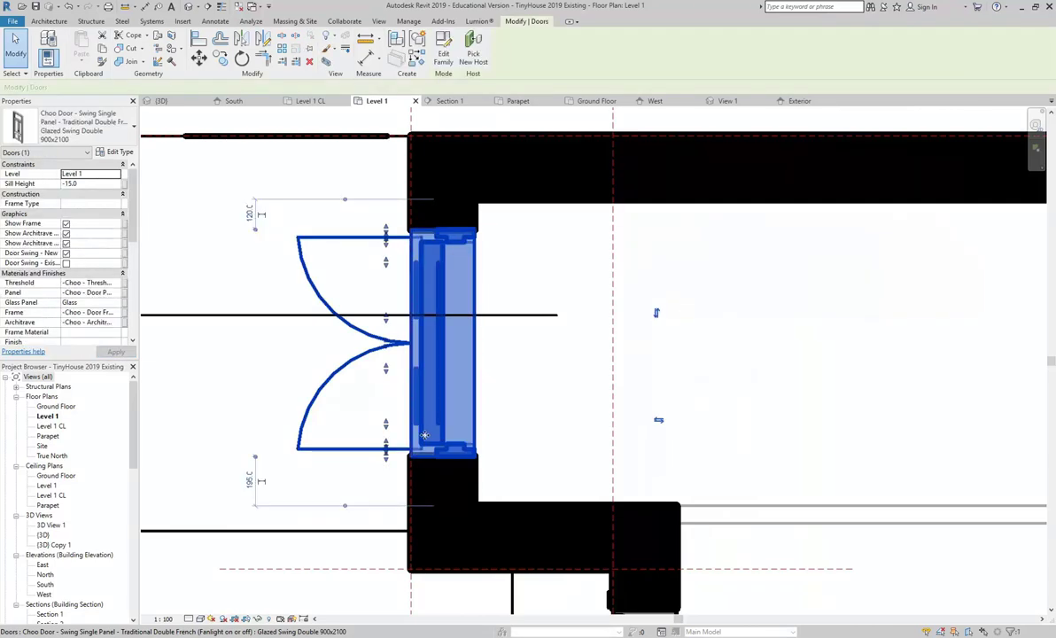
click(443, 44)
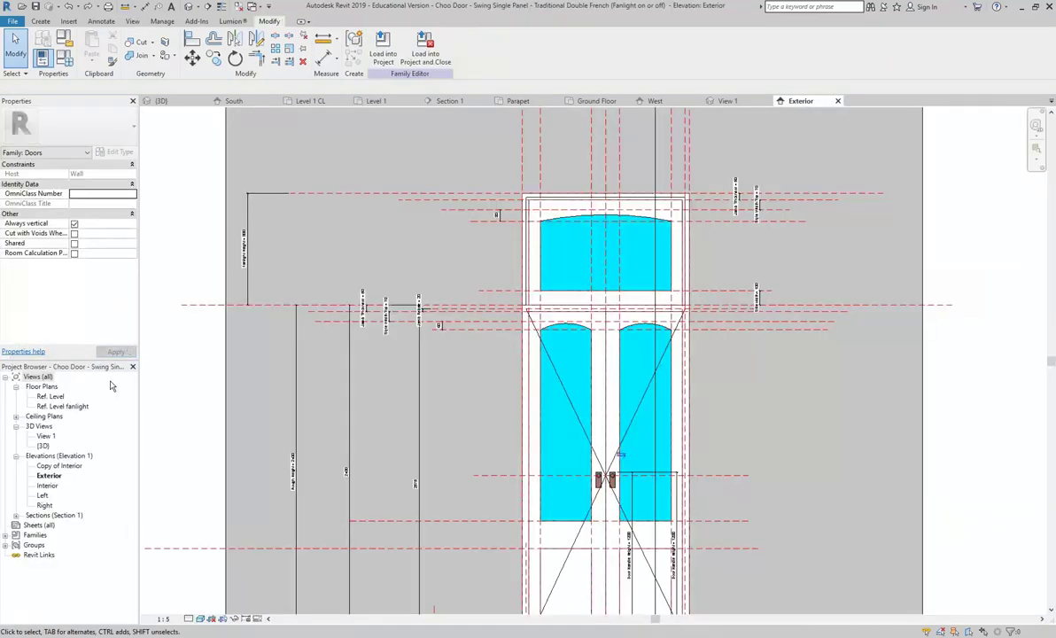
- Show the door family in its {3D} view and window-select the fanlight above the doors
double_click(44, 446)
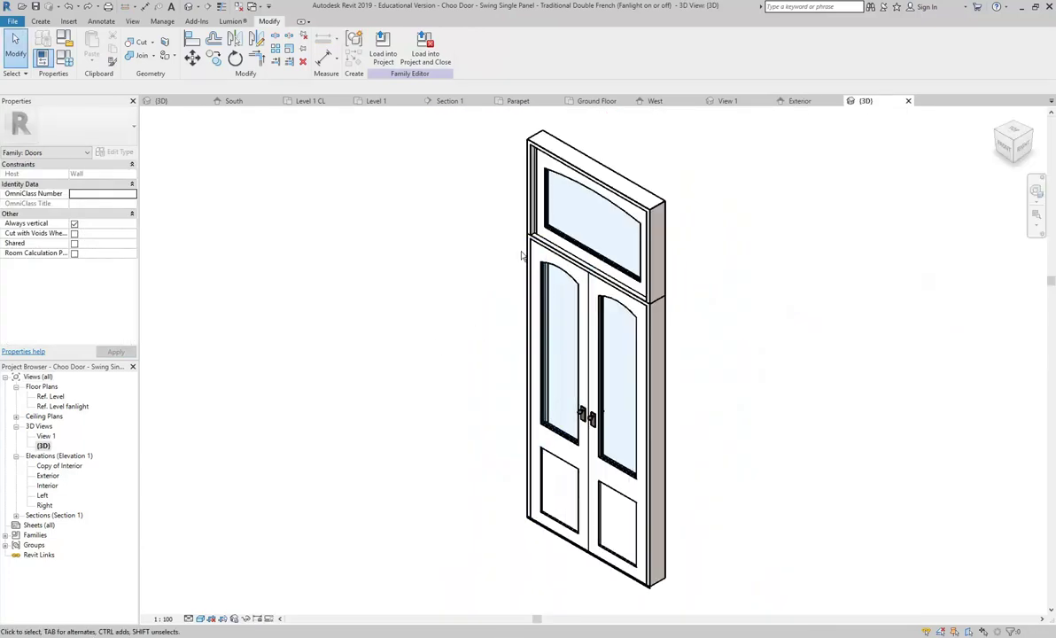
scroll(478, 271, up, 2)
scroll(572, 260, up, 2)
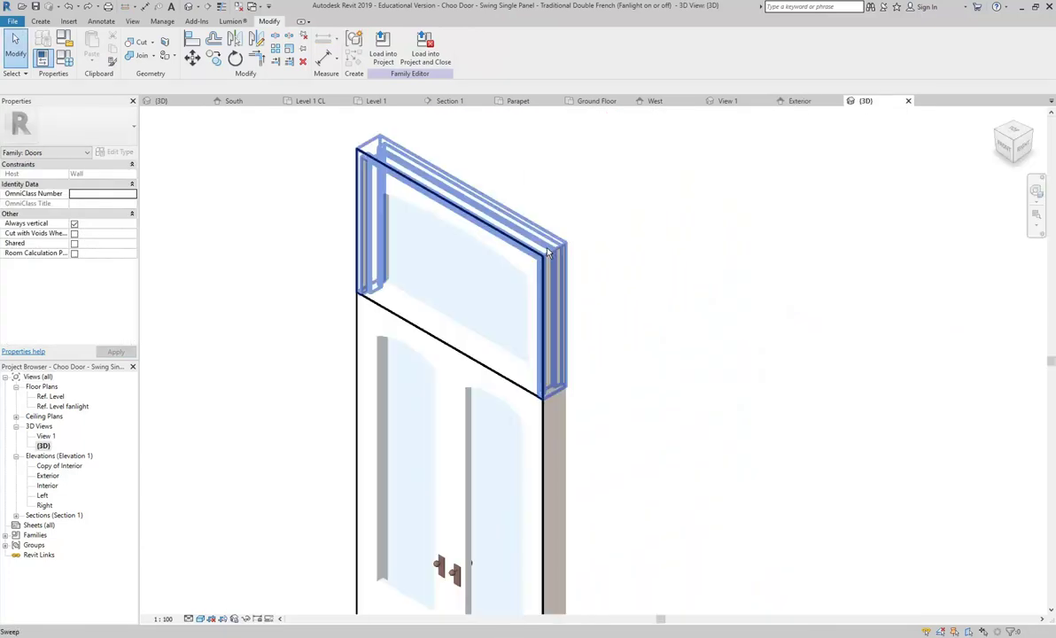
scroll(571, 260, down, 3)
drag(398, 151, 594, 340)
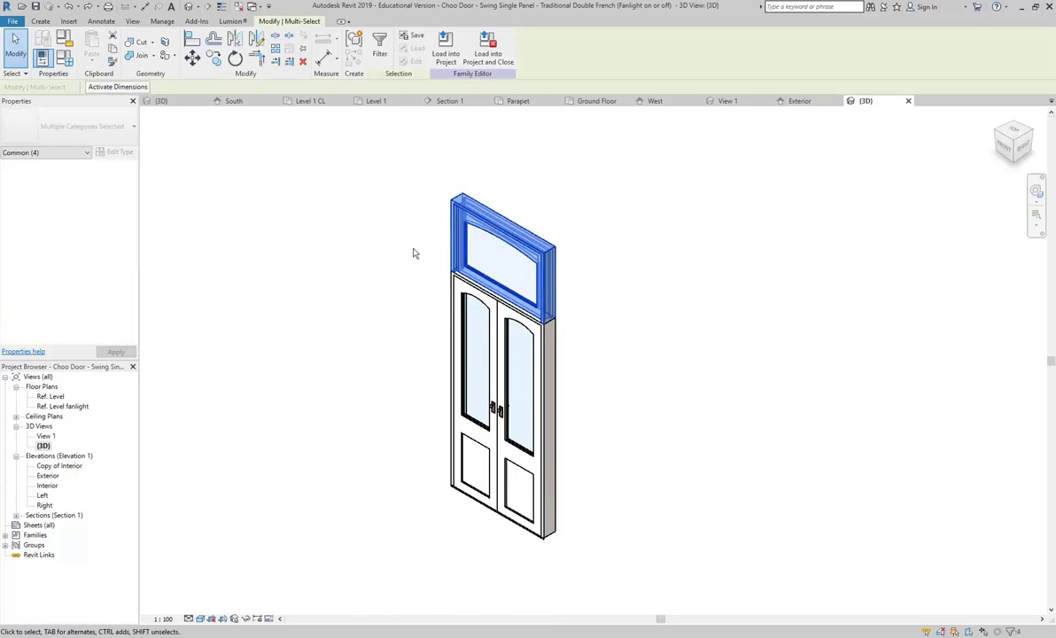
- Review the visibility settings of the fanlight's frame extrusion and outer frame sweep
scroll(466, 222, up, 2)
click(465, 222)
scroll(466, 222, up, 3)
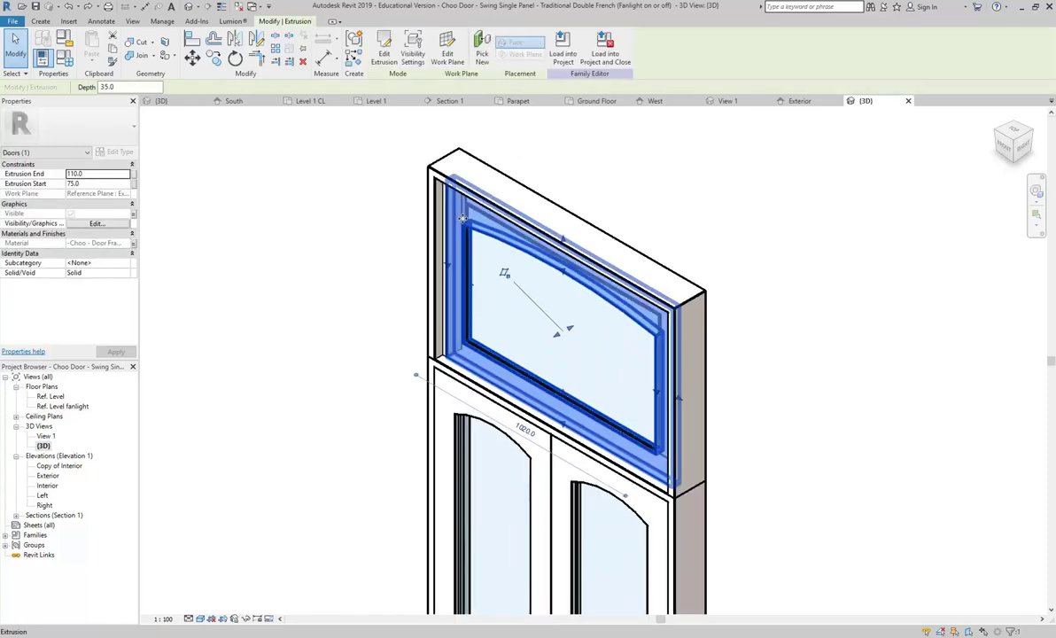
click(413, 59)
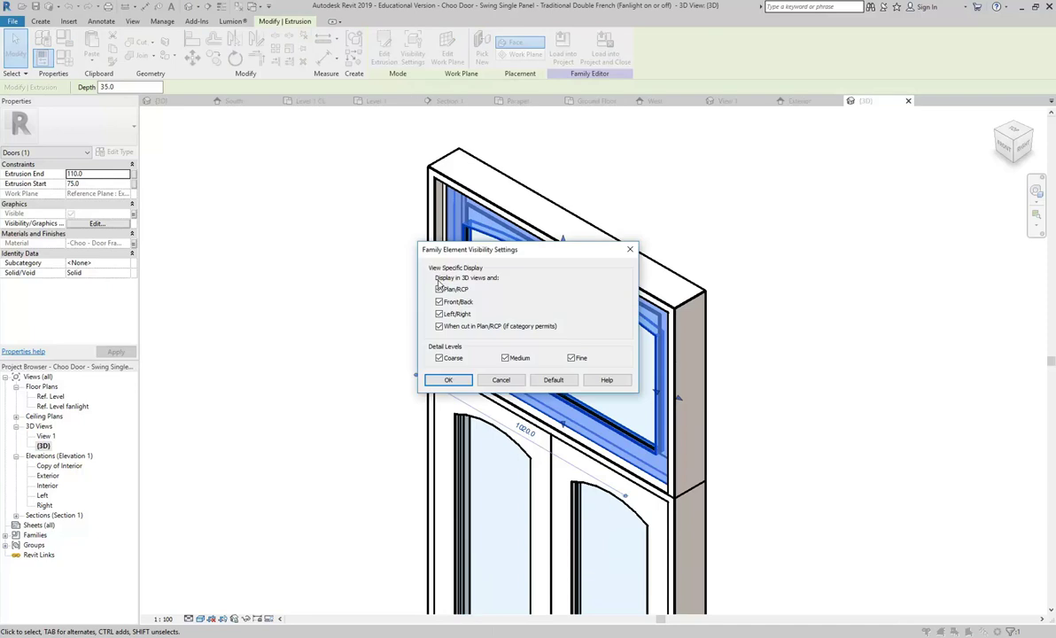
click(451, 379)
click(364, 295)
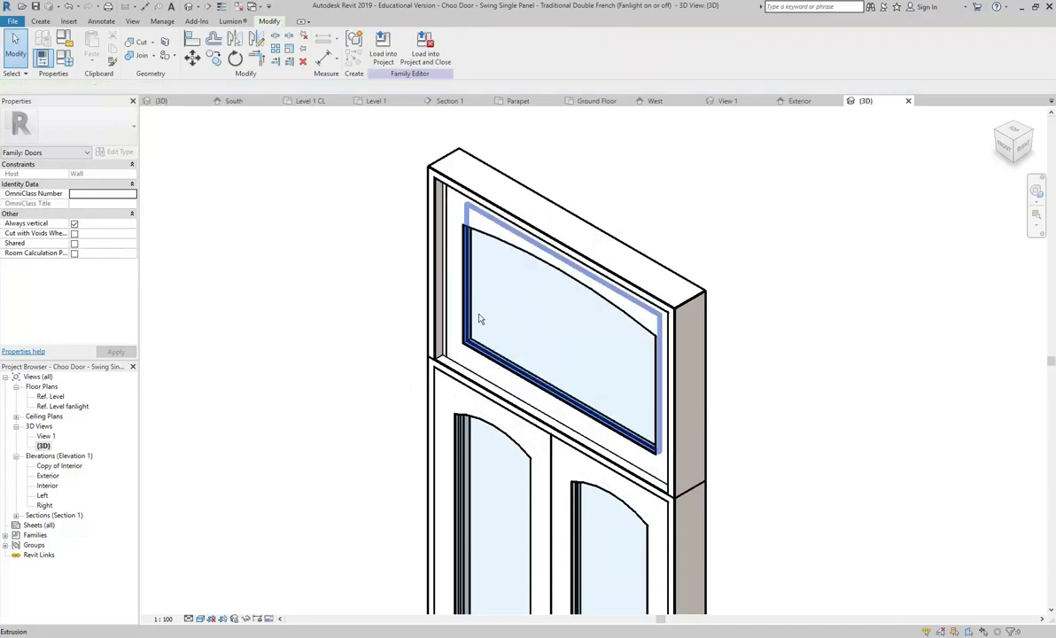
click(443, 177)
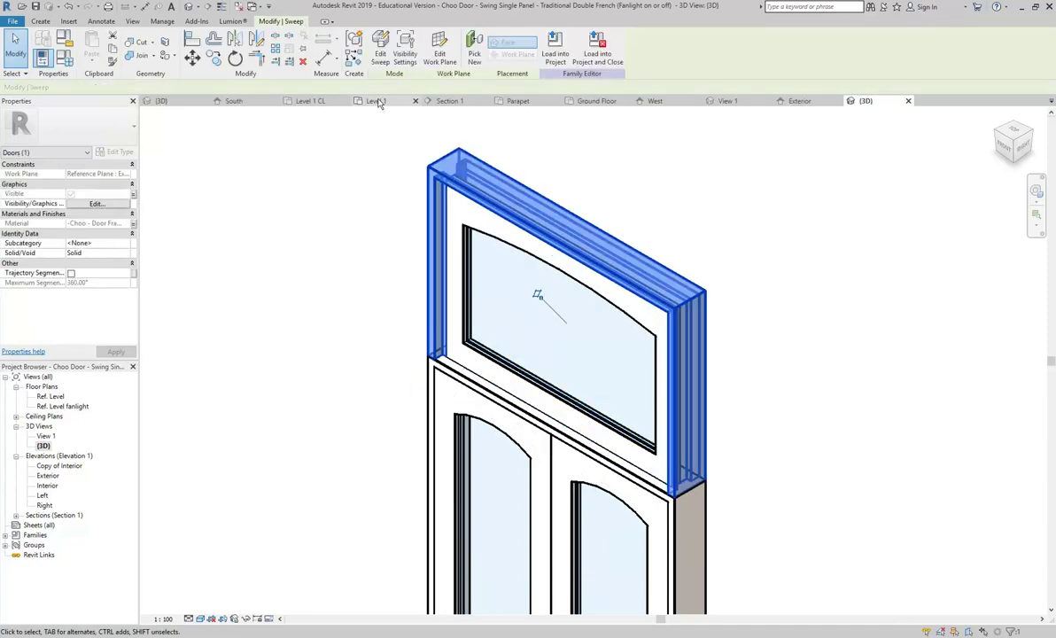
click(405, 49)
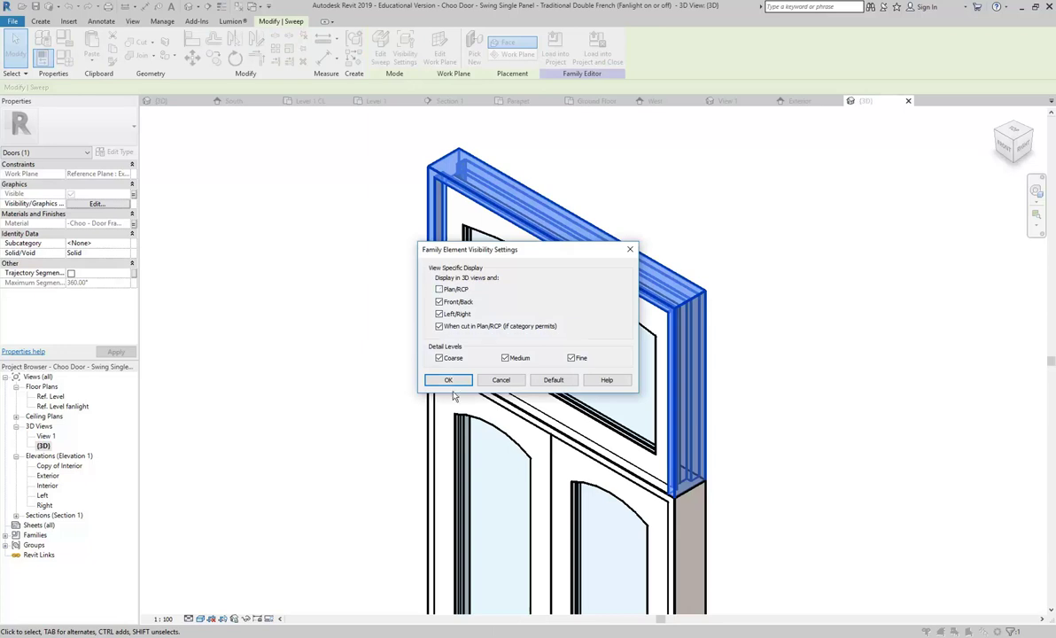
click(452, 382)
click(378, 356)
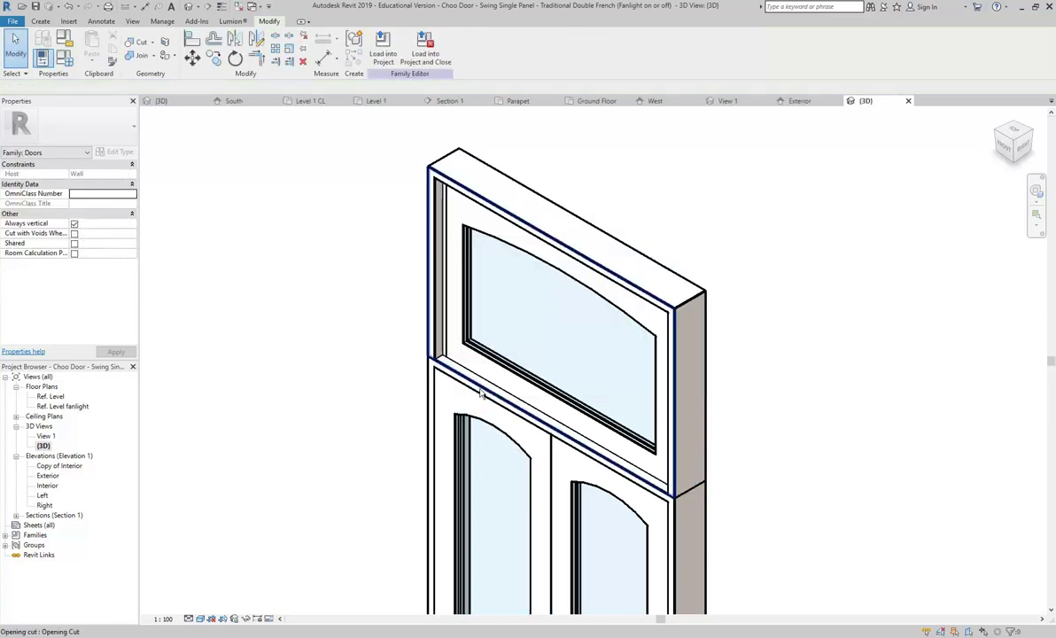
scroll(480, 393, down, 2)
scroll(393, 281, up, 5)
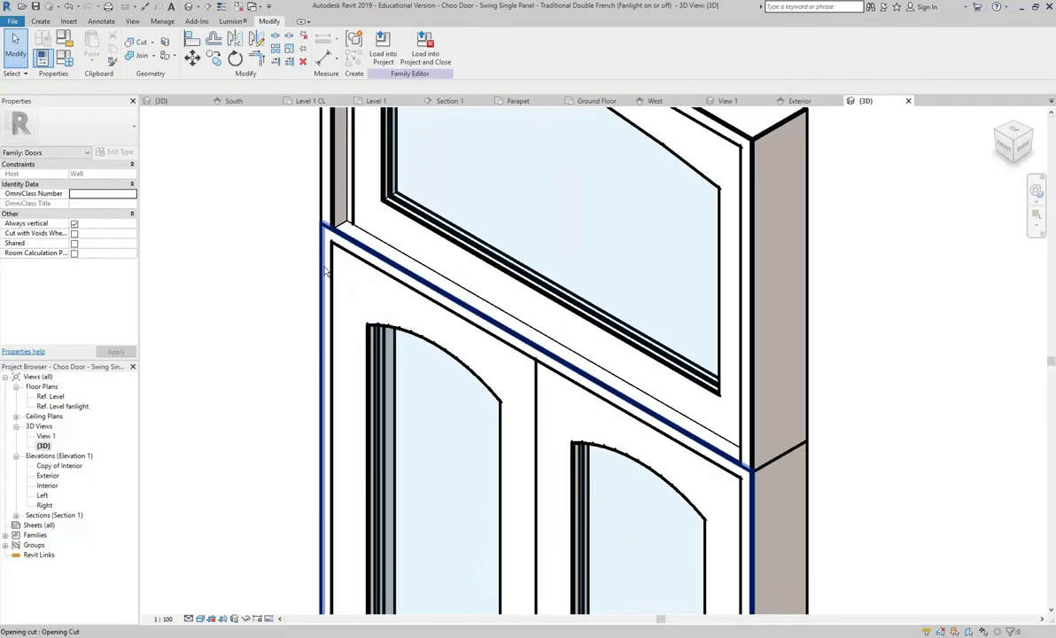
- Turn off Plan/RCP display for the Frame/Mullion sweep below the fanlight
click(344, 232)
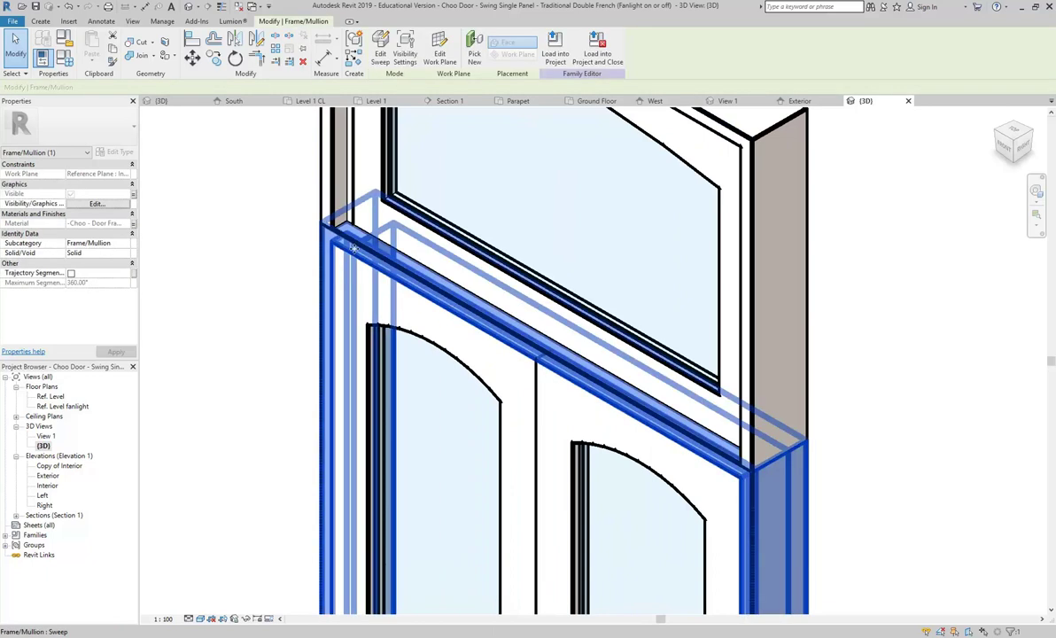
click(381, 46)
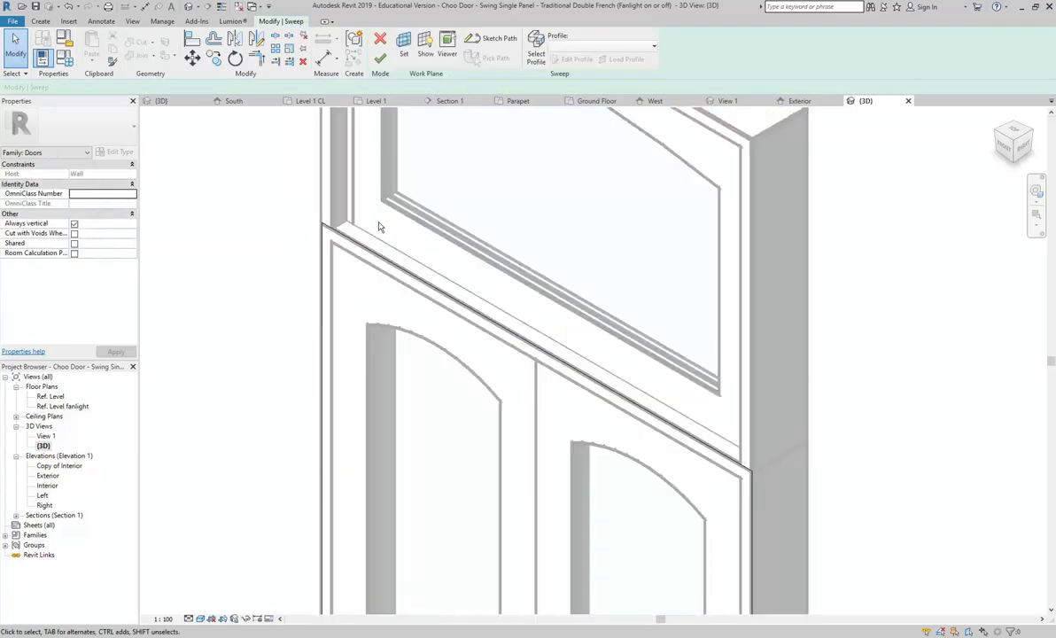
click(380, 58)
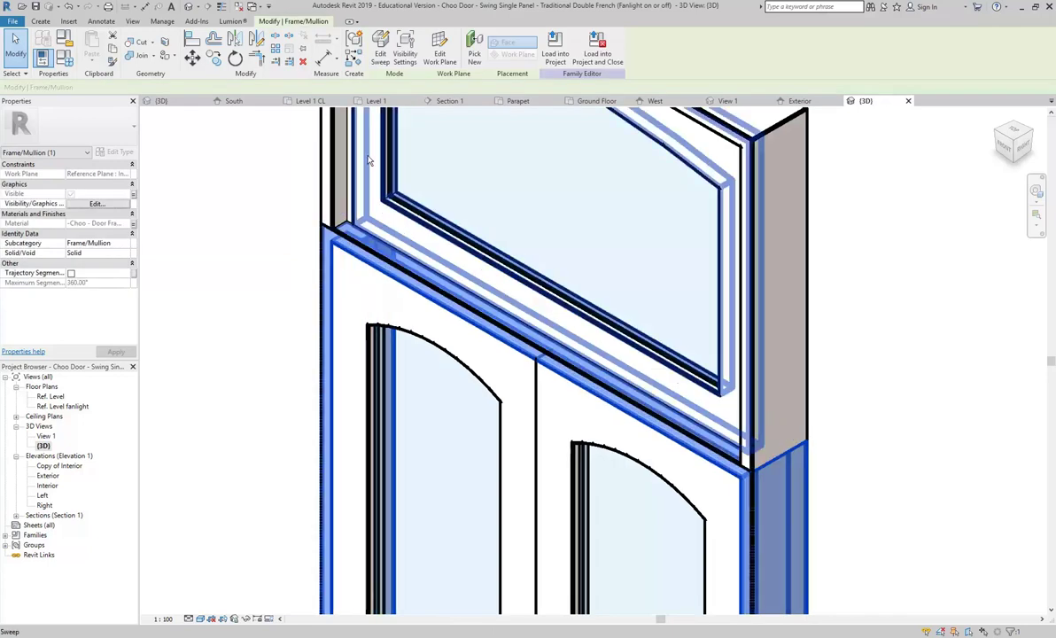
click(406, 55)
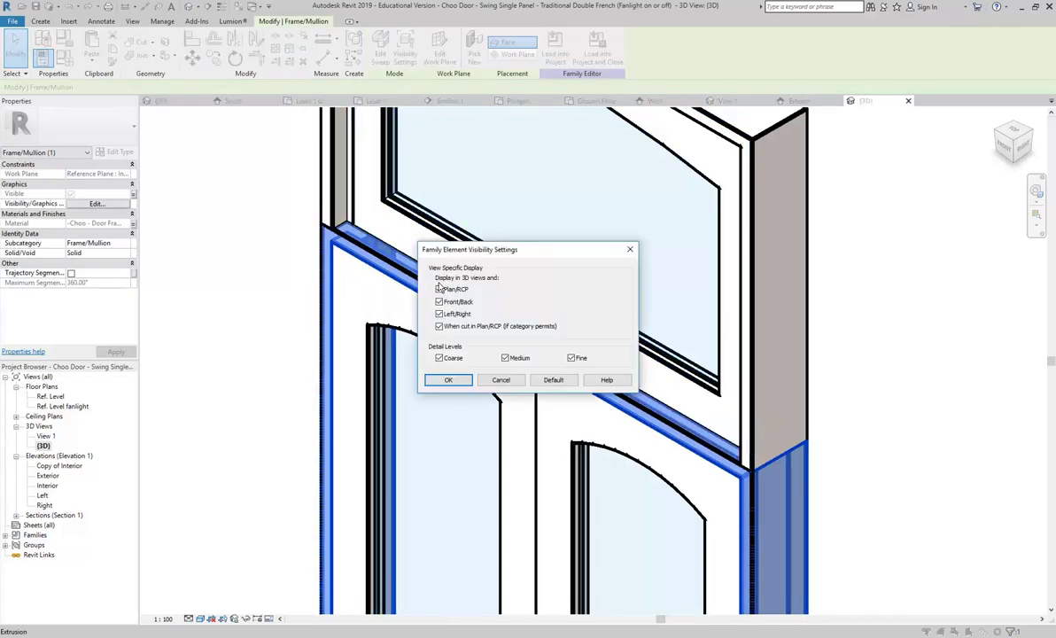
click(447, 381)
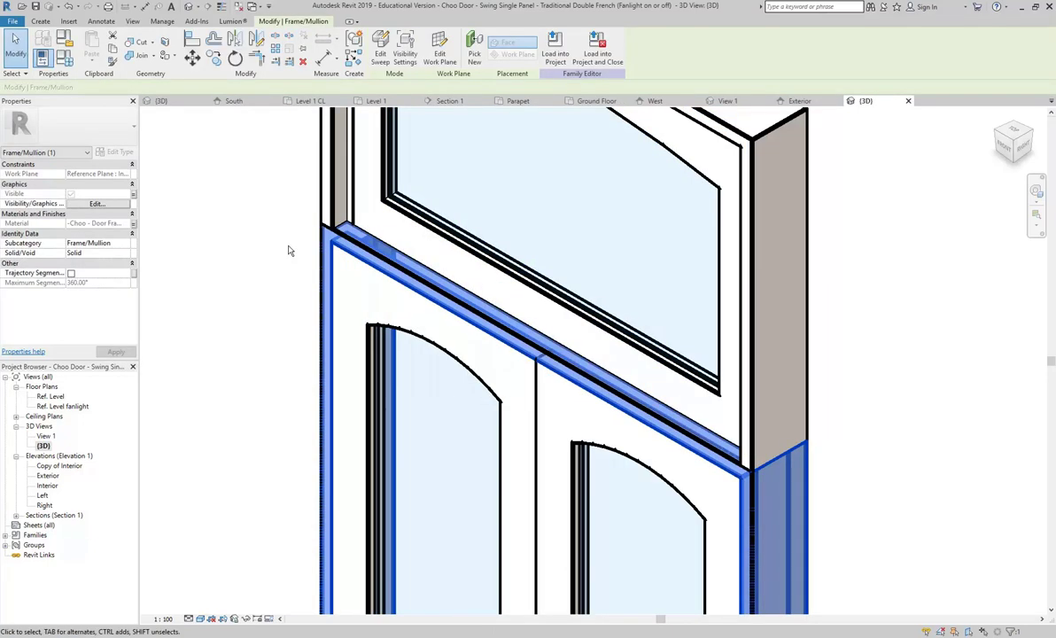
click(288, 251)
- Turn off Plan/RCP display for the other Frame/Mullion sweep as well
scroll(257, 238, down, 5)
scroll(271, 271, up, 5)
scroll(292, 222, down, 3)
scroll(303, 195, up, 3)
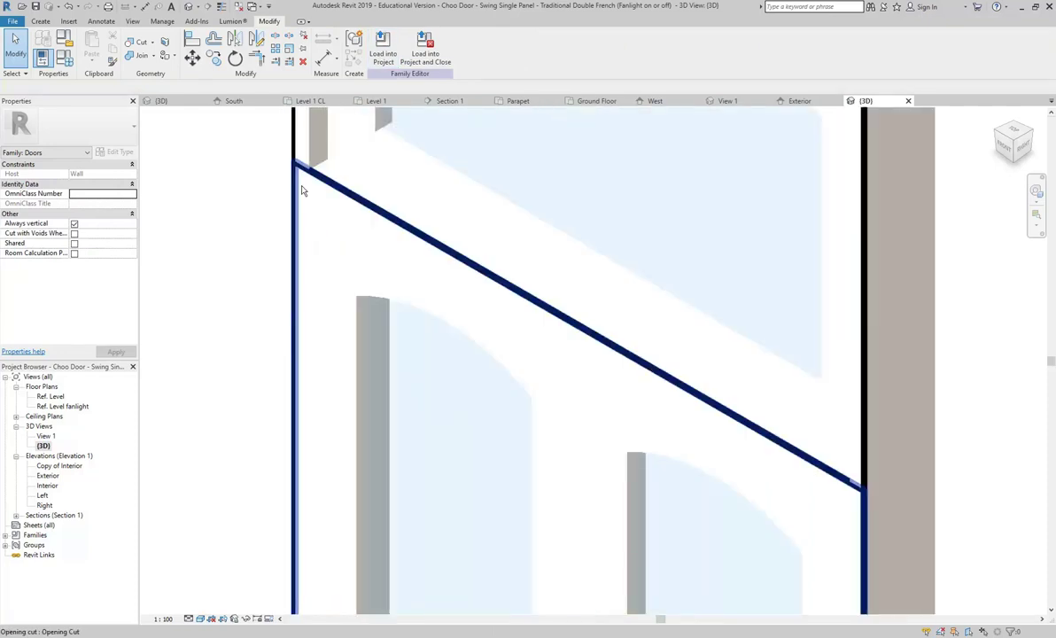
scroll(301, 186, down, 3)
click(301, 181)
scroll(302, 181, up, 1)
click(403, 55)
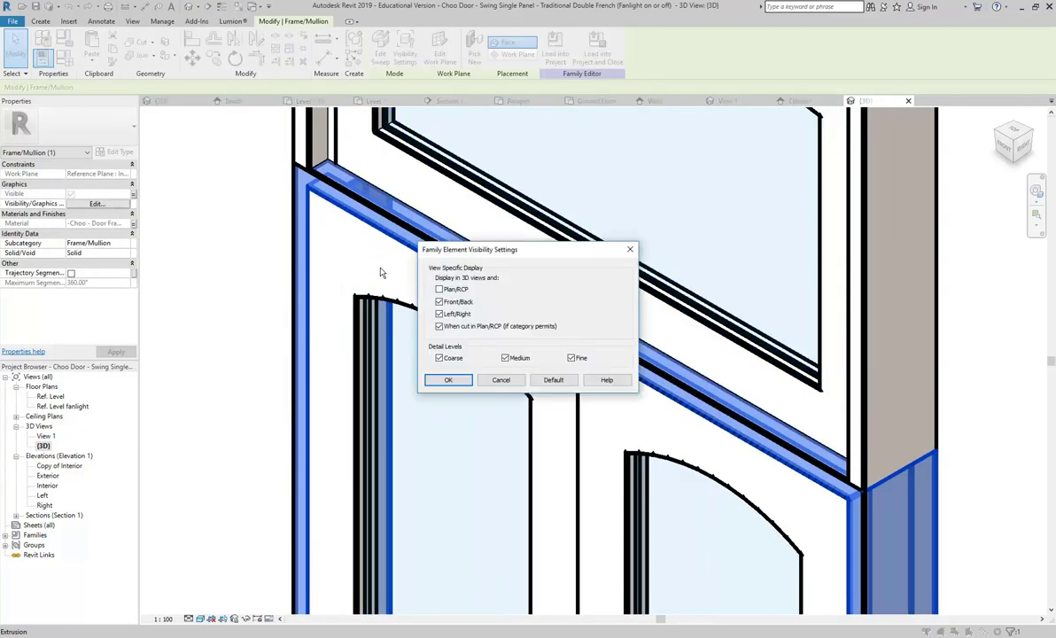
click(448, 382)
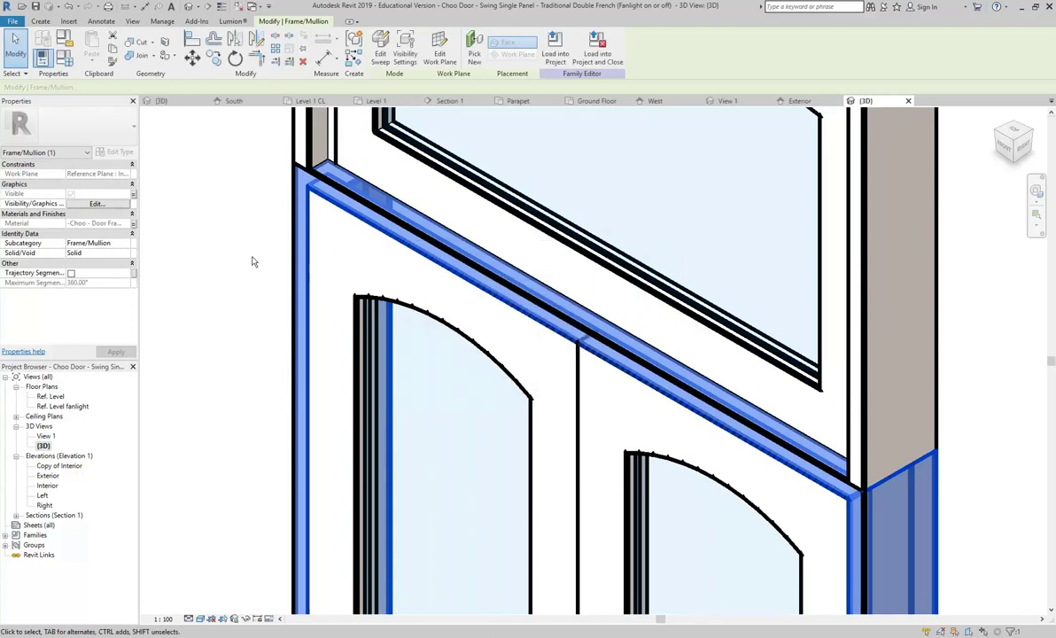
click(252, 259)
scroll(252, 259, down, 2)
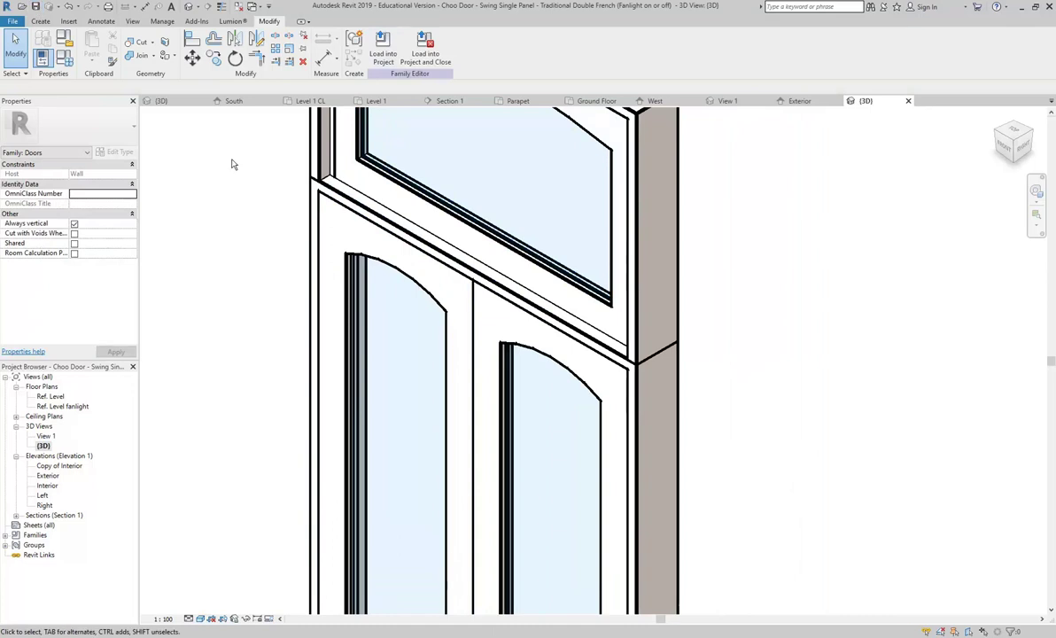
- Reload Choo Door into TinyHouse, overwriting the existing version, then reopen it from the Level 1 door
click(383, 49)
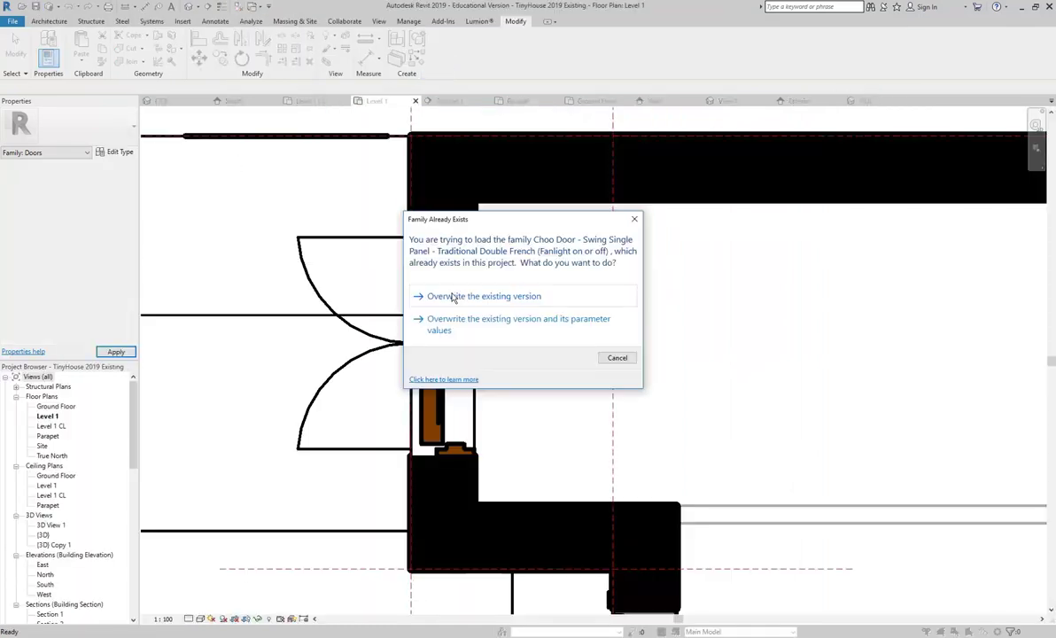
click(473, 297)
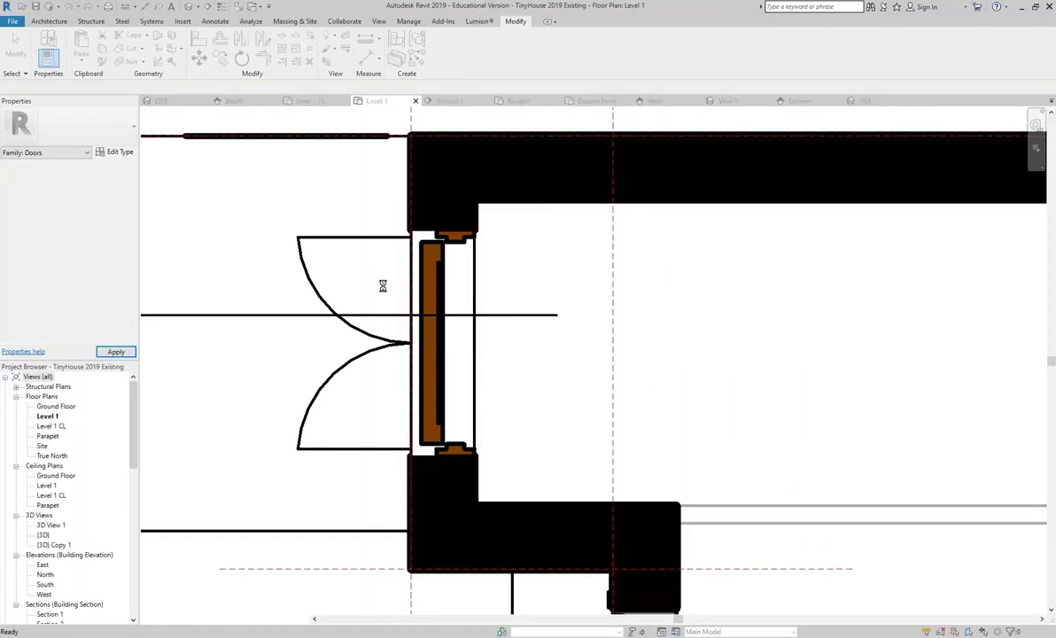
scroll(416, 372, up, 3)
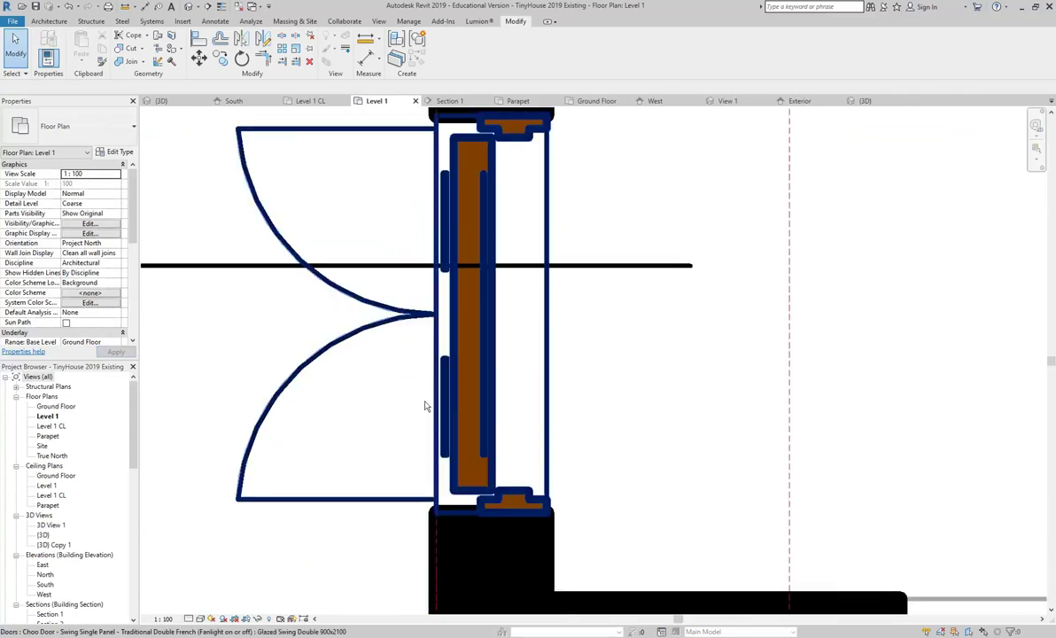
click(451, 422)
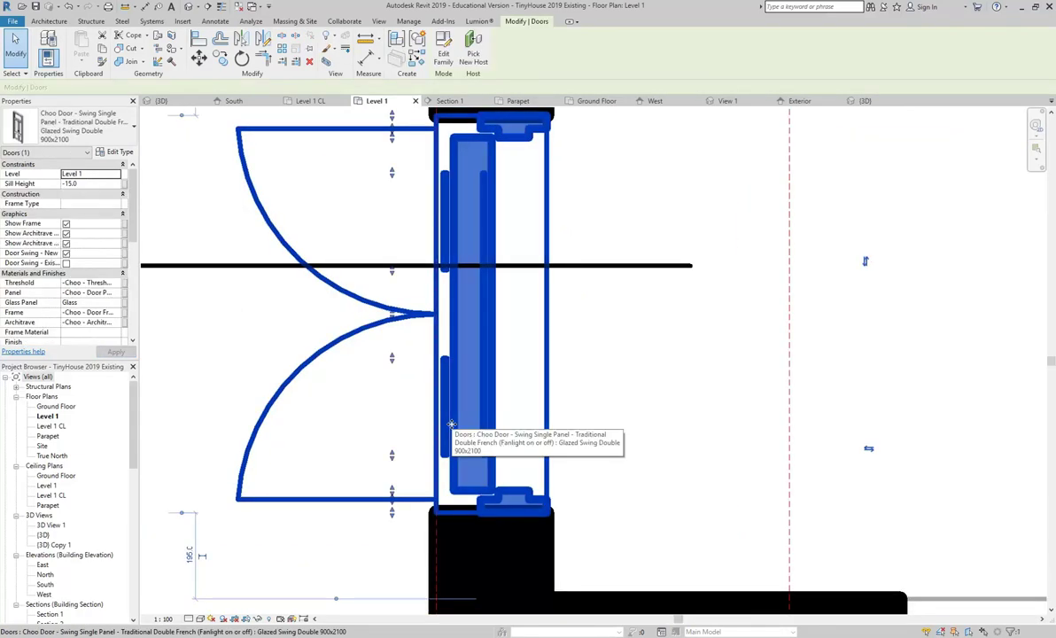
click(444, 51)
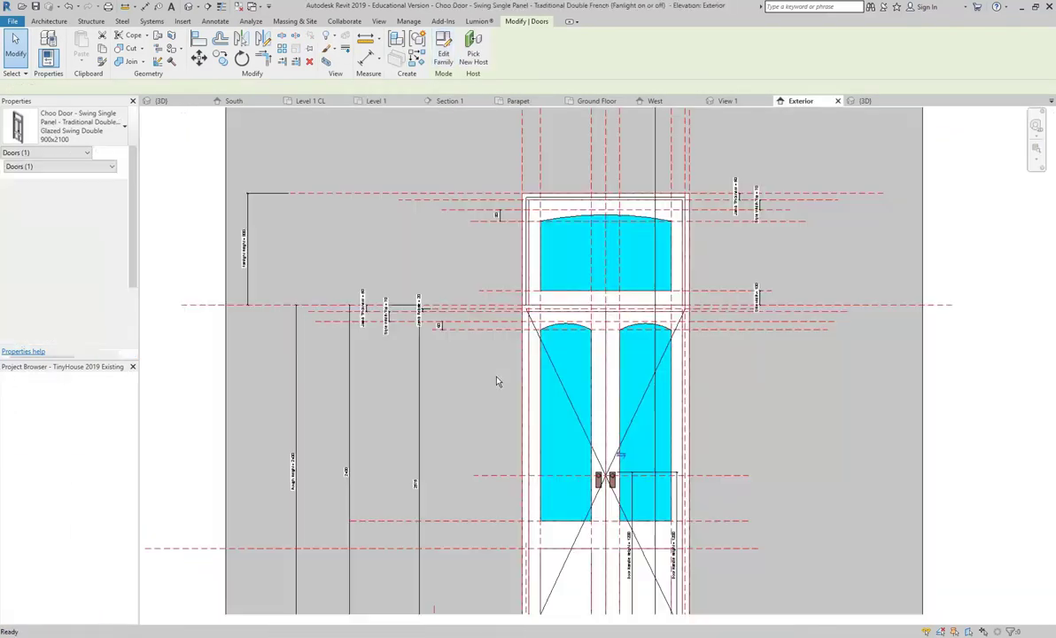
- Switch to the Ref. Level fanlight plan of the door family
double_click(50, 397)
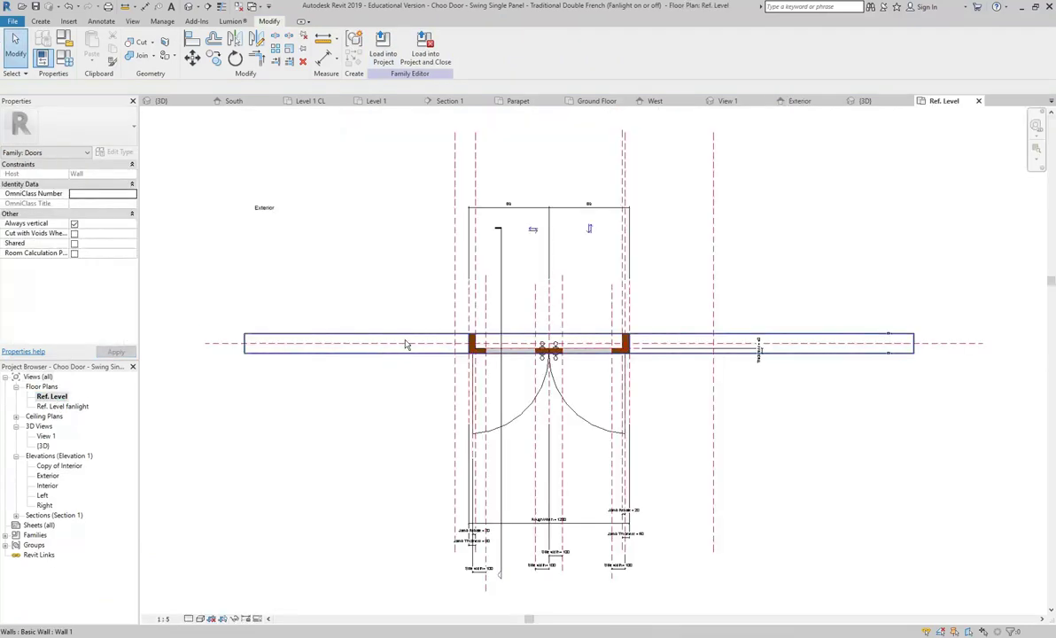
scroll(301, 343, up, 3)
scroll(301, 343, up, 2)
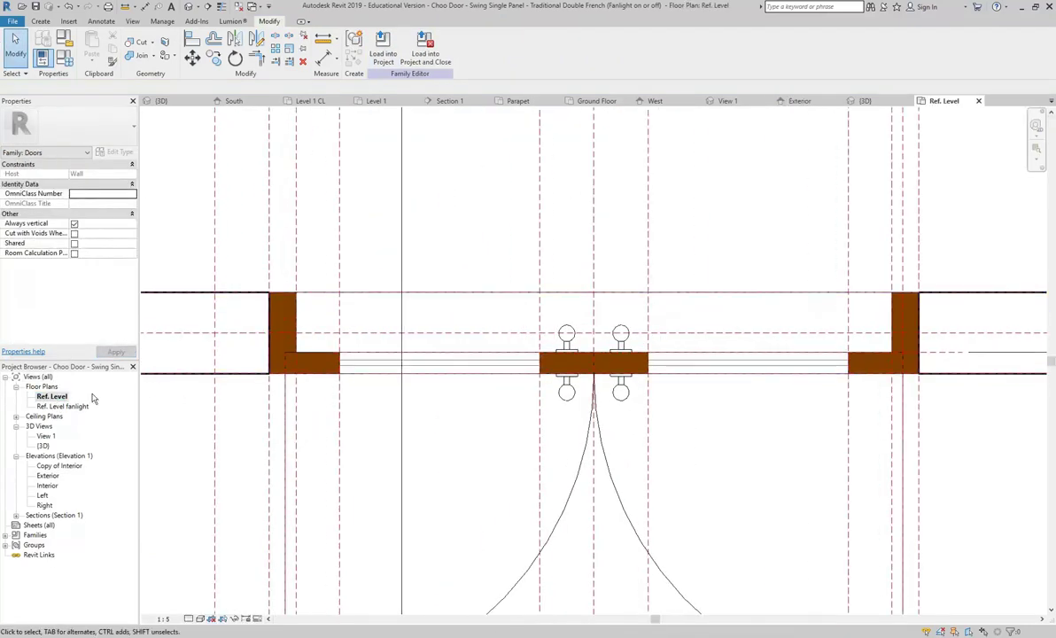
double_click(62, 406)
scroll(430, 381, down, 5)
scroll(342, 322, up, 4)
- Turn off When cut in Plan/RCP for the left and right door panel extrusions
click(309, 358)
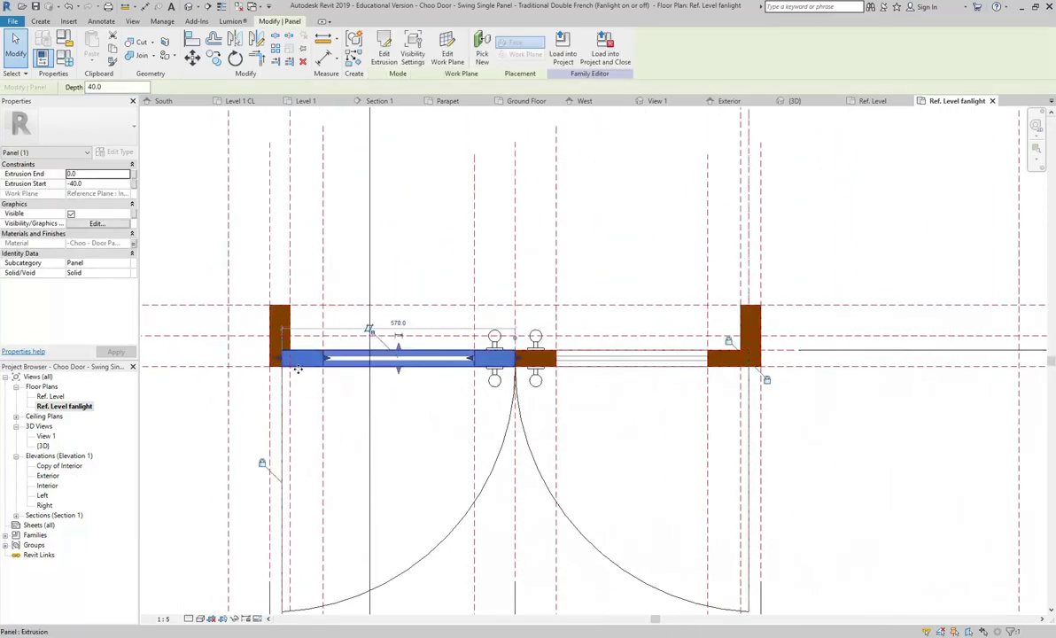
scroll(299, 365, up, 3)
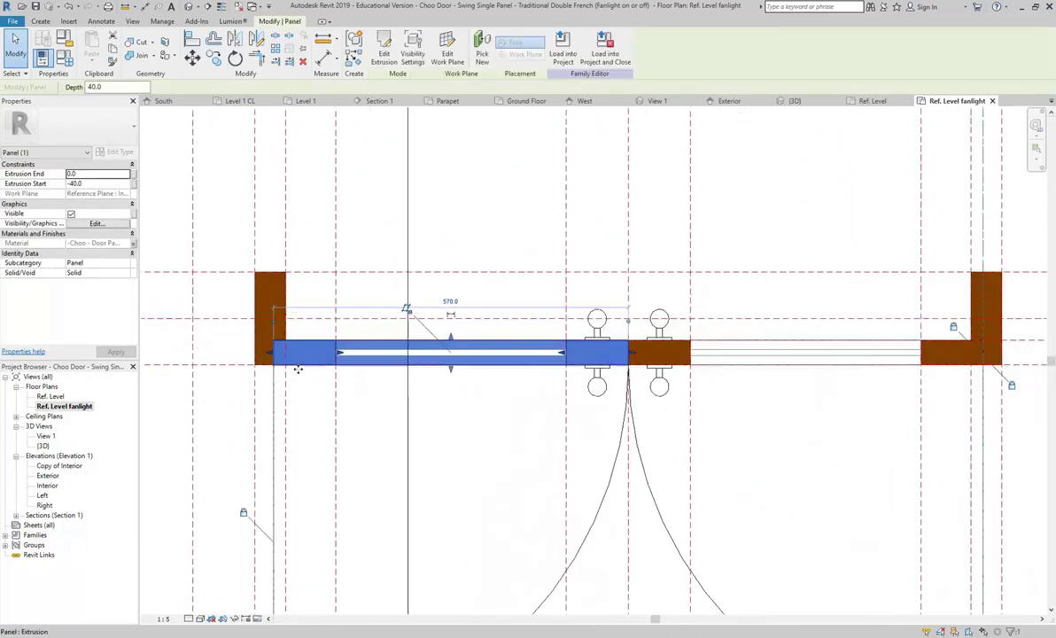
click(413, 49)
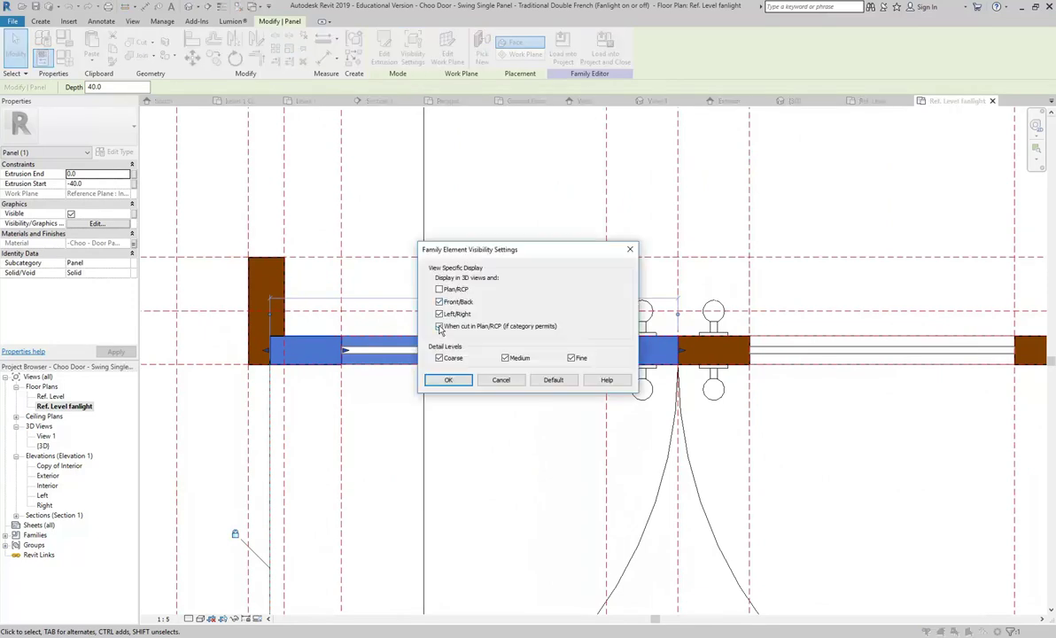
click(448, 381)
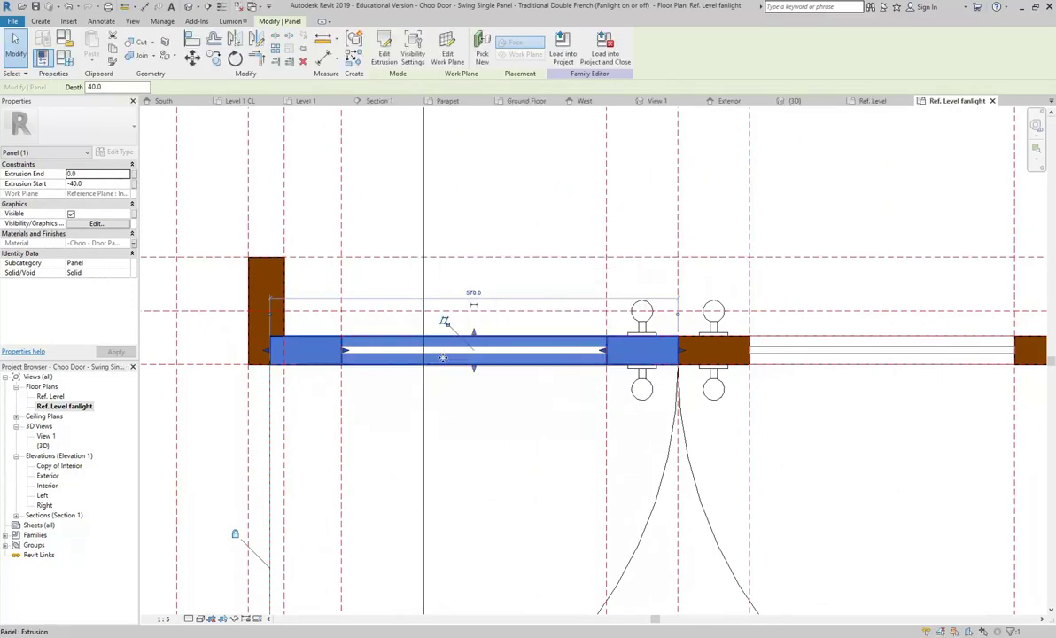
click(715, 352)
click(413, 49)
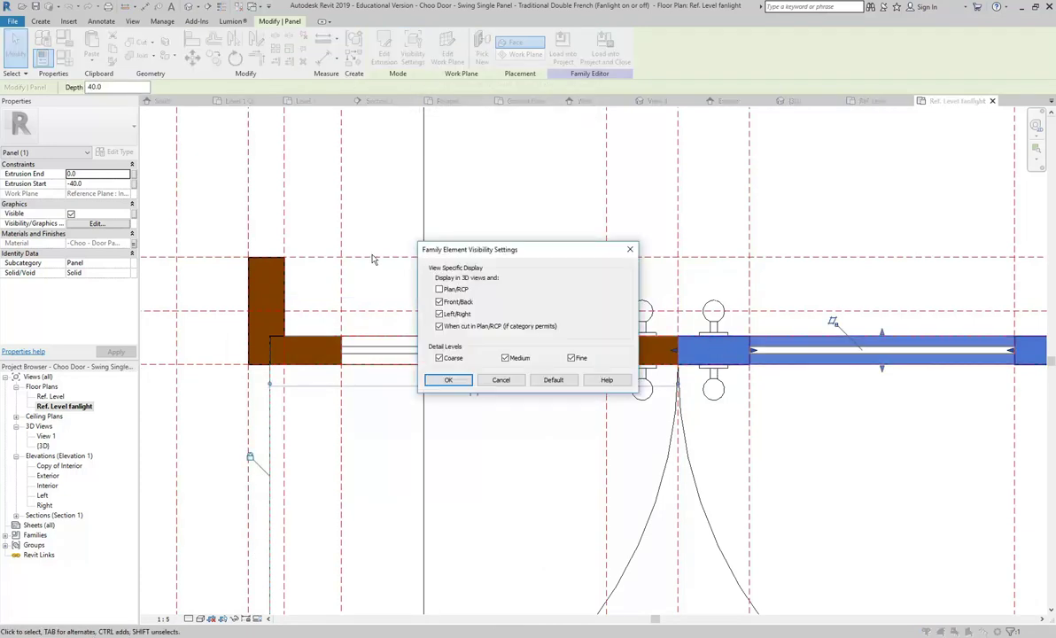
click(449, 380)
click(217, 188)
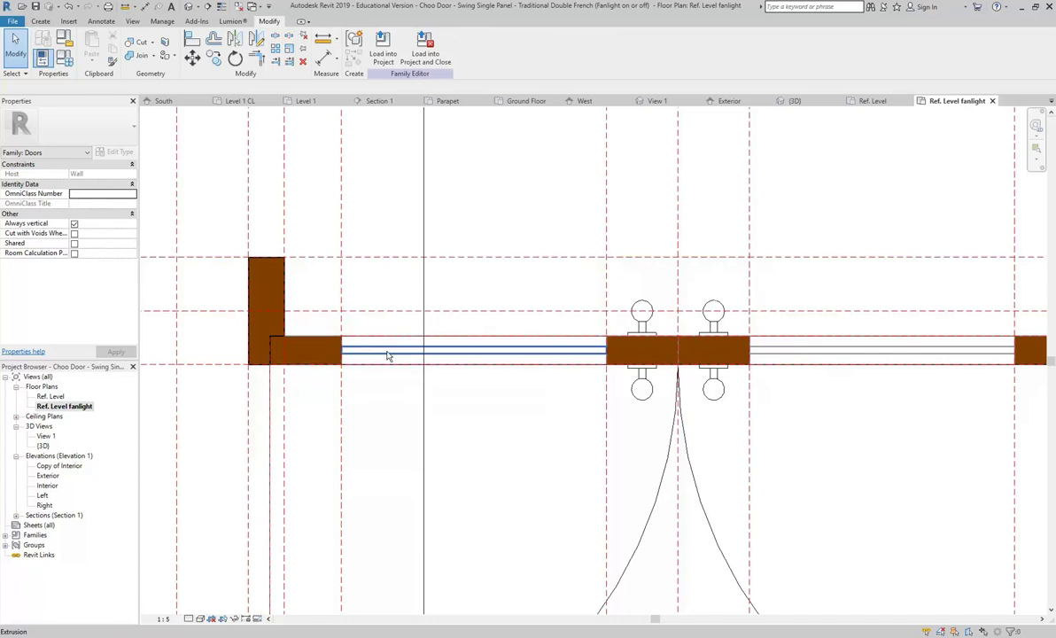
- In 3D View 1, turn off When cut in Plan/RCP for the fanlight frame extrusion
double_click(46, 436)
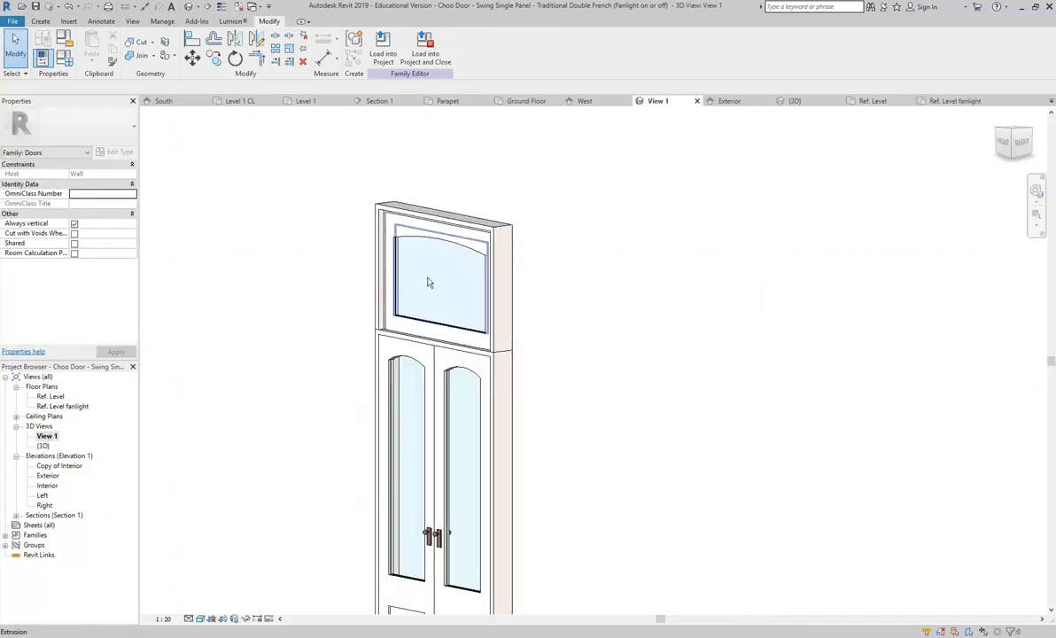
scroll(379, 216, up, 3)
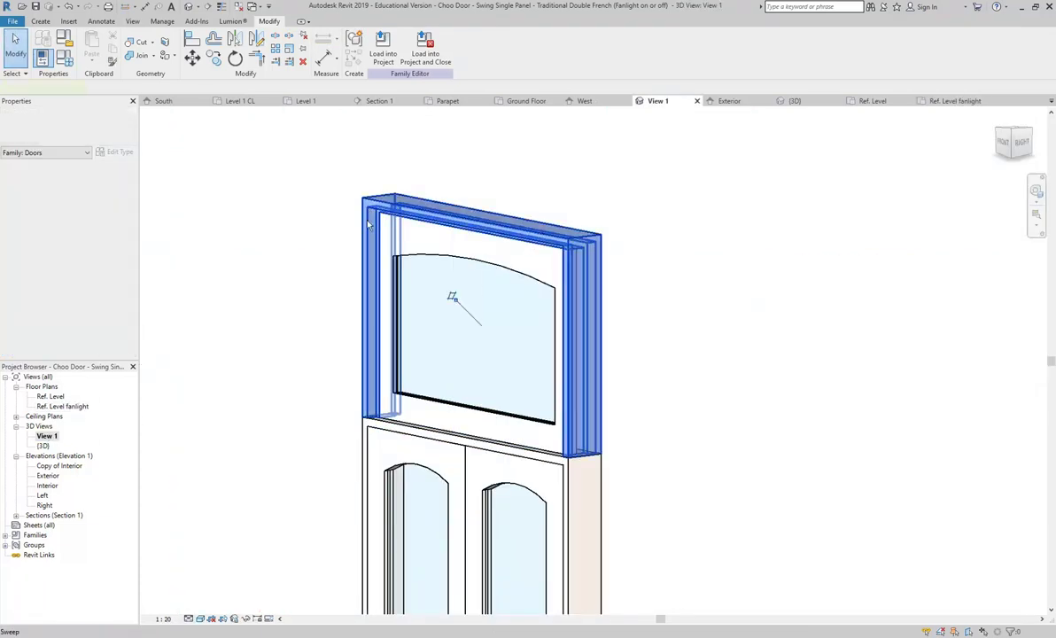
click(379, 215)
click(404, 53)
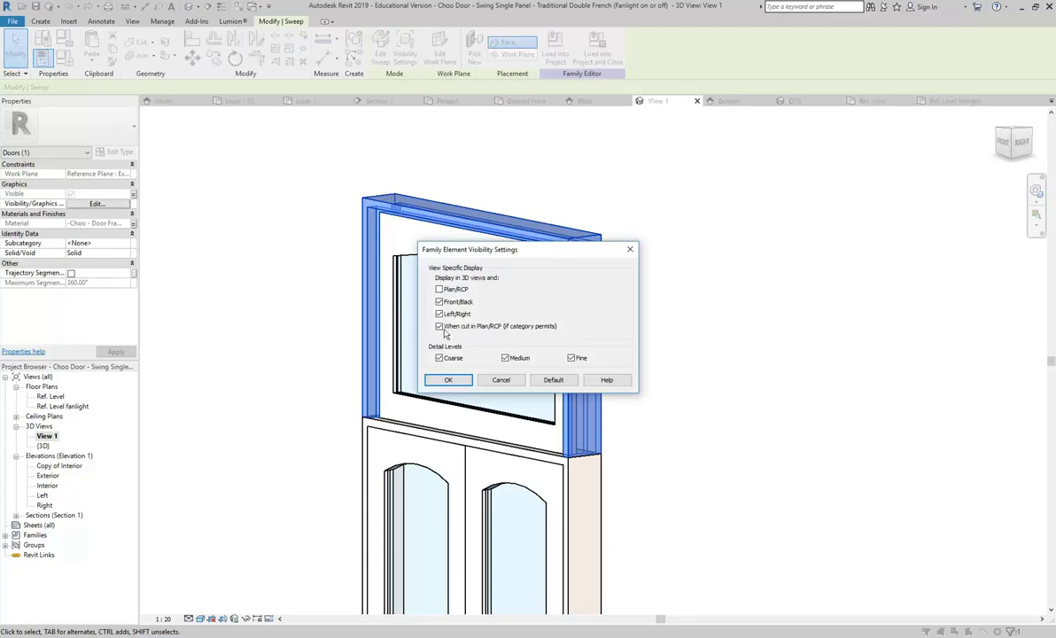
click(448, 379)
click(410, 412)
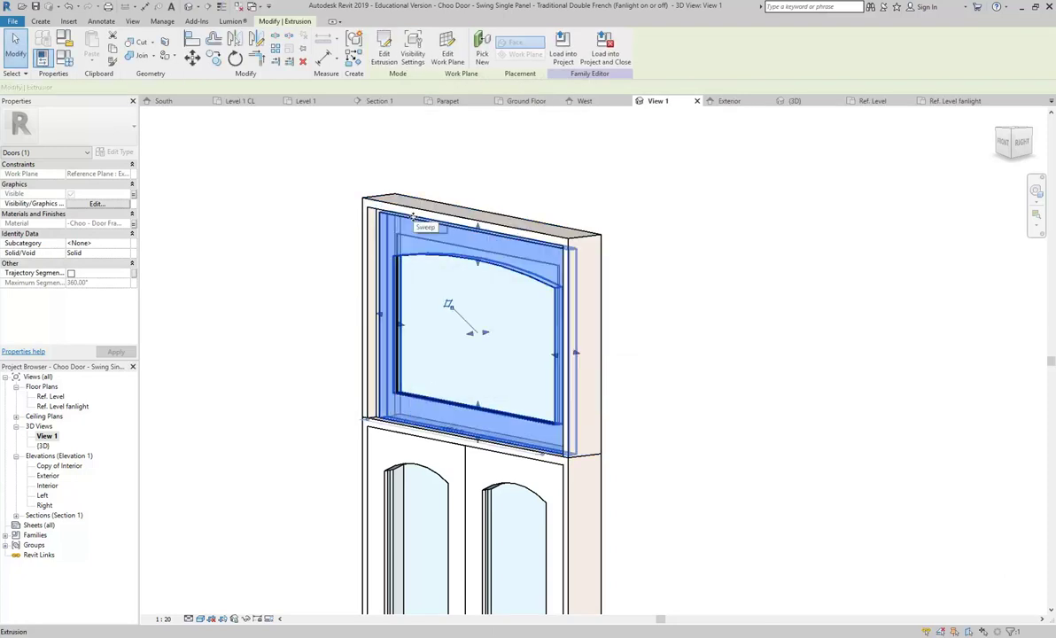
click(413, 51)
click(439, 326)
click(449, 380)
click(288, 277)
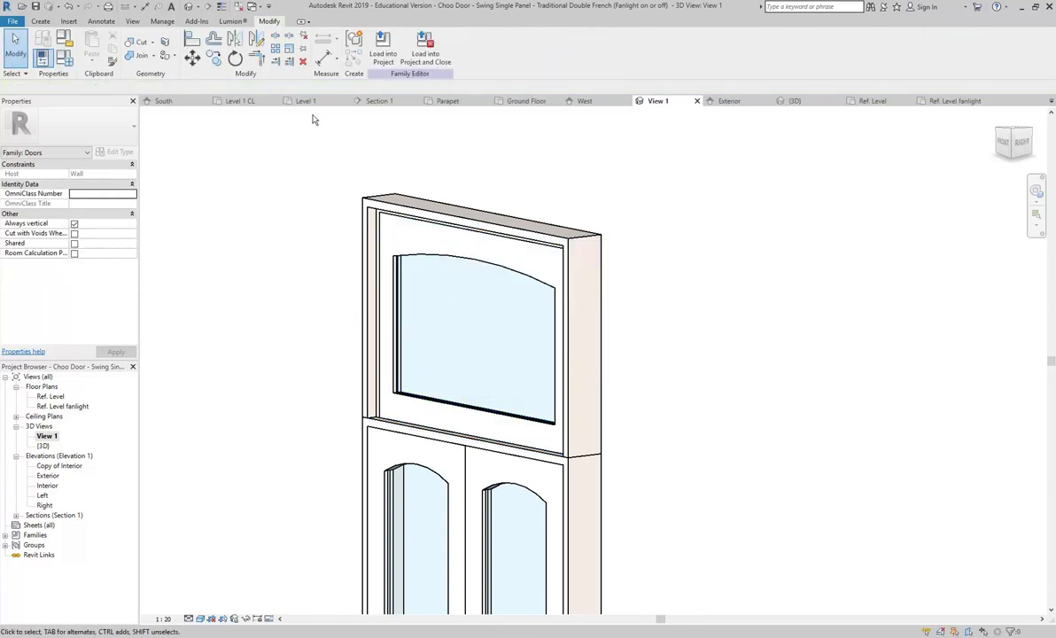
- Apply the same cut-in-plan visibility change to the fanlight sweep and the lower door frame
click(383, 193)
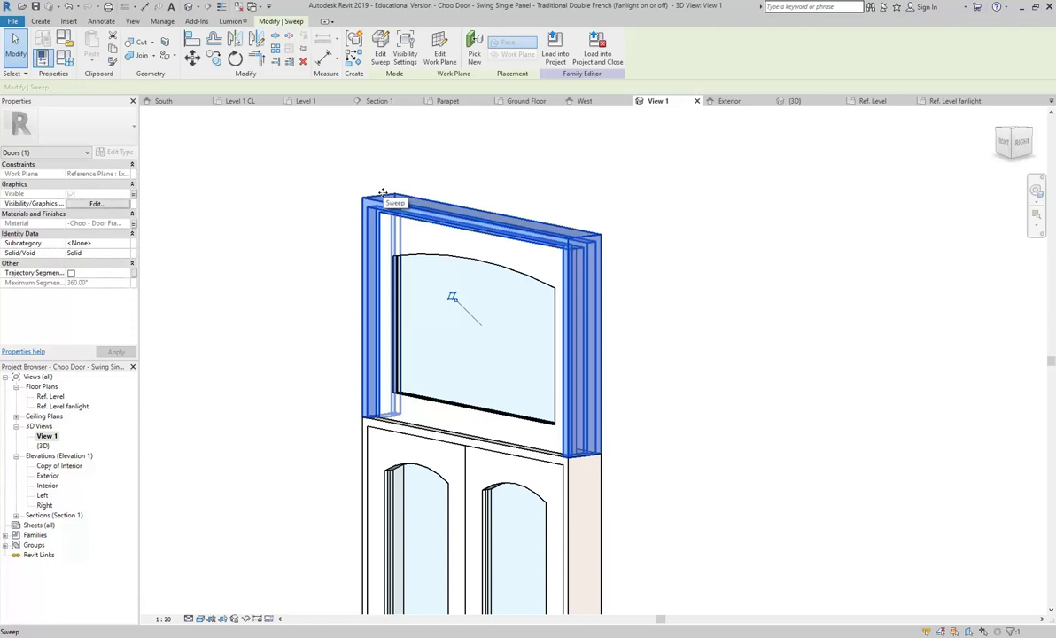
click(405, 46)
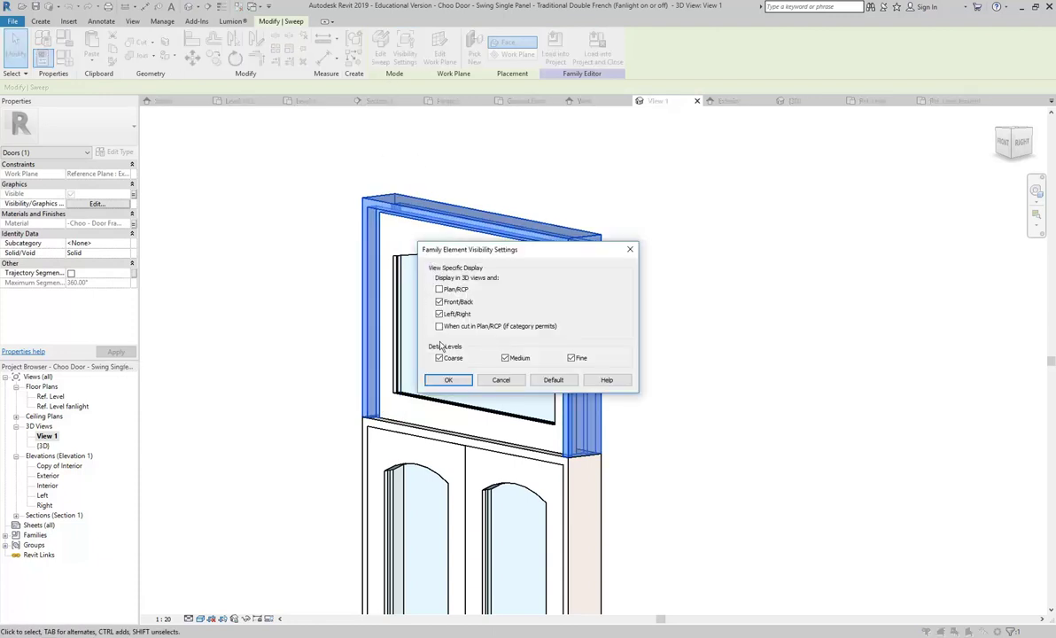
click(447, 380)
click(417, 410)
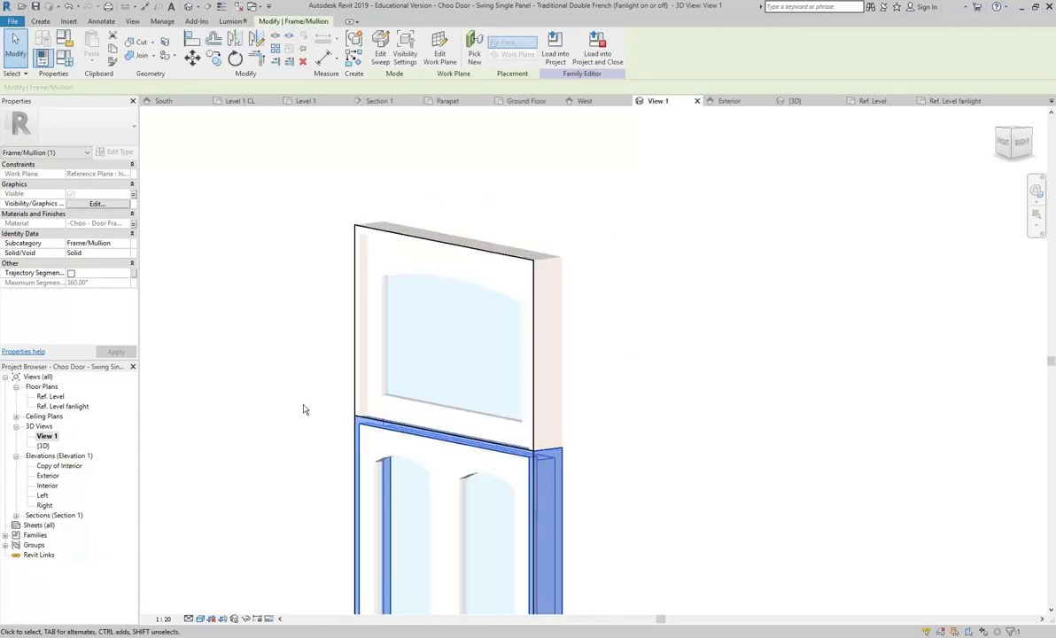
click(405, 46)
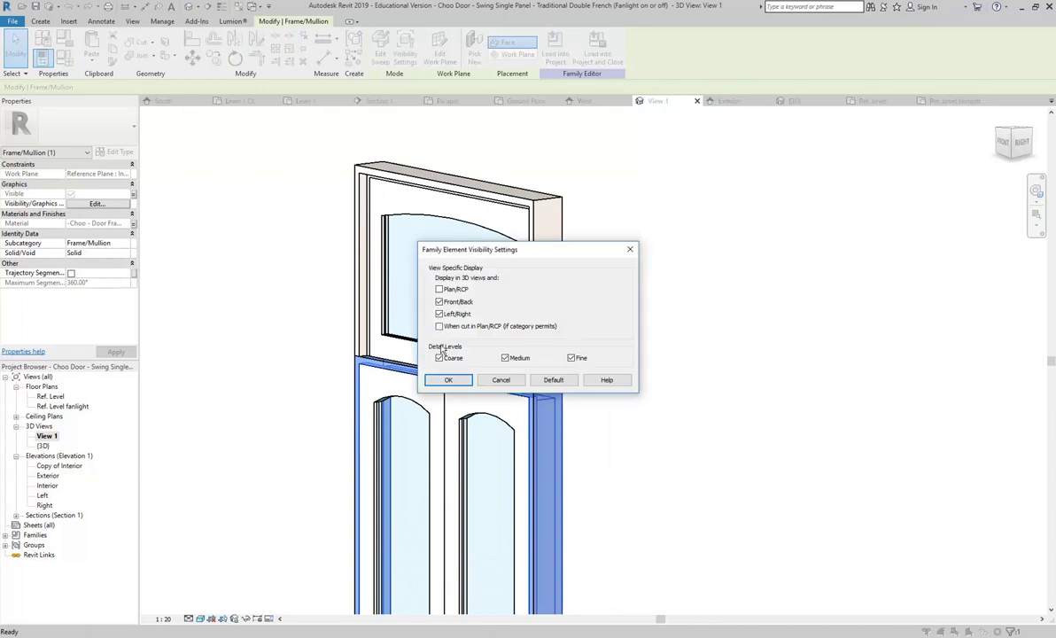
click(448, 380)
click(290, 314)
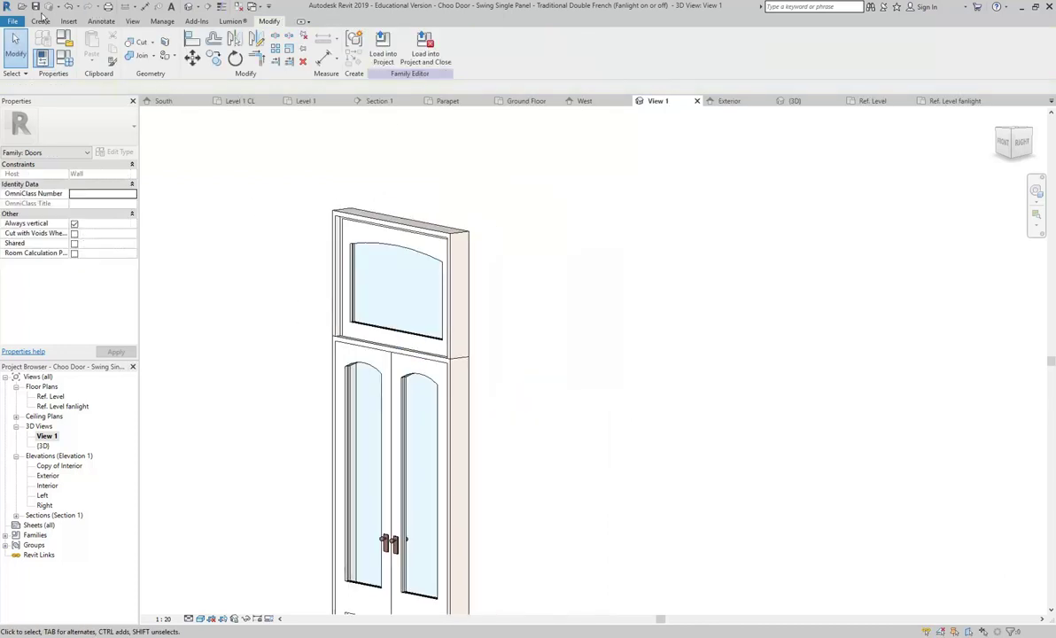
- Reload the revised Choo Door into TinyHouse, overwriting the old version, and reopen it from Level 1
click(383, 55)
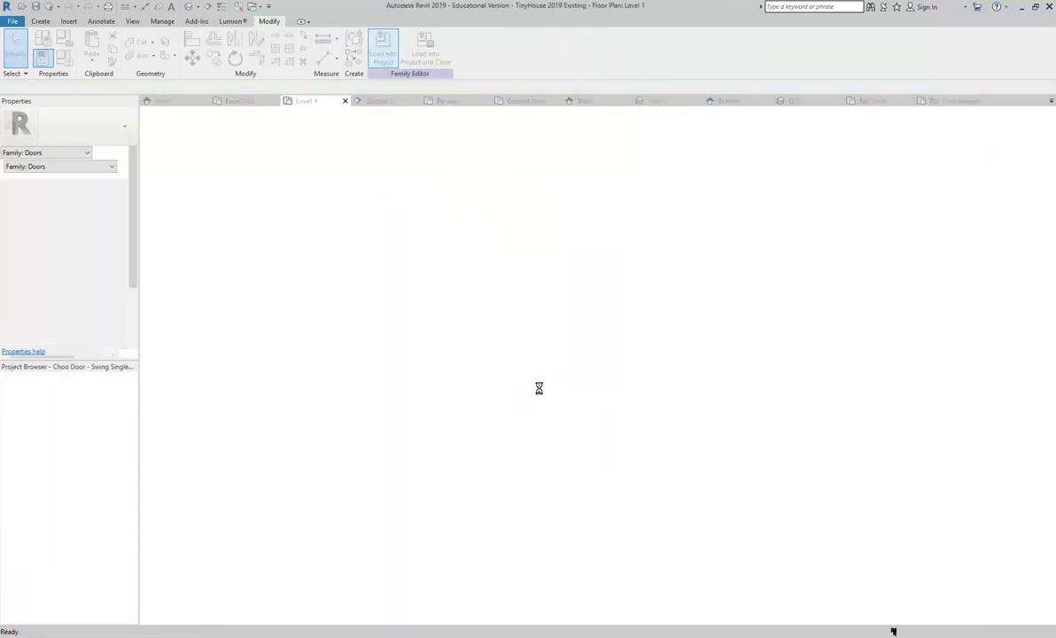
click(483, 298)
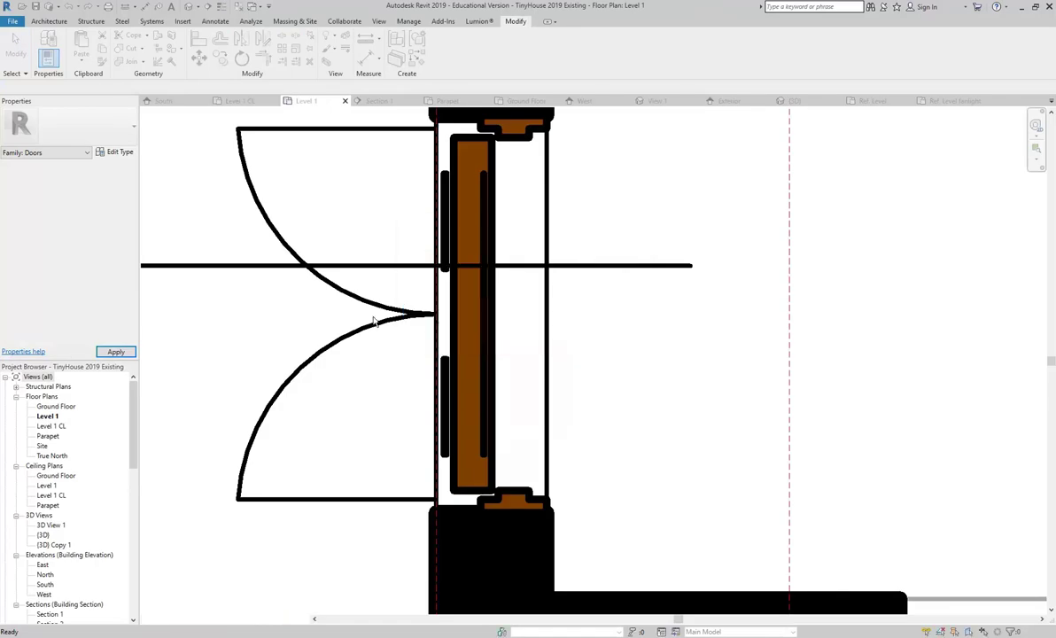
click(484, 394)
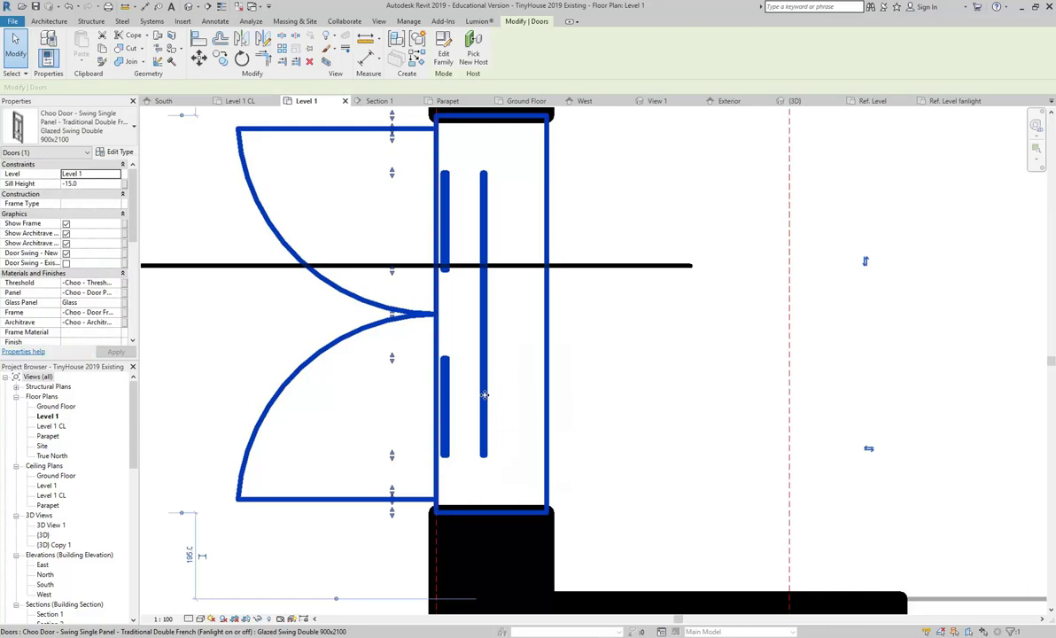
click(443, 55)
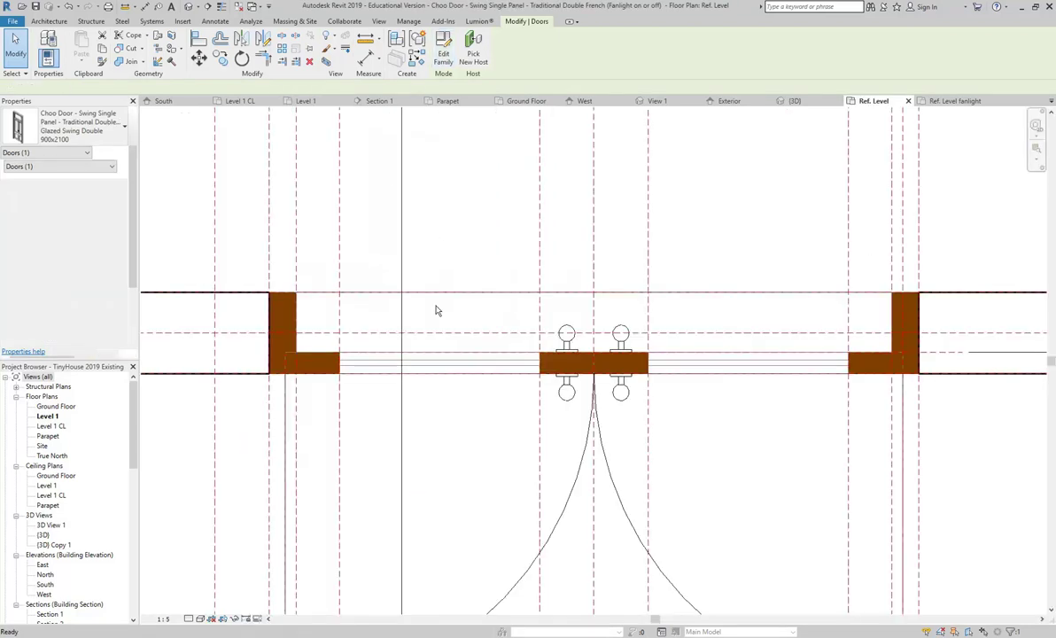
- In 3D View 1, review visibility settings for the left and right door glass panes
double_click(44, 437)
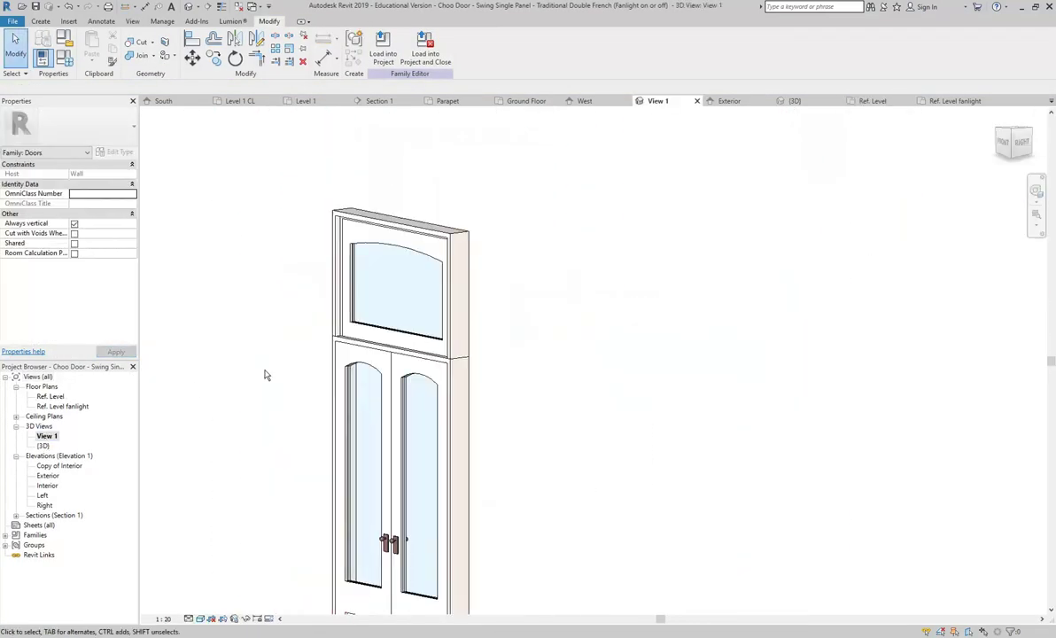
click(372, 269)
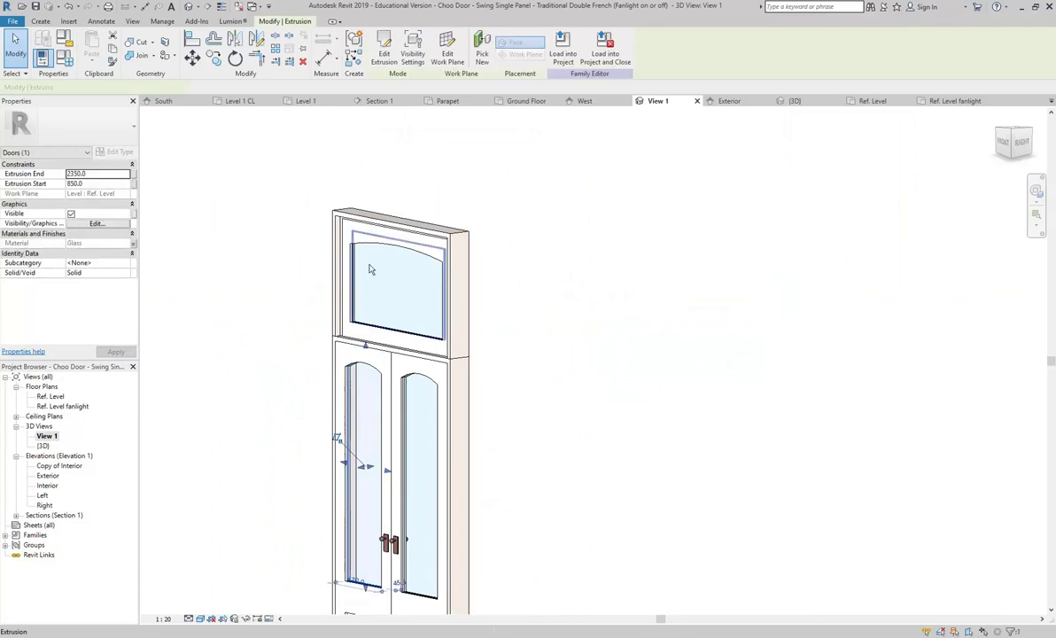
click(413, 50)
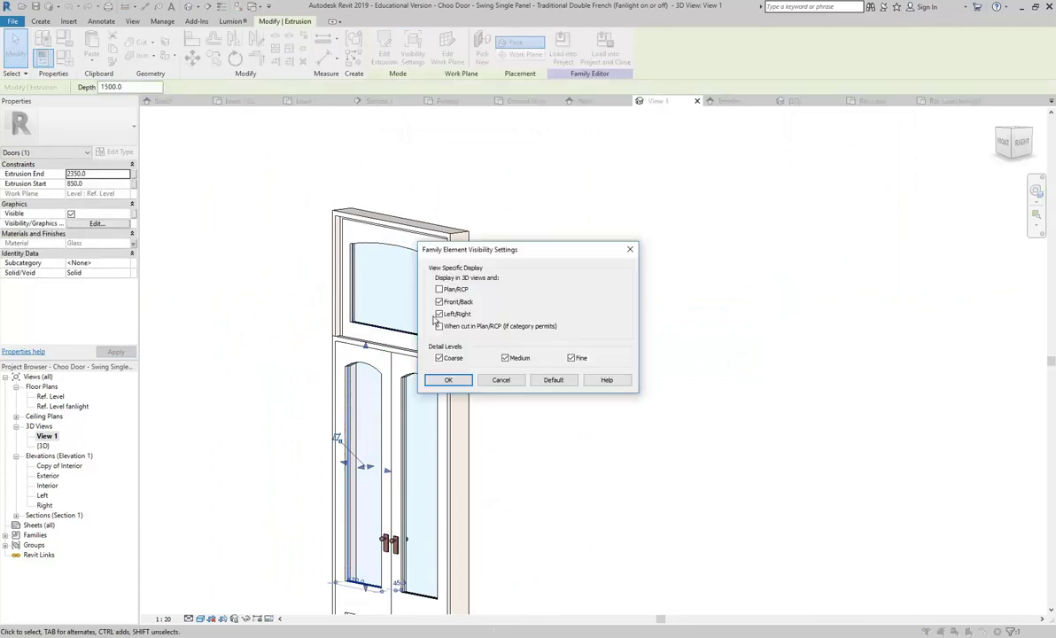
click(448, 379)
click(421, 424)
click(413, 50)
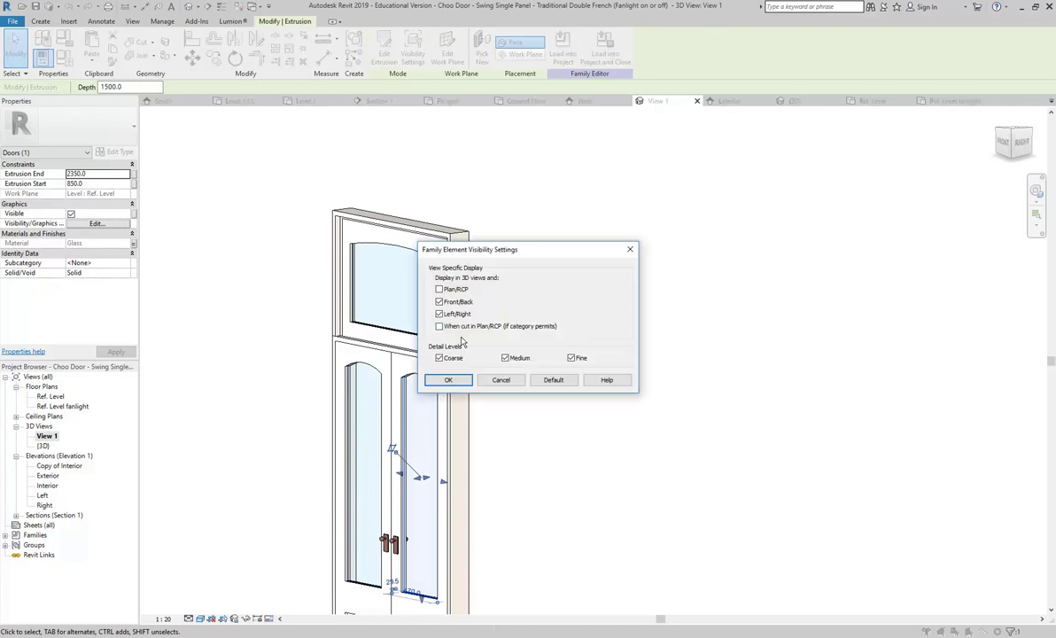
click(448, 379)
click(264, 278)
- Review the fanlight glass visibility settings and save the door family
scroll(440, 295, up, 2)
click(364, 303)
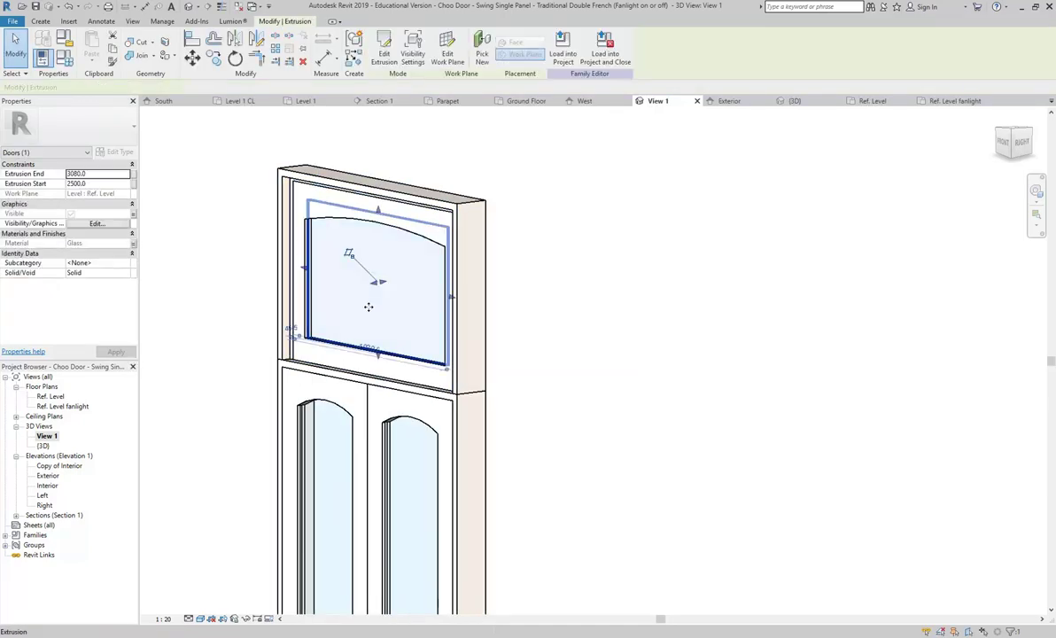
click(413, 50)
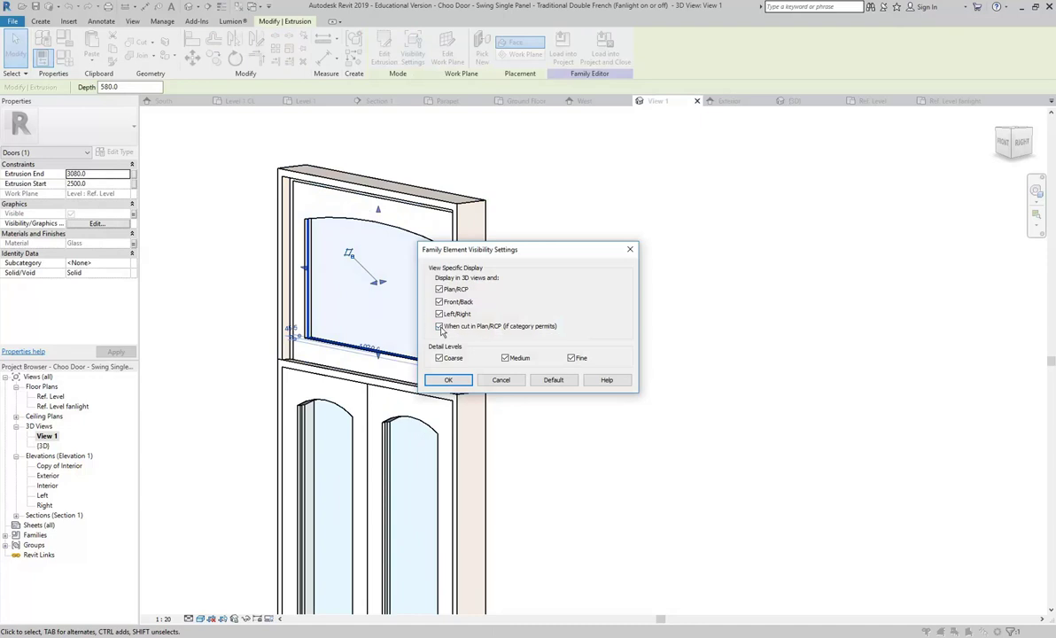
click(449, 380)
click(217, 255)
scroll(224, 257, down, 3)
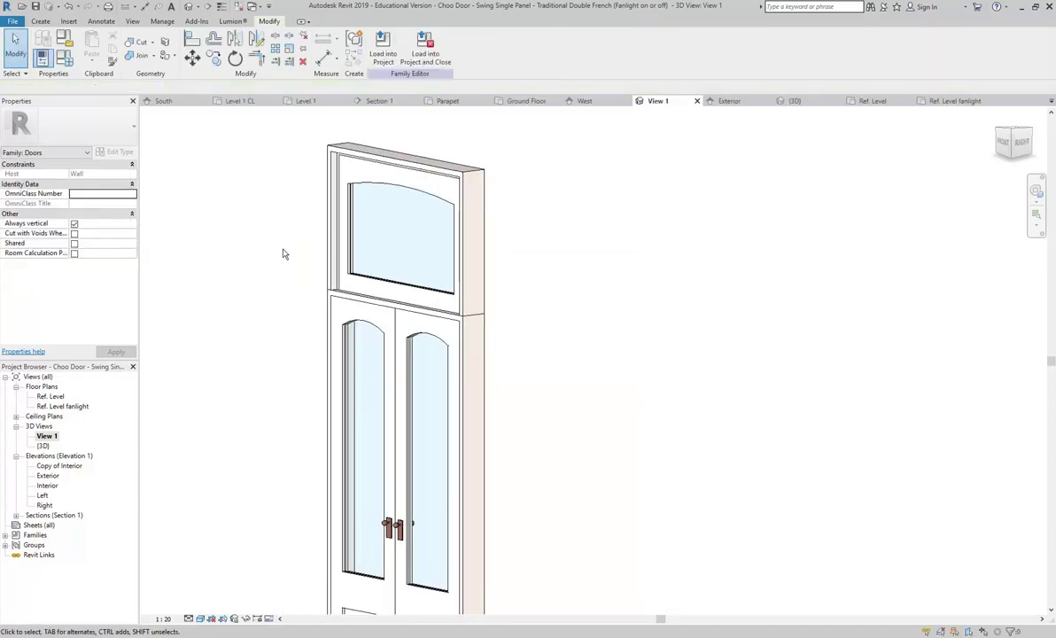
key(ctrl+s)
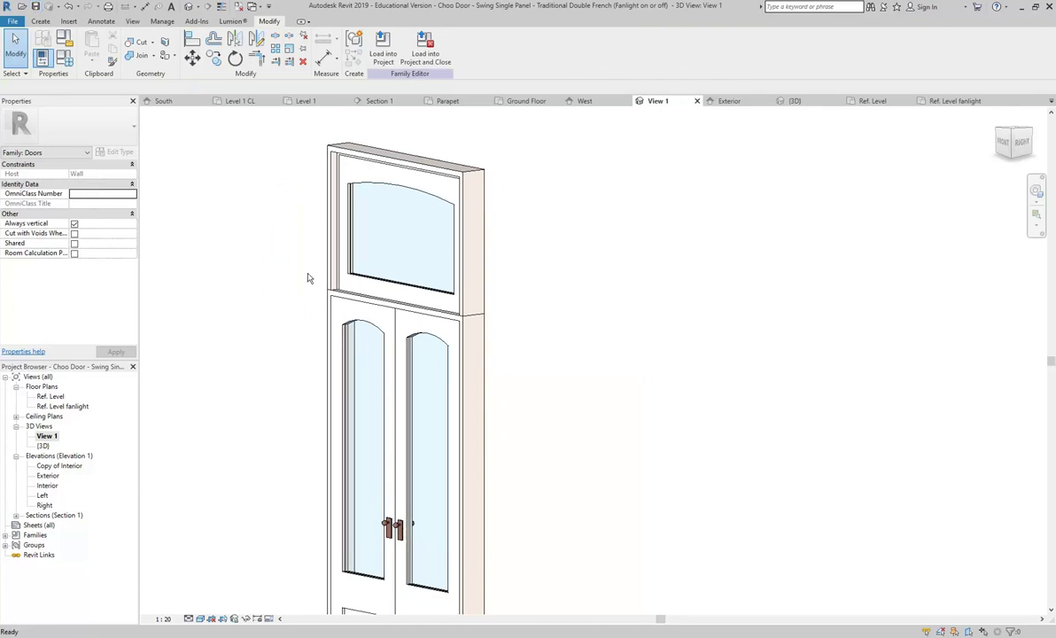
- Reload Choo Door into TinyHouse, replacing the existing version, and reopen the placed door's family
click(382, 46)
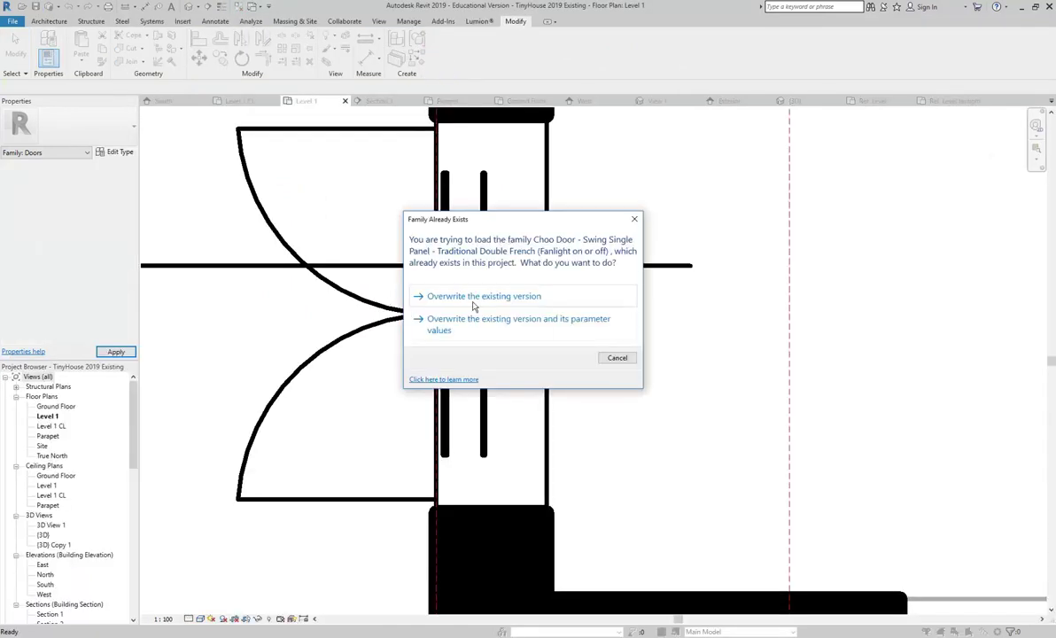
click(473, 299)
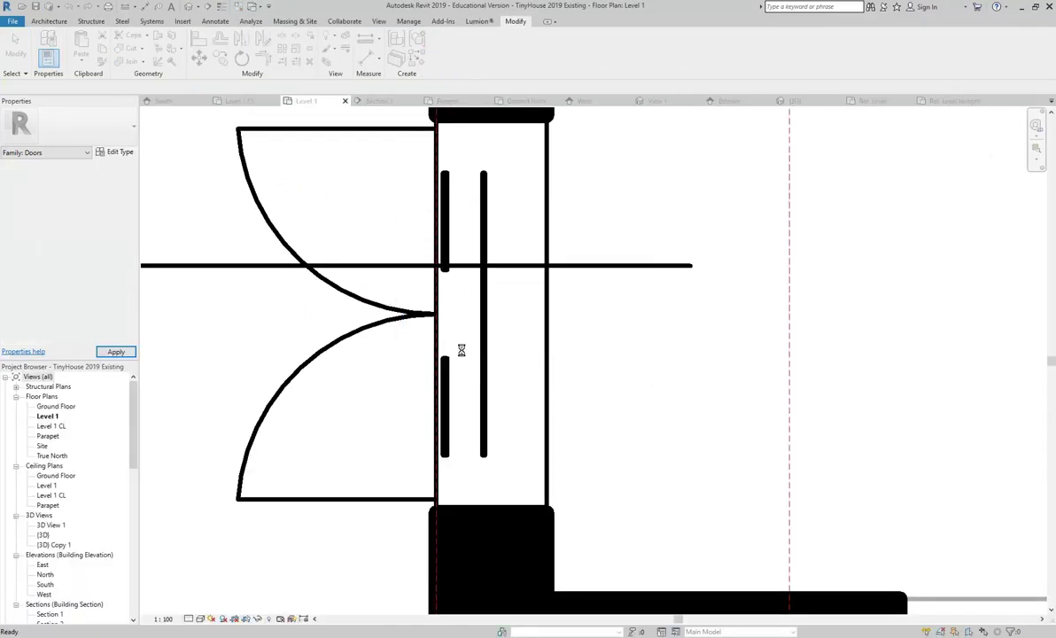
double_click(448, 400)
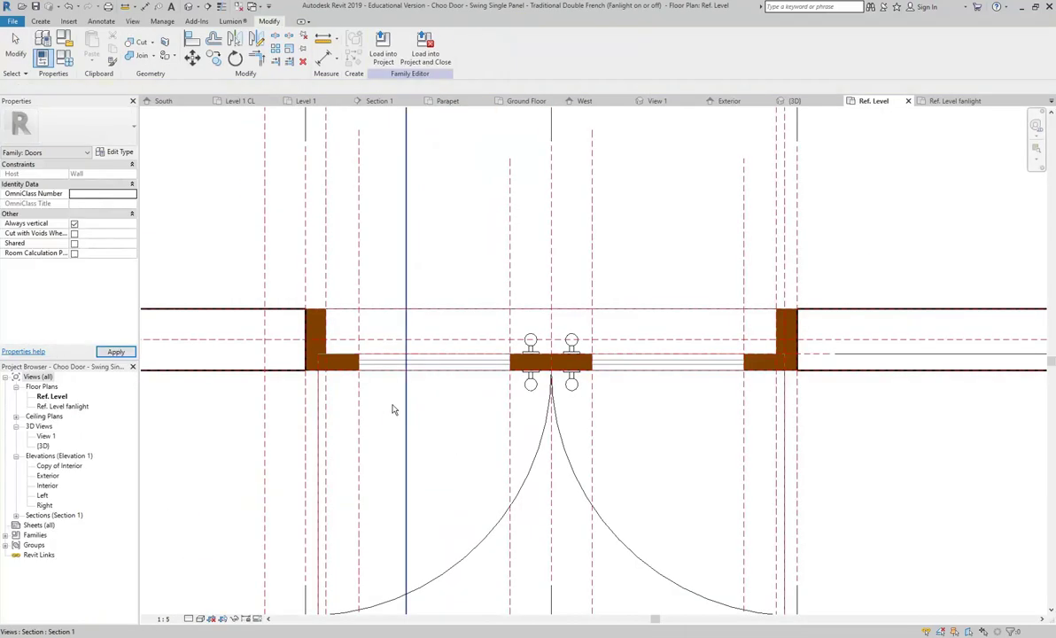
- Inspect the left door glass visibility settings without changes, then check the right glass
click(434, 363)
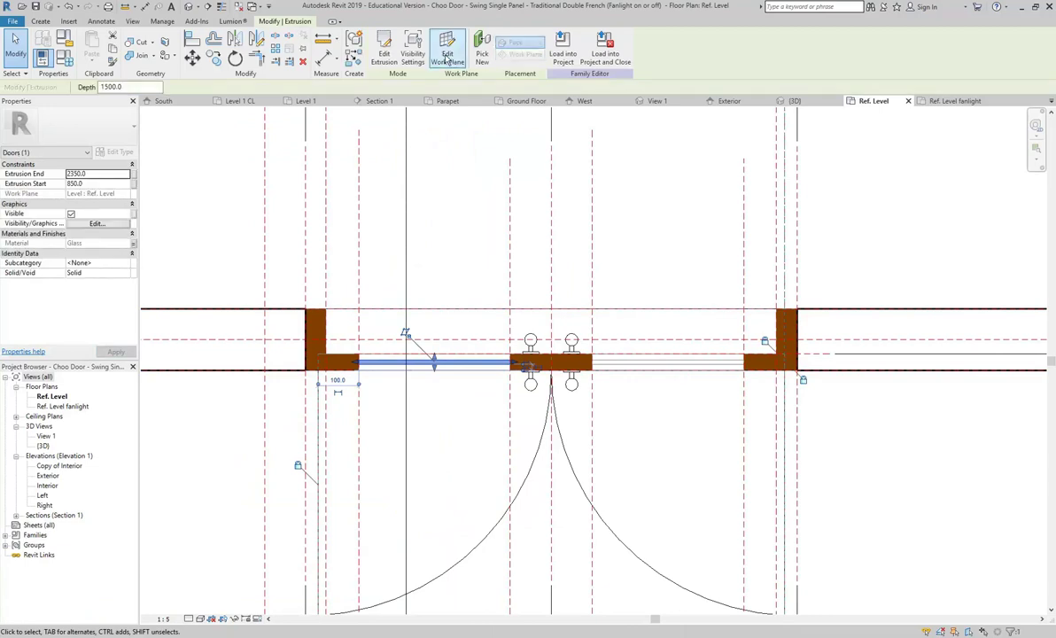
click(413, 51)
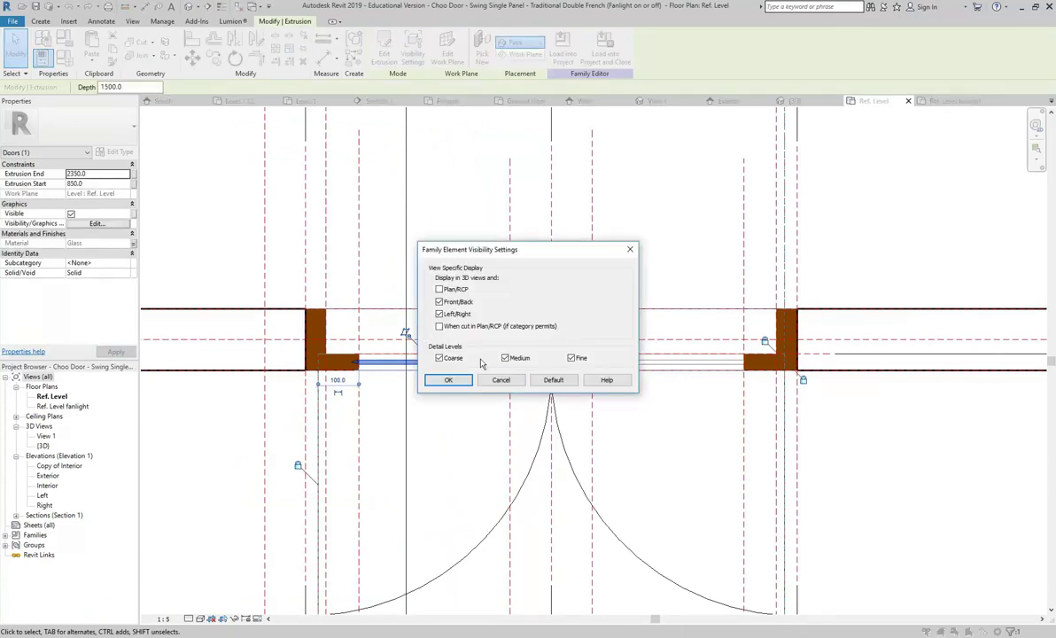
click(502, 381)
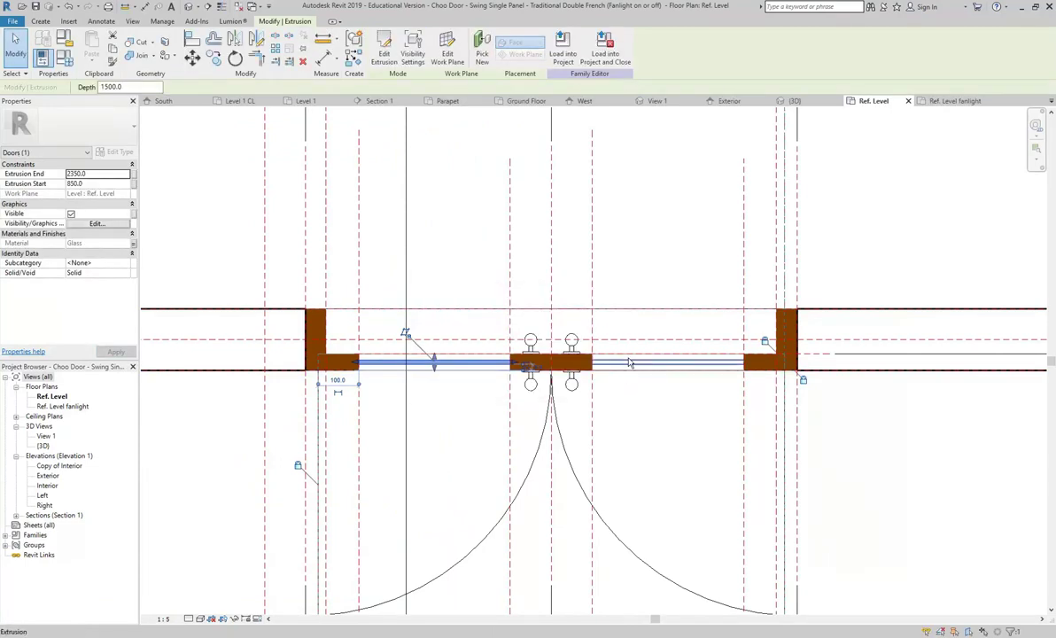
click(629, 361)
click(646, 438)
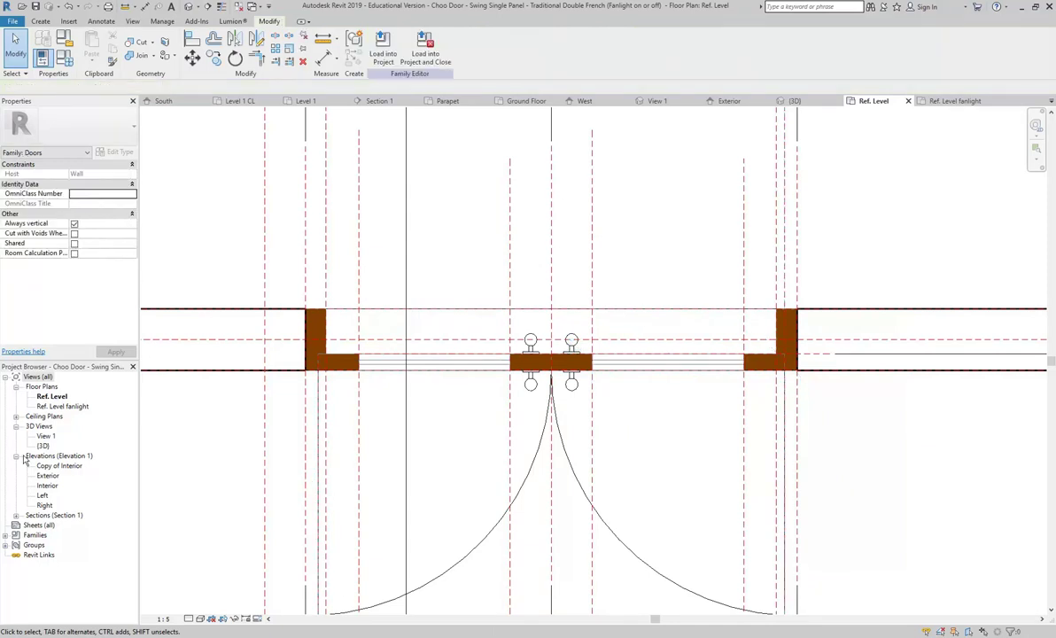
- In the {3D} view, review and accept the lower door panels' visibility settings
double_click(43, 446)
scroll(382, 297, up, 2)
scroll(359, 186, down, 3)
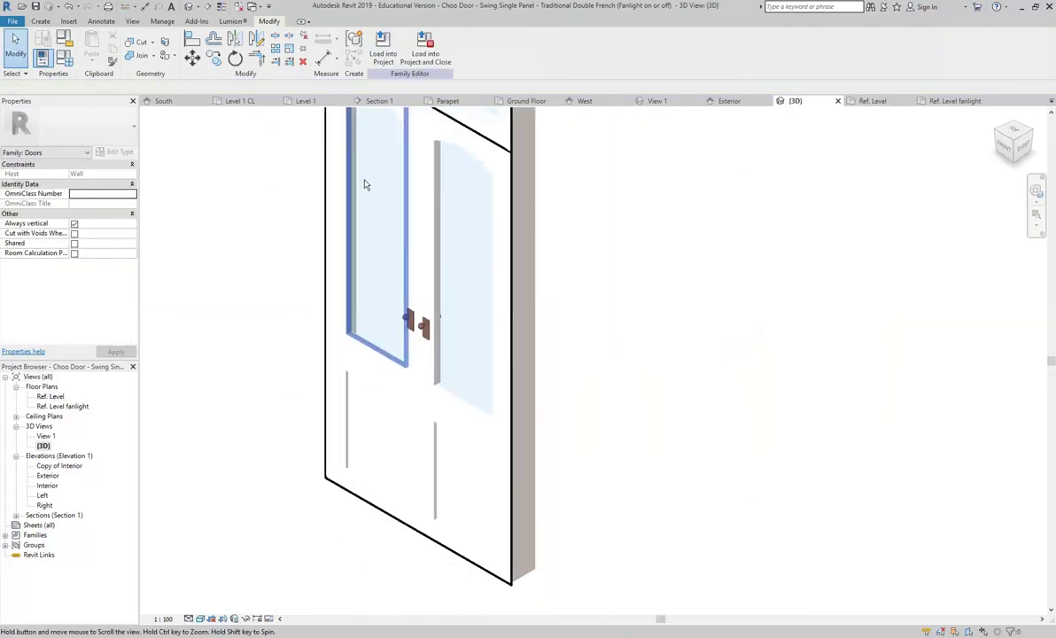
scroll(362, 446, up, 1)
click(375, 437)
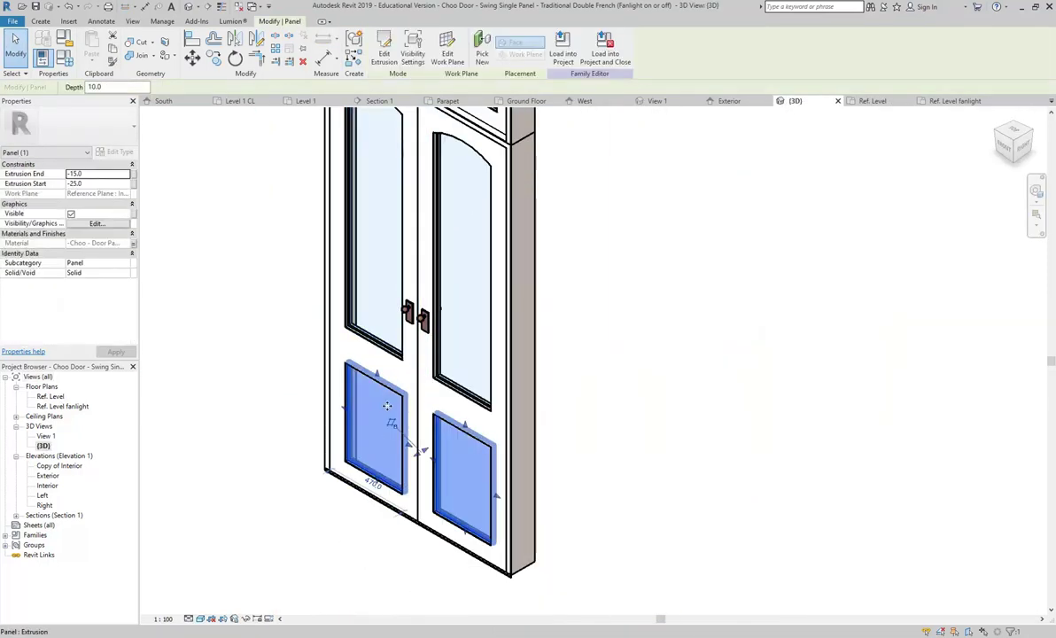
click(412, 58)
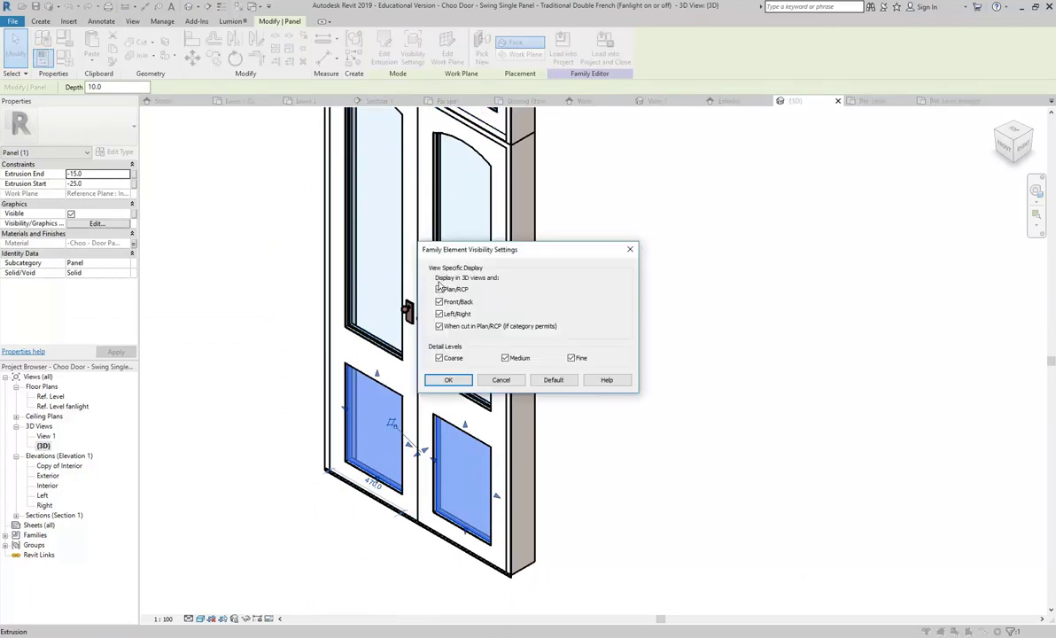
click(448, 379)
click(301, 320)
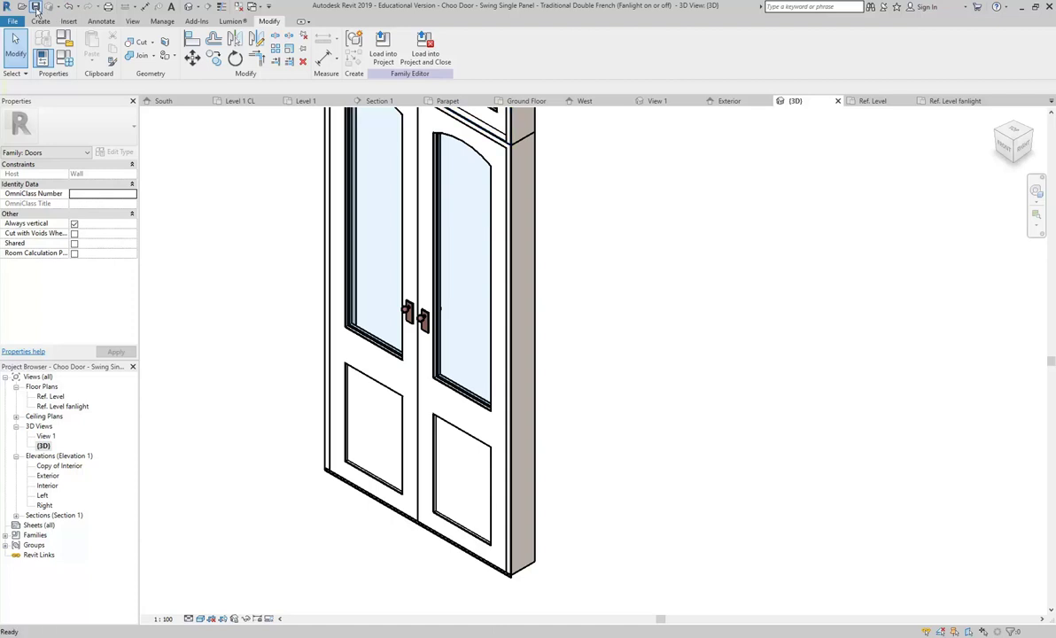
- Reload Choo Door into TinyHouse overwriting the existing family, then select the door in Level 1
click(382, 49)
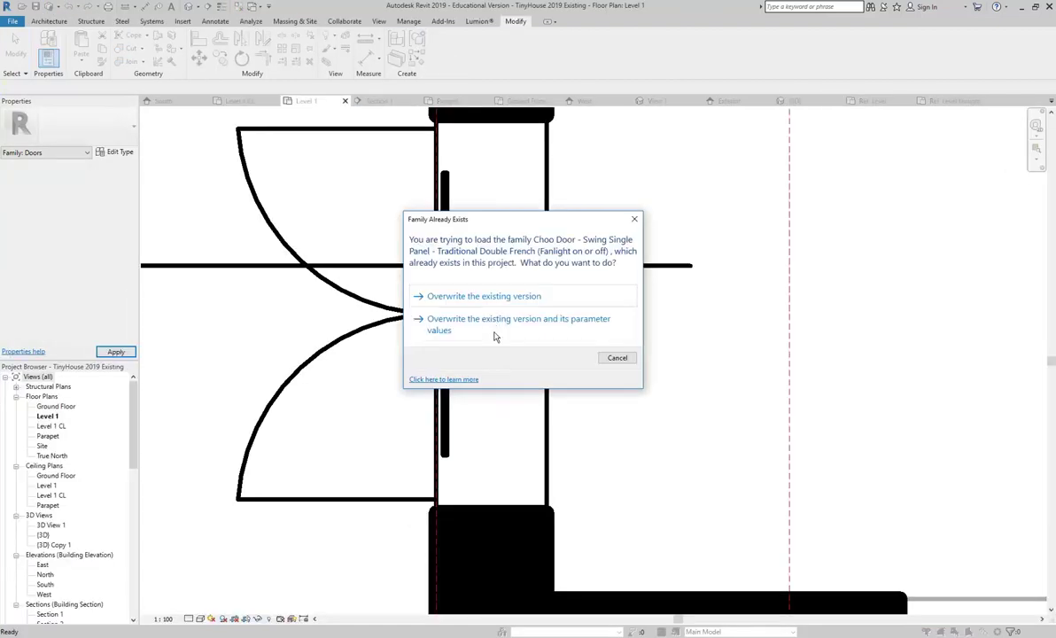
click(483, 296)
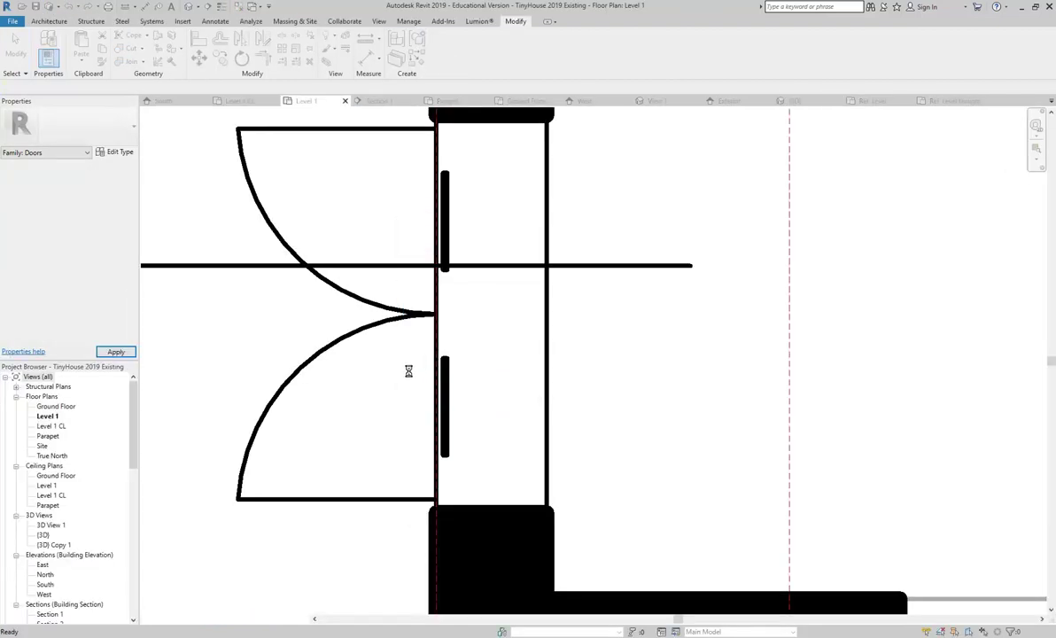
scroll(448, 390, down, 3)
click(449, 397)
- Go through the South elevation to the West elevation of TinyHouse
double_click(45, 583)
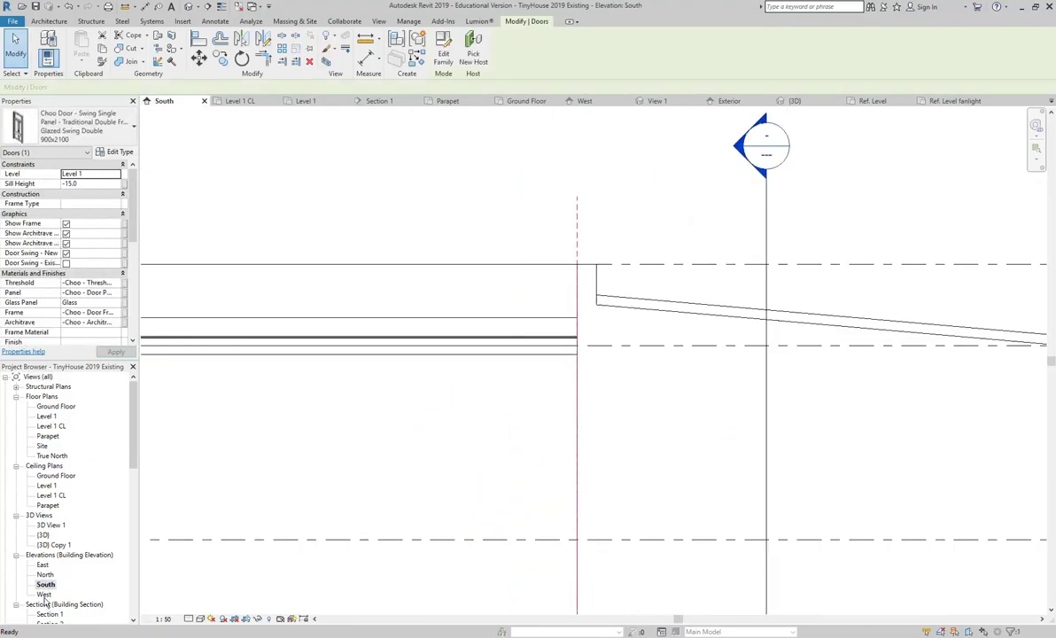
double_click(44, 594)
scroll(418, 260, up, 1)
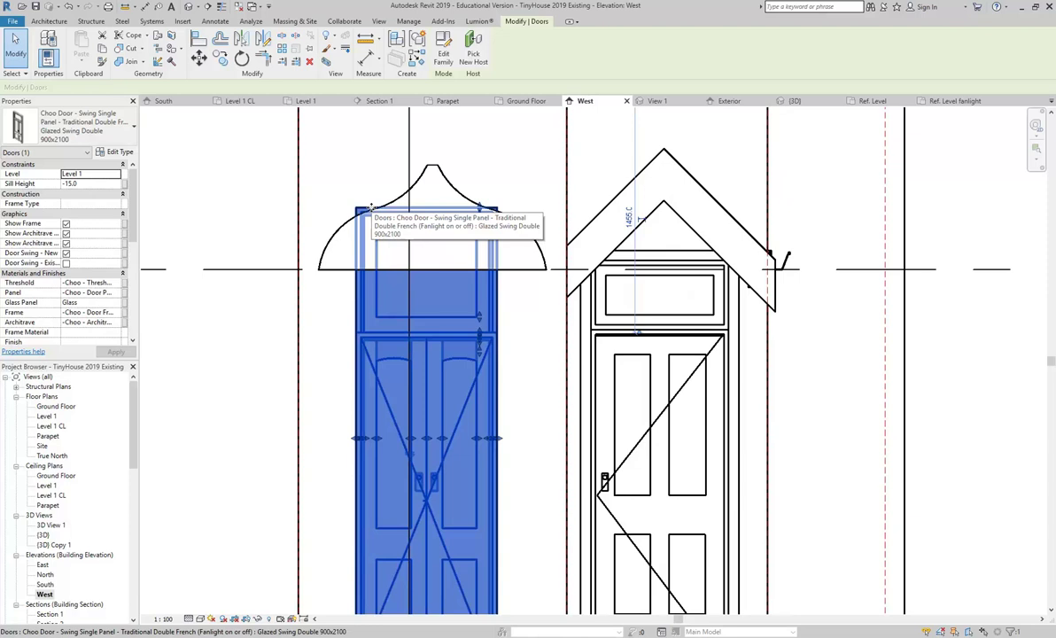
- Inspect the Glazed Swing Double 900x2100 door's type properties, then cancel without changes
click(113, 152)
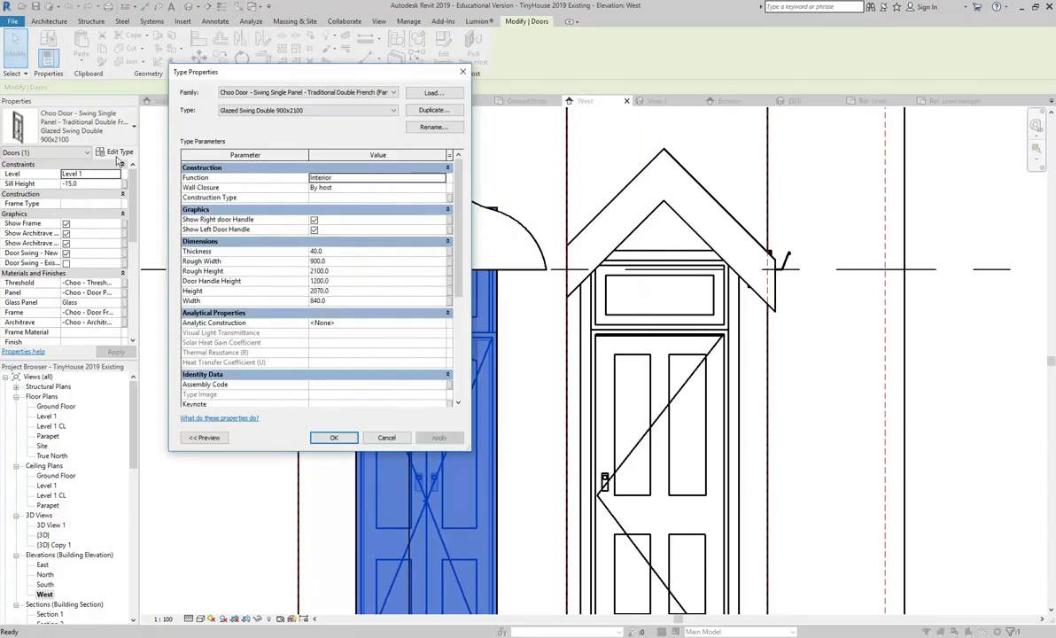
drag(460, 252, 467, 358)
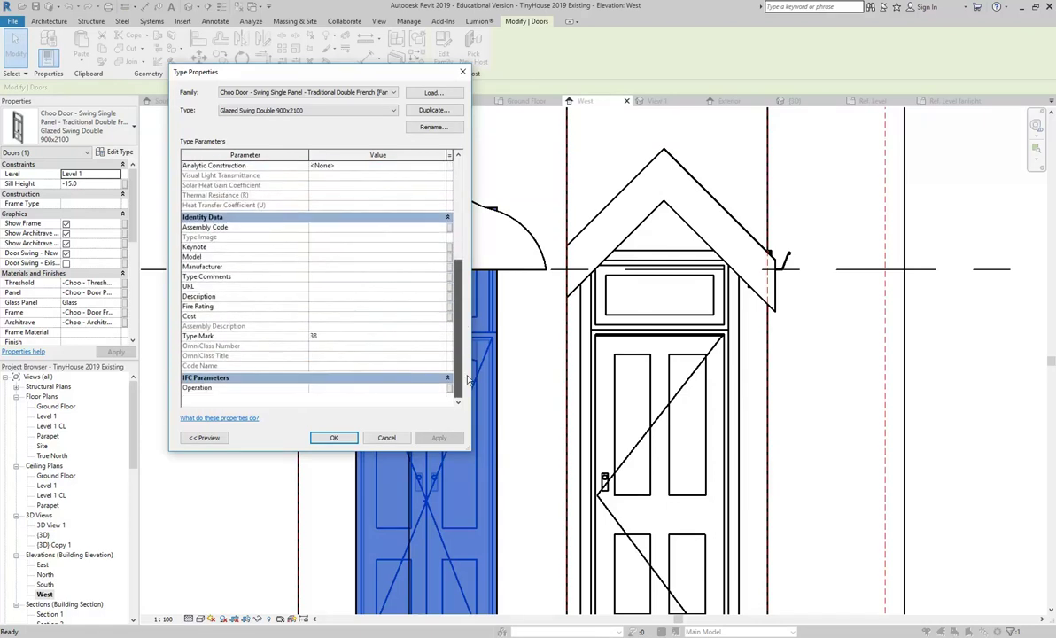
scroll(247, 232, up, 5)
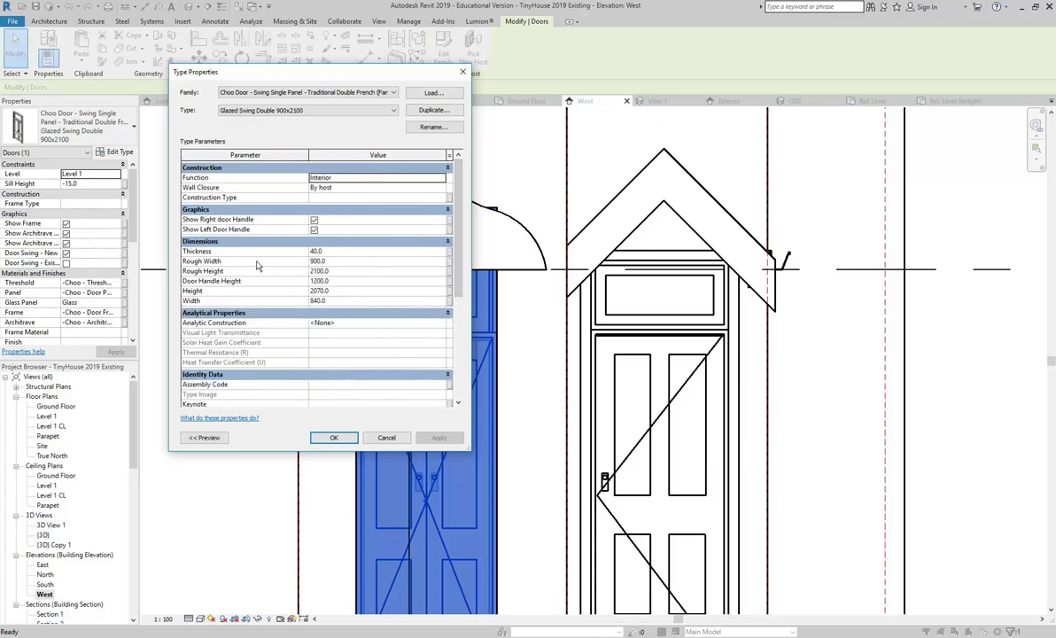
click(368, 439)
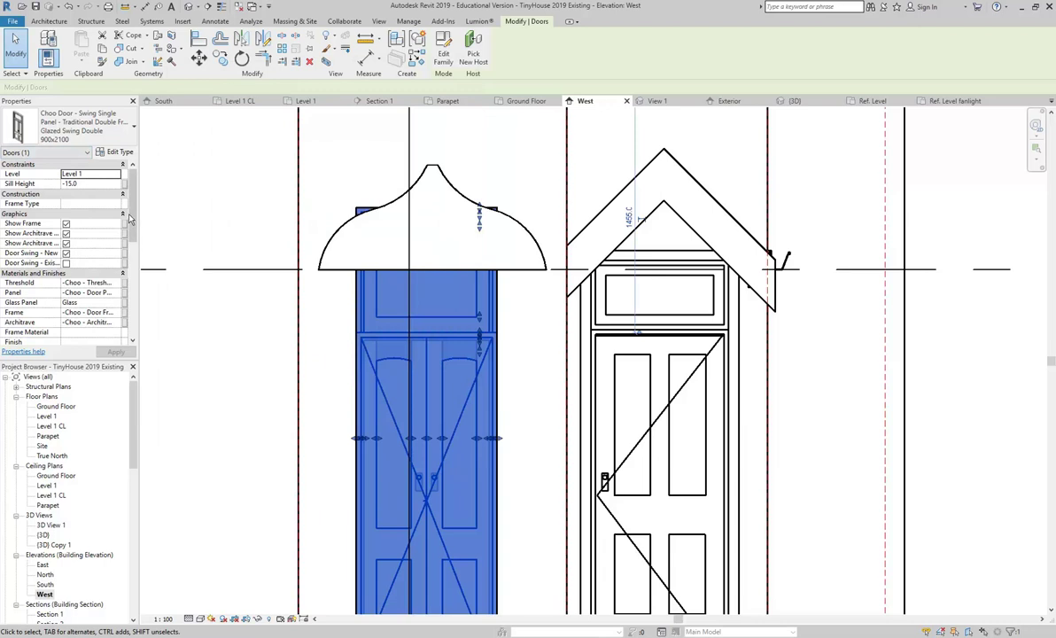
- Try Fanlight Heights of 600 and 500 on the double door, settle on 600, then deselect
scroll(133, 215, down, 5)
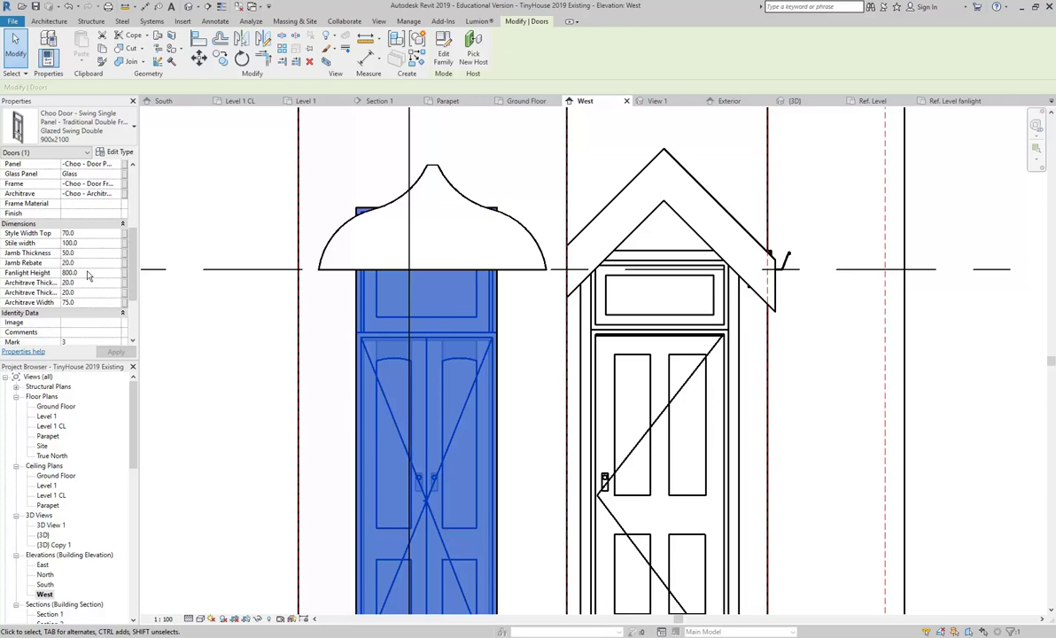
click(88, 273)
text(60)
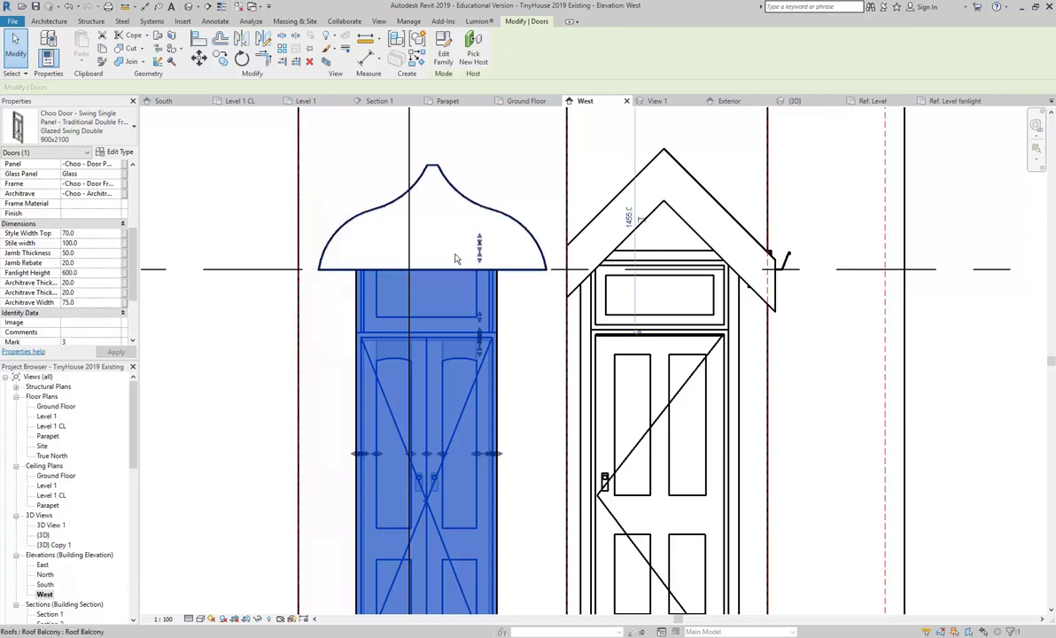
key(Return)
click(95, 275)
text(500)
key(Return)
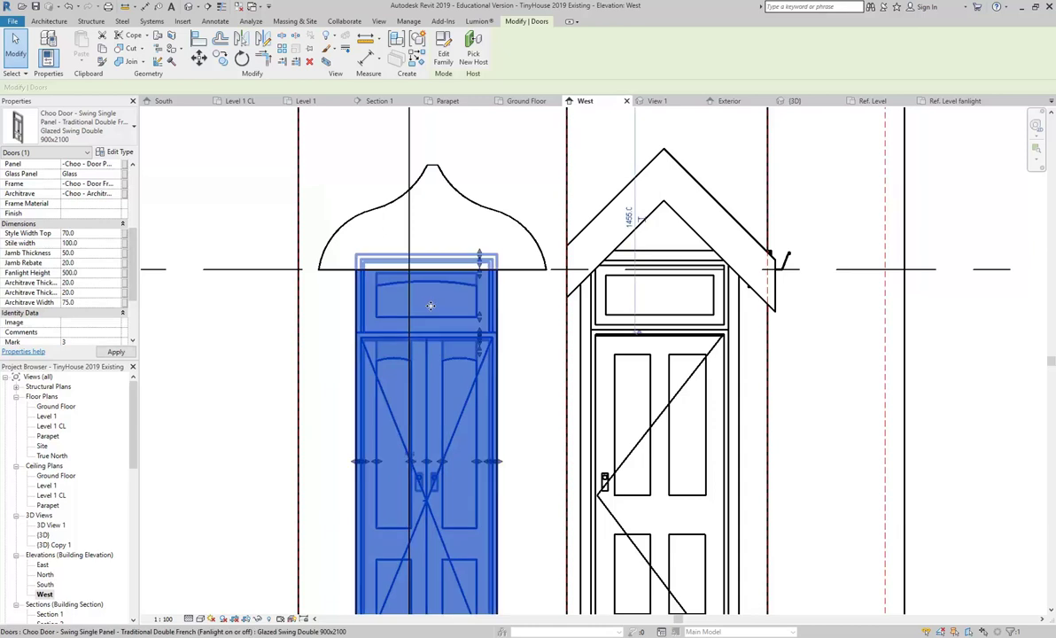
click(94, 274)
text(6)
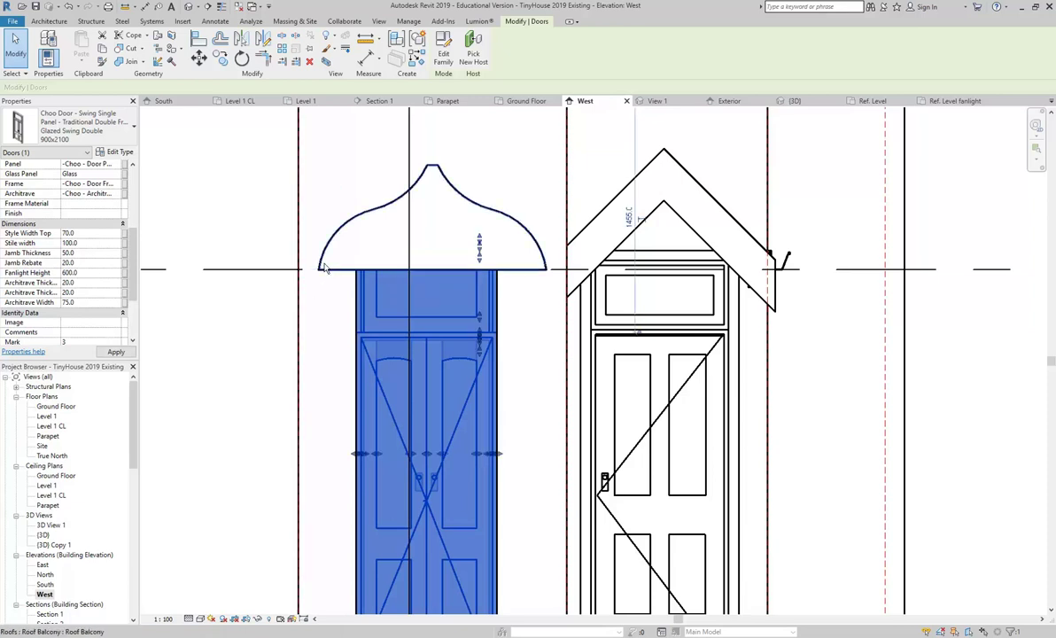
scroll(320, 381, down, 3)
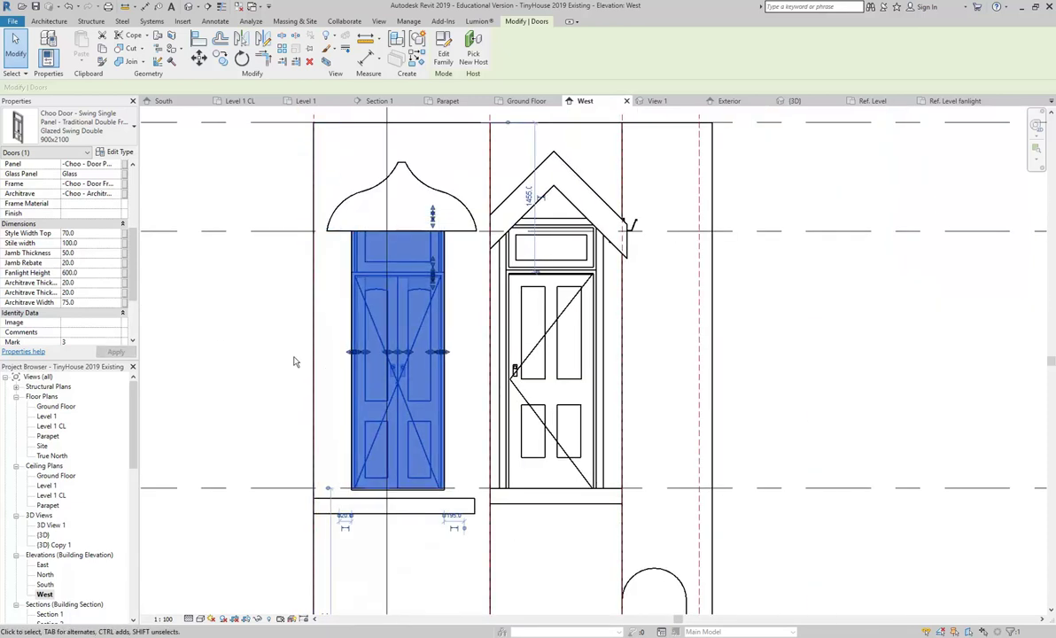
click(262, 362)
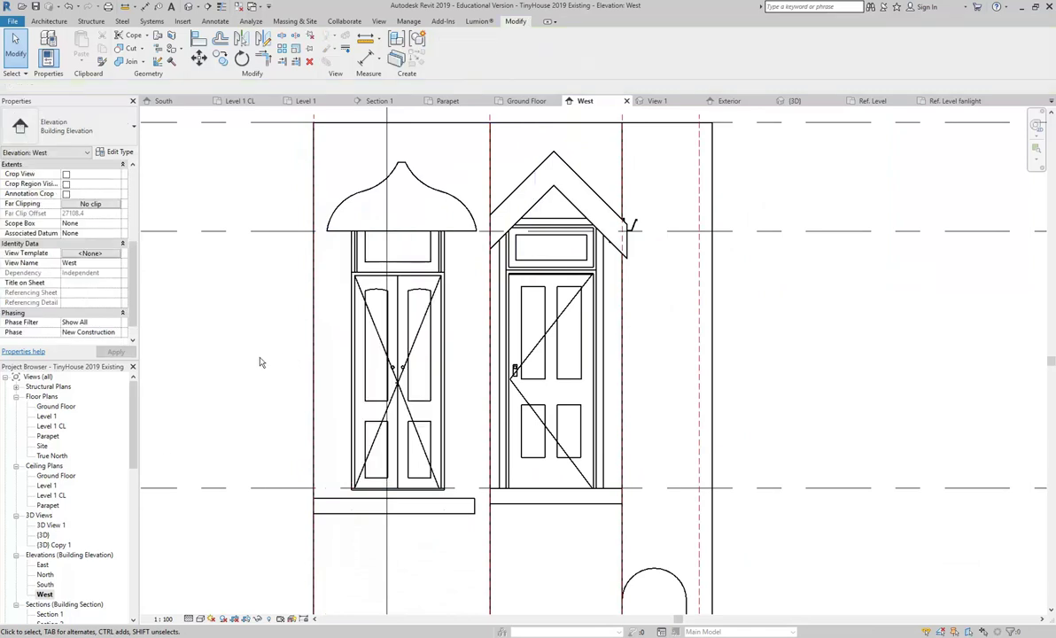
- Open the {3D} view and orbit and zoom around the new double doors
double_click(43, 535)
scroll(393, 319, down, 5)
scroll(417, 341, up, 2)
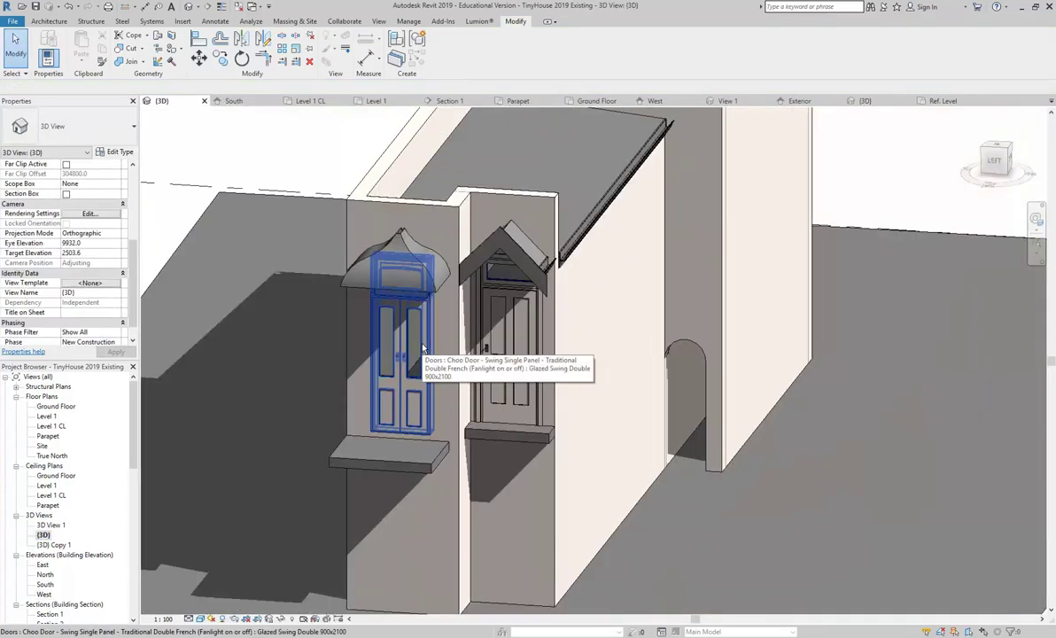
shift+middle_drag(423, 348, 536, 493)
scroll(509, 442, down, 4)
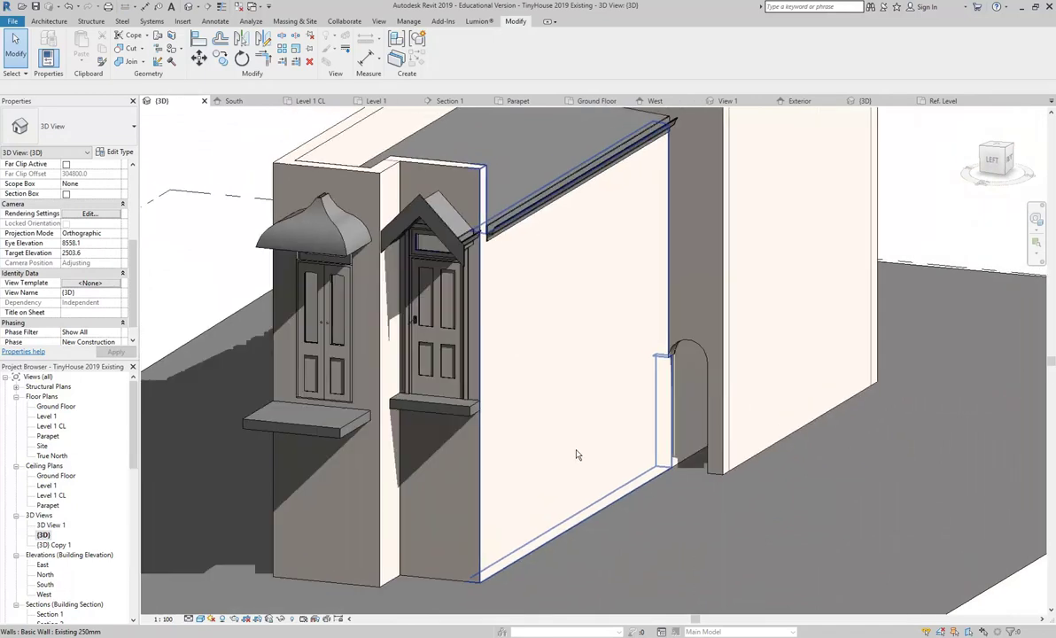
scroll(384, 280, up, 4)
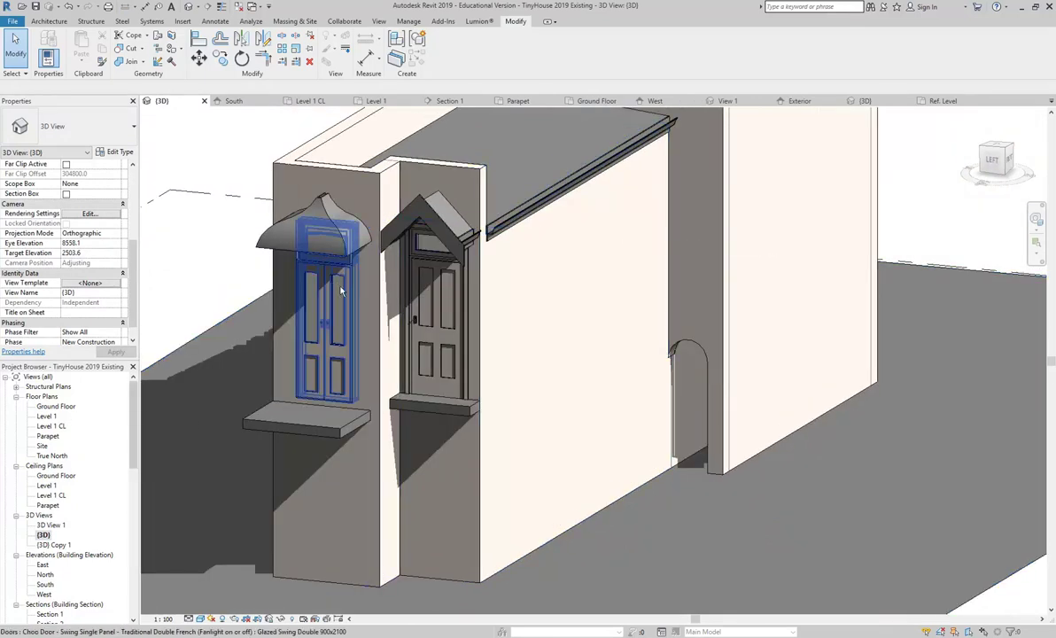
middle_drag(383, 280, 431, 312)
- Open the Ground Floor and Level 1 CL plans, ending on the Level 1 plan
double_click(56, 407)
scroll(387, 313, down, 2)
double_click(51, 426)
double_click(46, 415)
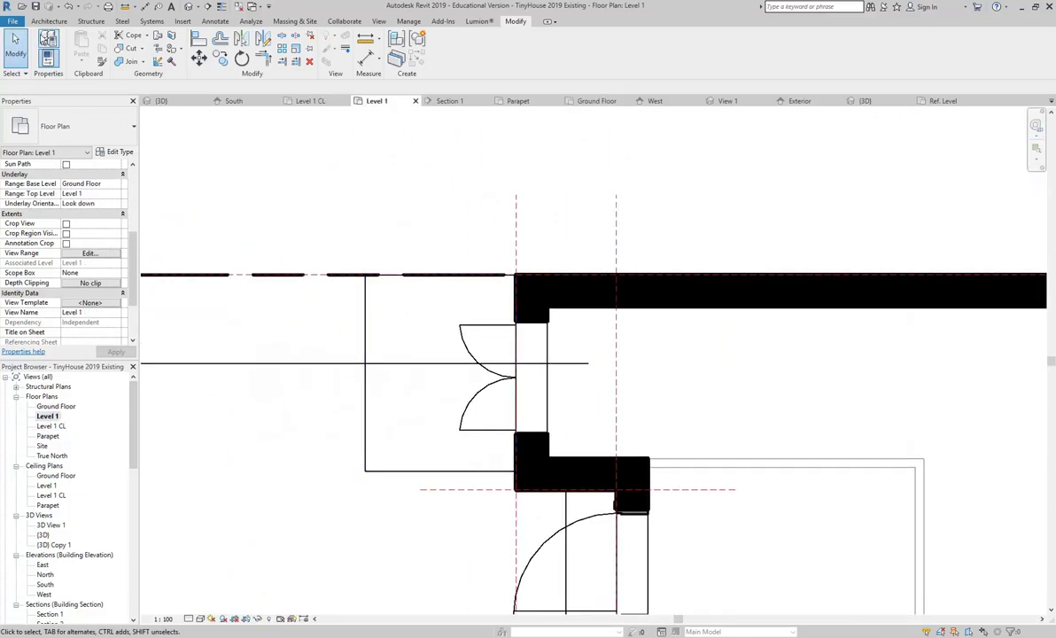
- Start a Structural Column and load the Pipe-Column-Corinthian.rfa family
click(48, 21)
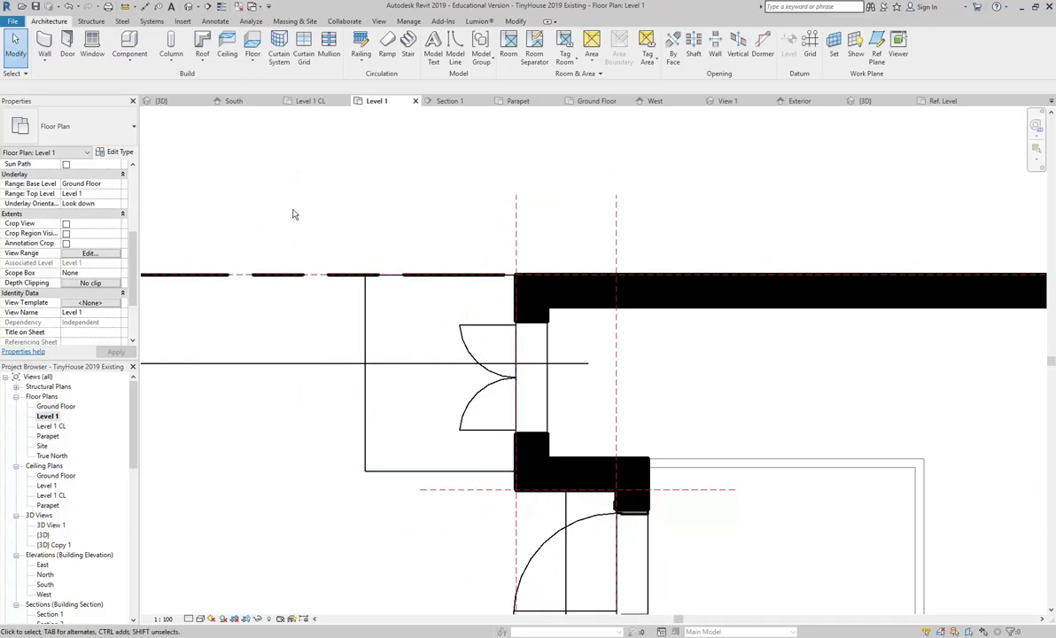
click(172, 61)
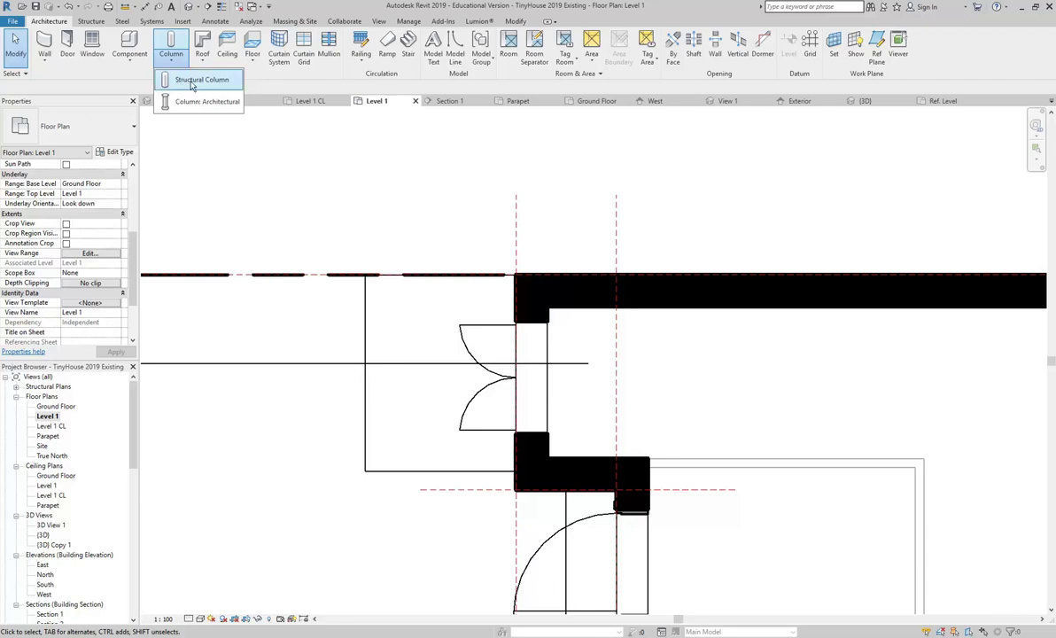
click(191, 84)
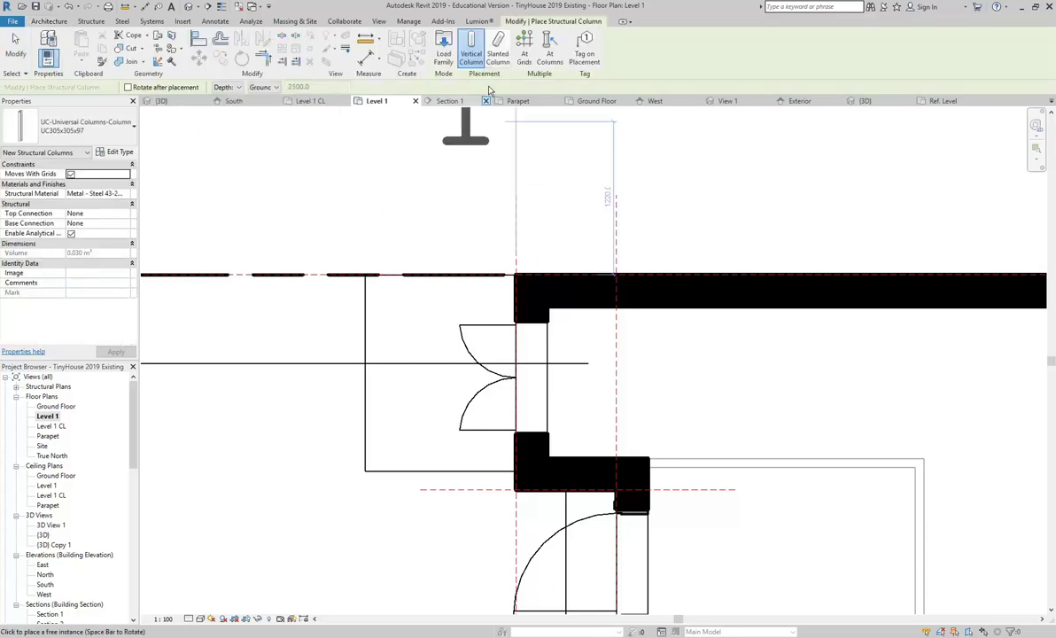
click(443, 49)
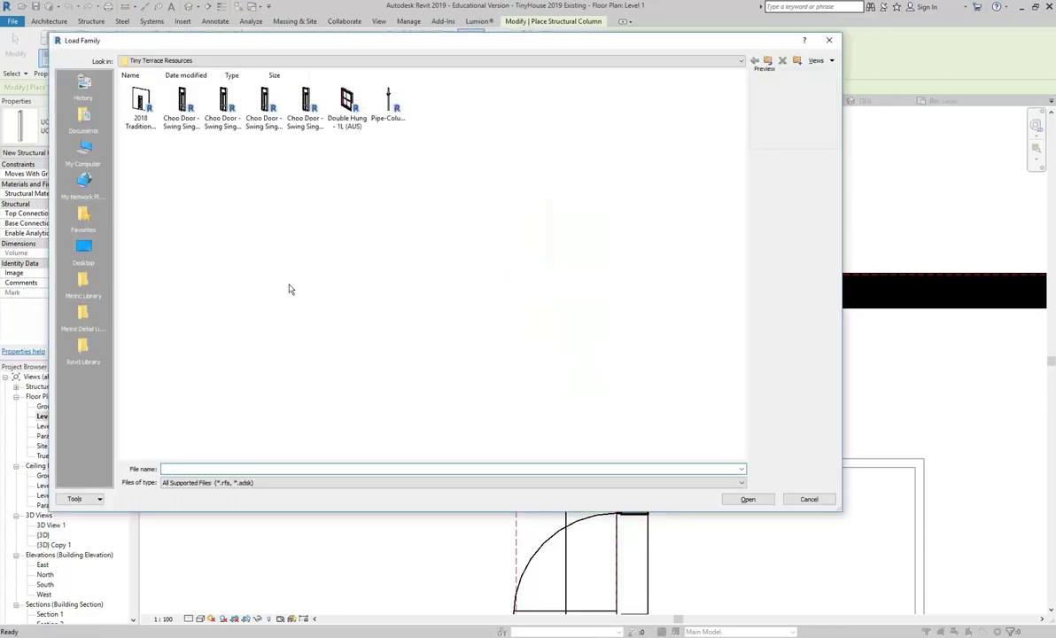
click(388, 104)
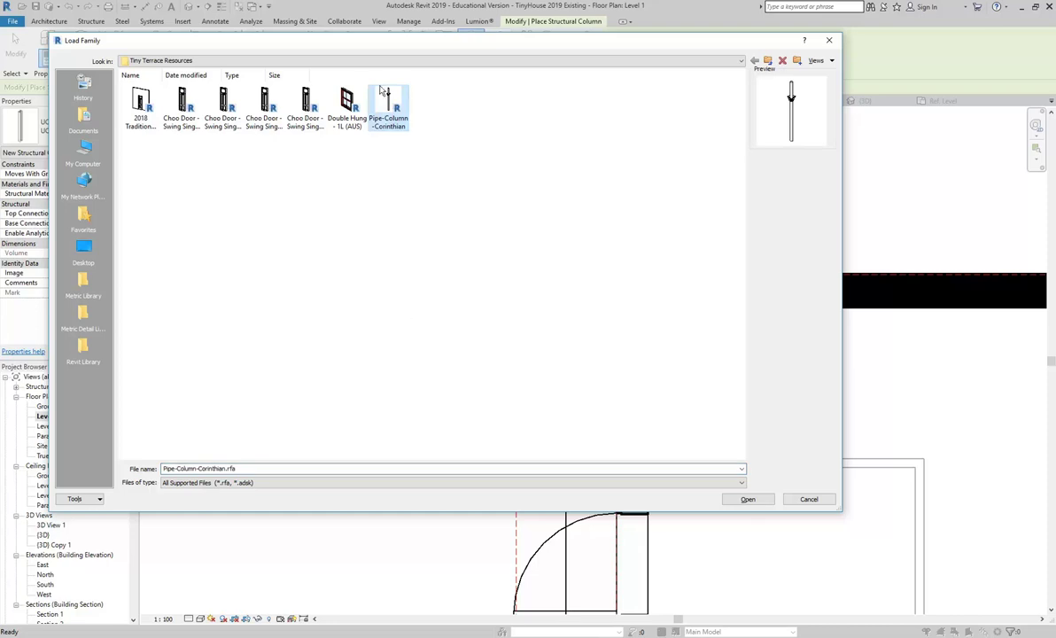
click(755, 500)
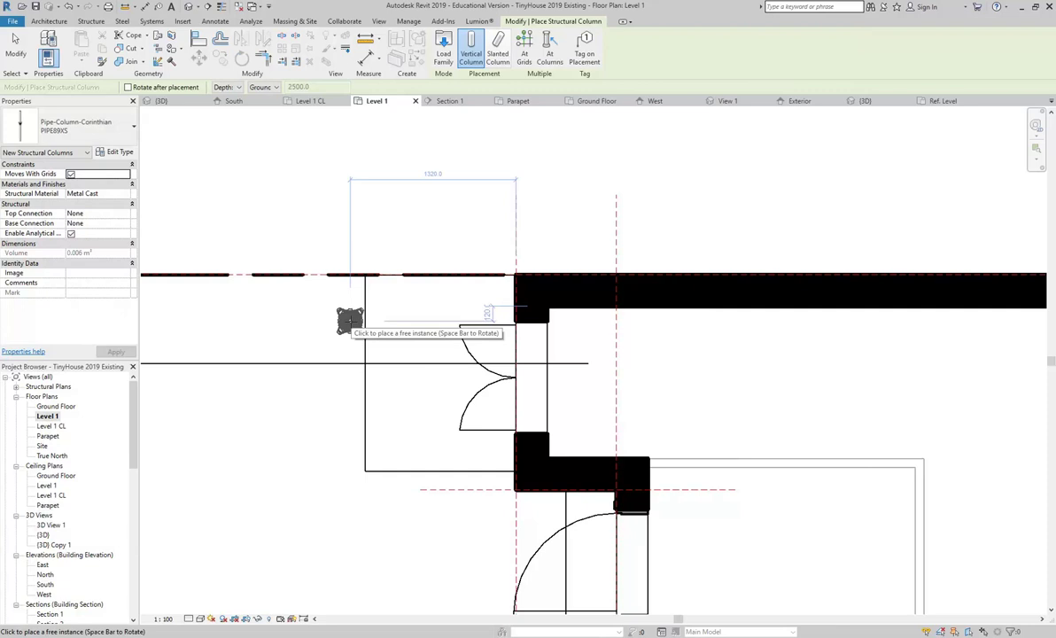
- Place trial columns at the balcony's upper and lower outer corners
scroll(350, 321, up, 4)
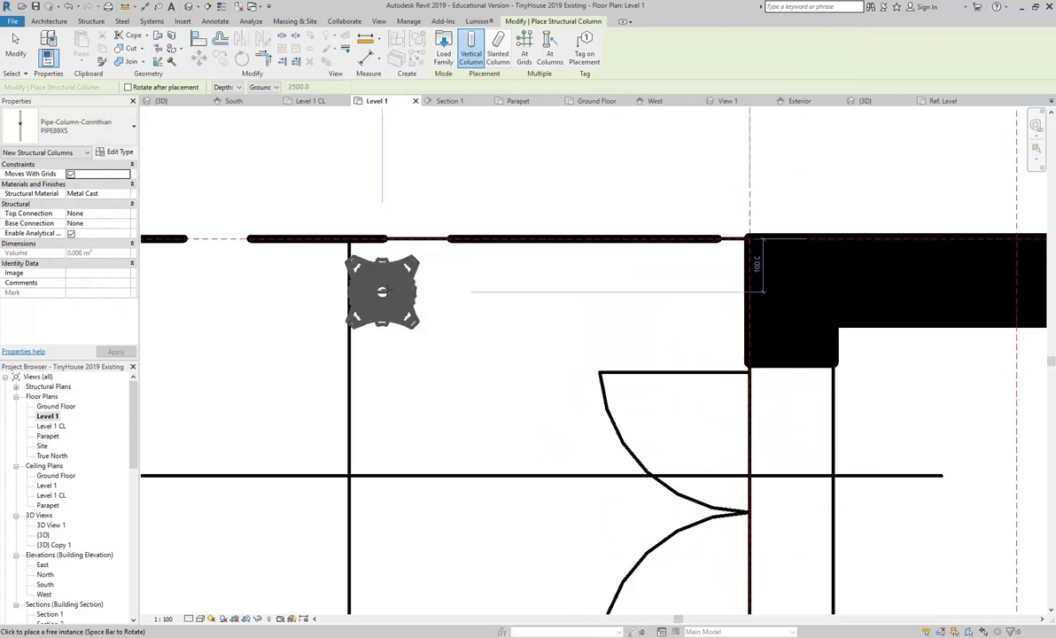
click(388, 279)
scroll(378, 309, down, 3)
scroll(379, 421, up, 2)
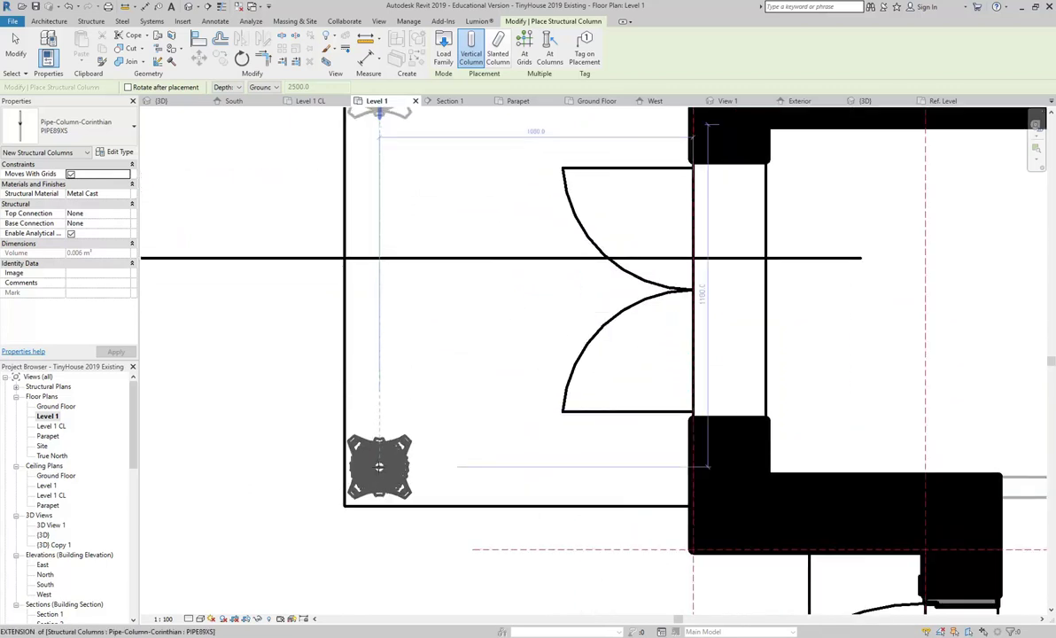
click(379, 472)
key(Escape)
key(Escape)
- Check the trial columns in the {3D} view and delete them
double_click(42, 536)
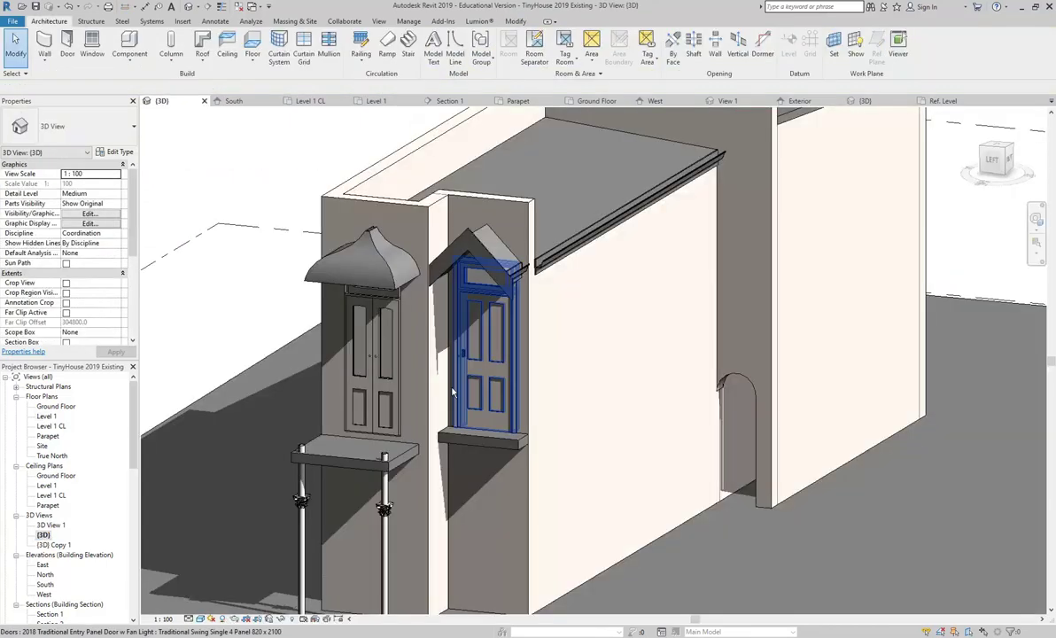
middle_drag(452, 392, 388, 379)
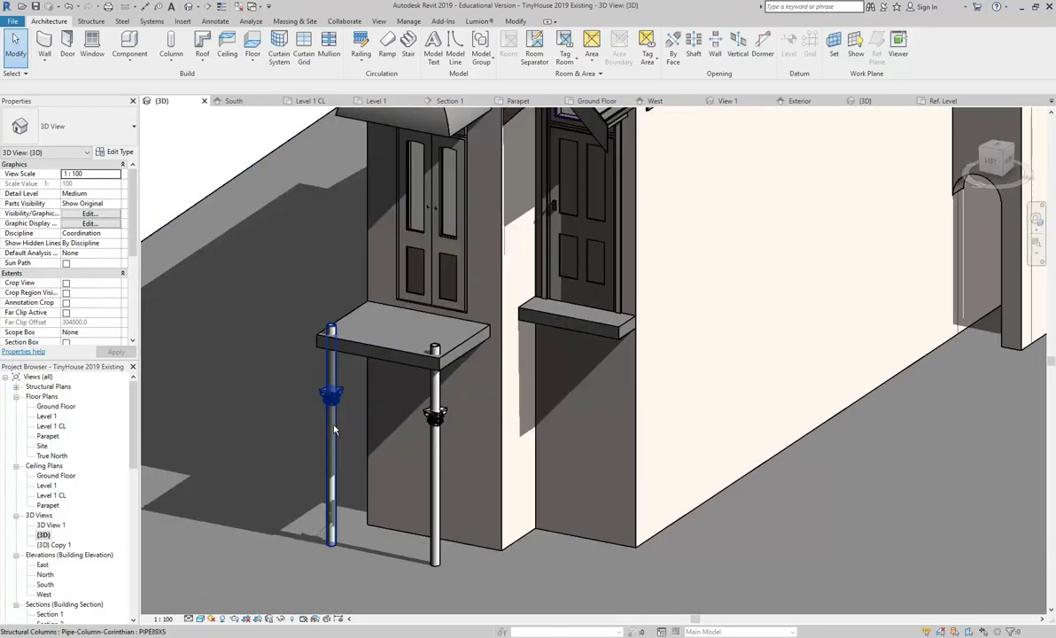
click(337, 426)
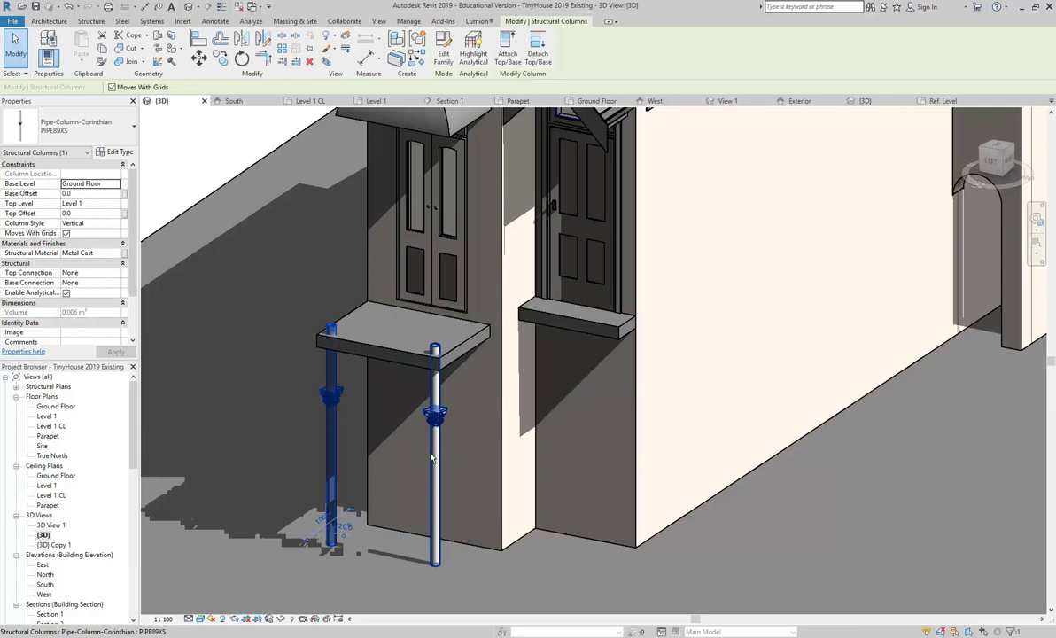
key(Delete)
key(Delete)
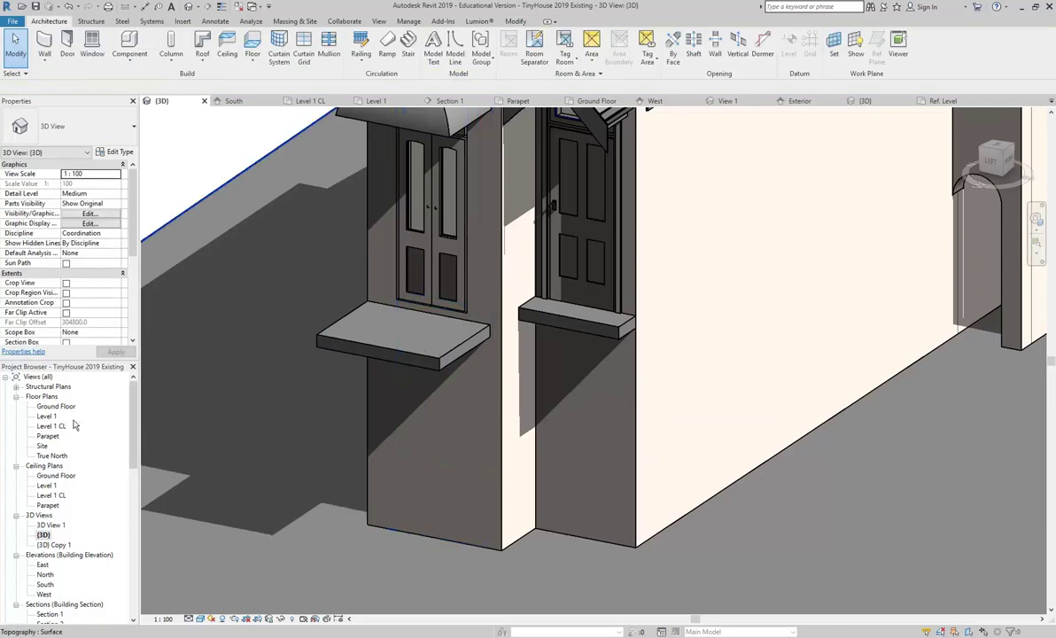
- In the Level 1 plan, start a structural column set to Height, with its top at Level 1 CL
double_click(47, 416)
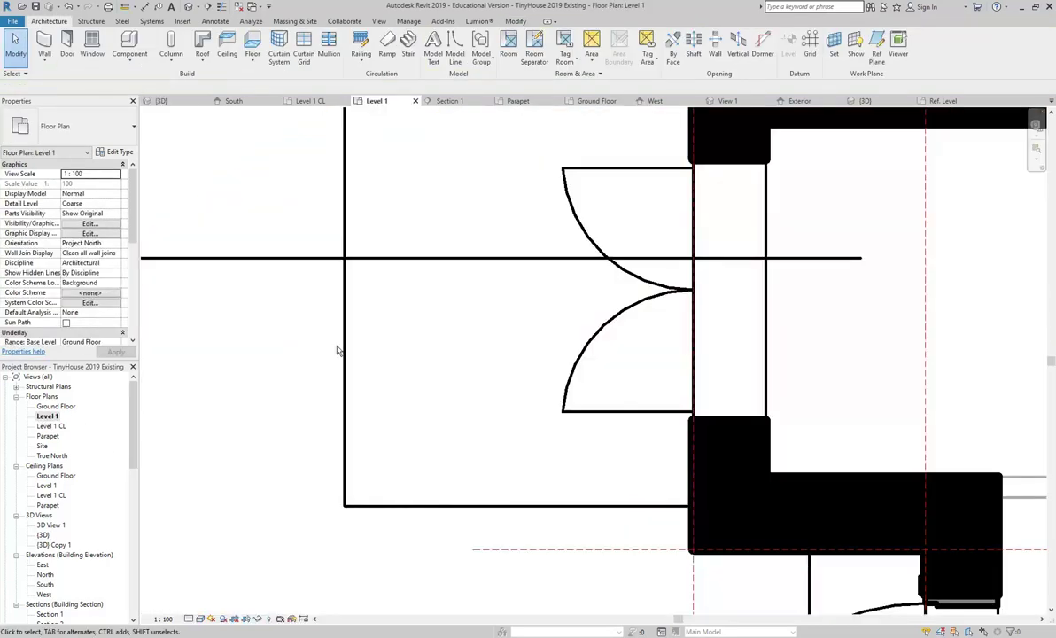
click(171, 54)
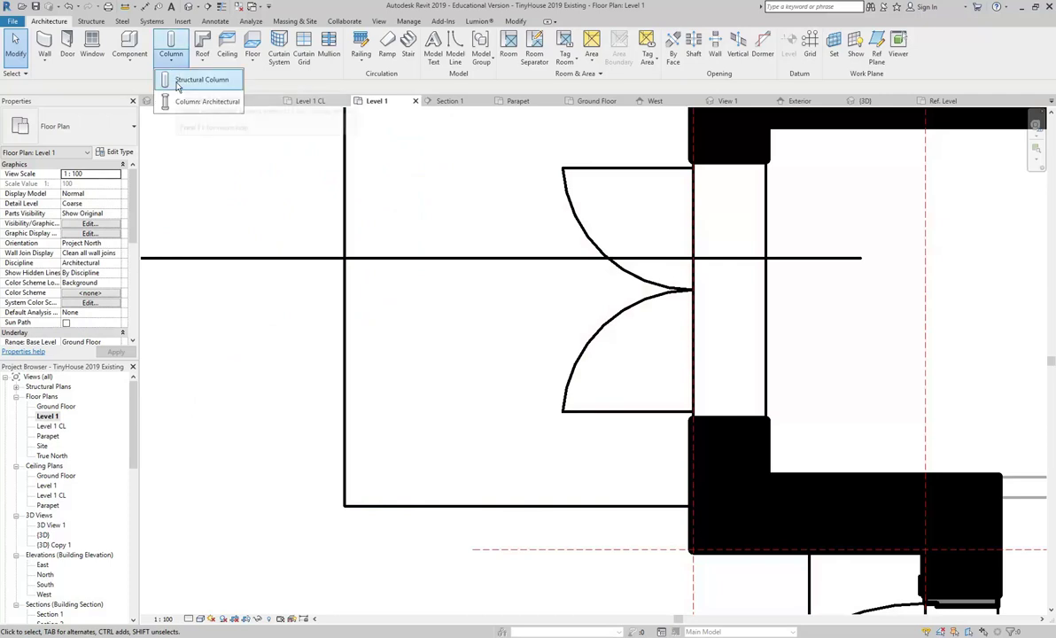
click(177, 81)
scroll(408, 266, down, 2)
middle_drag(389, 306, 342, 301)
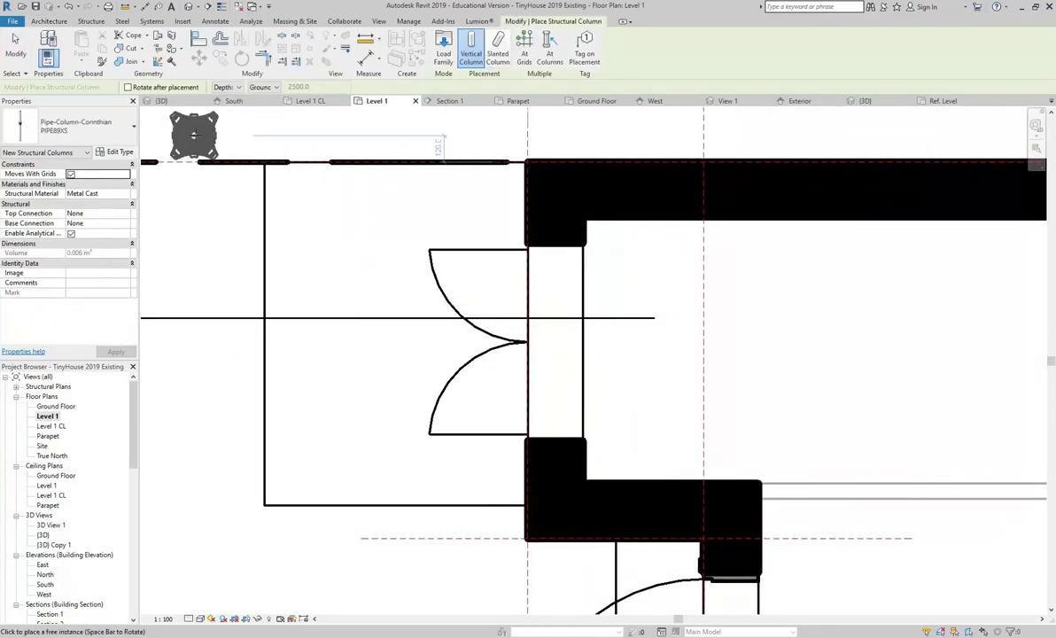
click(234, 88)
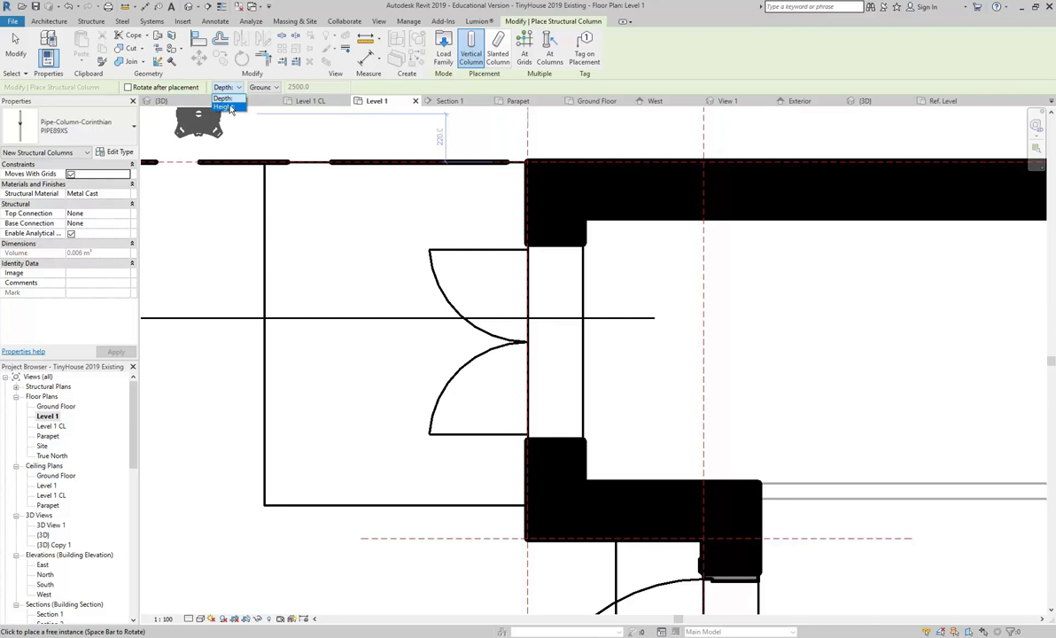
click(226, 107)
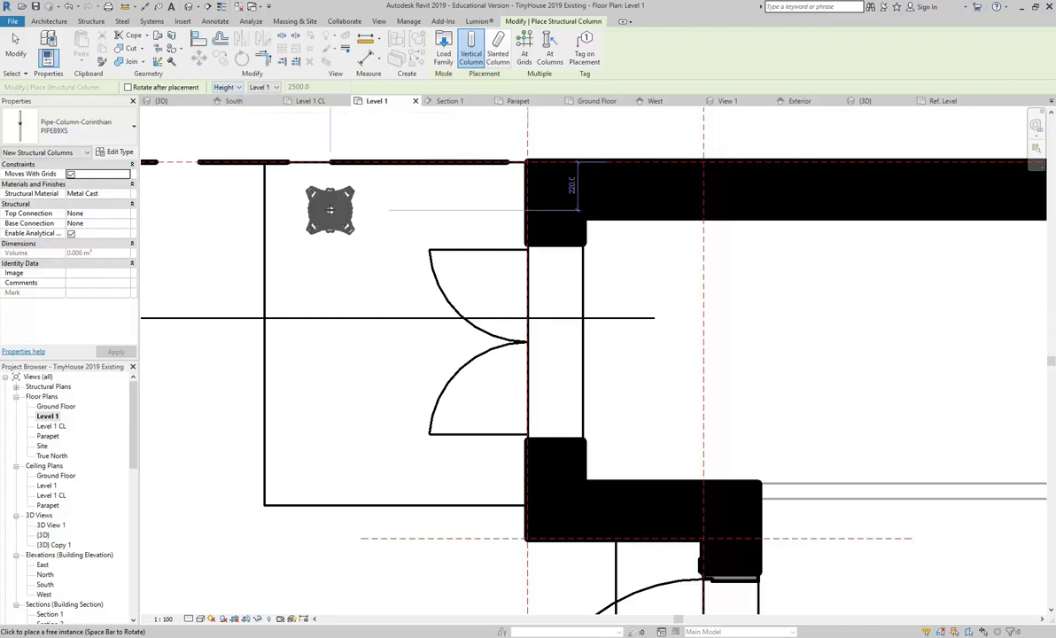
click(260, 88)
click(262, 115)
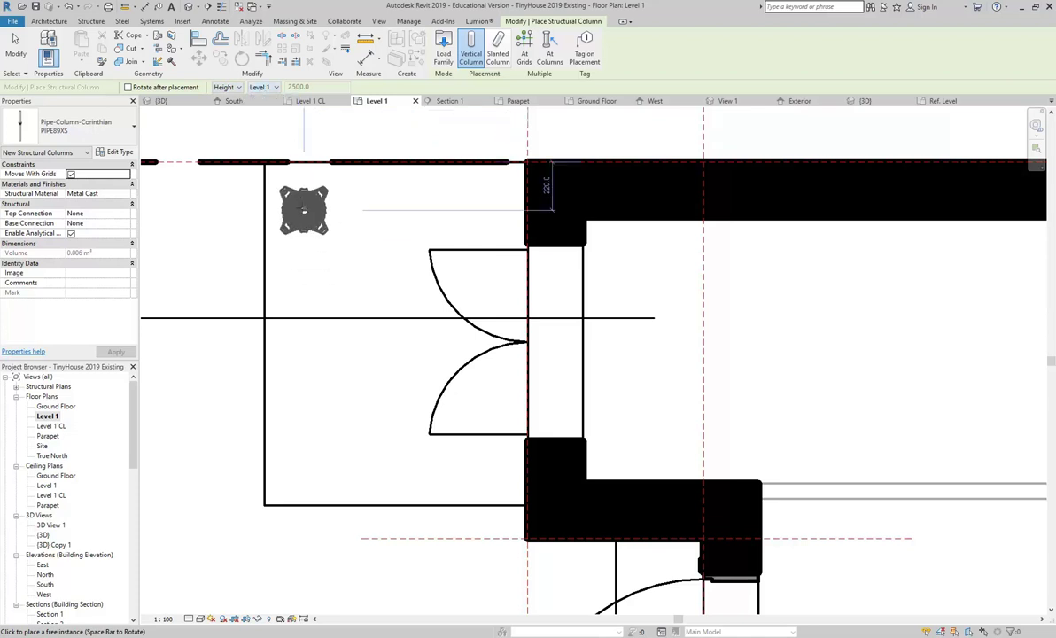
- Place columns at the balcony's upper and lower outer corners, then cancel placement
click(291, 189)
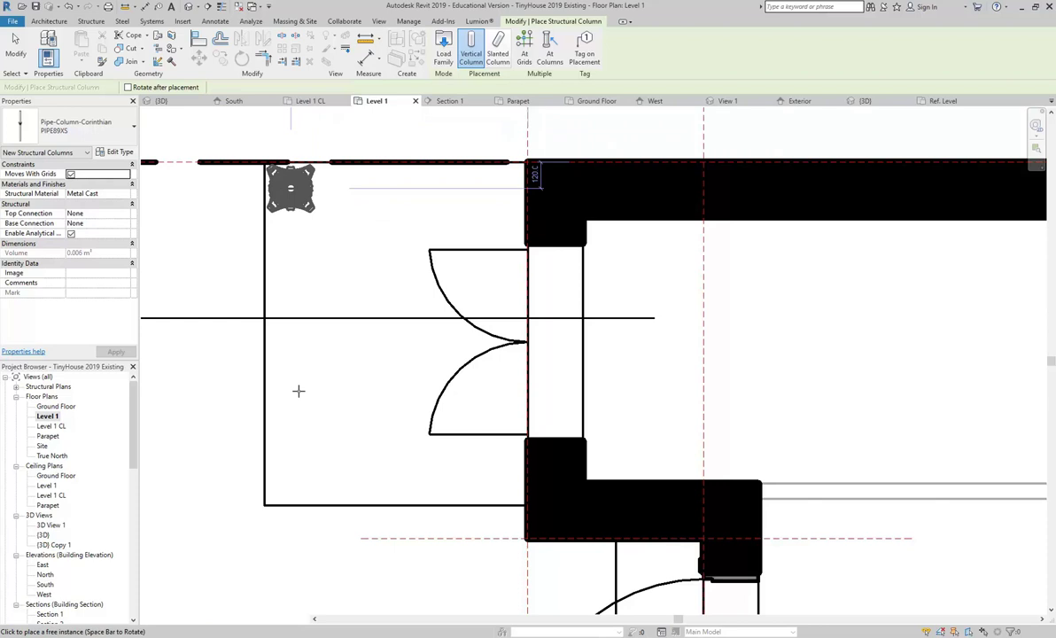
click(290, 480)
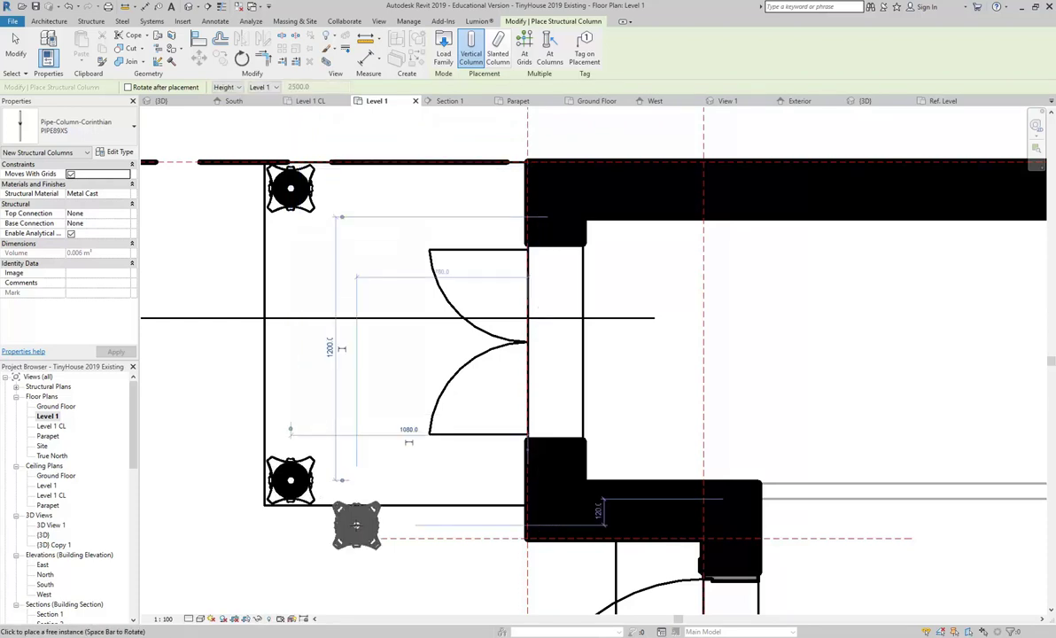
right_click(247, 277)
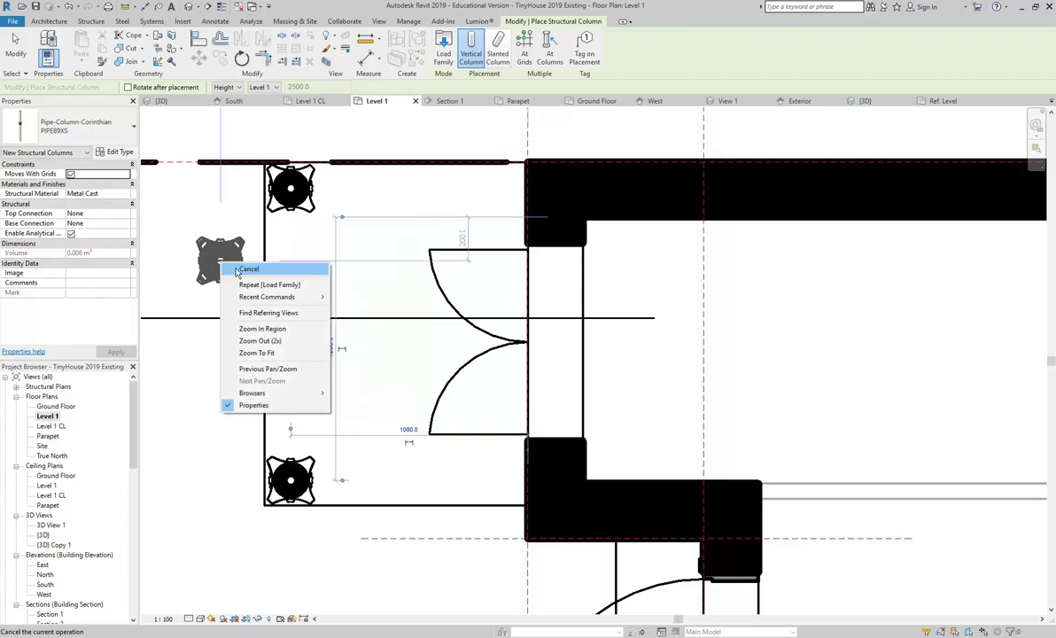
click(261, 275)
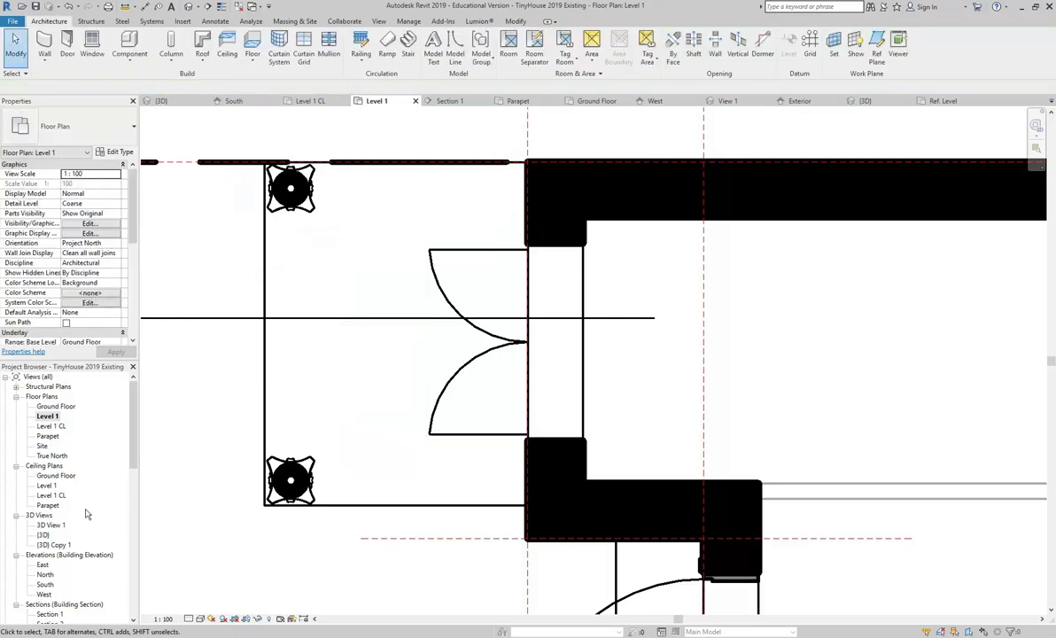
- In the {3D} view, inspect the porch columns and the balcony slab
double_click(42, 535)
scroll(396, 335, up, 4)
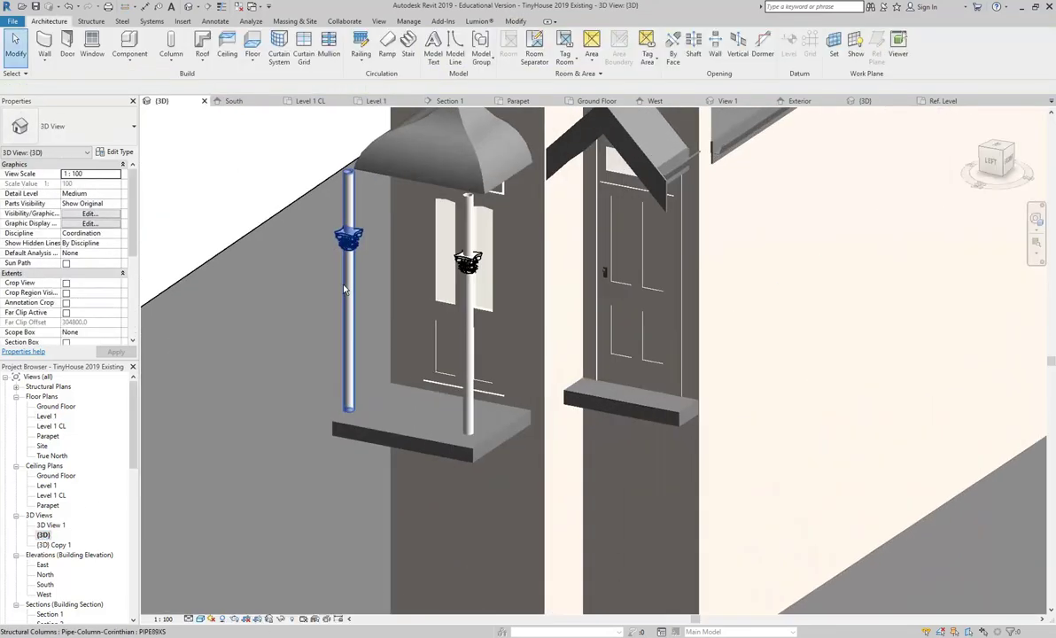
click(348, 354)
ctrl+click(468, 354)
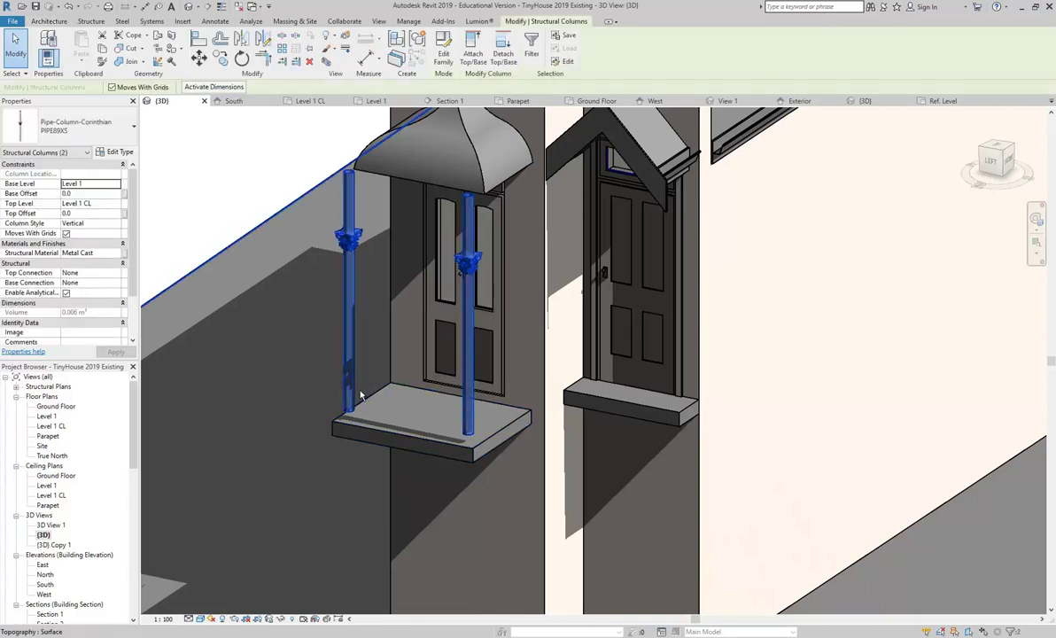
shift+middle_drag(468, 354, 352, 369)
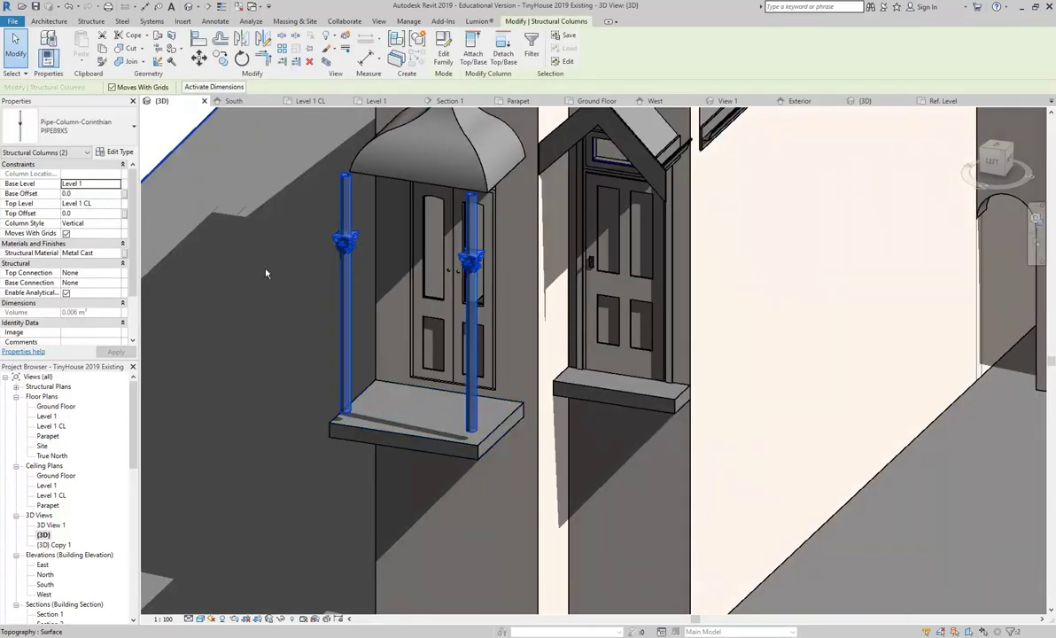
scroll(375, 416, up, 3)
shift+middle_drag(375, 426, 290, 400)
click(310, 426)
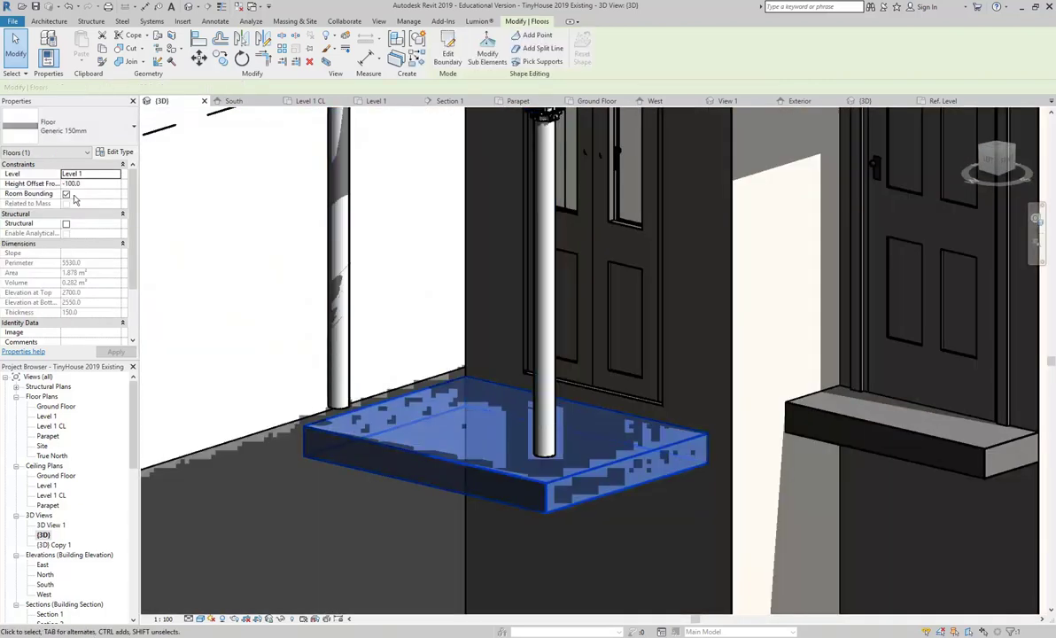
- Set the left porch column's Base Offset to -100.0
click(338, 266)
scroll(300, 372, down, 4)
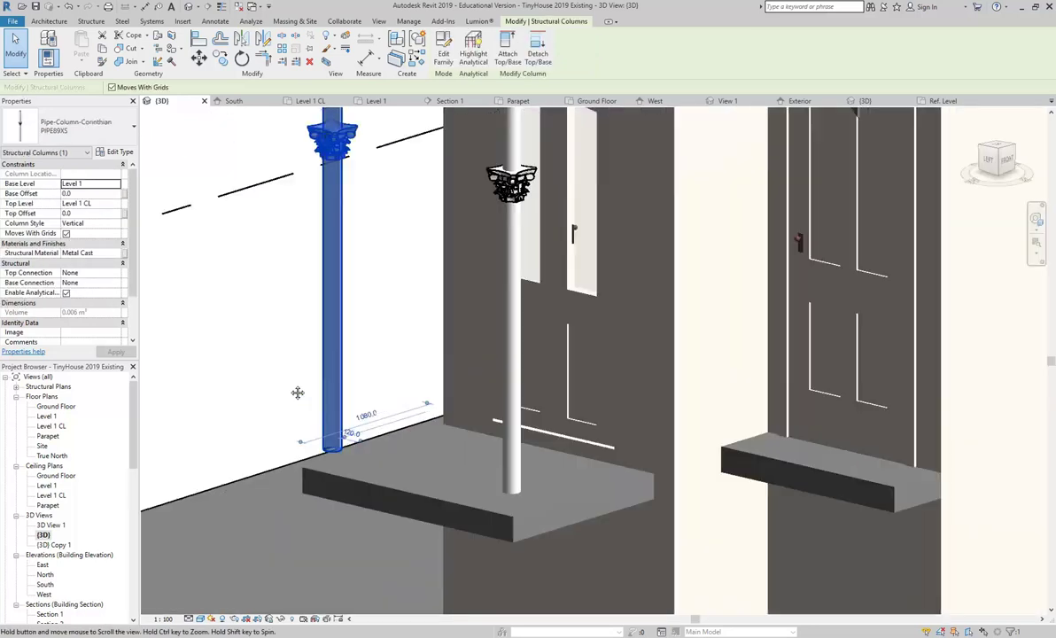
shift+middle_drag(301, 360, 312, 412)
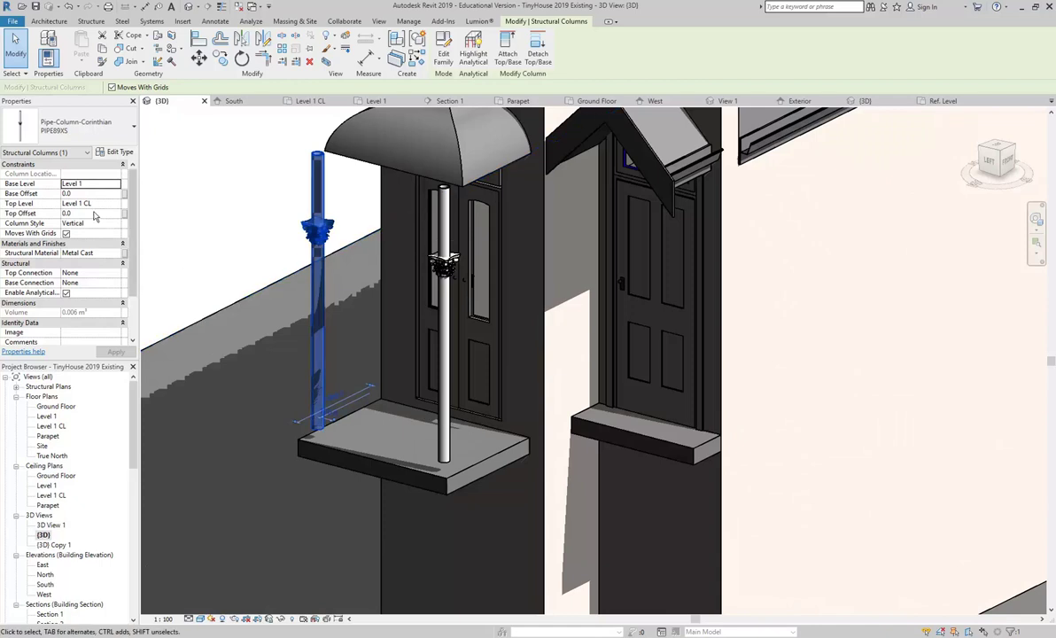
click(46, 195)
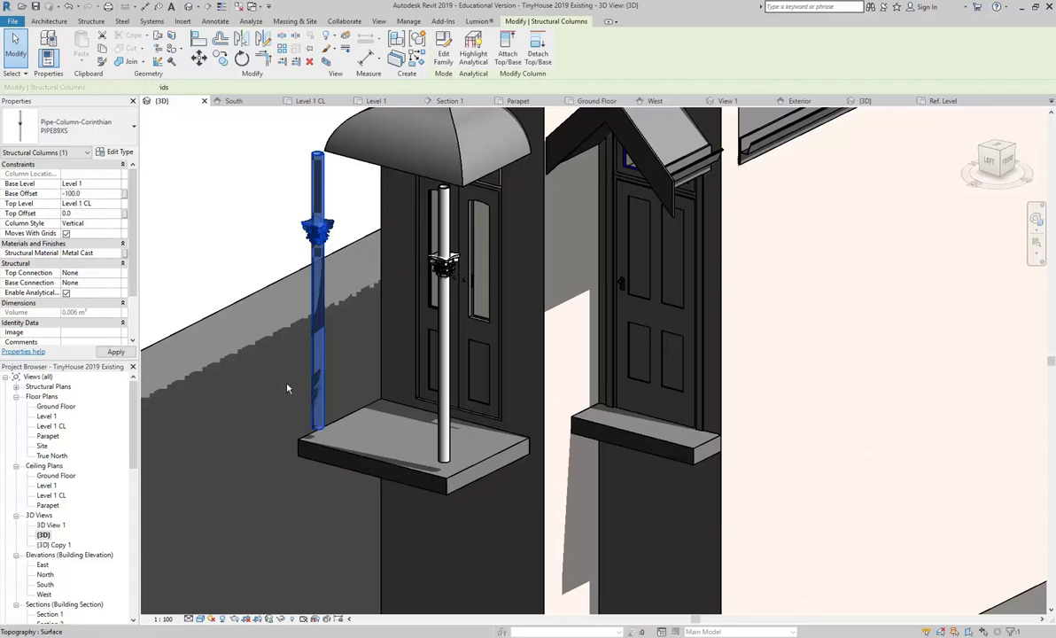
key(Return)
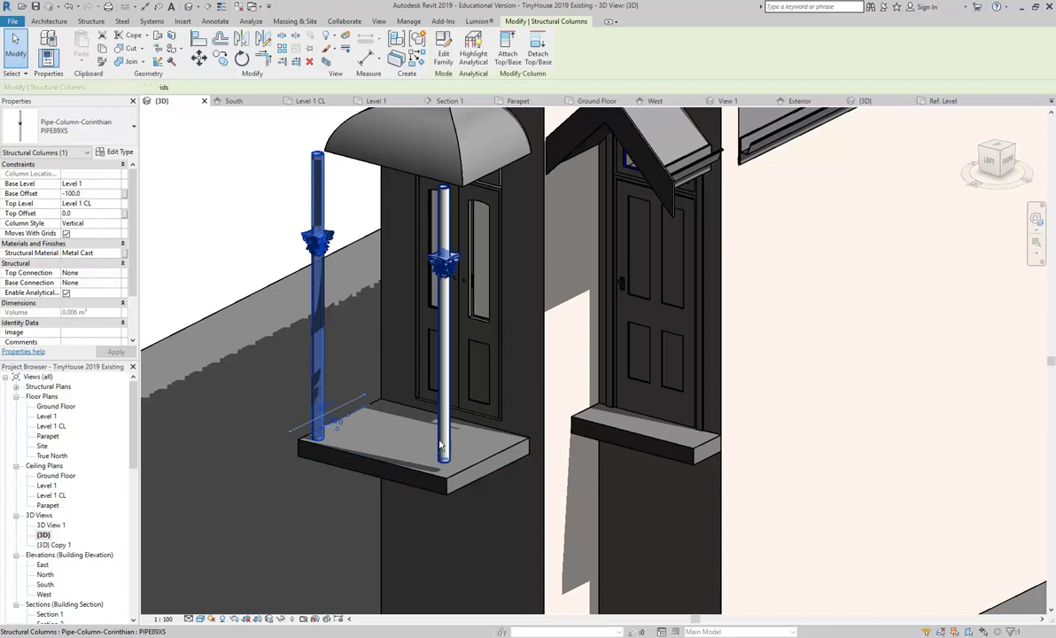
- Give the second porch column a Base Offset of -100.0 too
click(441, 447)
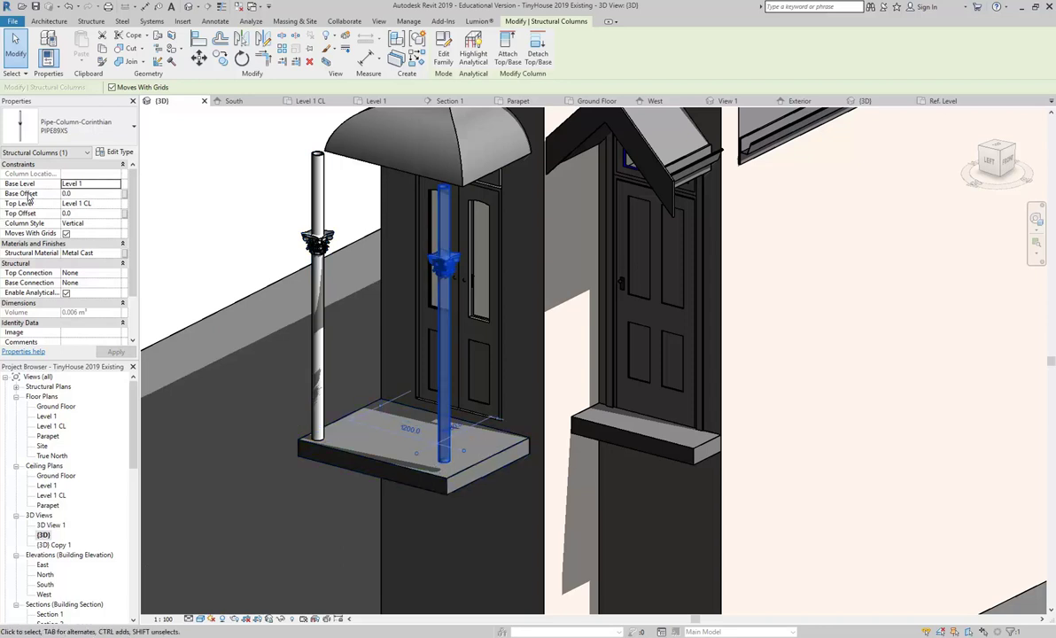
click(89, 194)
text(-100.0)
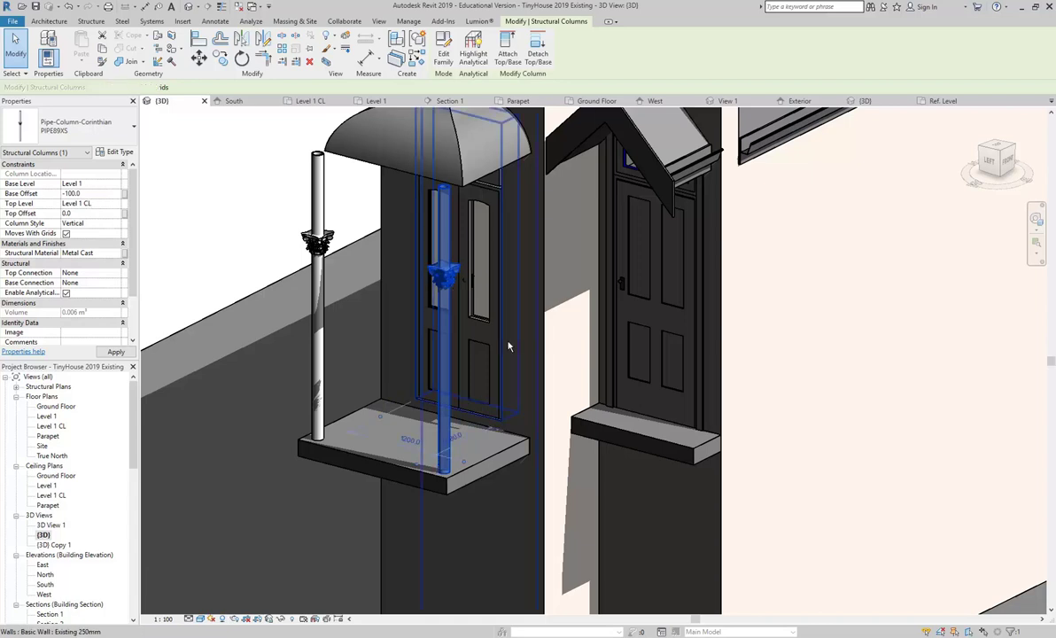
shift+middle_drag(377, 285, 345, 257)
- Edit the balcony roof in place from the Level 1 CL plan and sketch its sweep path
click(345, 257)
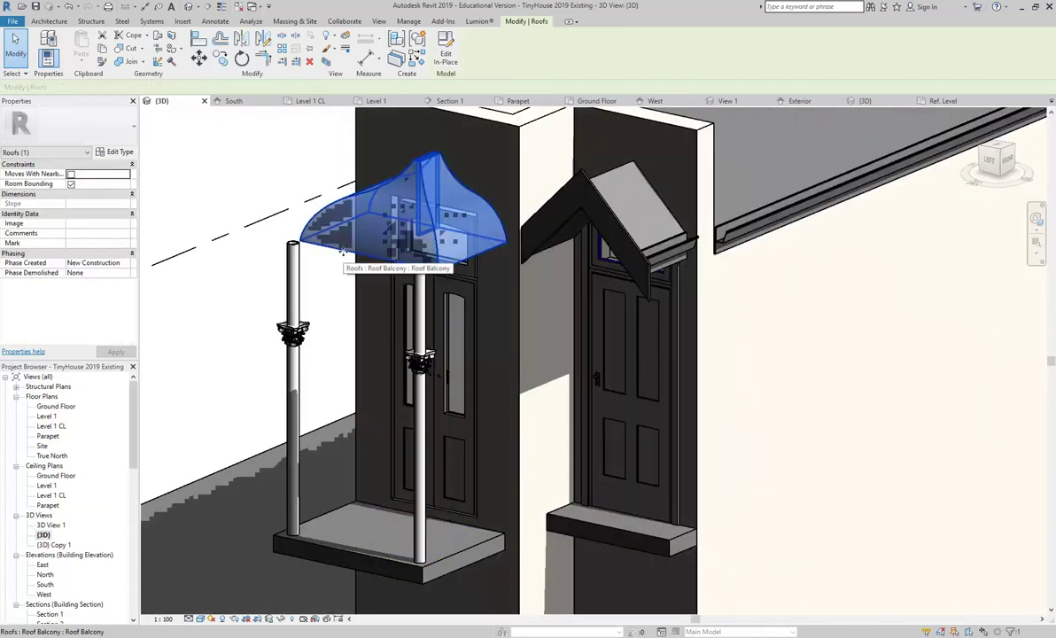
scroll(227, 262, up, 5)
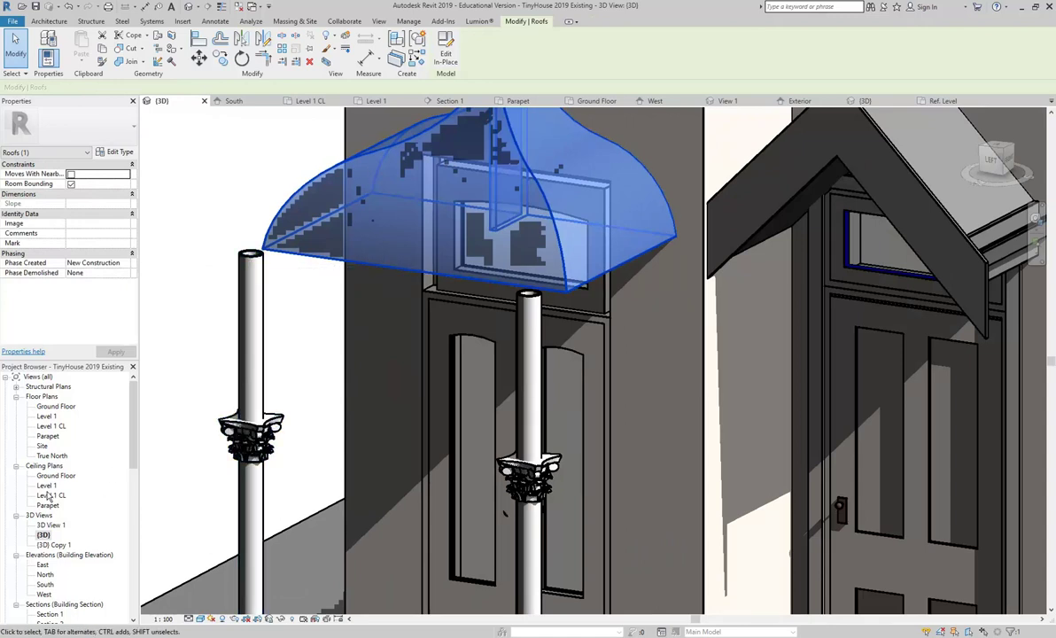
double_click(47, 427)
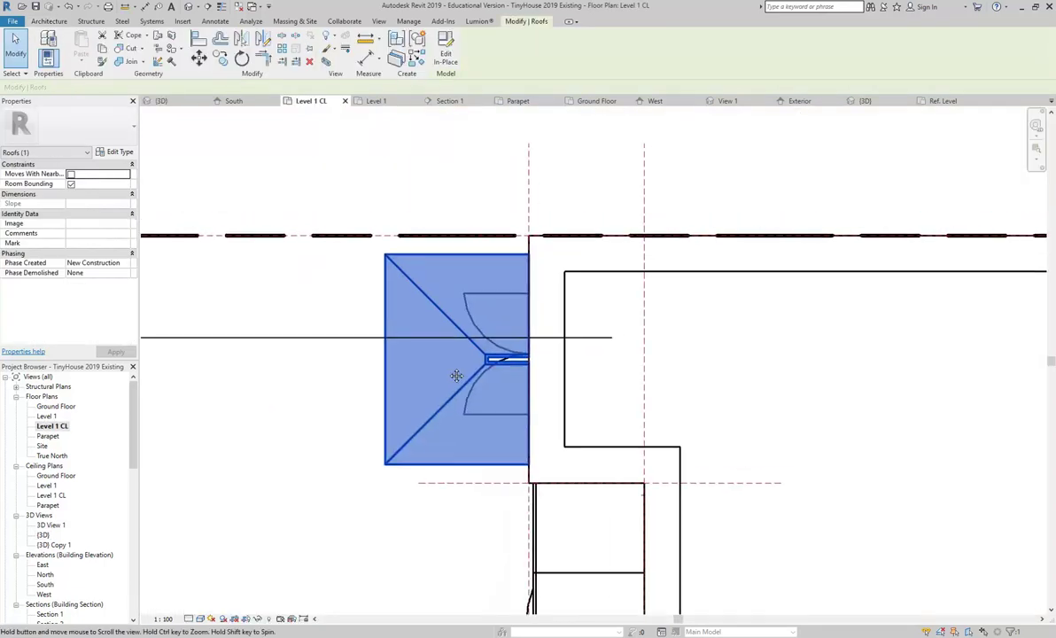
double_click(440, 362)
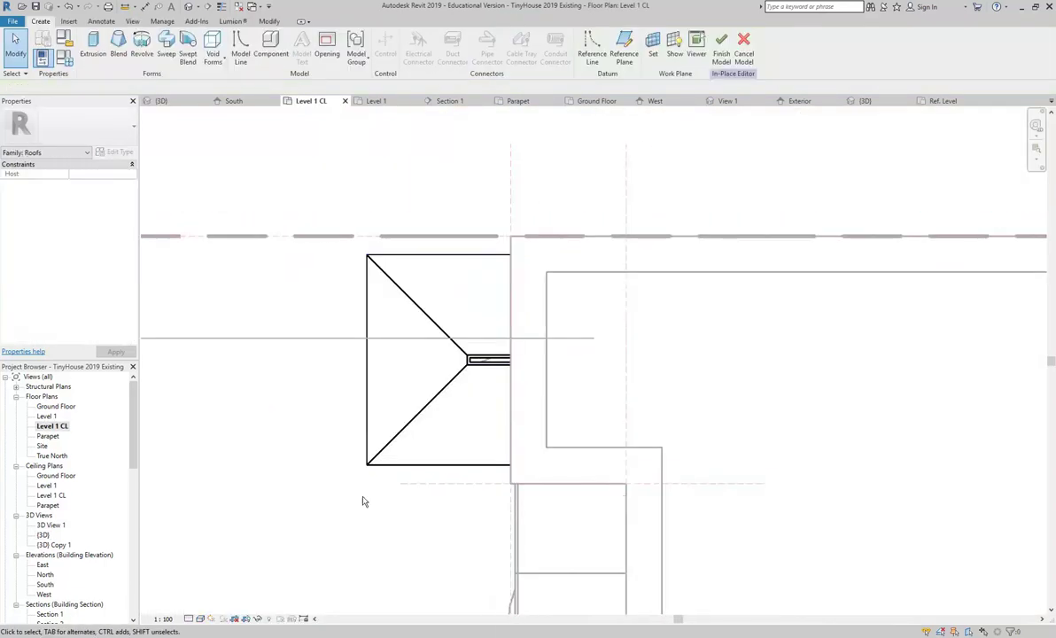
click(392, 446)
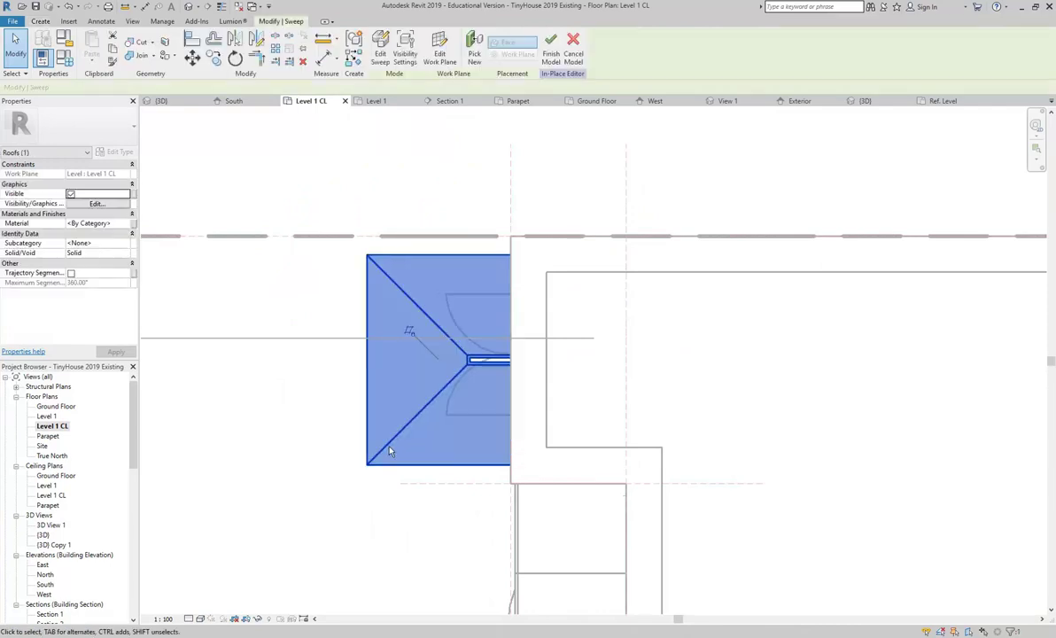
click(380, 49)
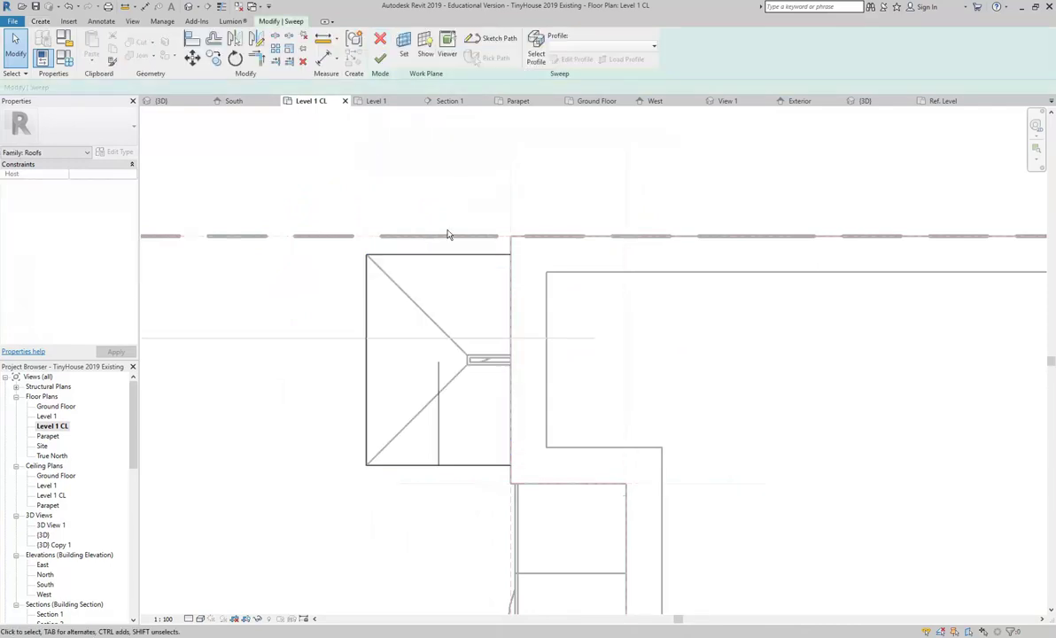
click(493, 39)
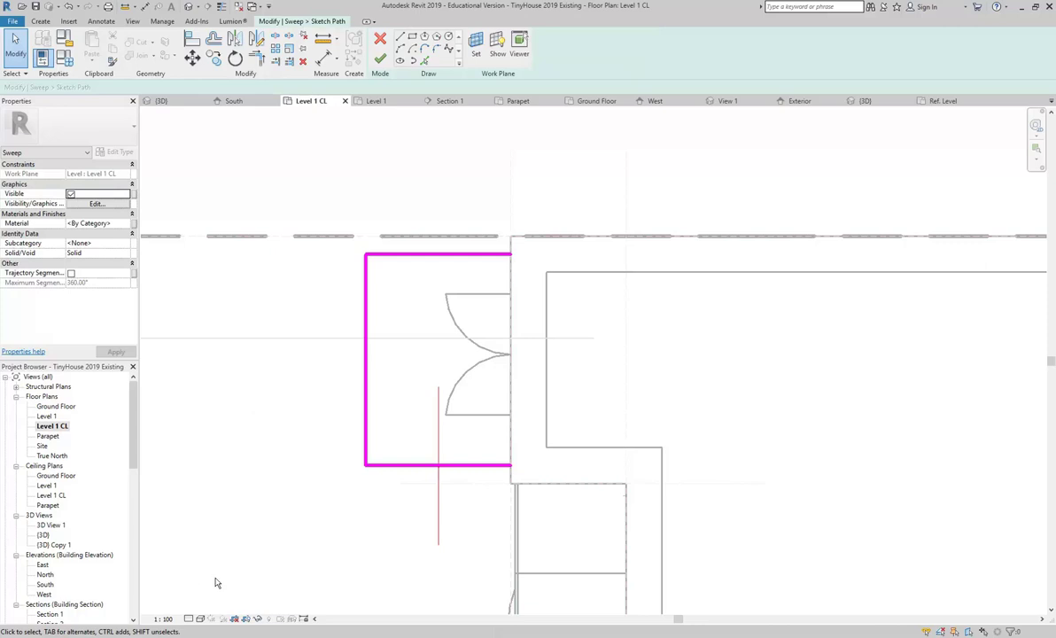
- In the Level 1 plan, align the path's bottom, left and top lines to the wall and reference lines
double_click(46, 416)
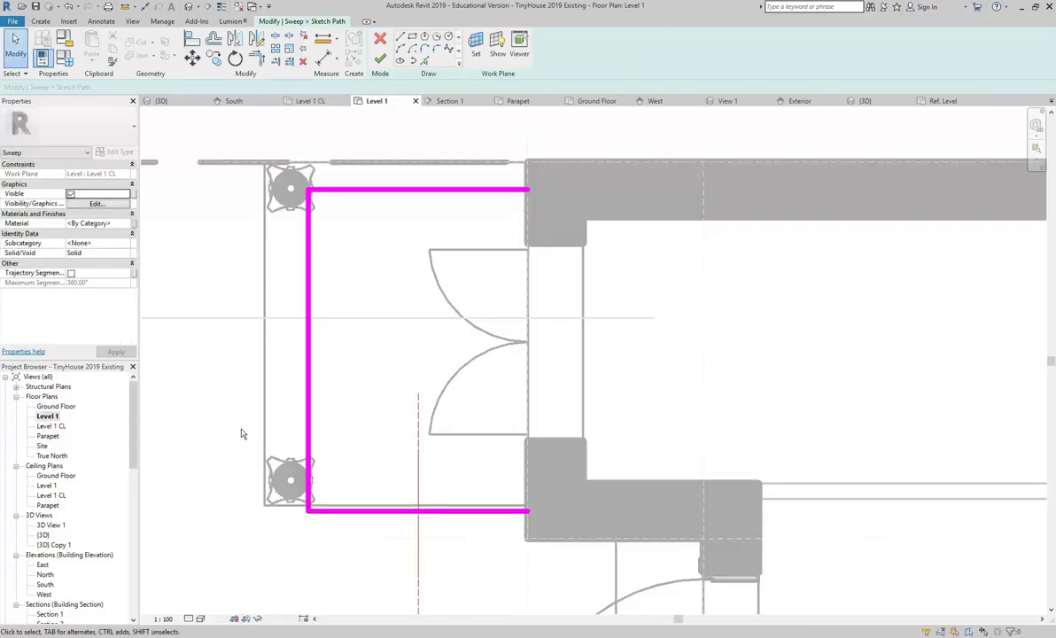
middle_drag(243, 432, 283, 450)
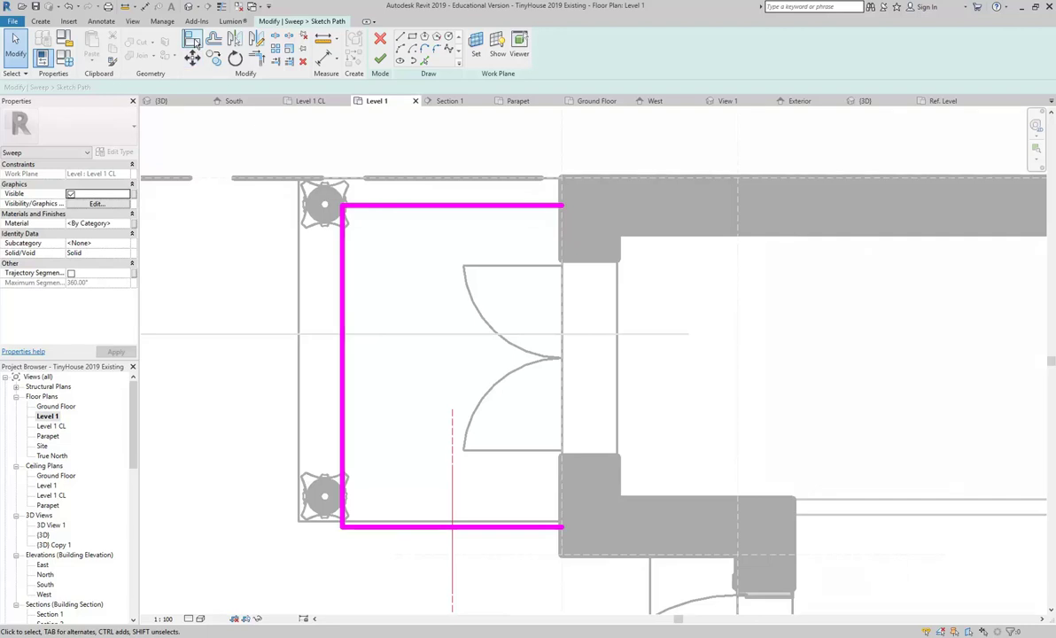
click(194, 41)
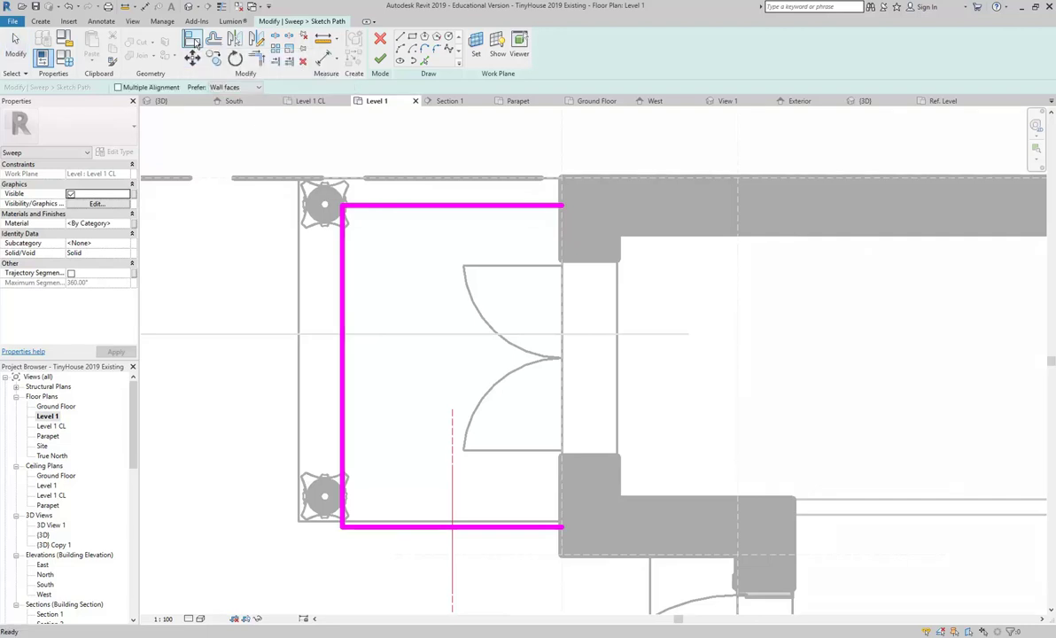
click(398, 522)
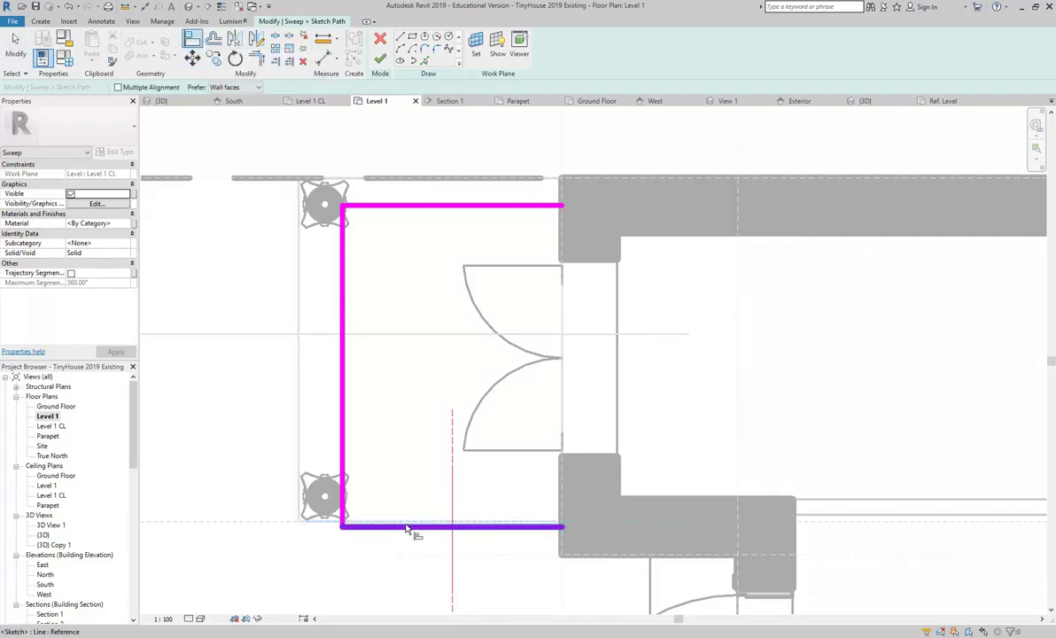
click(414, 528)
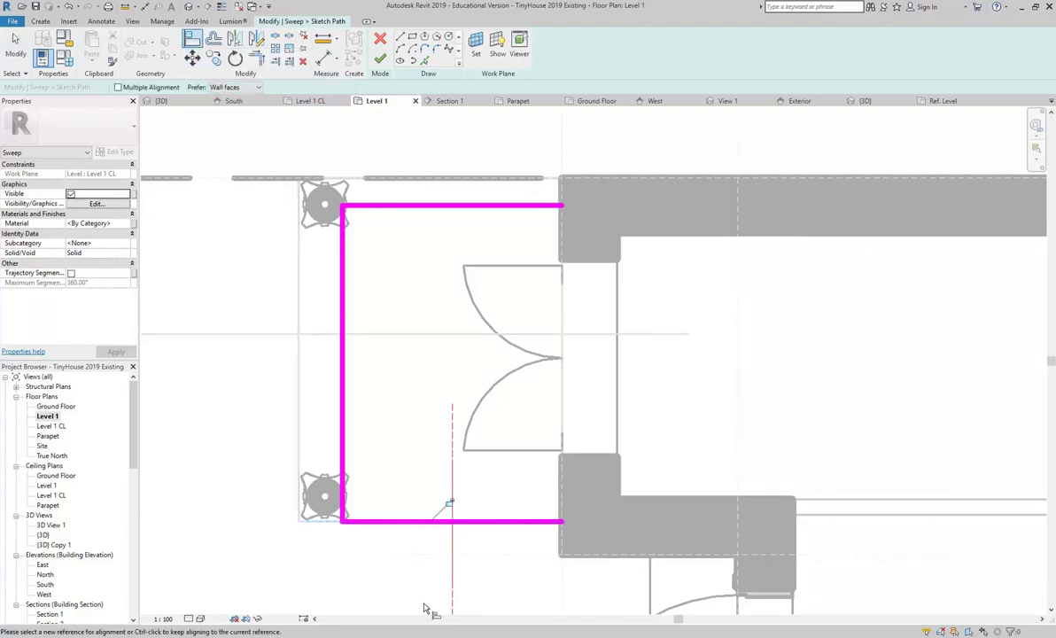
click(288, 405)
click(345, 430)
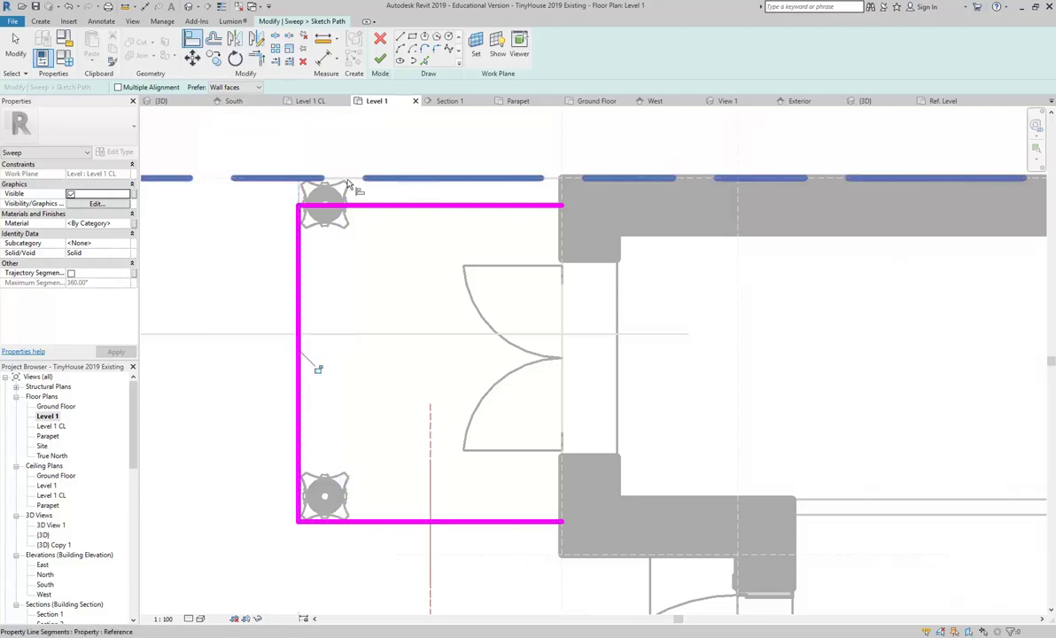
click(424, 189)
click(424, 209)
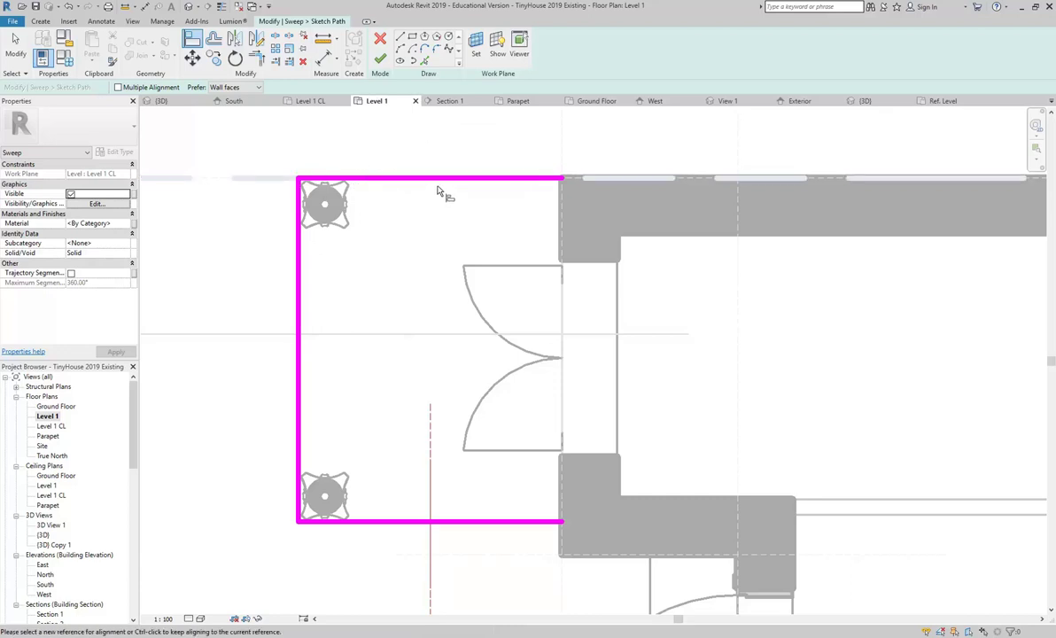
- Finish the path sketch, the sweep and the in-place roof model, then view it in 3D
click(381, 58)
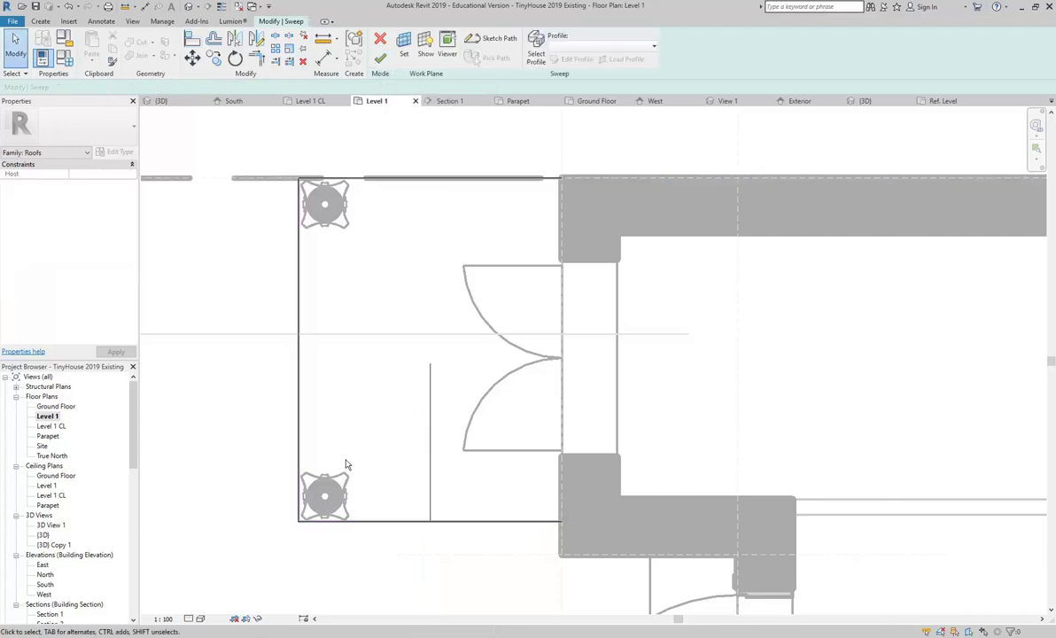
click(380, 58)
double_click(42, 536)
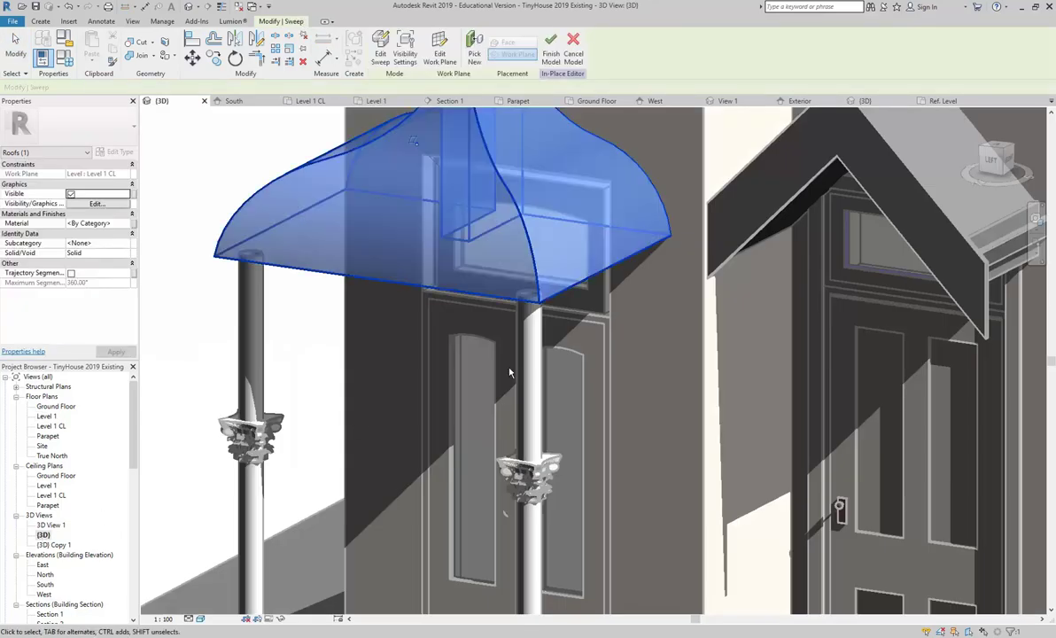
scroll(394, 507, down, 4)
click(295, 262)
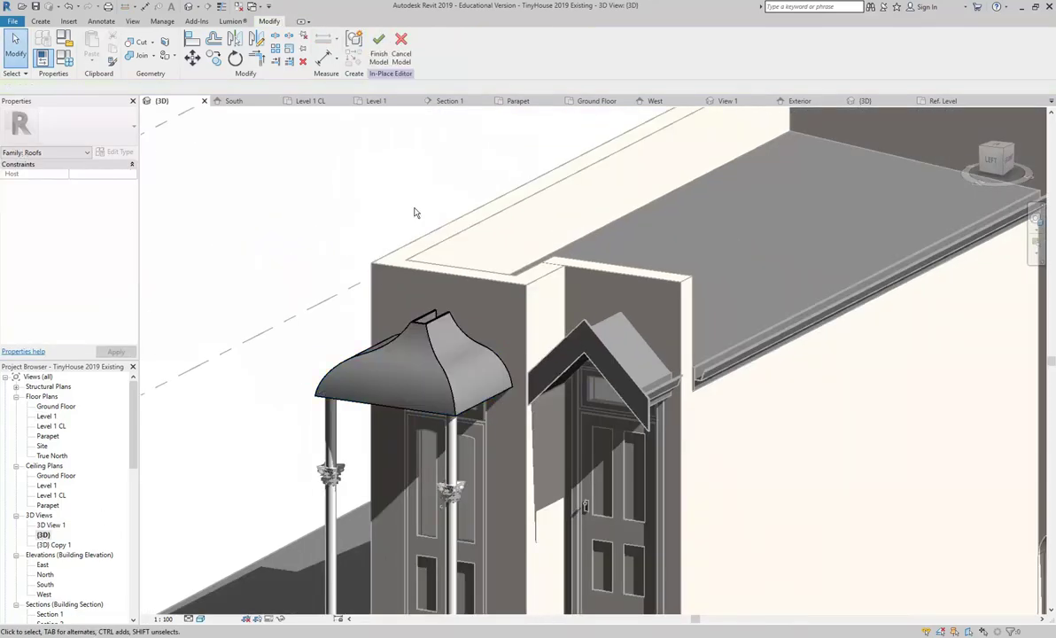
click(379, 49)
shift+middle_drag(354, 451, 498, 505)
scroll(373, 495, down, 2)
- Orbit the porch in 3D, select the balcony door, and switch to the Level 1 plan
scroll(436, 471, down, 2)
shift+middle_drag(436, 472, 493, 372)
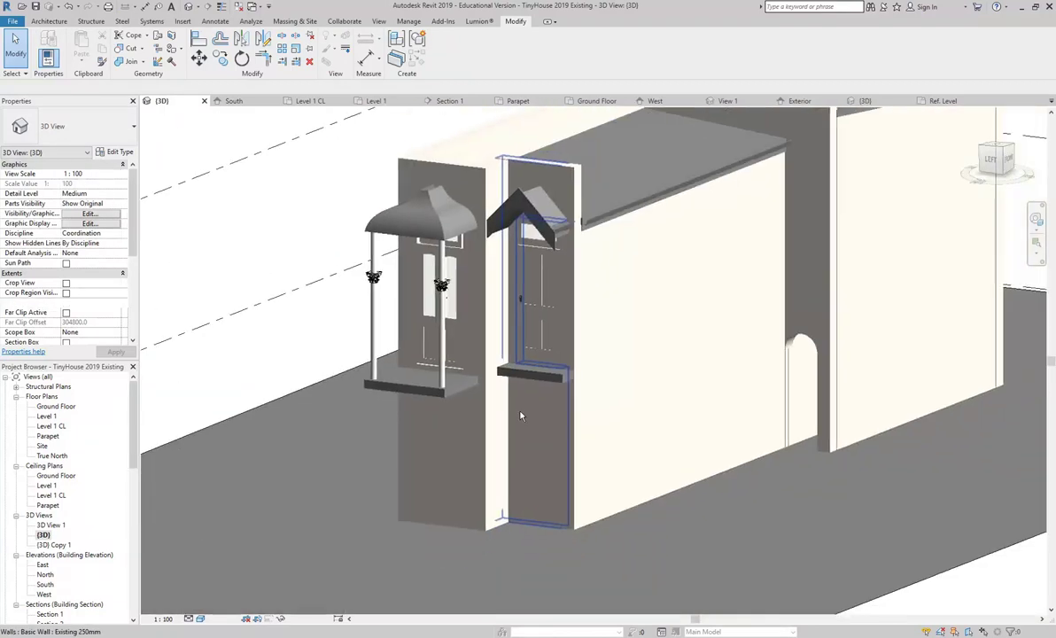
scroll(397, 519, up, 2)
scroll(425, 490, down, 2)
shift+middle_drag(425, 490, 432, 502)
scroll(431, 501, up, 2)
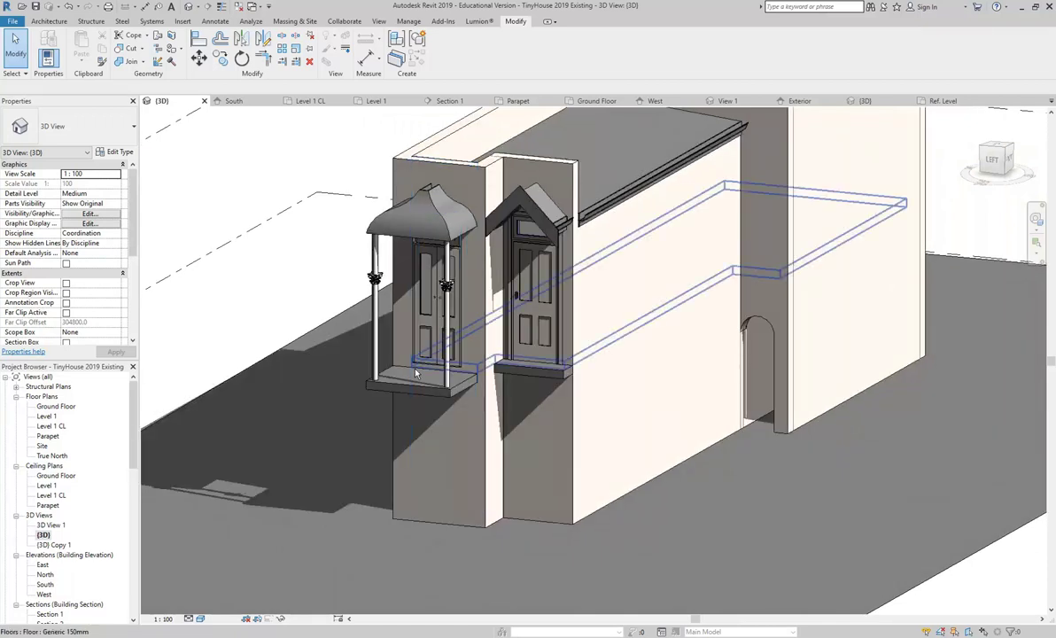
scroll(399, 350, up, 2)
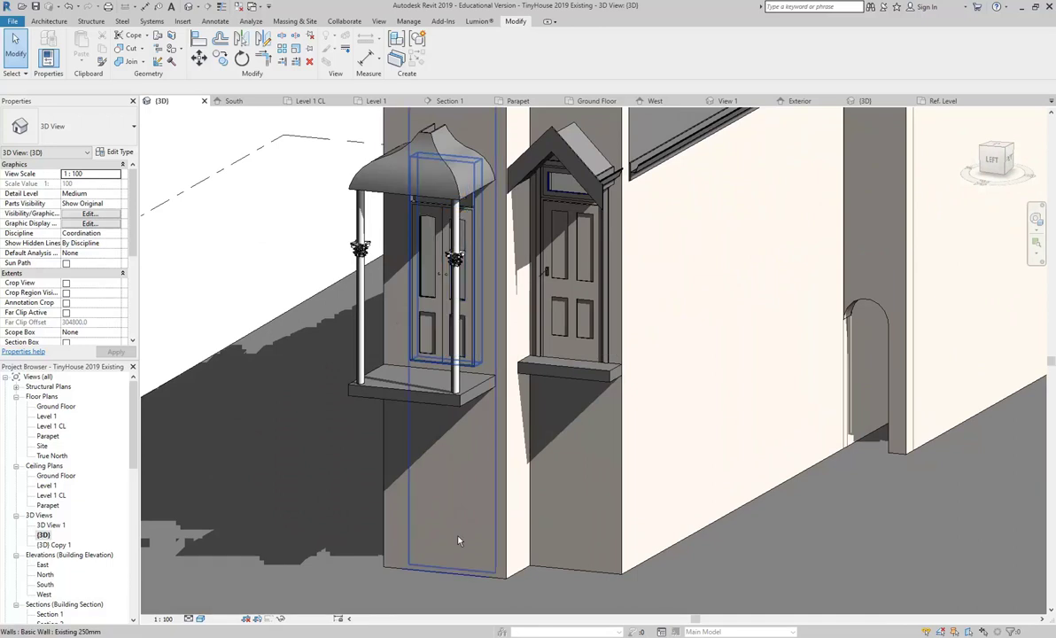
key(Tab)
click(400, 485)
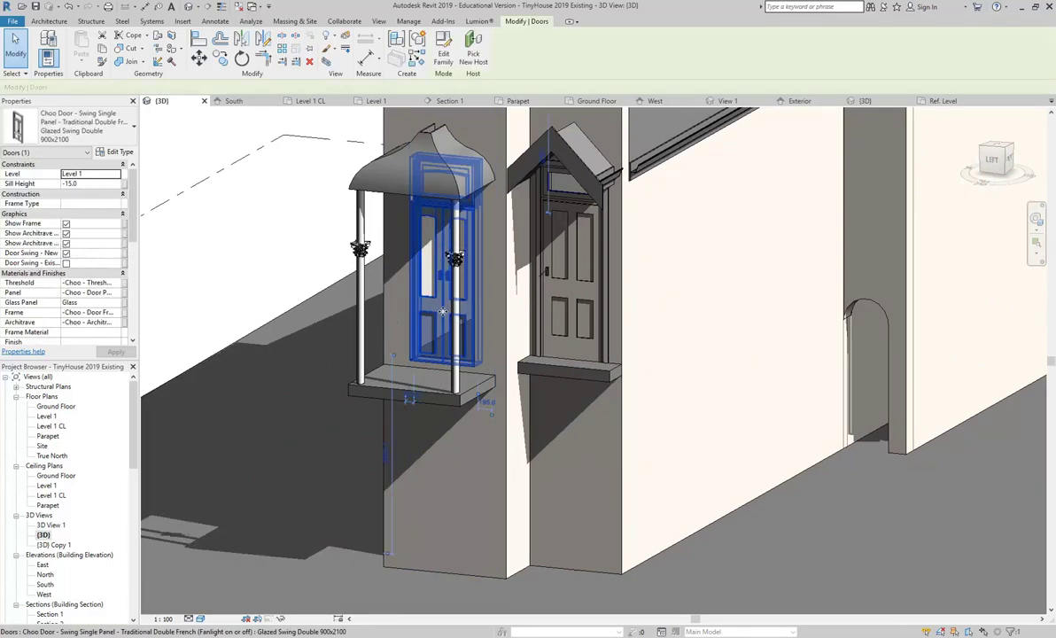
double_click(45, 418)
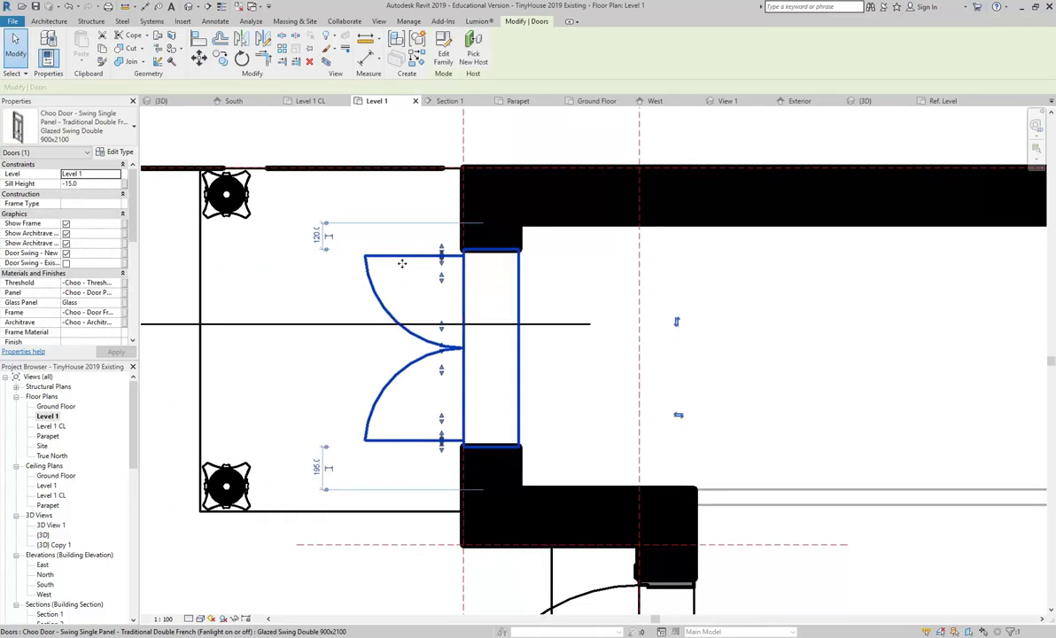
- Reselect the balcony door and copy it to the clipboard
click(382, 146)
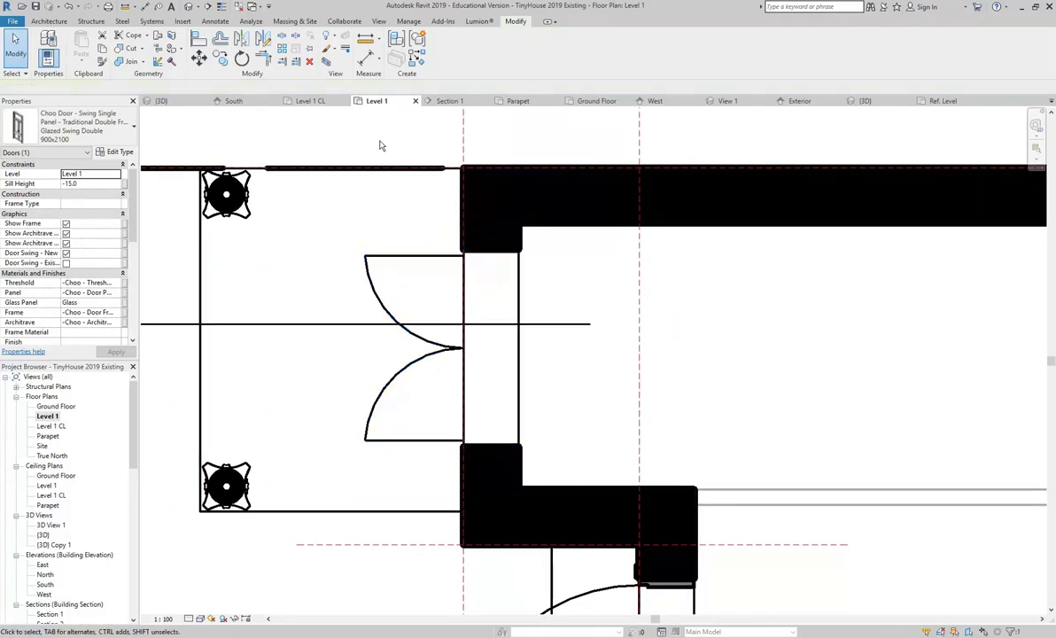
click(378, 282)
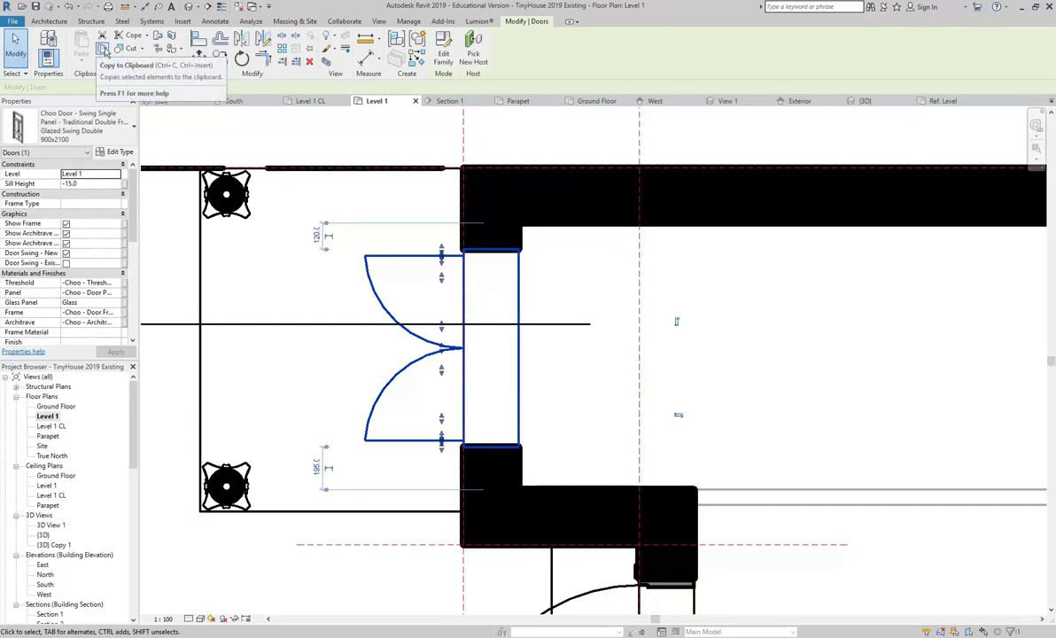
click(100, 50)
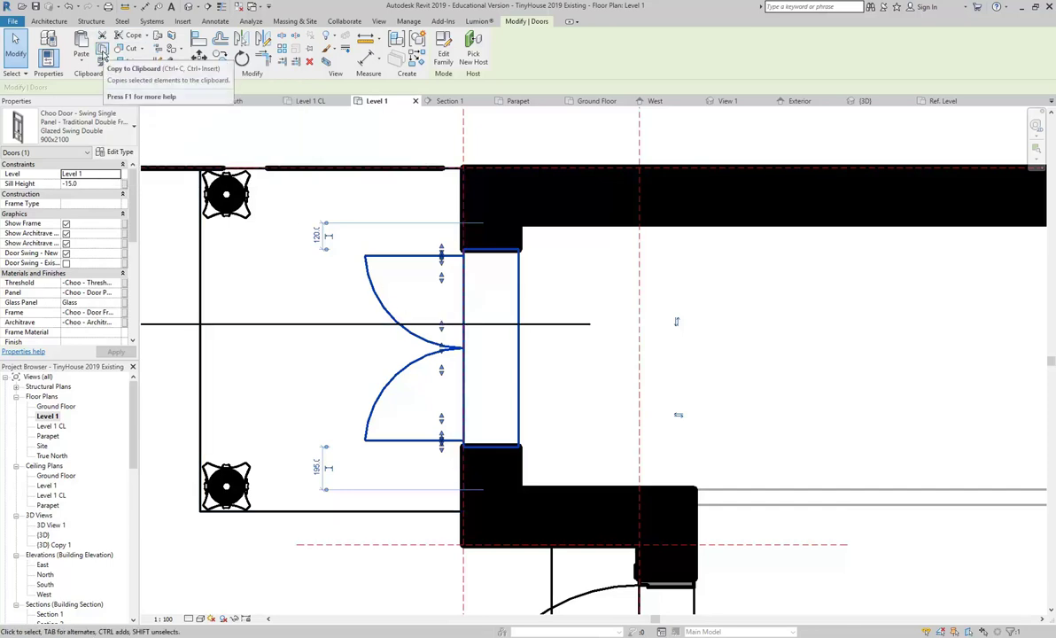
- In the Ground Floor plan, paste the copied door Aligned to Current View
double_click(53, 406)
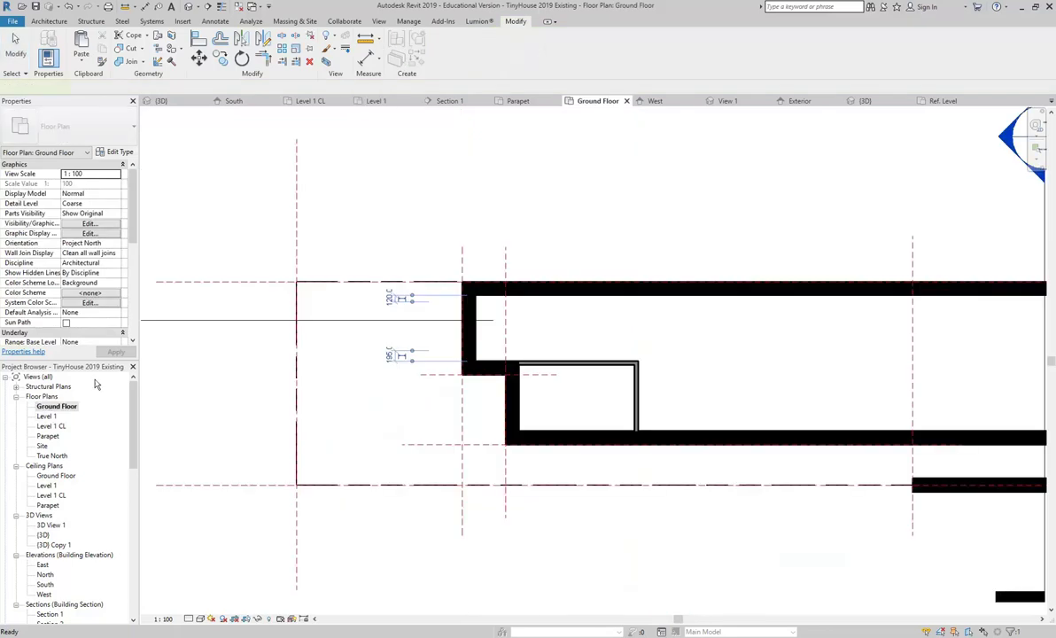
click(377, 258)
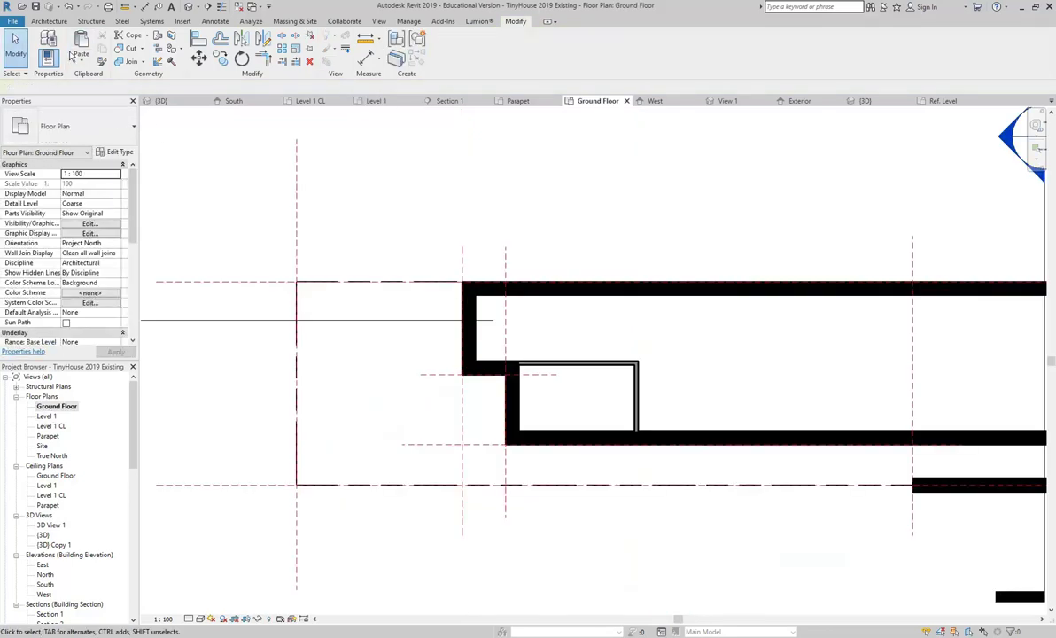
click(79, 57)
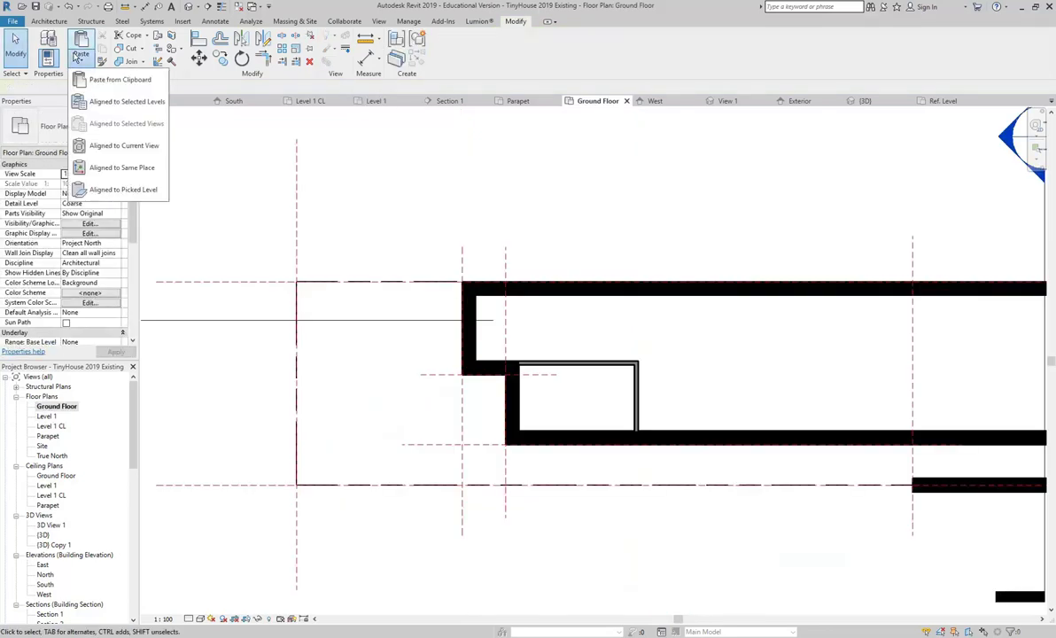
click(108, 146)
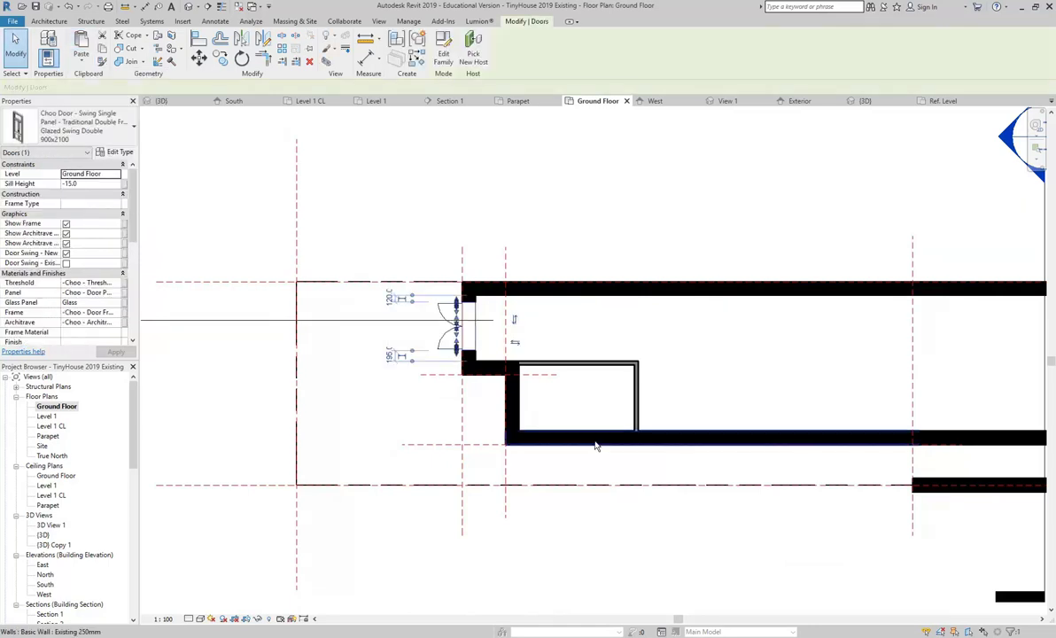
scroll(484, 332, up, 2)
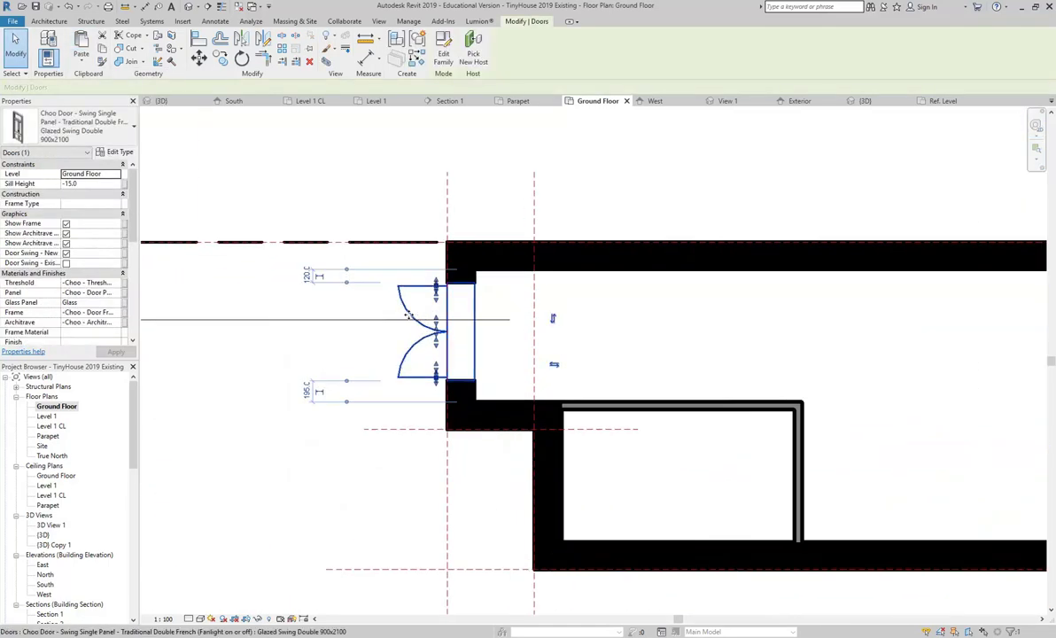
- Open the {3D} view, orbit and zoom to the pasted ground-floor door, and scroll Properties to Dimensions
double_click(43, 536)
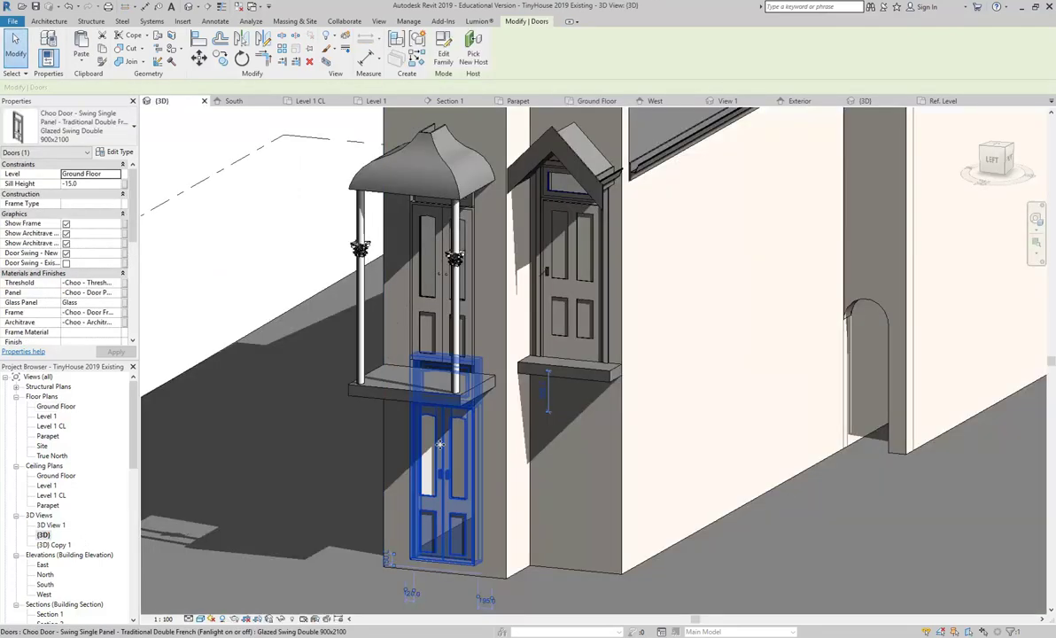
shift+middle_drag(439, 448, 453, 472)
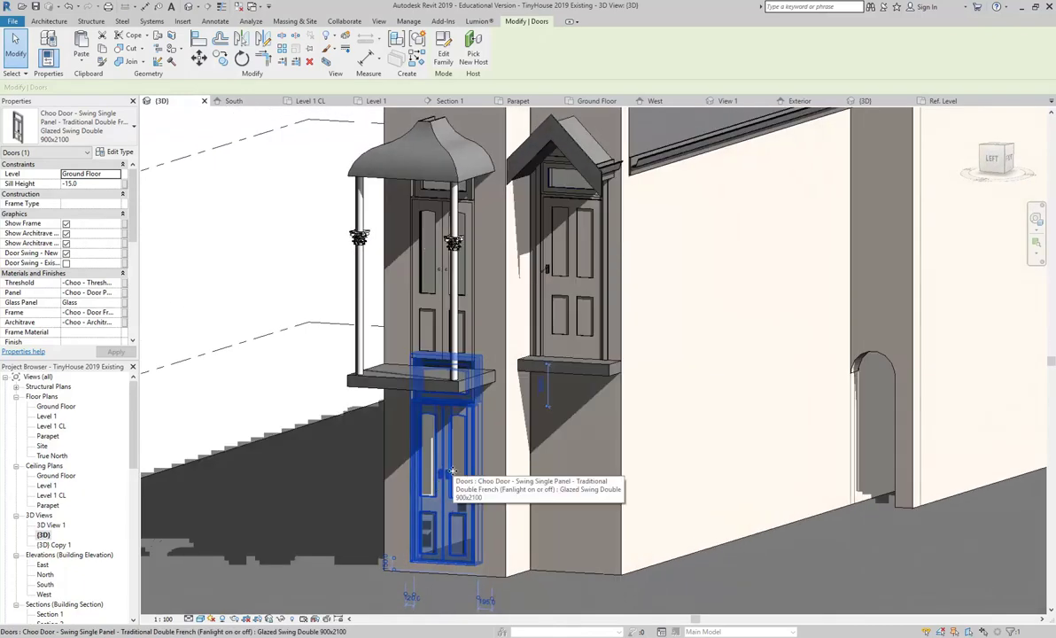
scroll(410, 391, up, 4)
scroll(410, 391, up, 1)
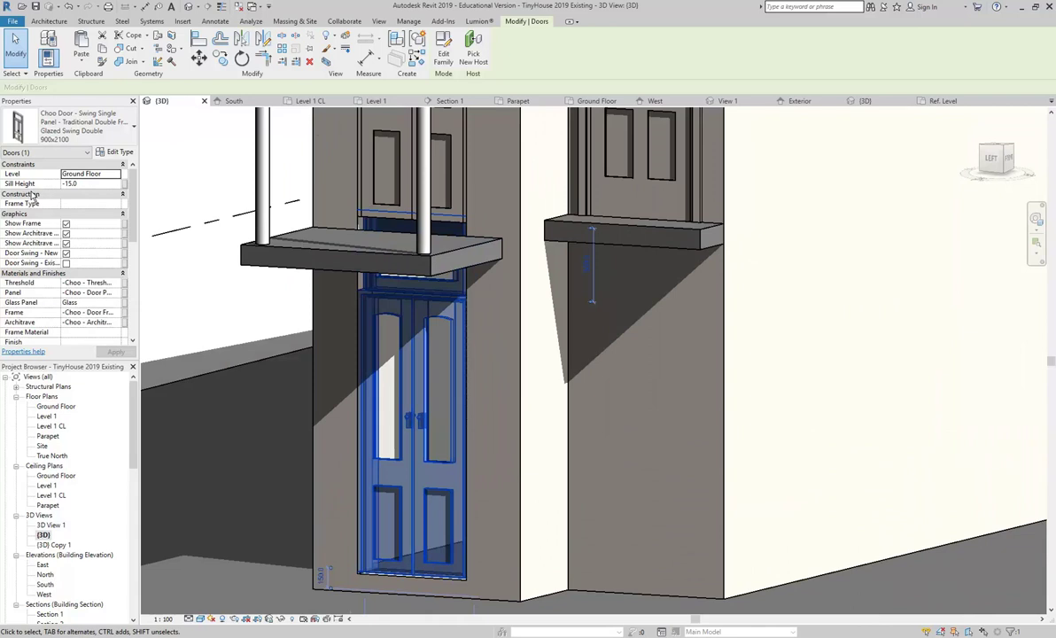
mouse_move(126, 225)
mouse_down()
mouse_move(137, 290)
mouse_move(131, 223)
mouse_up()
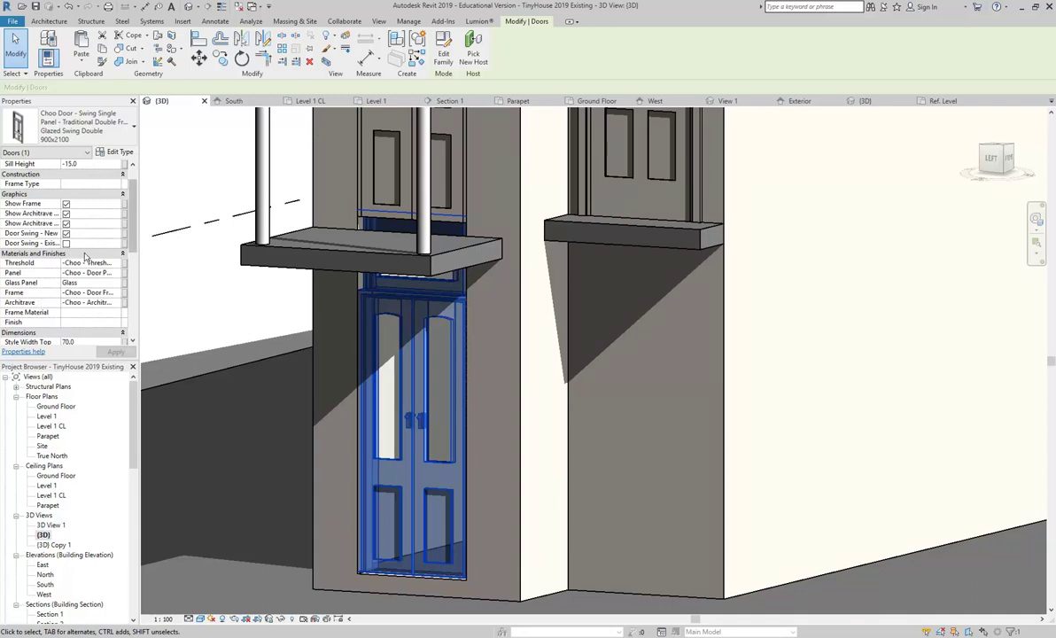
scroll(80, 244, down, 3)
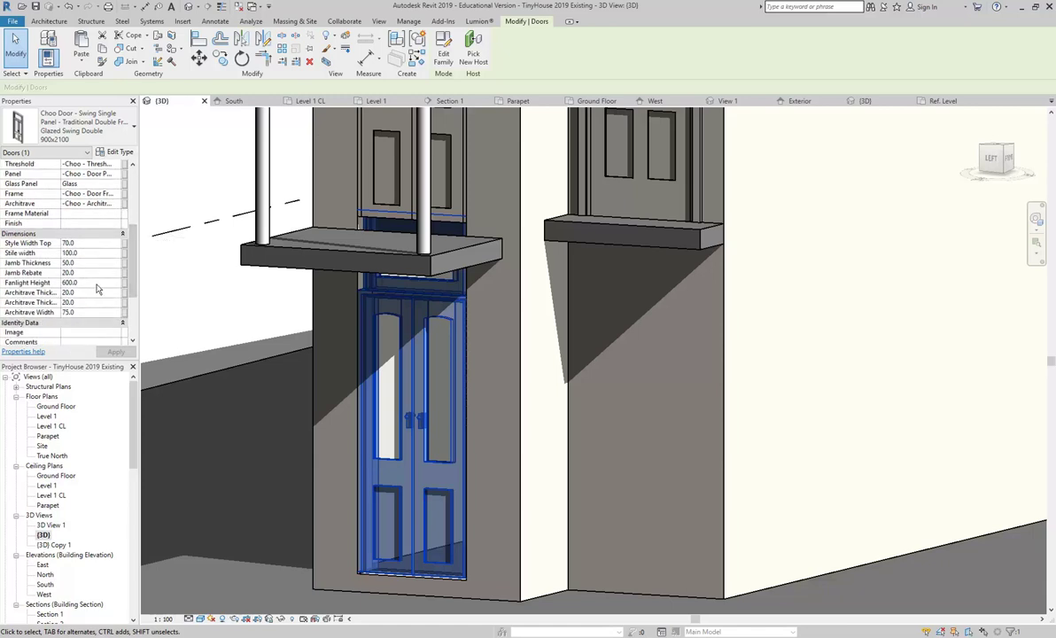
- Commit a Fanlight Height of 200 on the ground-floor door and dismiss the family warning
click(97, 284)
key(Return)
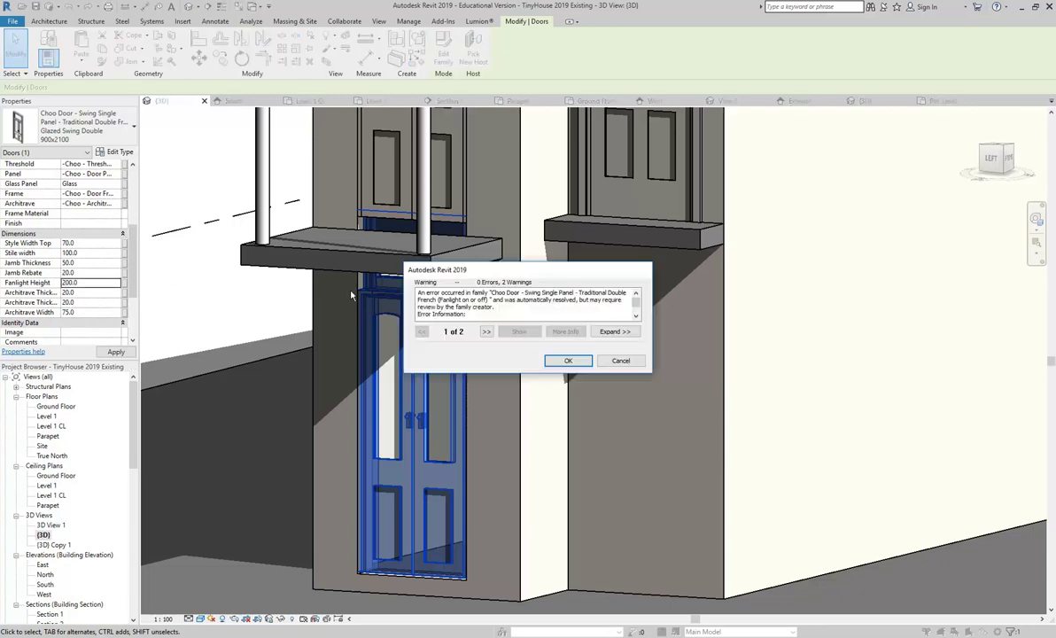
click(568, 361)
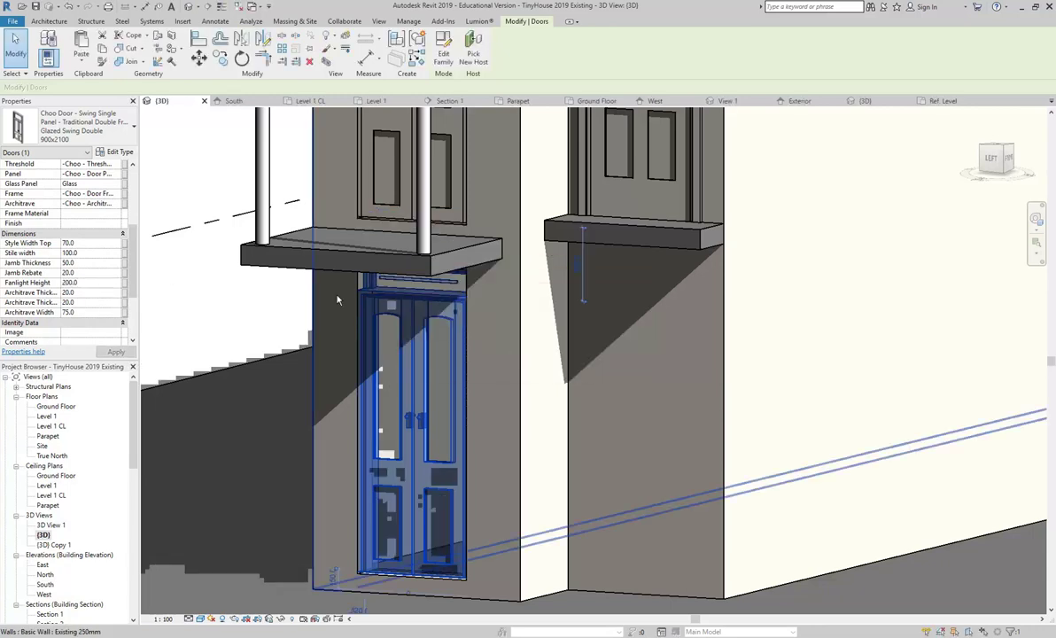
shift+middle_drag(337, 301, 362, 267)
key(Escape)
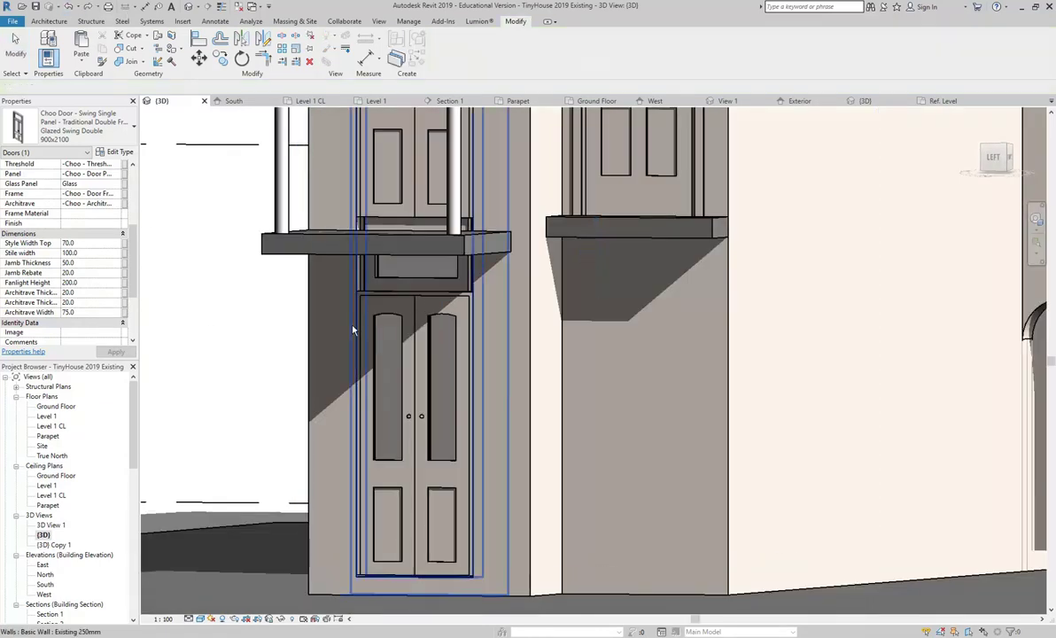
- Reselect the door and change its Fanlight Height to 300
click(396, 298)
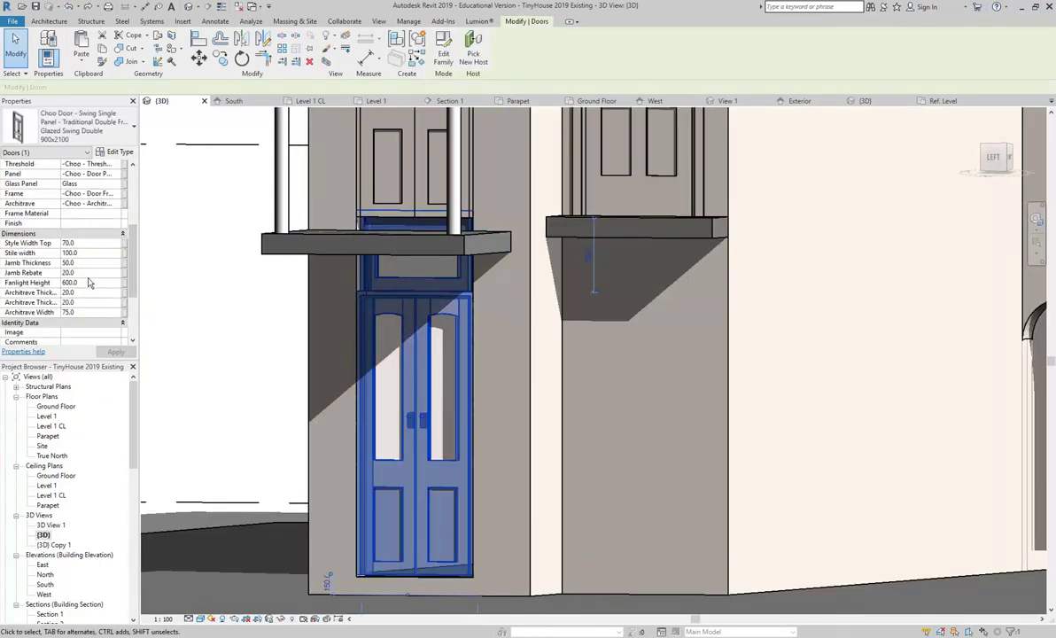
click(95, 283)
text(300)
shift+middle_drag(438, 286, 327, 309)
click(233, 326)
scroll(392, 295, up, 2)
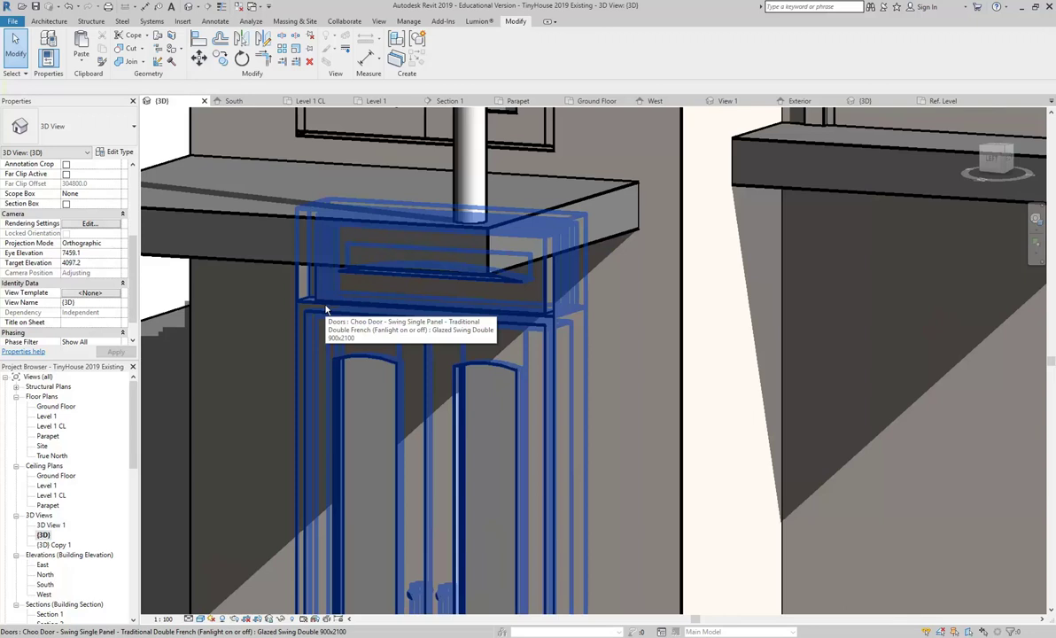
- Set the door's Fanlight Height to 0 and dismiss the warning
click(326, 309)
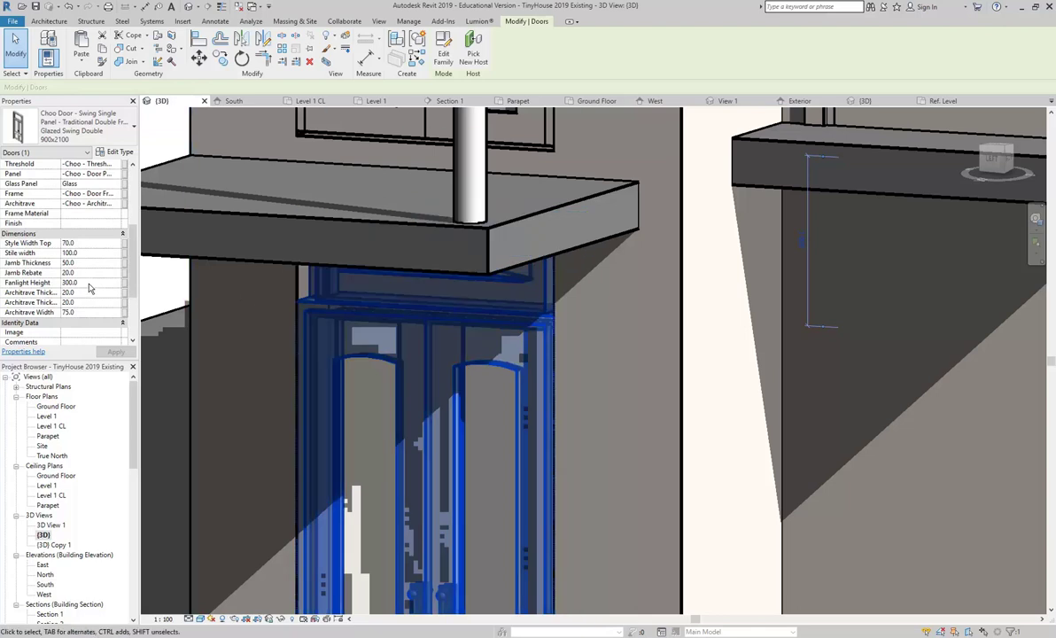
click(90, 283)
text(0)
key(Return)
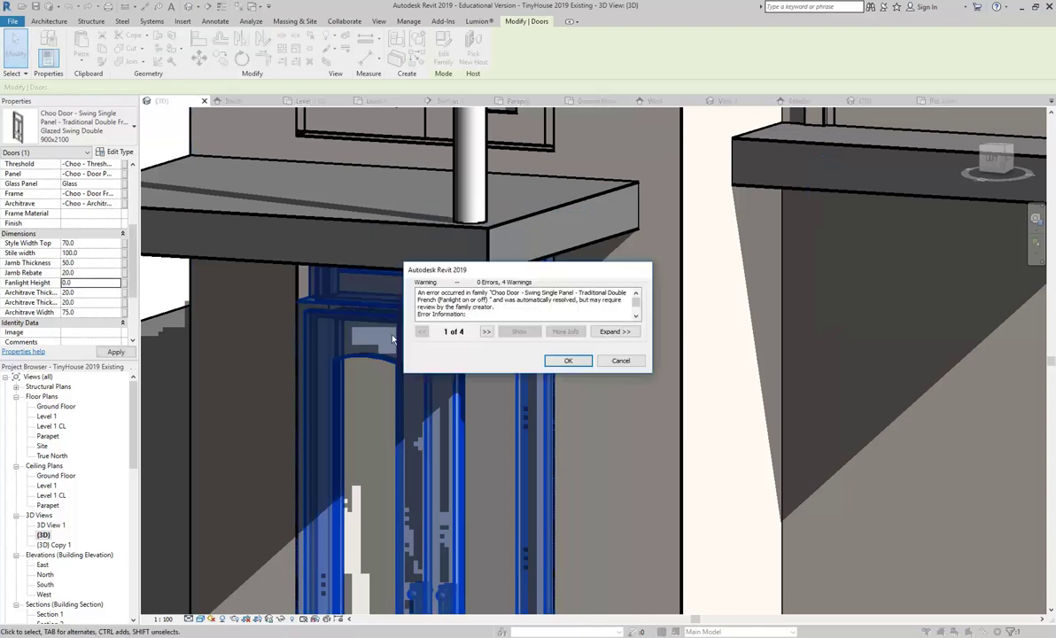
click(542, 335)
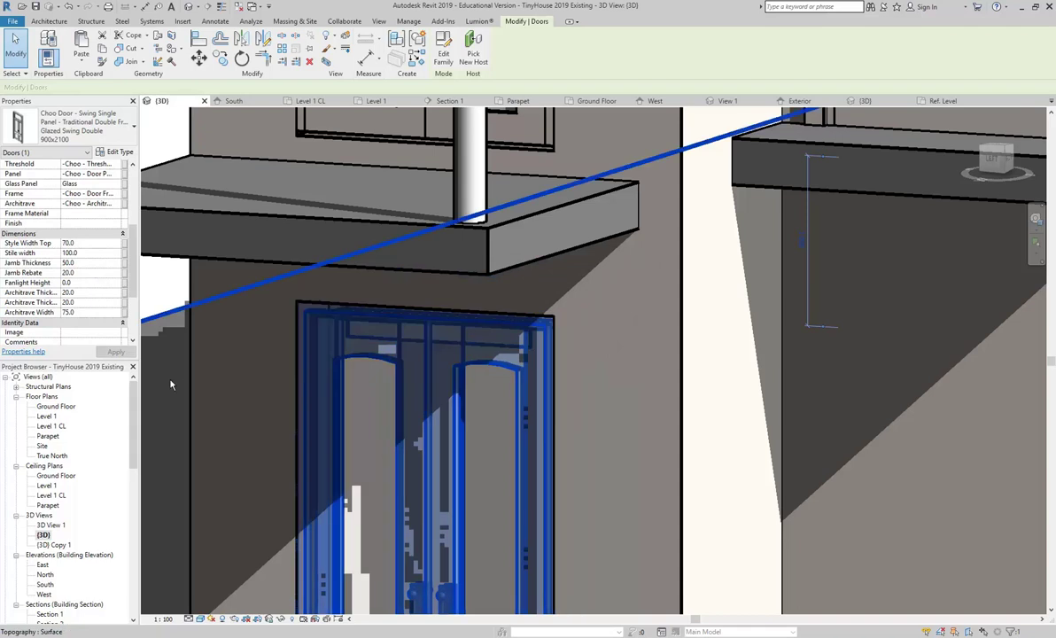
scroll(180, 187, down, 2)
click(180, 187)
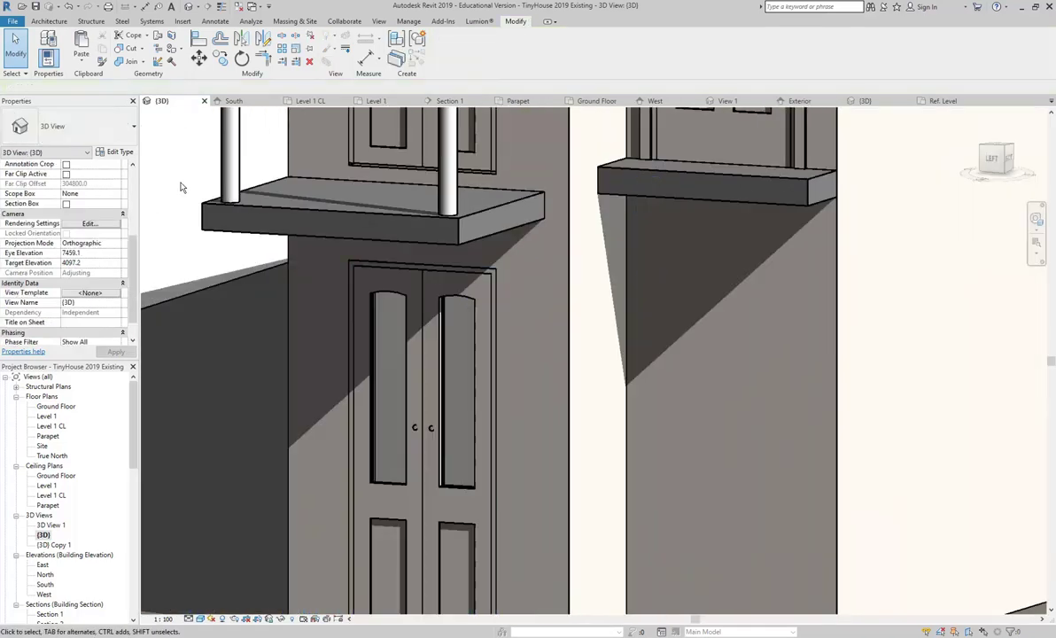
scroll(408, 279, up, 5)
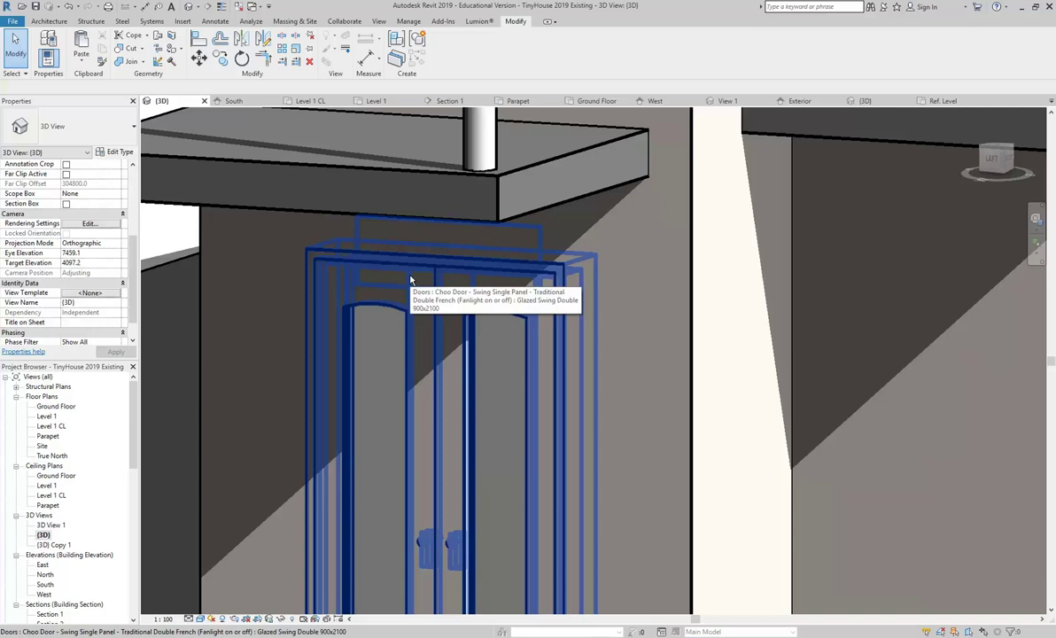
shift+middle_drag(411, 280, 428, 334)
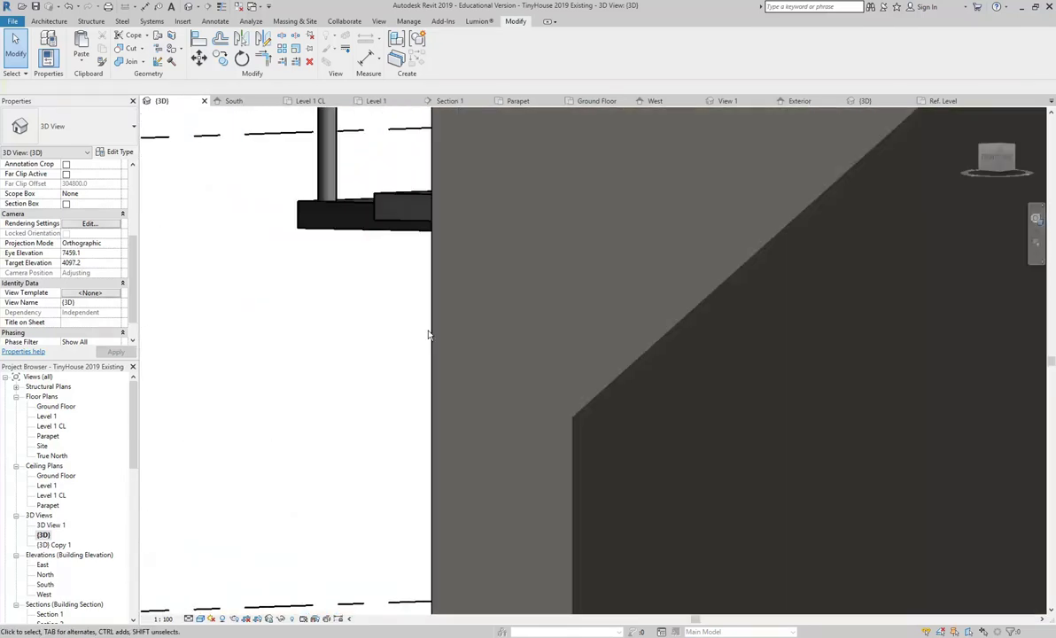
double_click(52, 527)
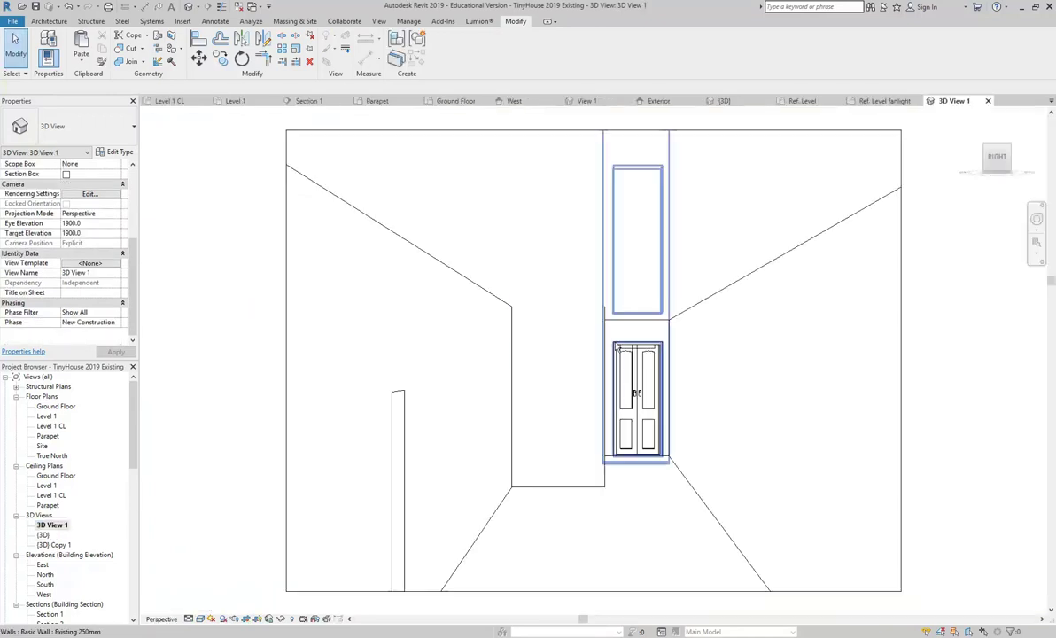
scroll(663, 359, up, 5)
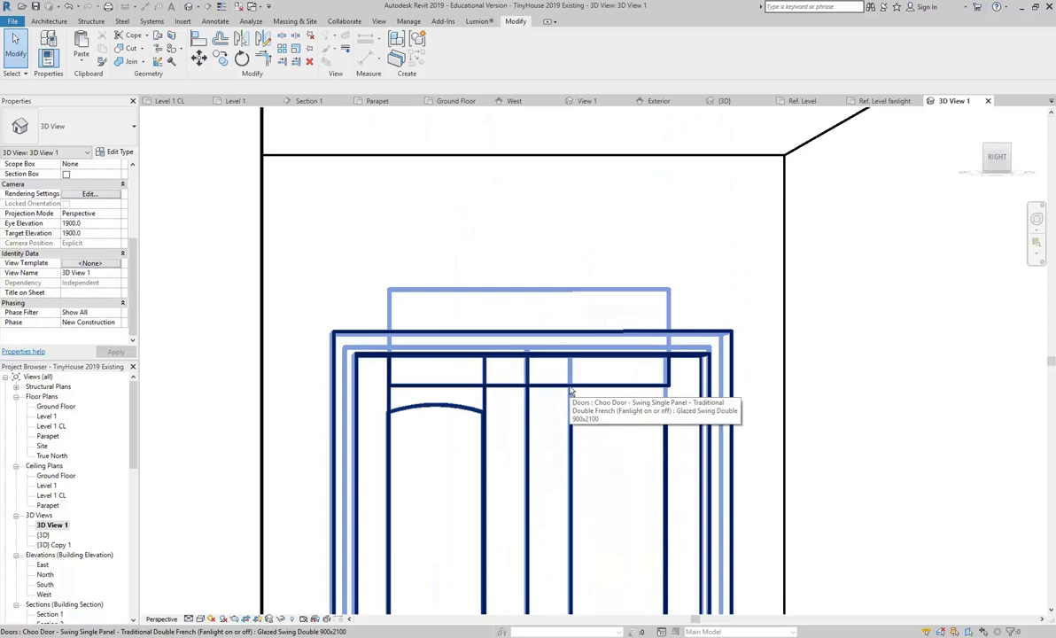
scroll(570, 391, down, 4)
scroll(395, 299, down, 1)
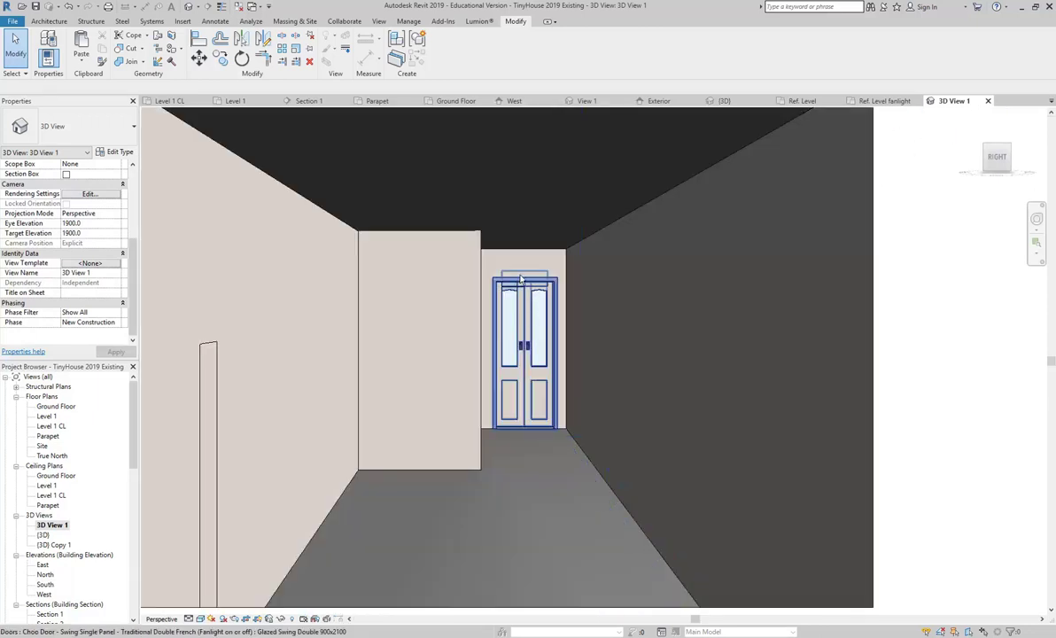
scroll(519, 279, up, 5)
shift+middle_drag(528, 478, 131, 445)
double_click(43, 534)
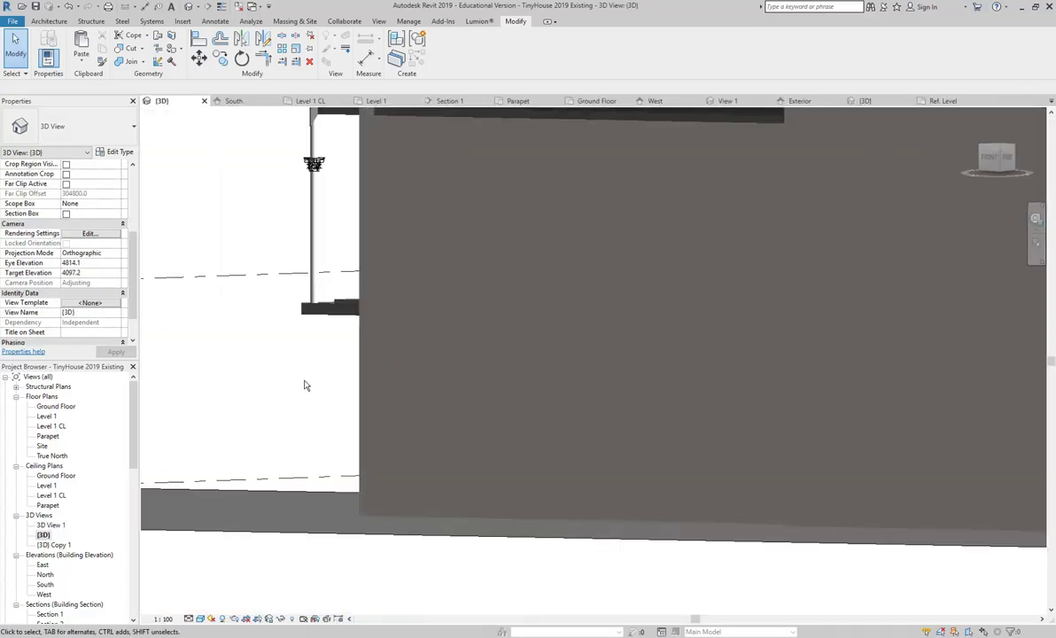
- Select and zoom in on the lower door to confirm it has no fanlight, then orbit to an oblique view
scroll(304, 386, down, 5)
shift+middle_drag(401, 401, 316, 427)
click(342, 412)
scroll(346, 407, up, 5)
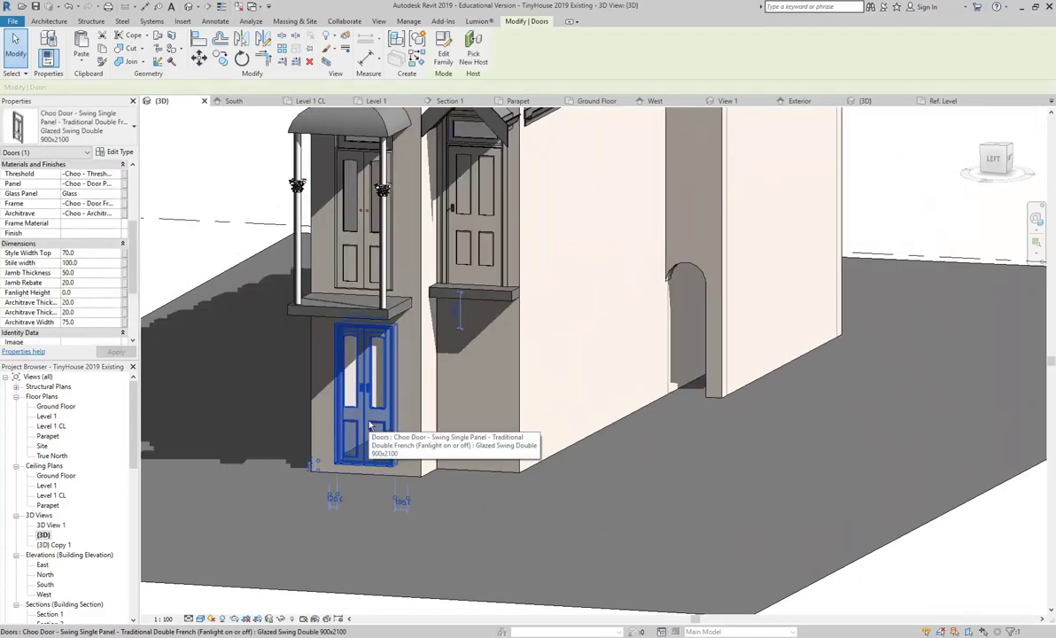
scroll(371, 427, up, 3)
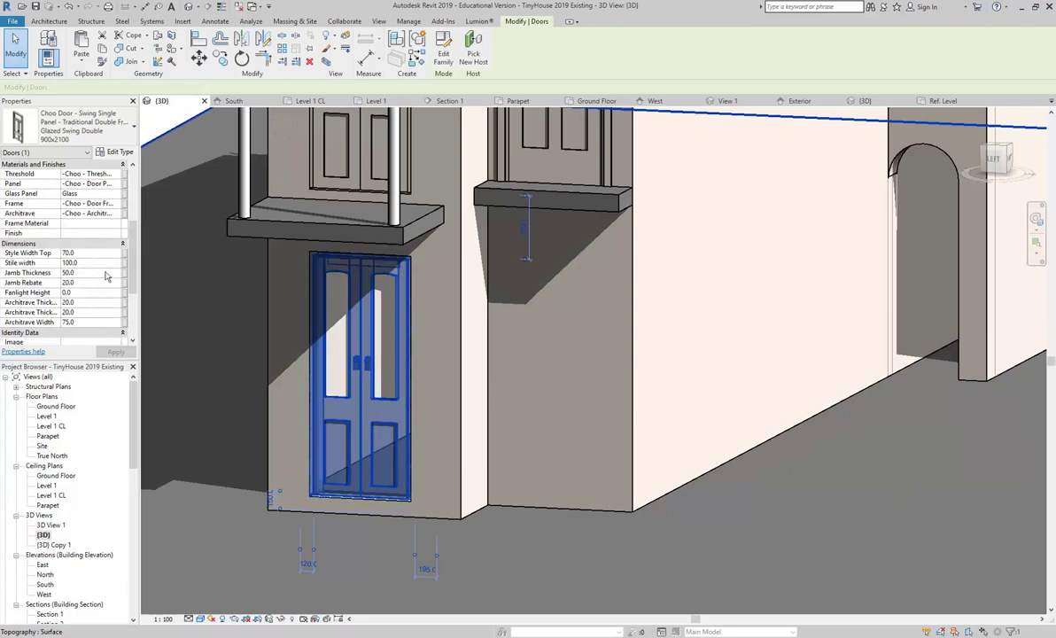
scroll(104, 204, up, 4)
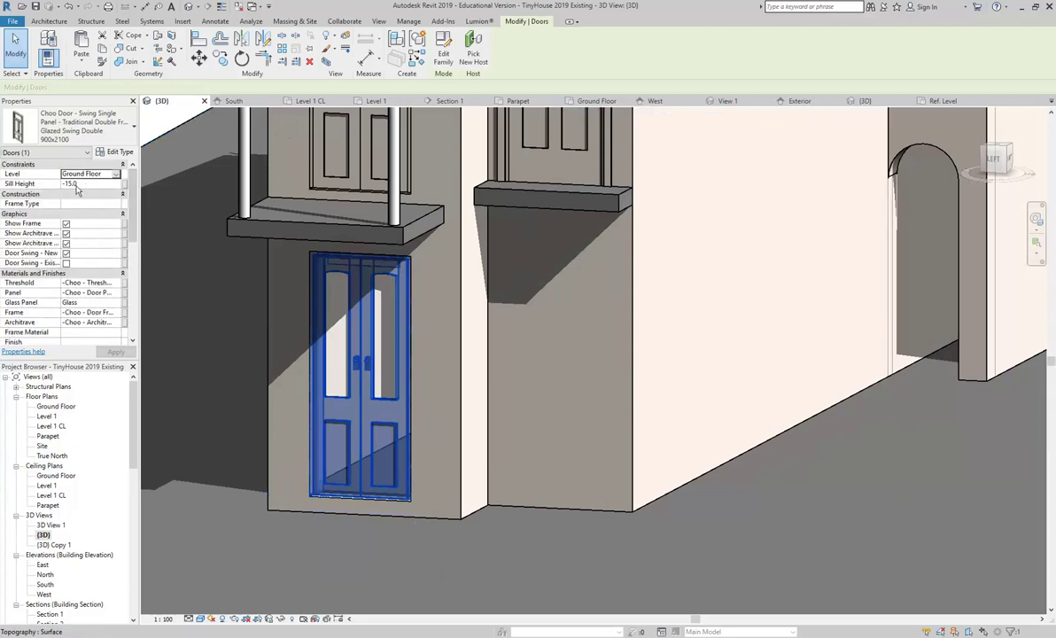
scroll(331, 495, up, 5)
key(Escape)
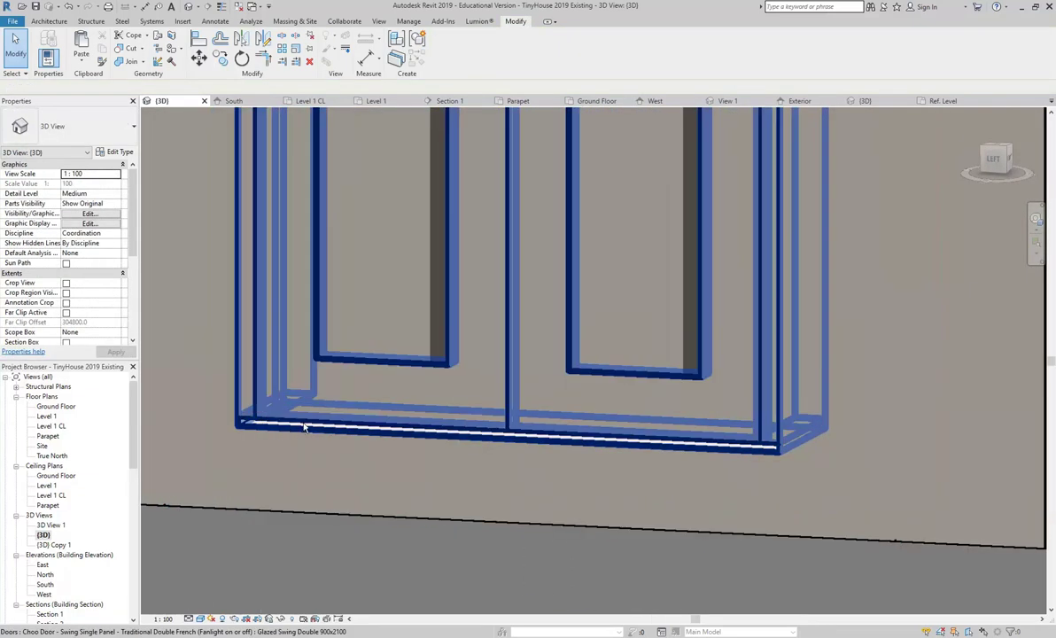
scroll(304, 428, down, 6)
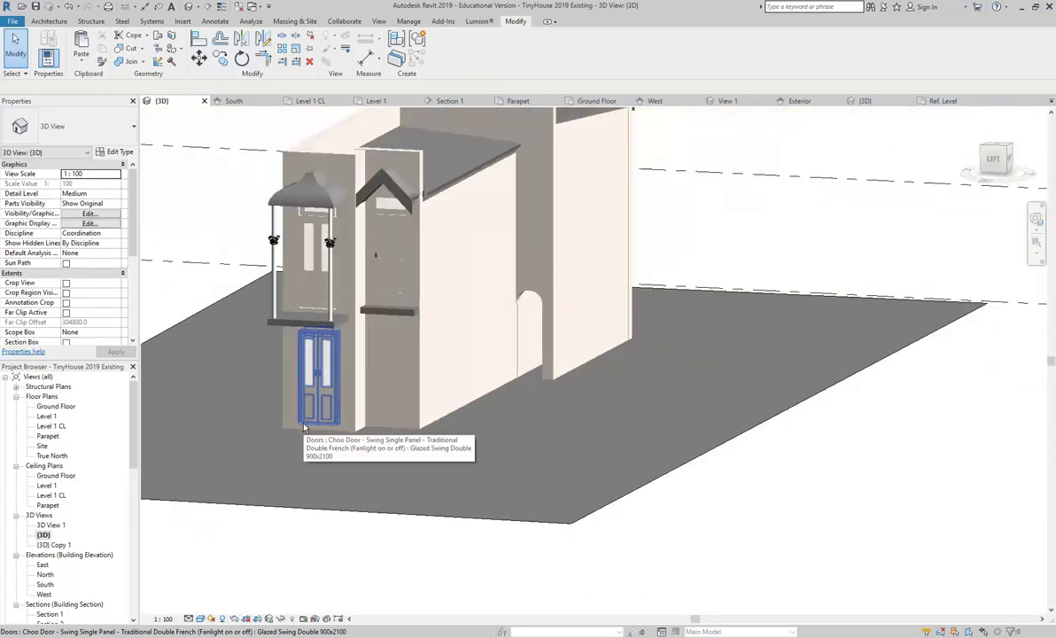
shift+middle_drag(281, 393, 182, 405)
- Open the Ground Floor plan and frame the entrance room and bathroom
double_click(54, 407)
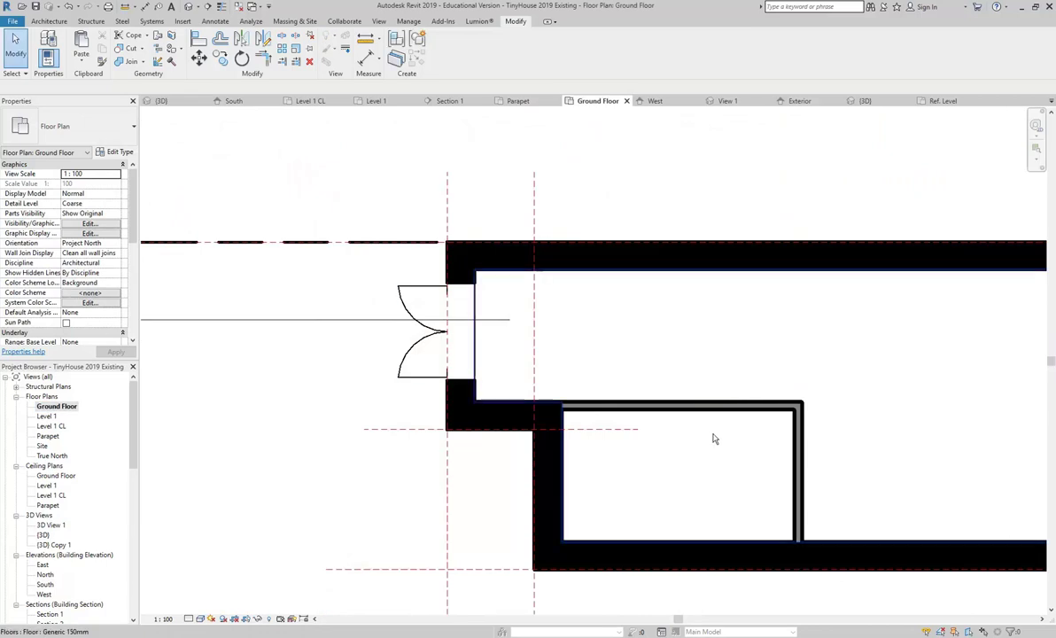
scroll(337, 382, down, 2)
middle_drag(337, 382, 449, 422)
scroll(450, 422, up, 2)
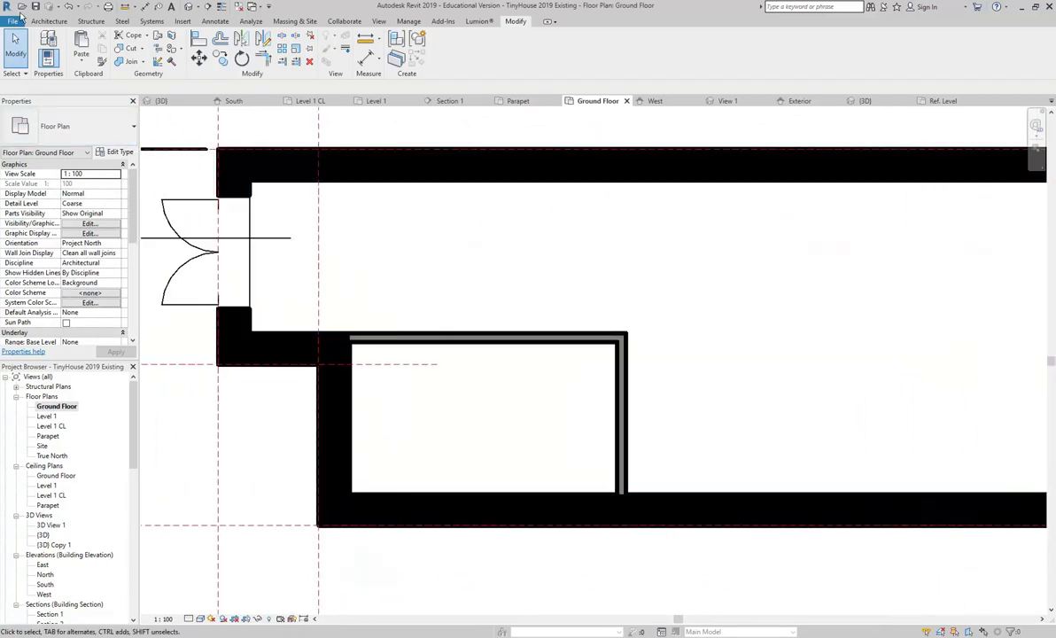
- Load Toilet-Domestic-3D from Plumbing > Architectural > Fixtures and place it on the bathroom's left wall
click(48, 20)
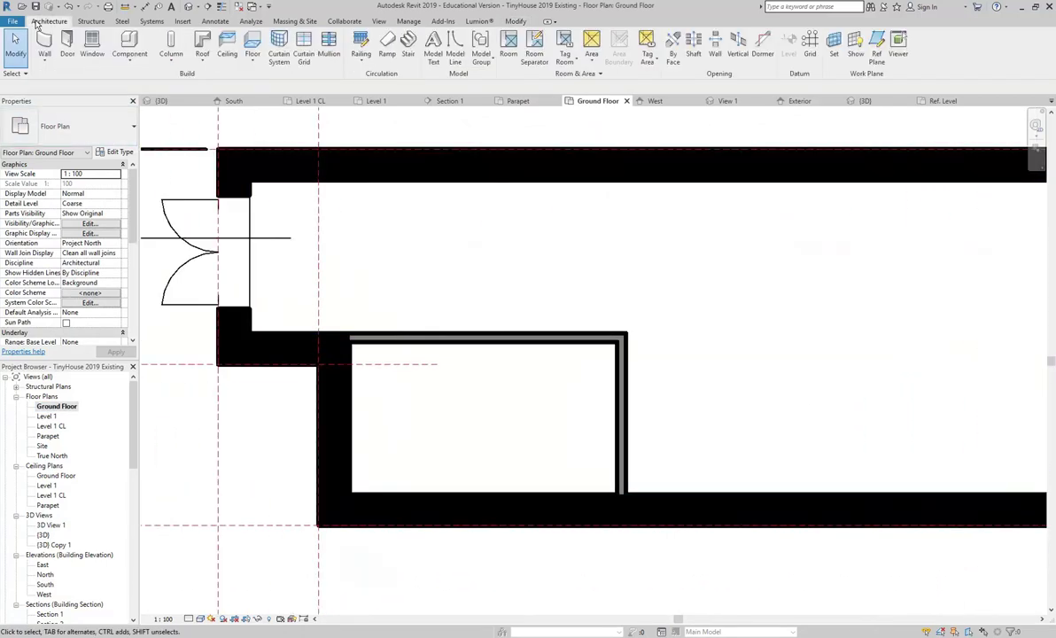
click(126, 39)
click(444, 54)
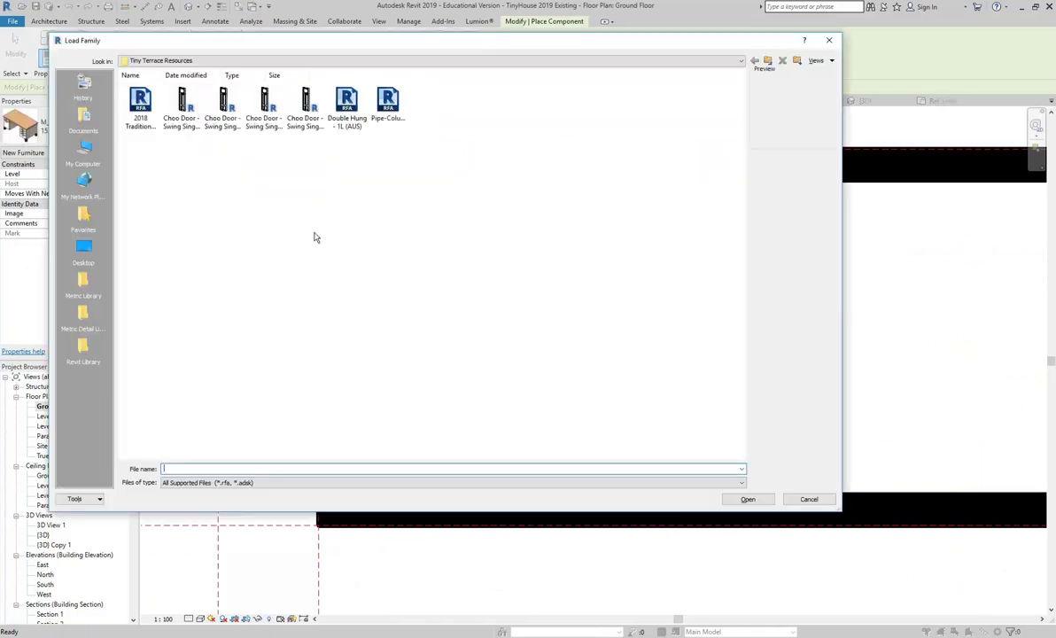
click(79, 290)
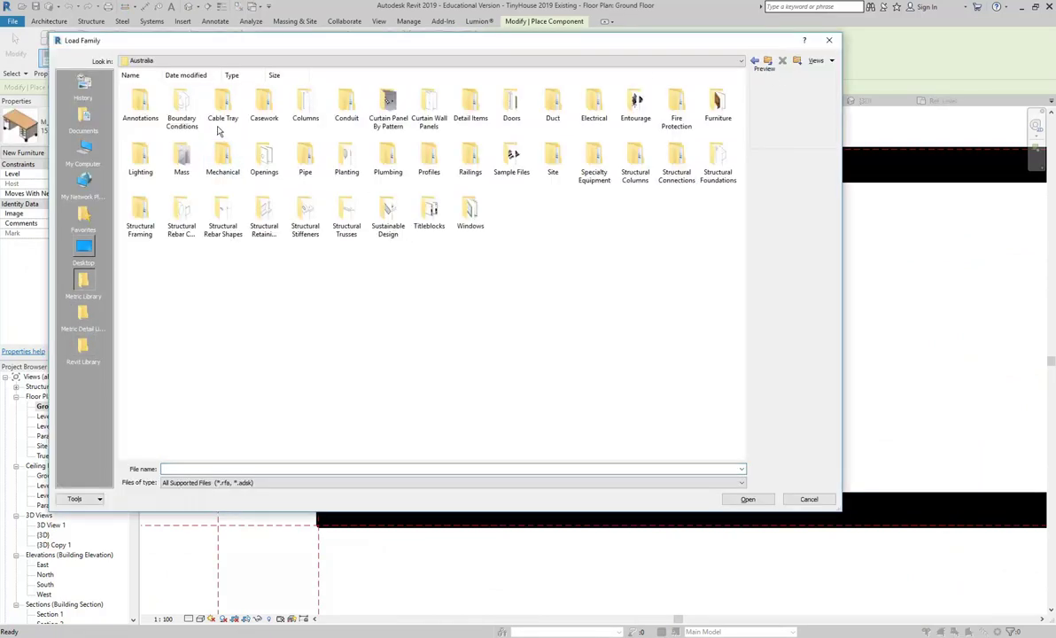
double_click(387, 162)
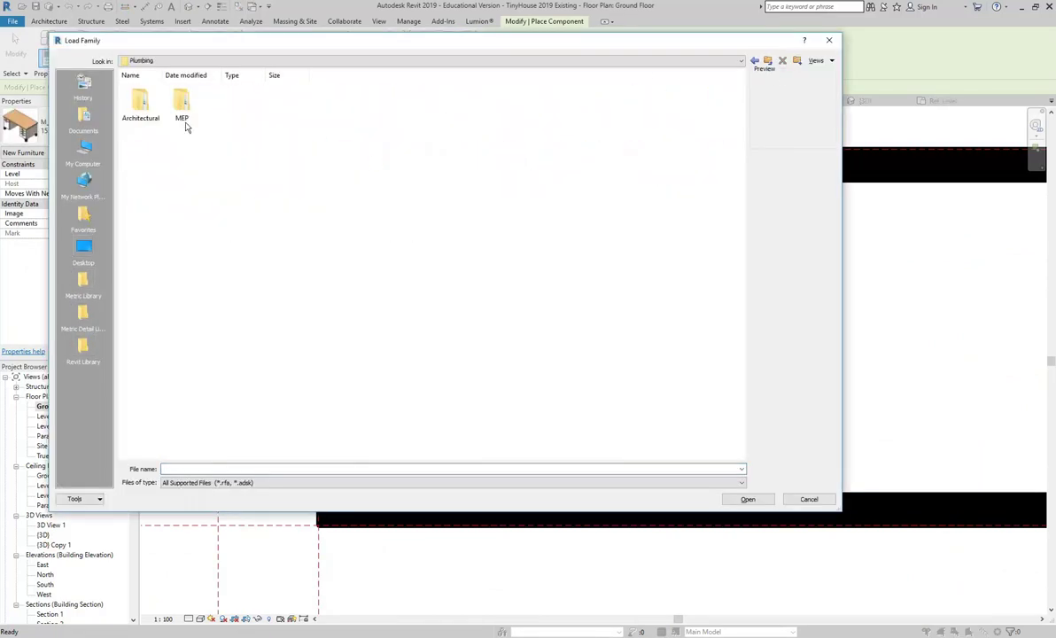
double_click(140, 106)
double_click(138, 107)
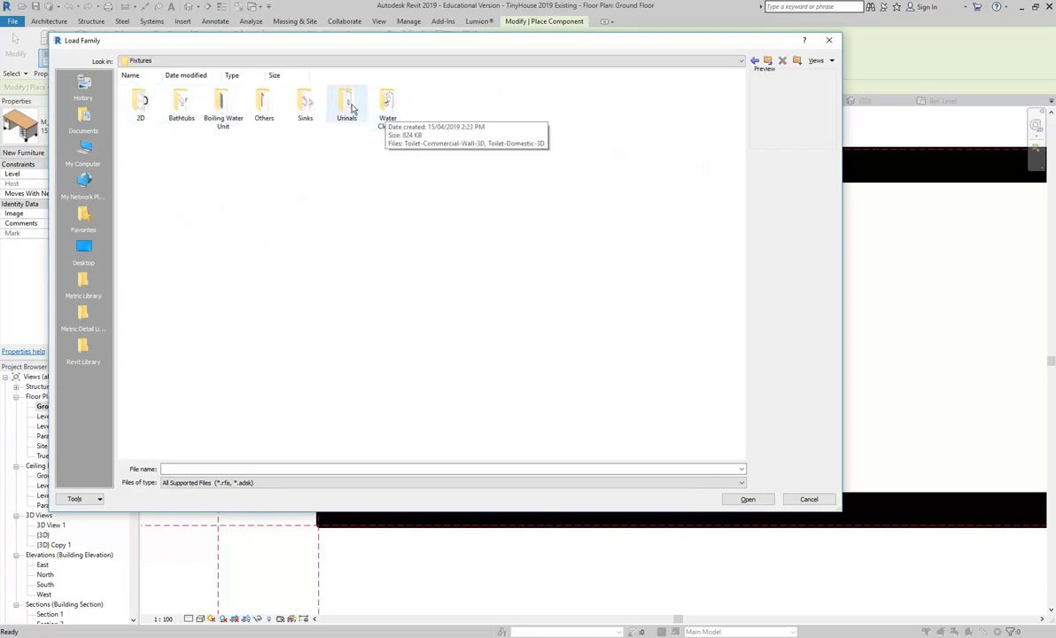
double_click(387, 102)
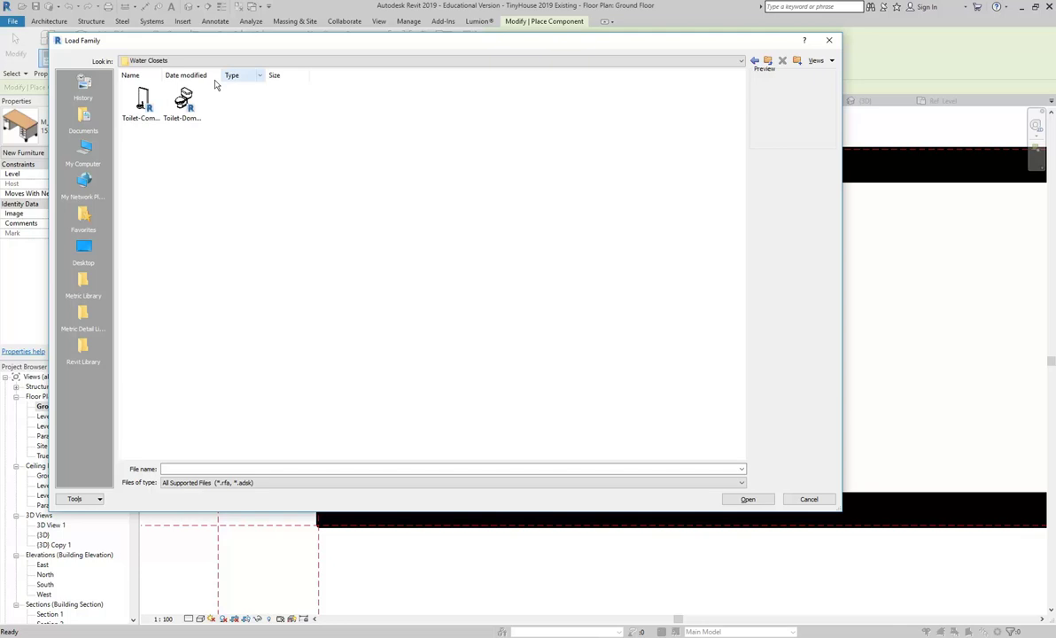
click(182, 99)
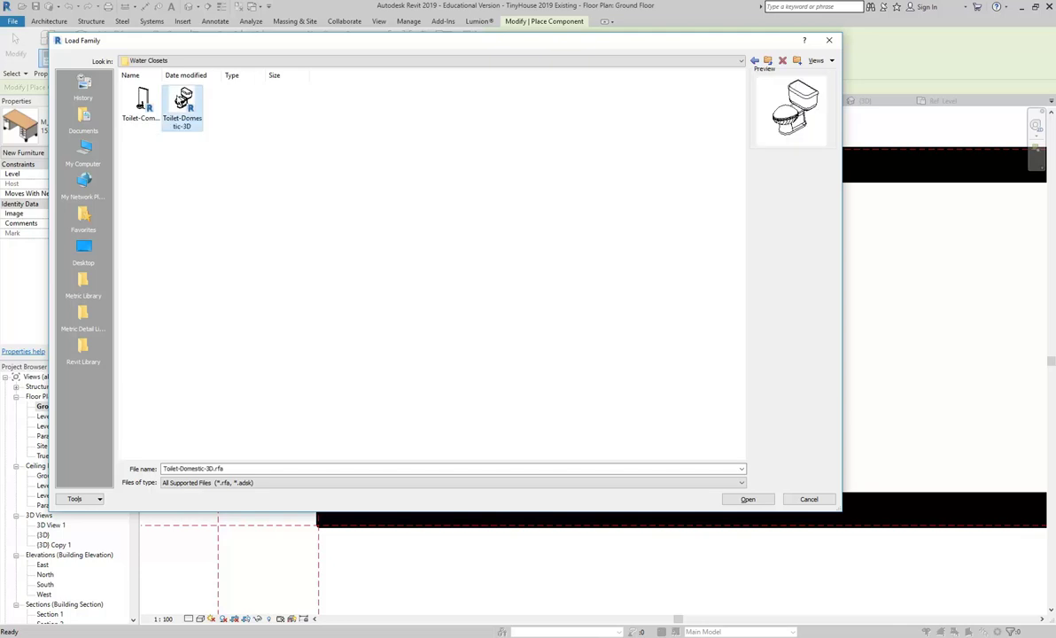
double_click(179, 99)
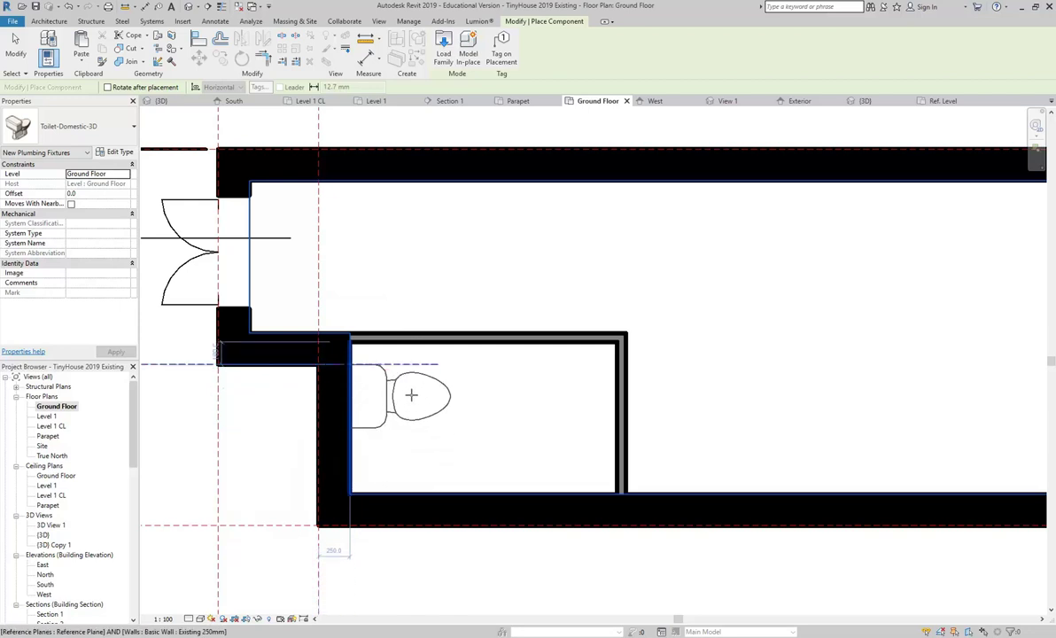
click(411, 395)
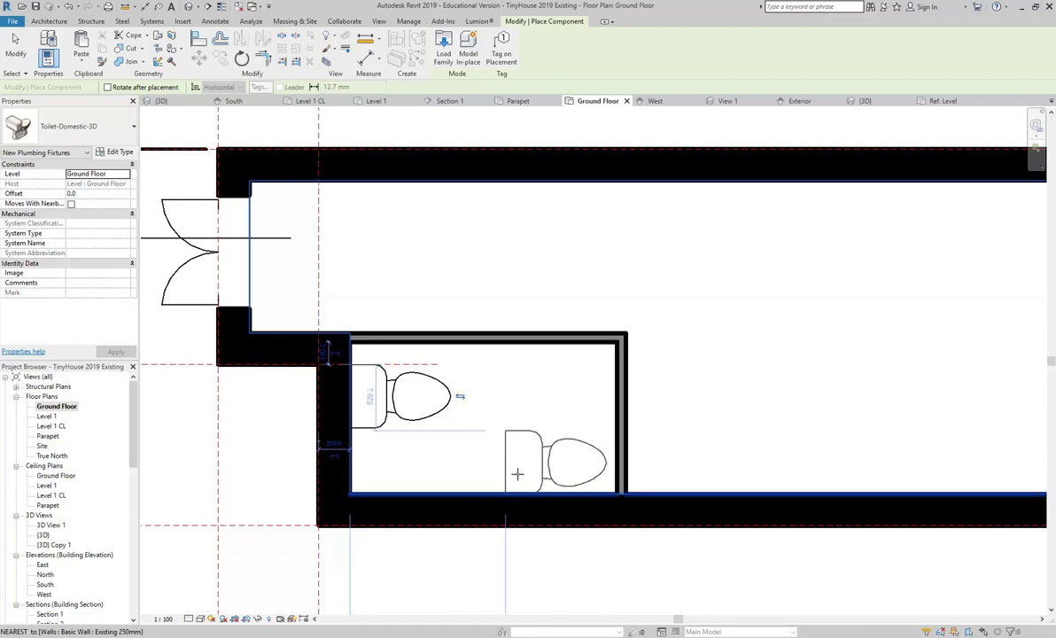
- Load Sink Vanity-Square 500 x 440mm from Sinks and place it on the bathroom's bottom wall
click(443, 47)
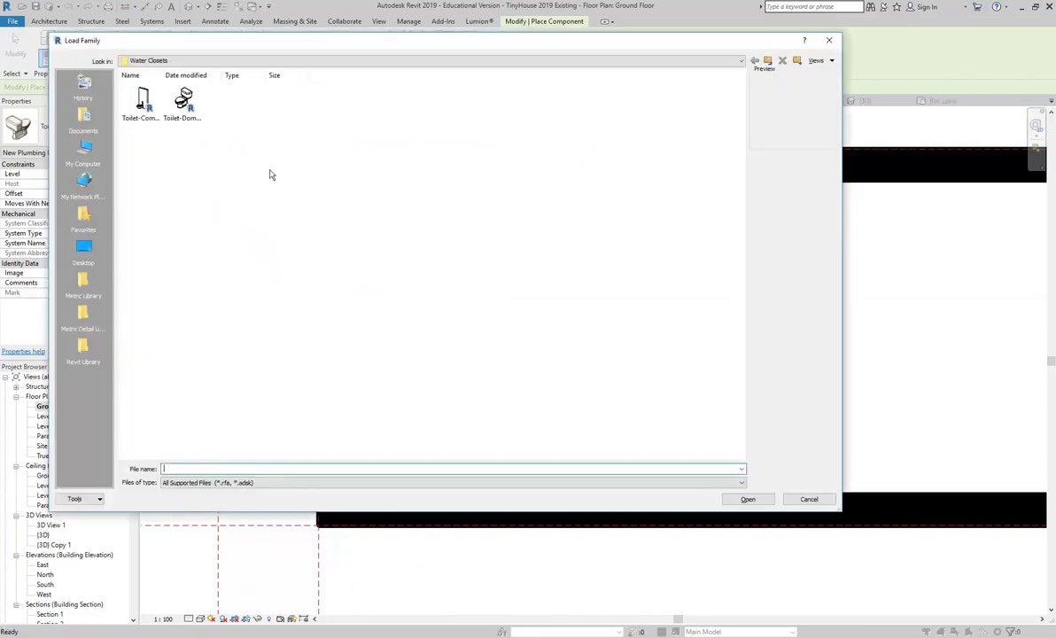
click(768, 62)
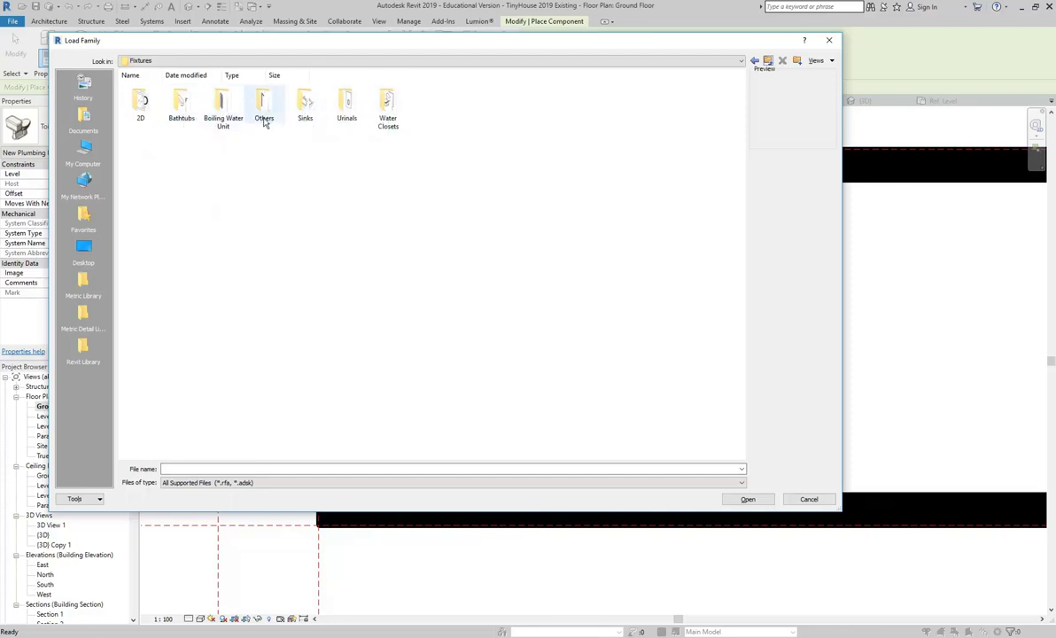
double_click(304, 108)
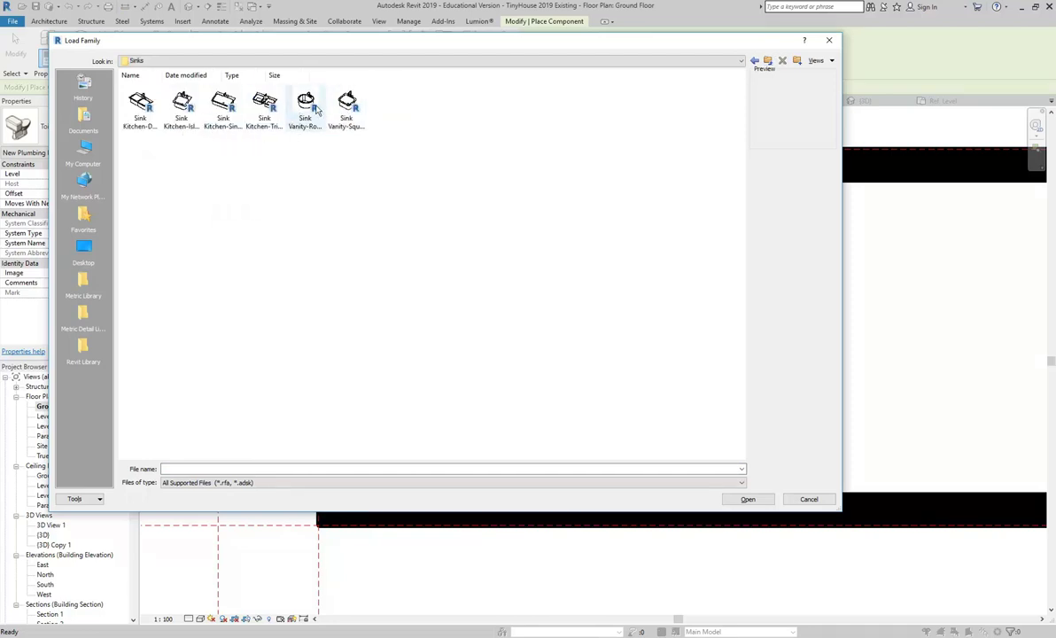
double_click(348, 104)
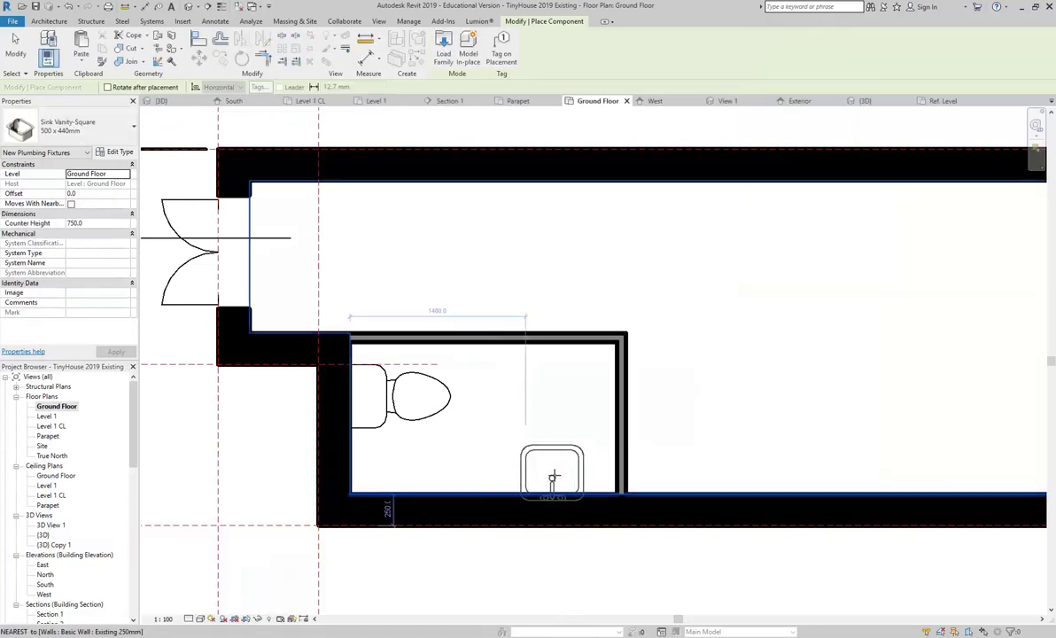
click(557, 471)
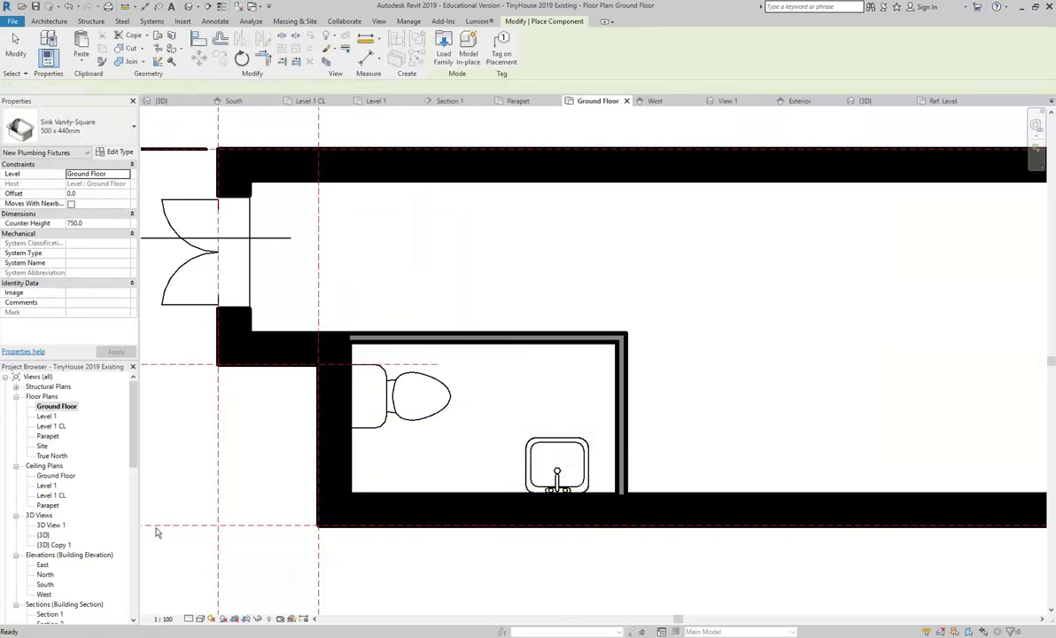
key(Escape)
key(Escape)
scroll(71, 514, down, 2)
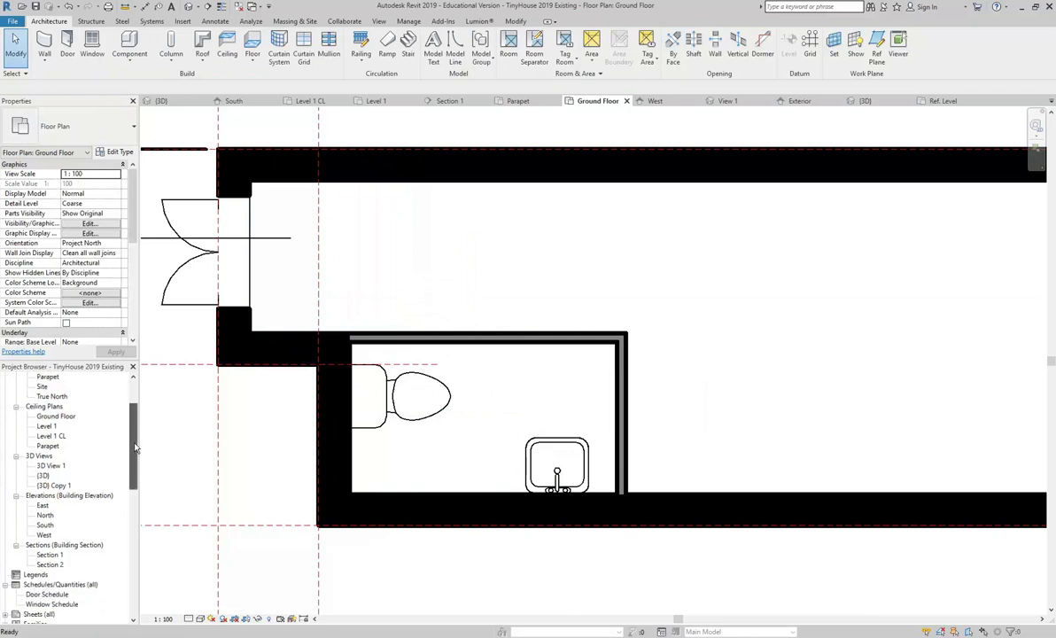
- Inspect the door hoods in the West elevation, then switch to the Level 1 CL floor plan
double_click(45, 536)
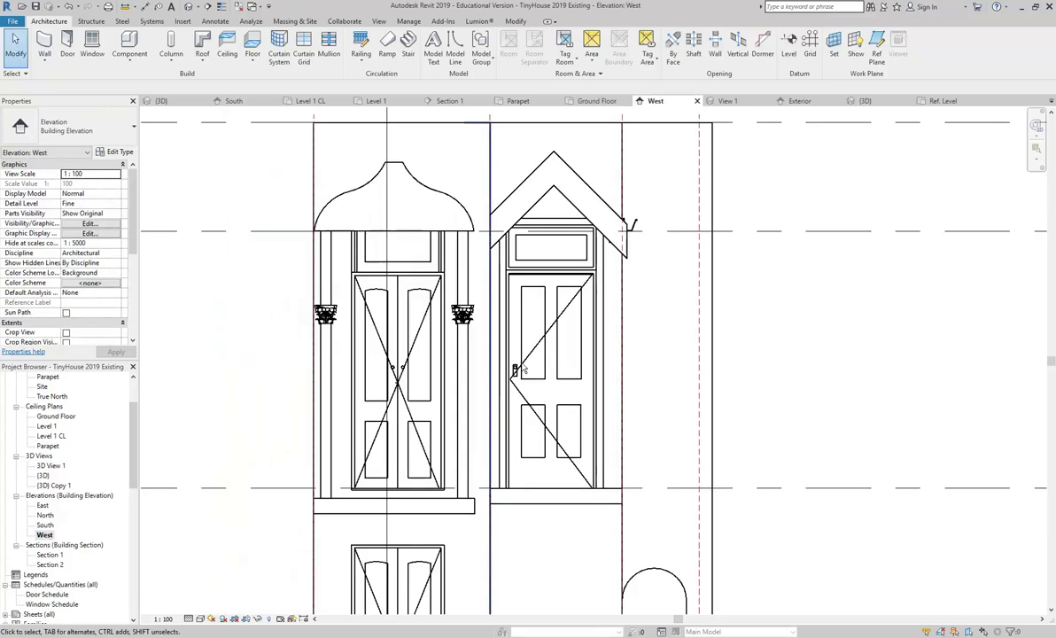
middle_drag(578, 133, 551, 284)
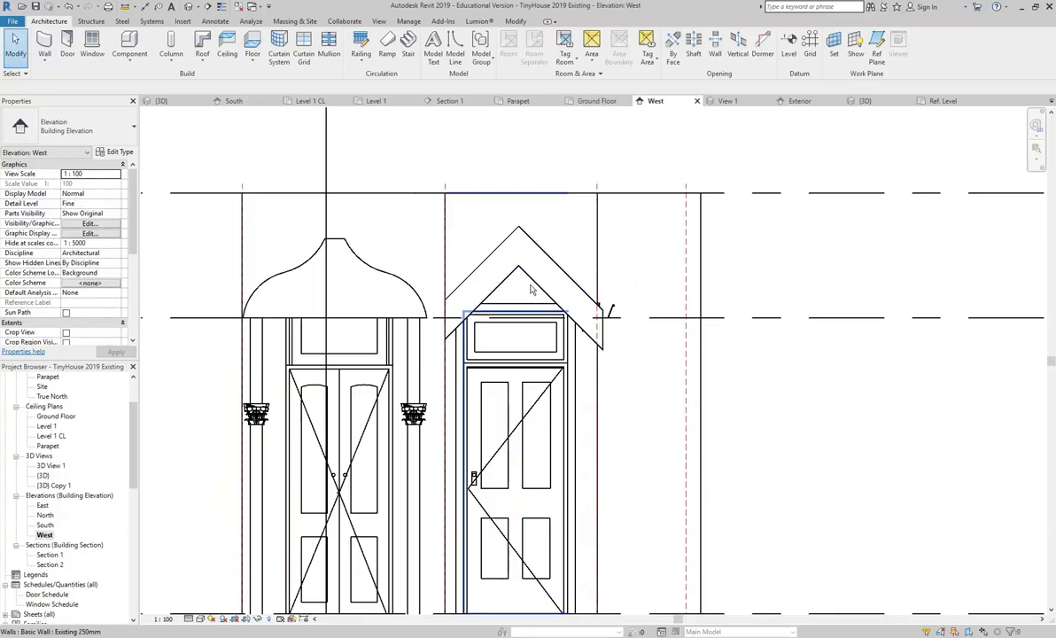
scroll(505, 292, up, 3)
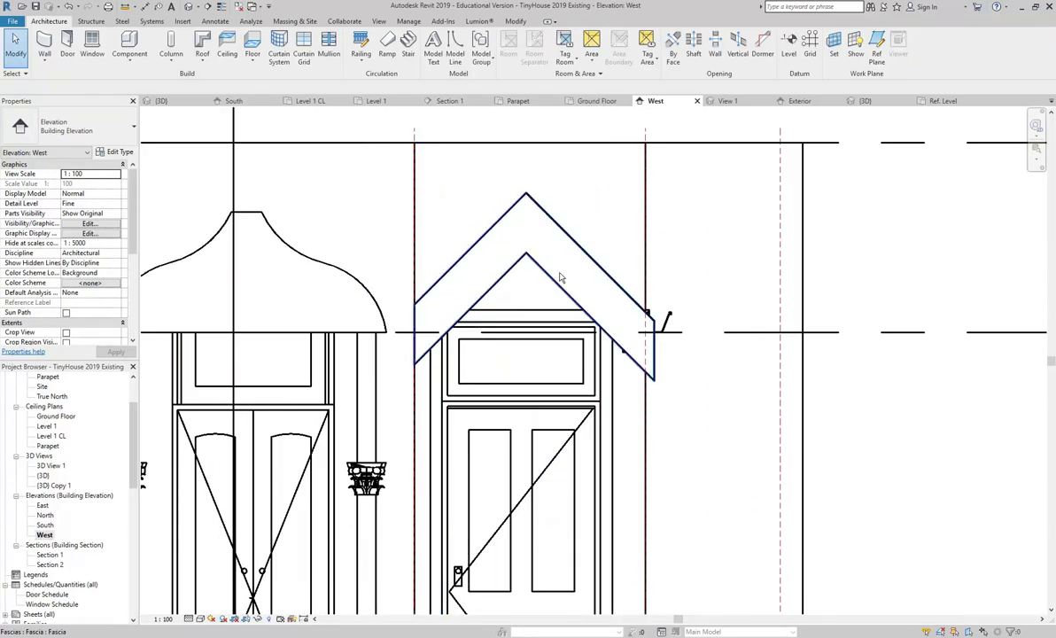
scroll(426, 293, down, 2)
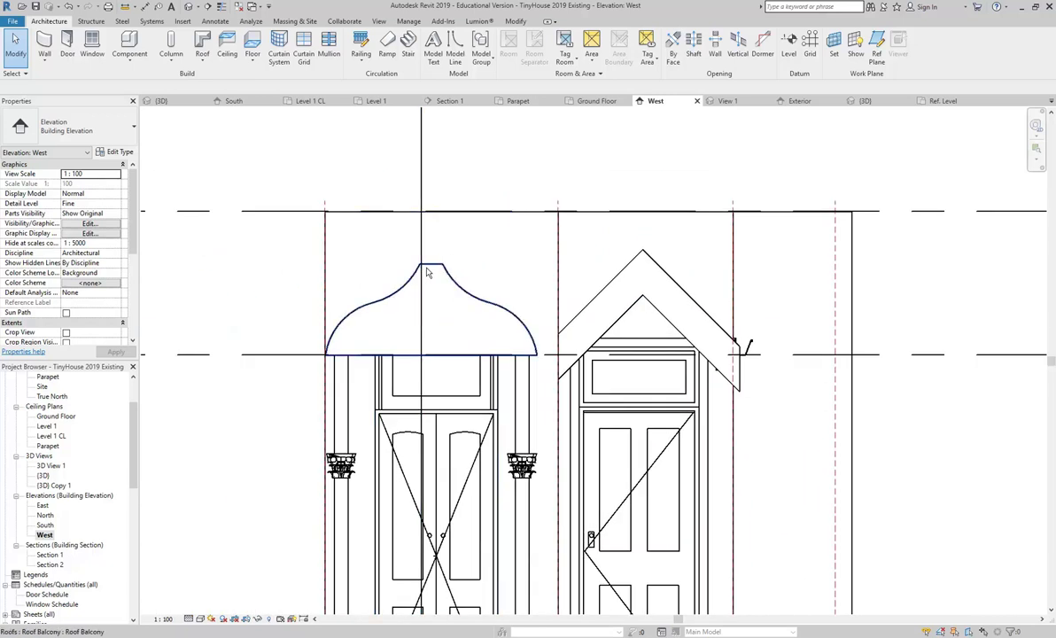
scroll(427, 268, up, 3)
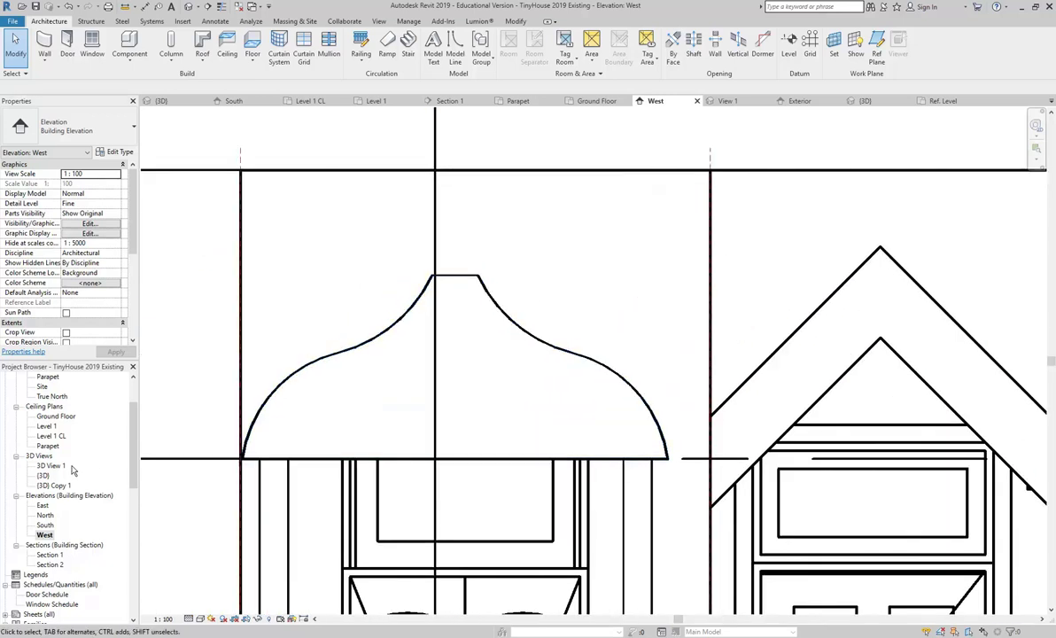
scroll(93, 470, up, 3)
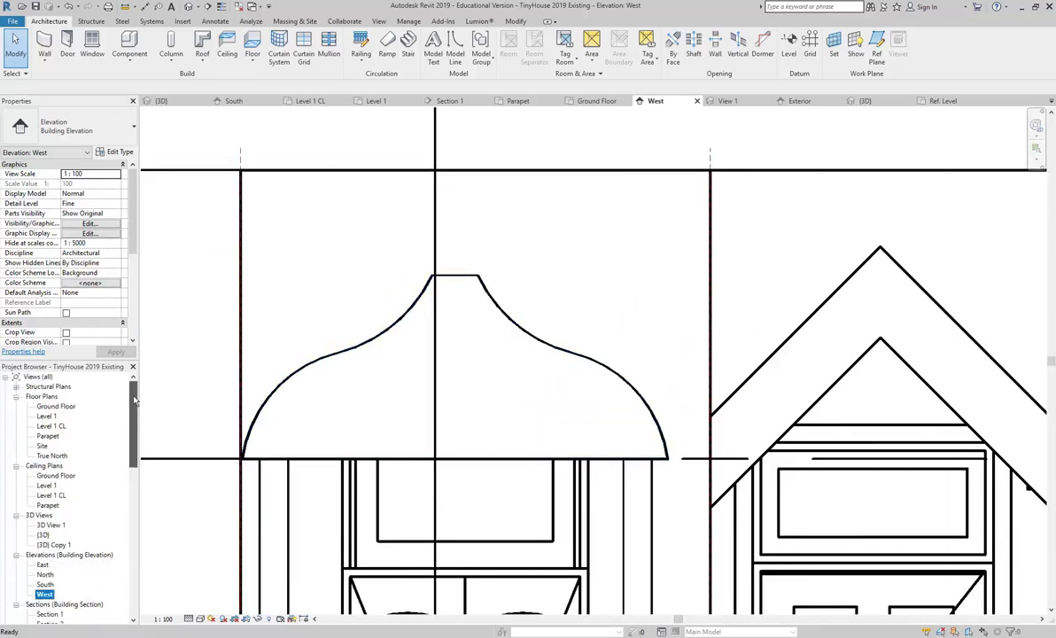
double_click(51, 426)
scroll(421, 415, up, 3)
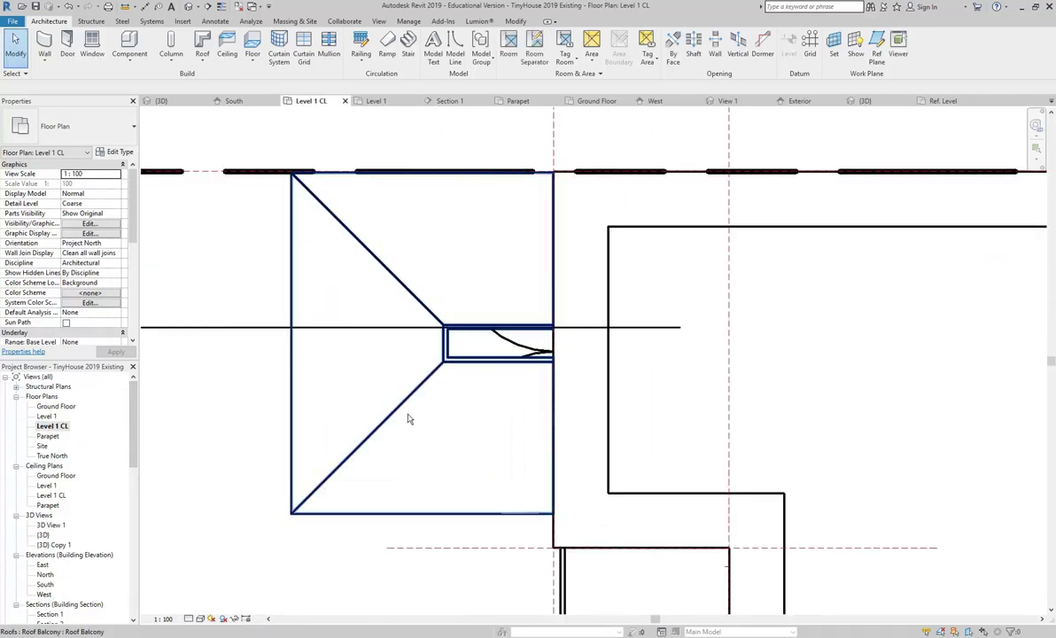
- Select the Roof Balcony in the Level 1 CL plan and use Edit In-Place
click(398, 415)
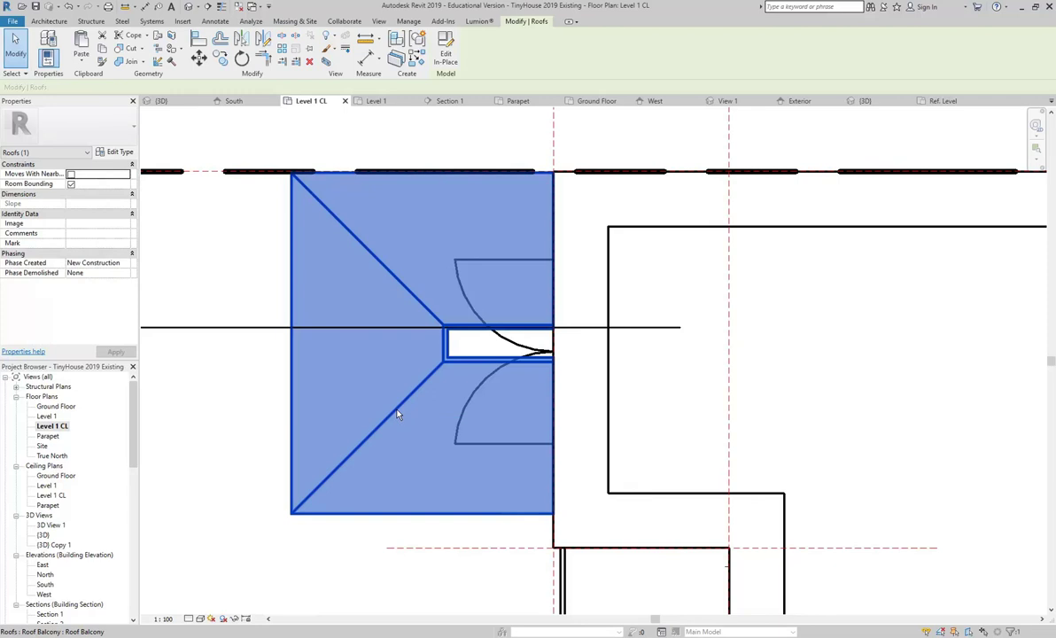
click(240, 132)
click(129, 55)
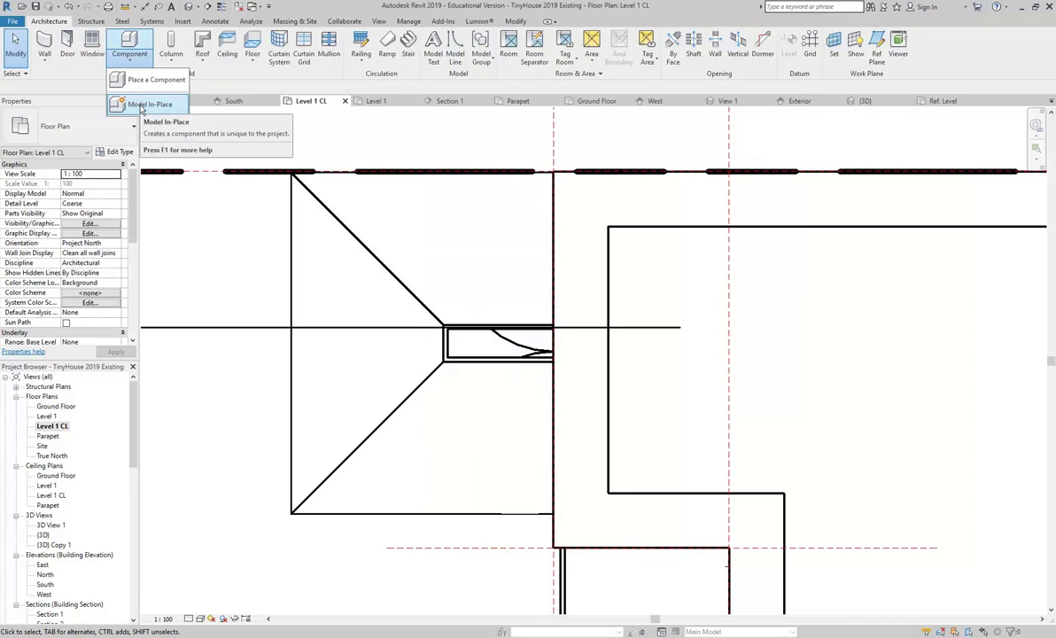
click(423, 180)
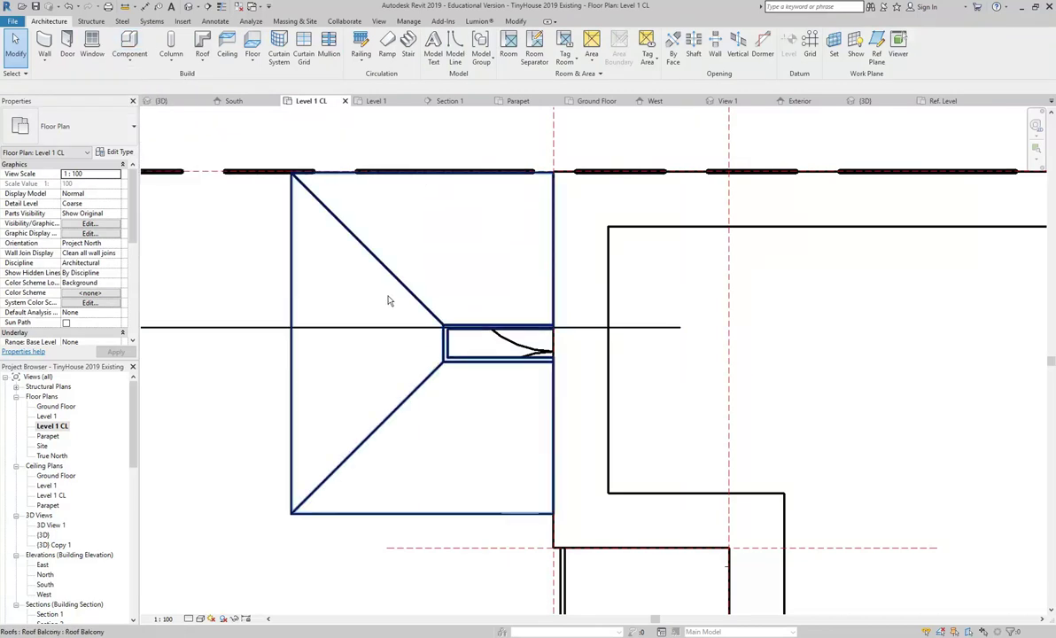
click(379, 268)
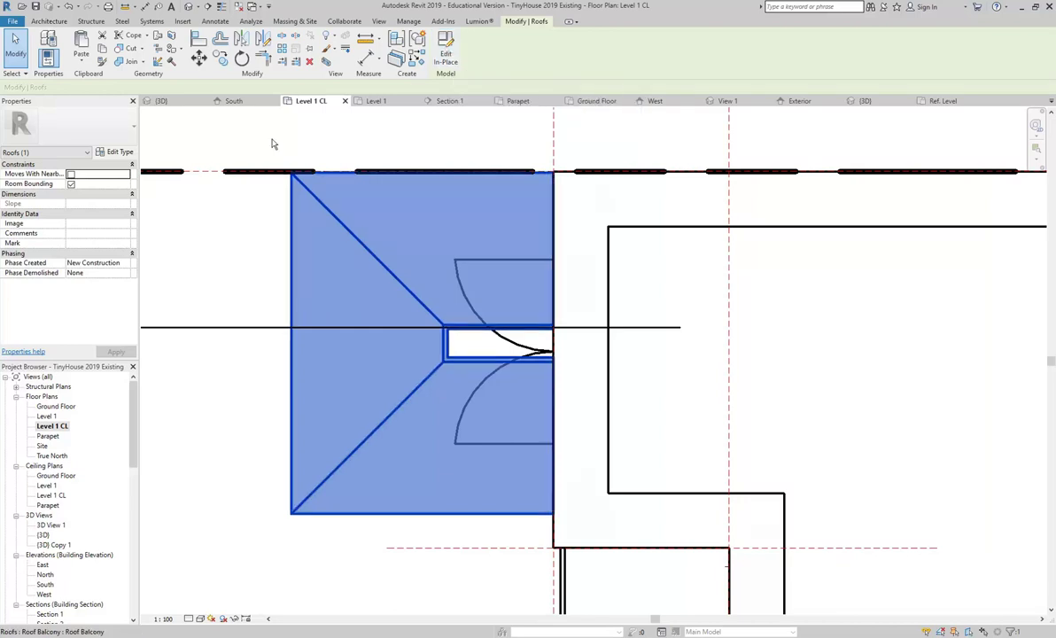
click(443, 51)
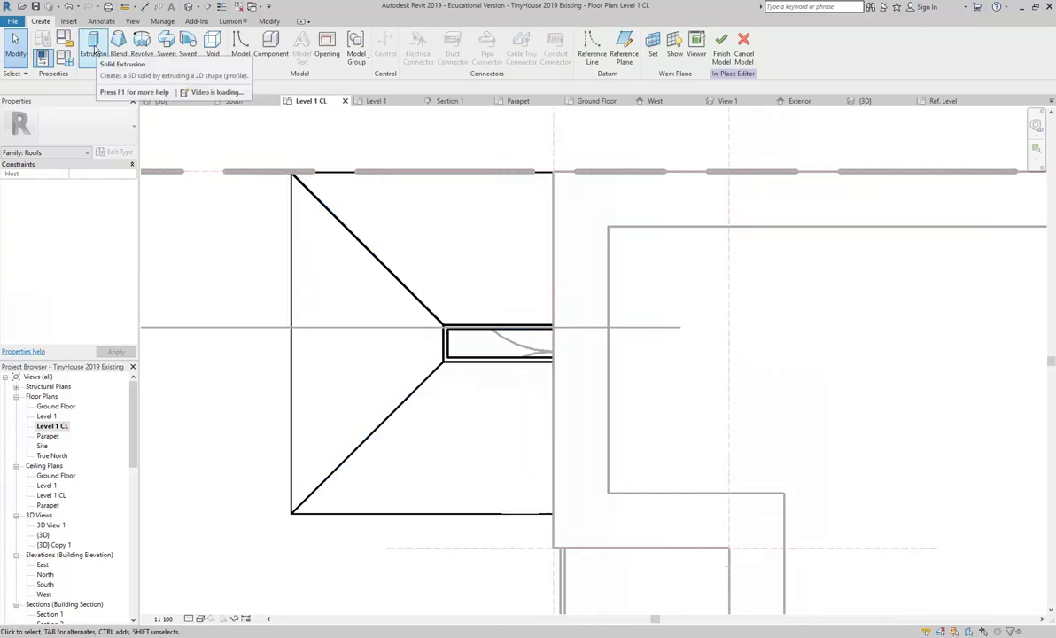
- Start a solid extrusion and sketch a rectangle across the balcony opening
click(93, 47)
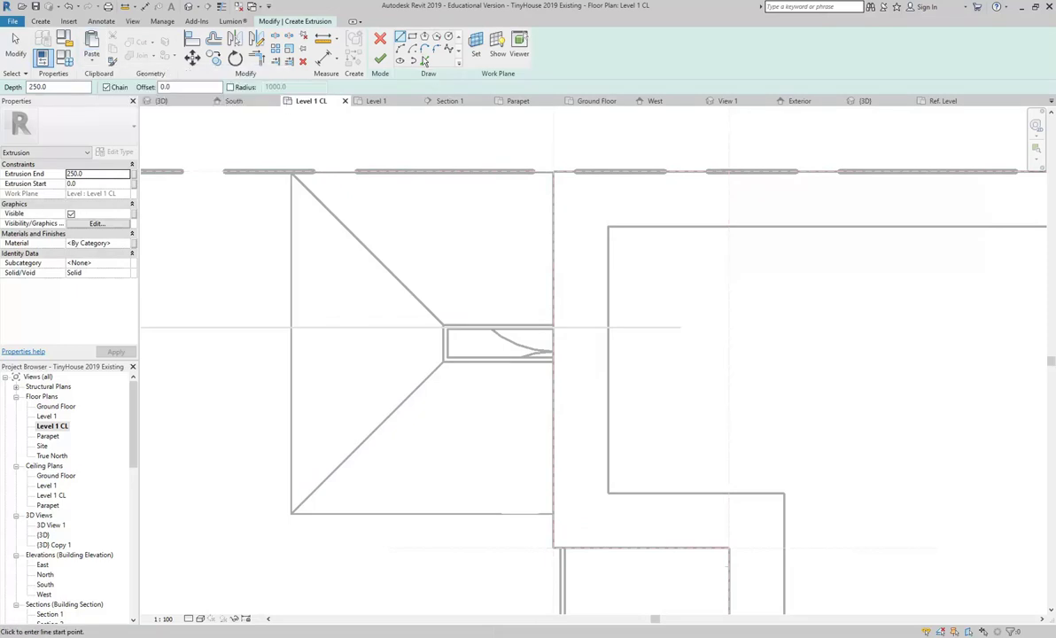
click(412, 36)
scroll(405, 249, up, 3)
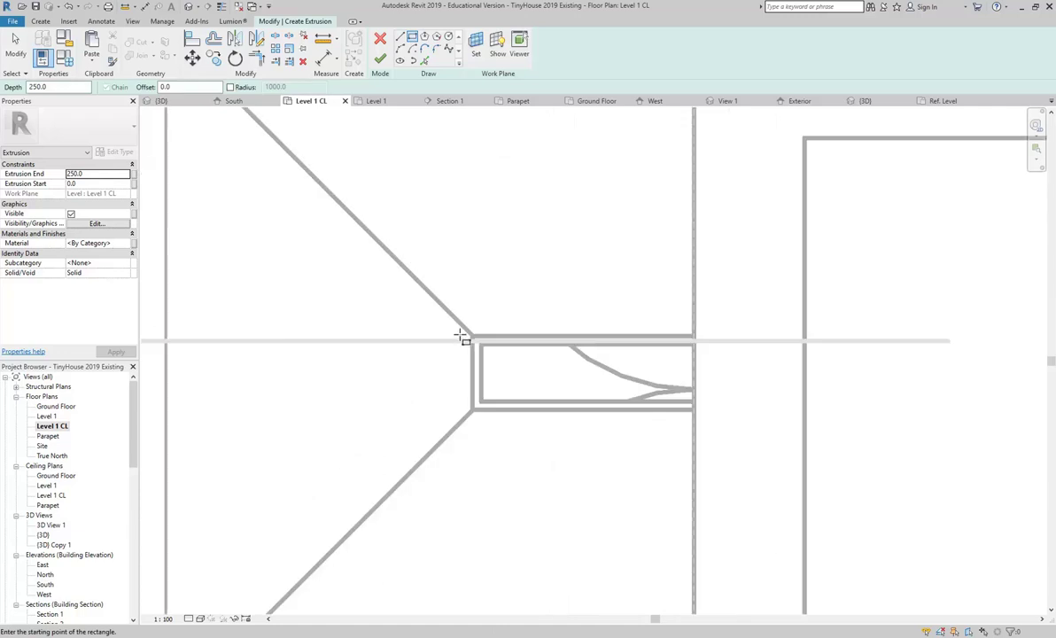
click(470, 335)
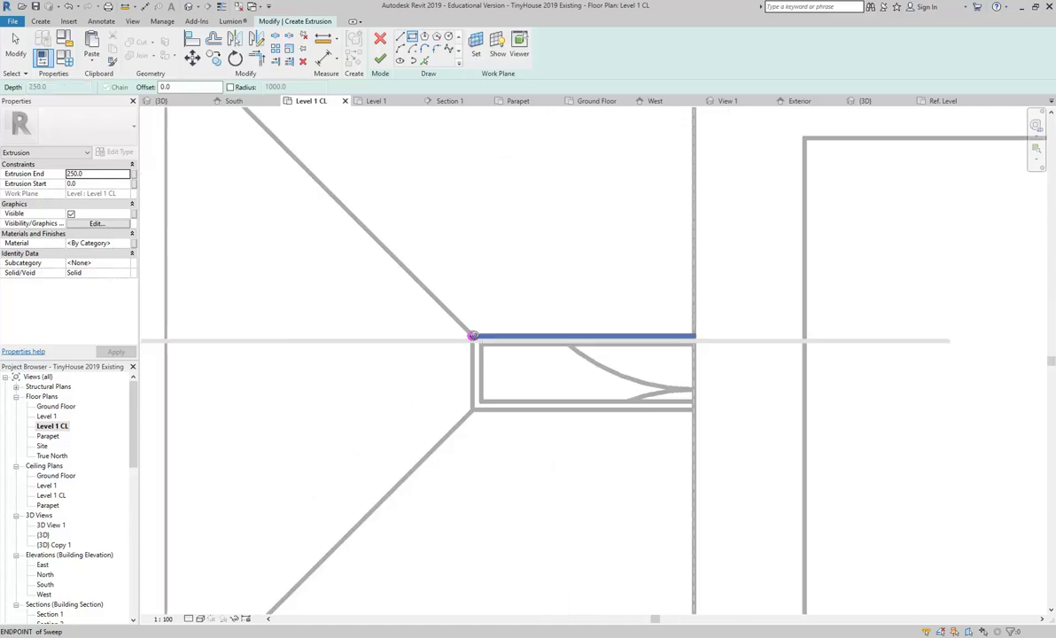
click(697, 410)
middle_drag(514, 494, 400, 462)
key(Escape)
key(Escape)
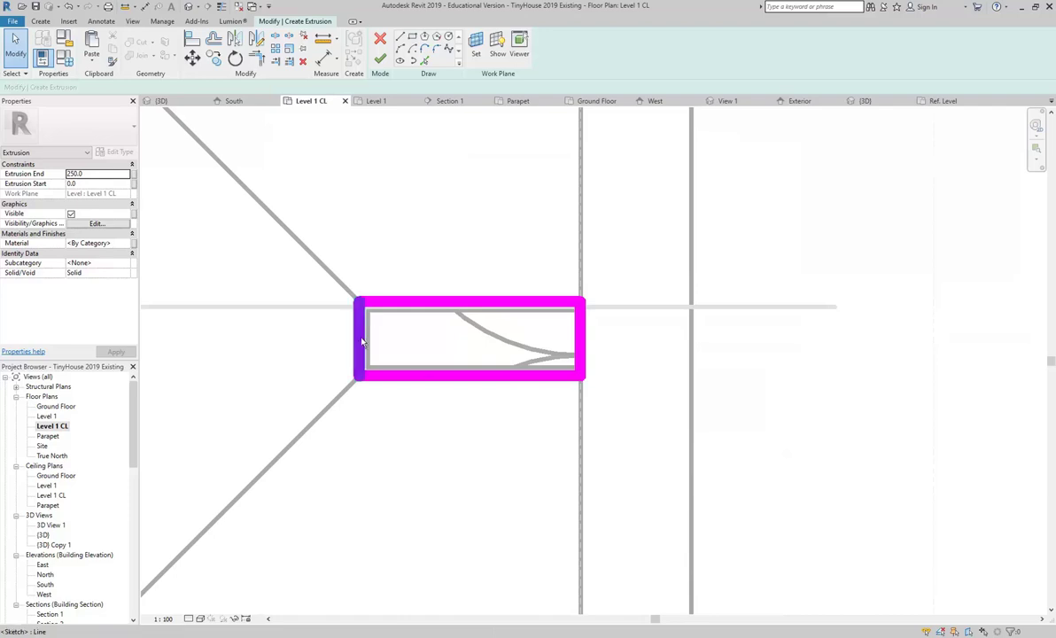
- Nudge the rectangle's top edge upward and check the bottom and left edge lengths
scroll(399, 305, up, 2)
click(393, 306)
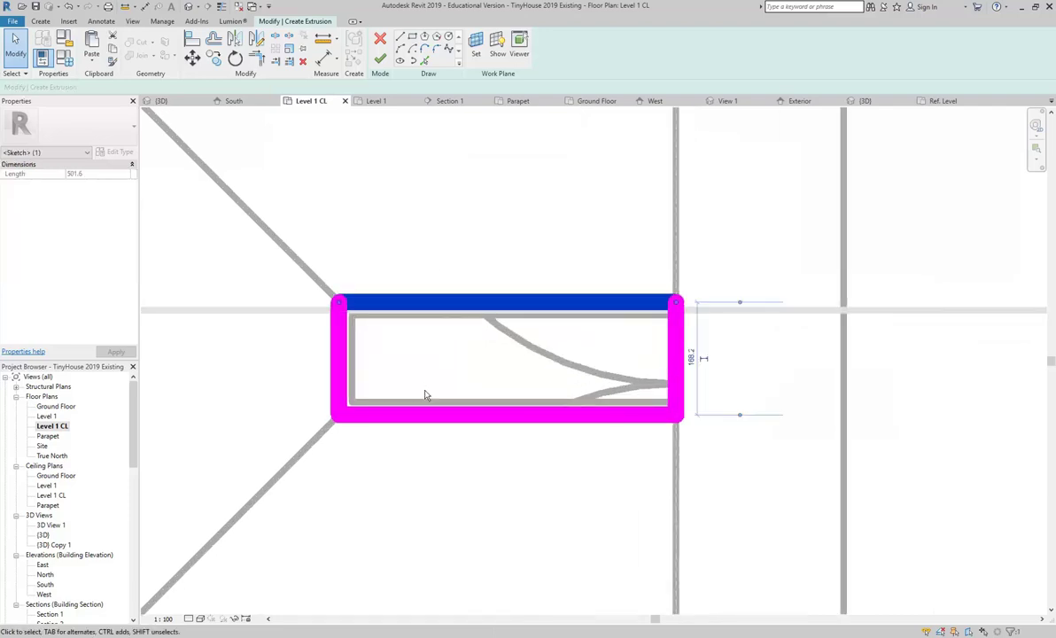
key(Up)
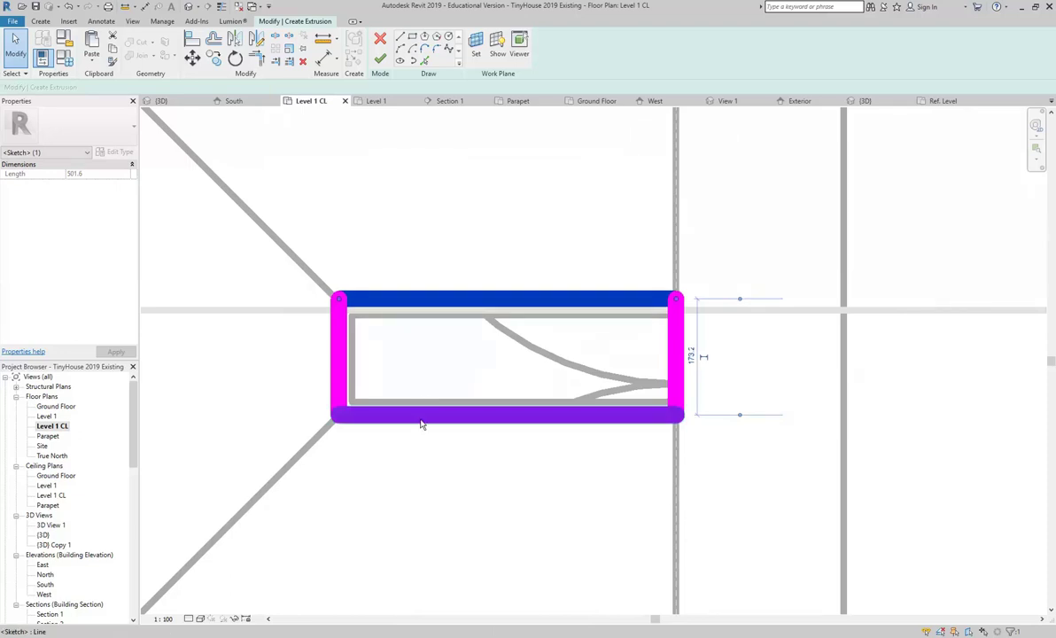
click(426, 417)
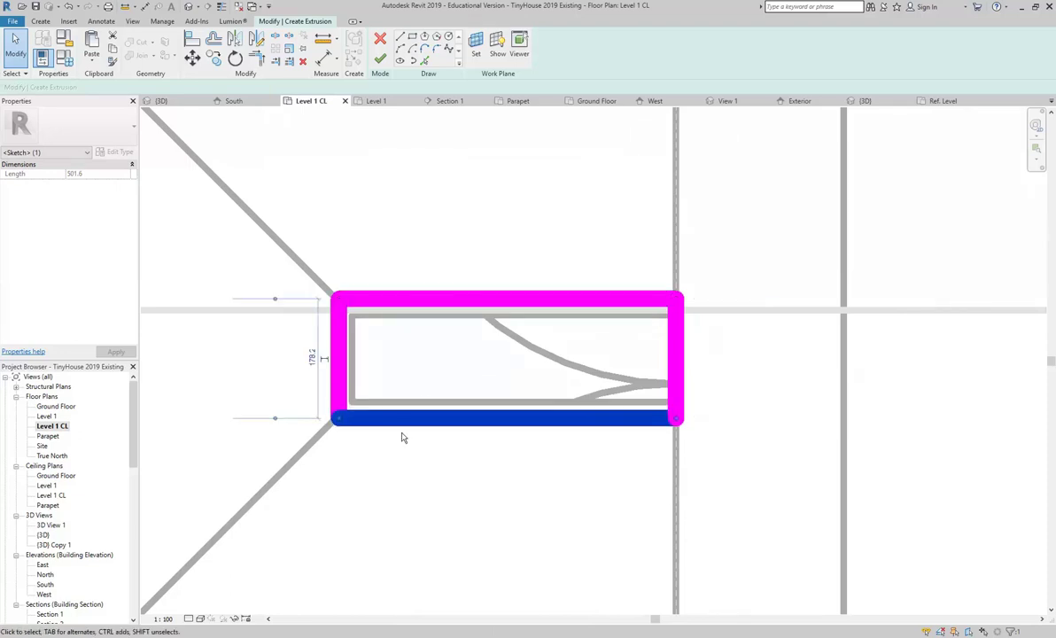
click(335, 356)
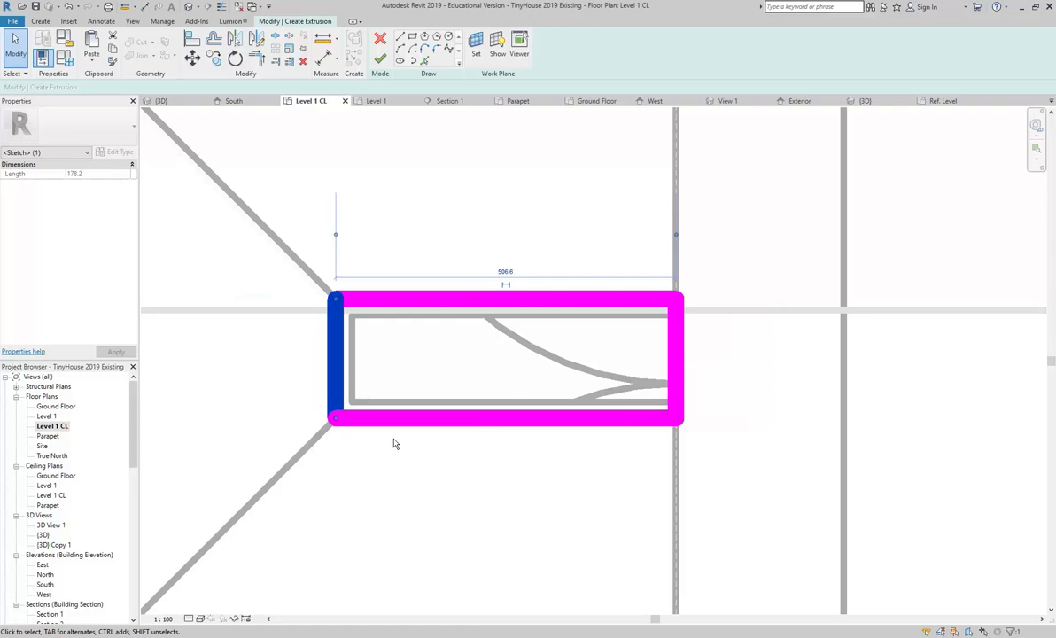
scroll(297, 280, down, 3)
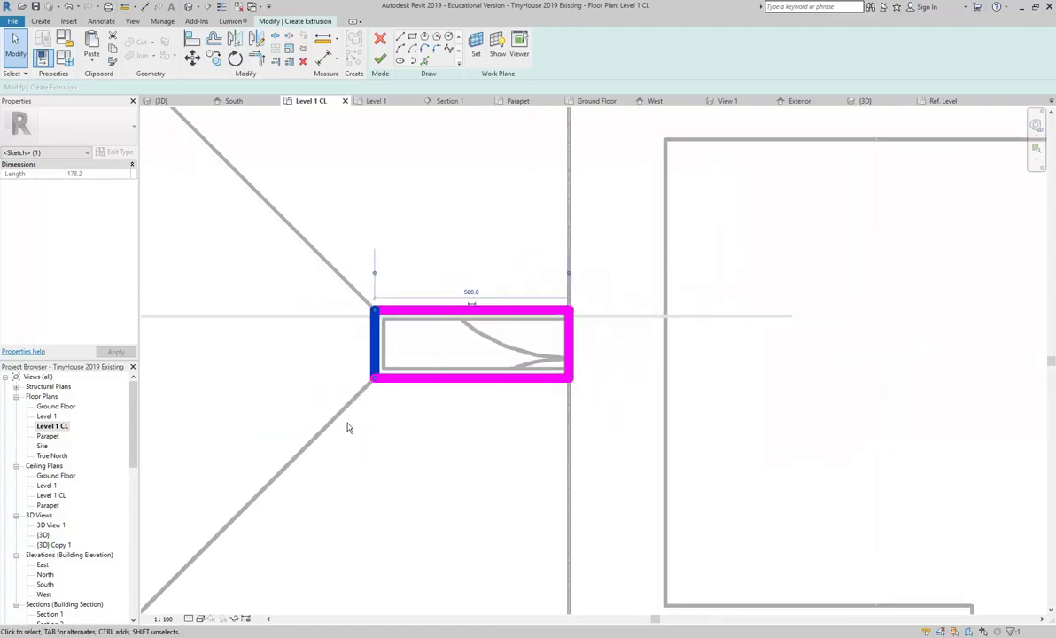
- Finish the extrusion sketch and orbit the {3D} view to the porch canopy roof
click(380, 58)
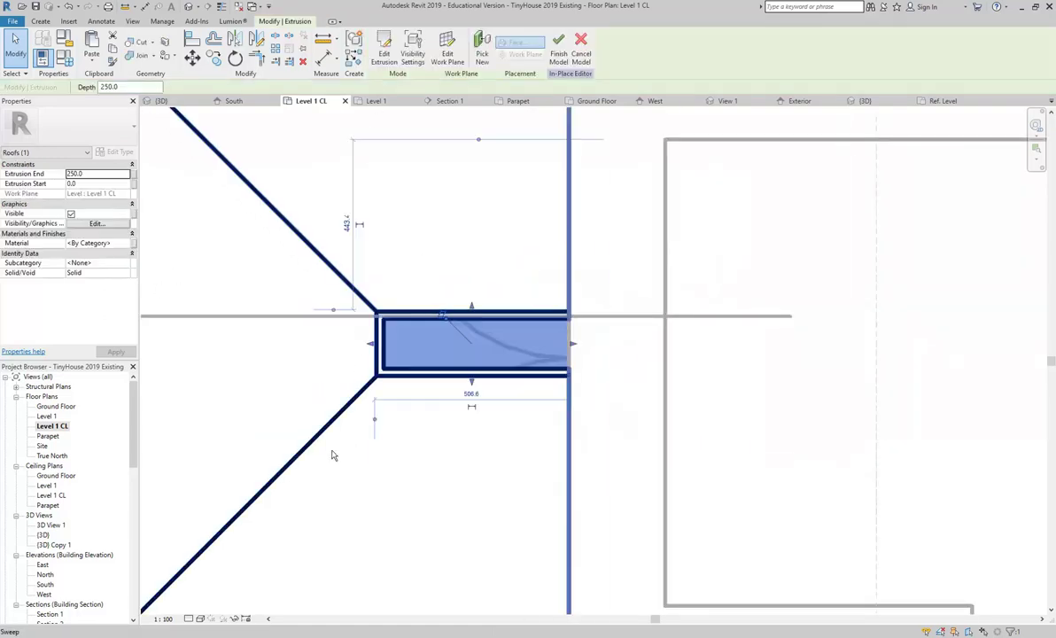
double_click(43, 535)
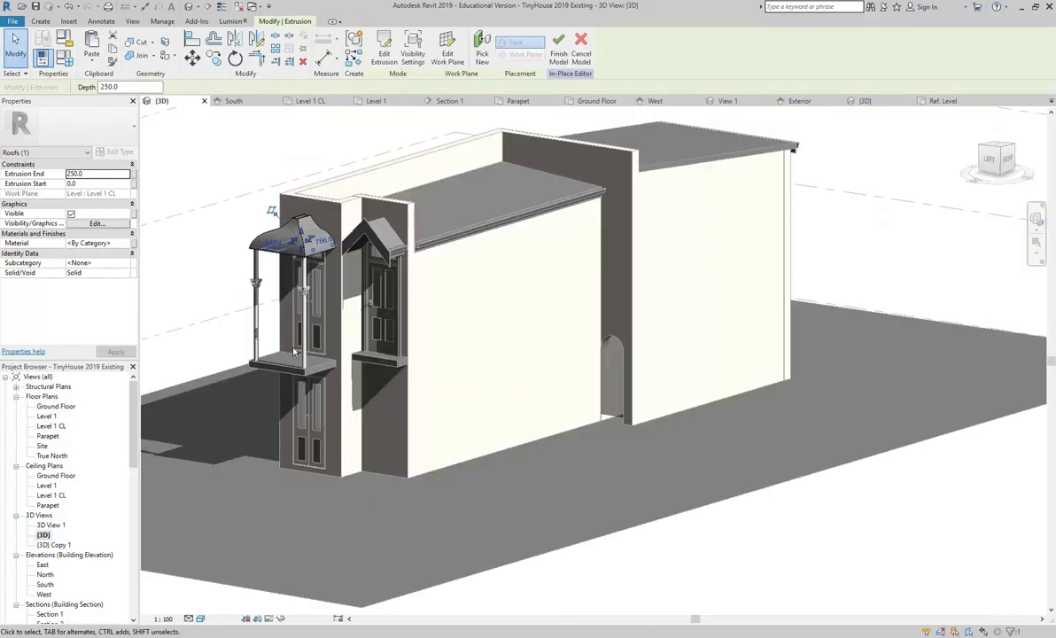
shift+middle_drag(265, 305, 342, 204)
scroll(254, 337, up, 4)
shift+middle_drag(255, 336, 214, 281)
scroll(214, 280, up, 5)
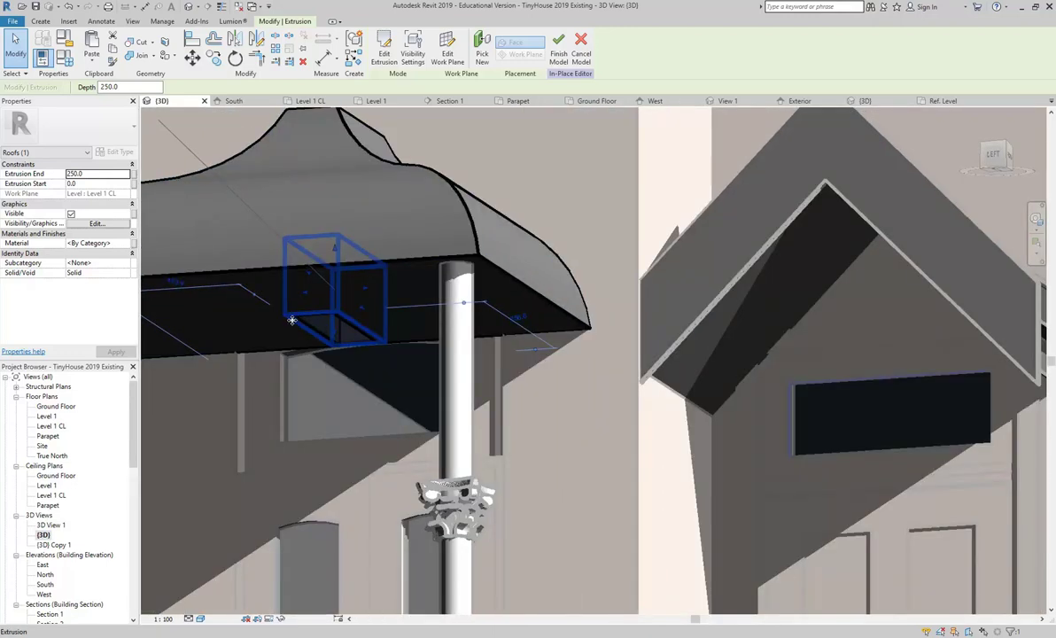
shift+middle_drag(292, 320, 328, 331)
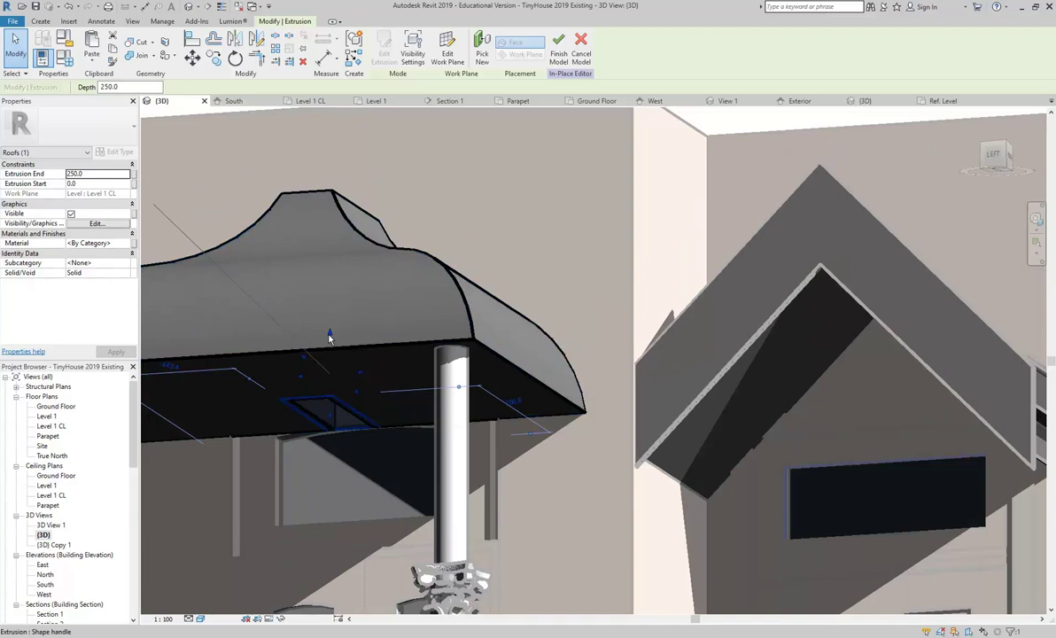
- Drag the extrusion's top and bottom handles into a thin cap on the curved roof peak
drag(327, 337, 337, 160)
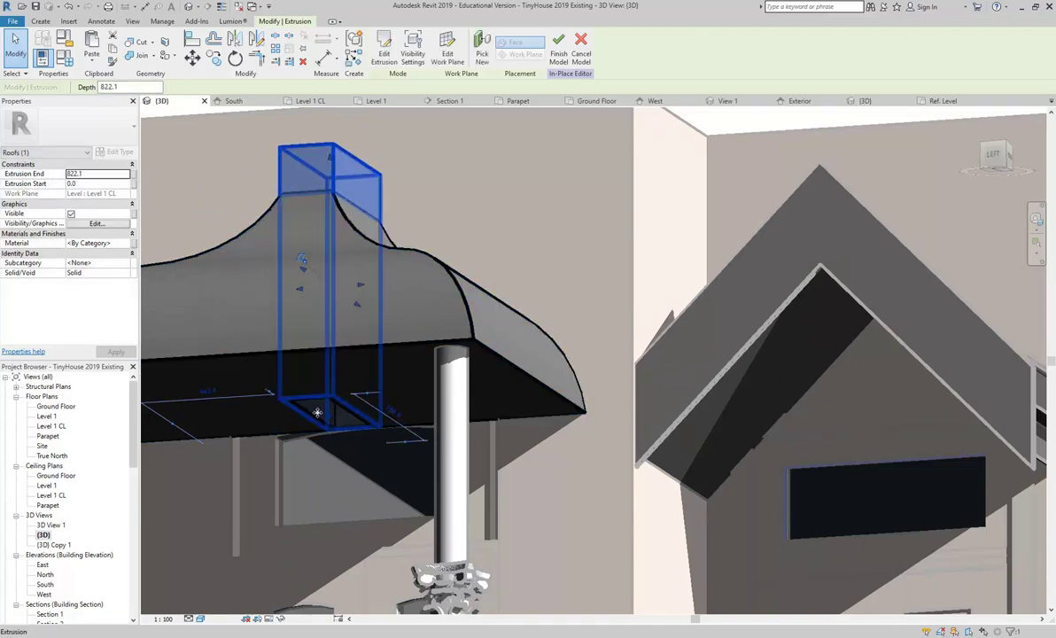
drag(326, 418, 333, 218)
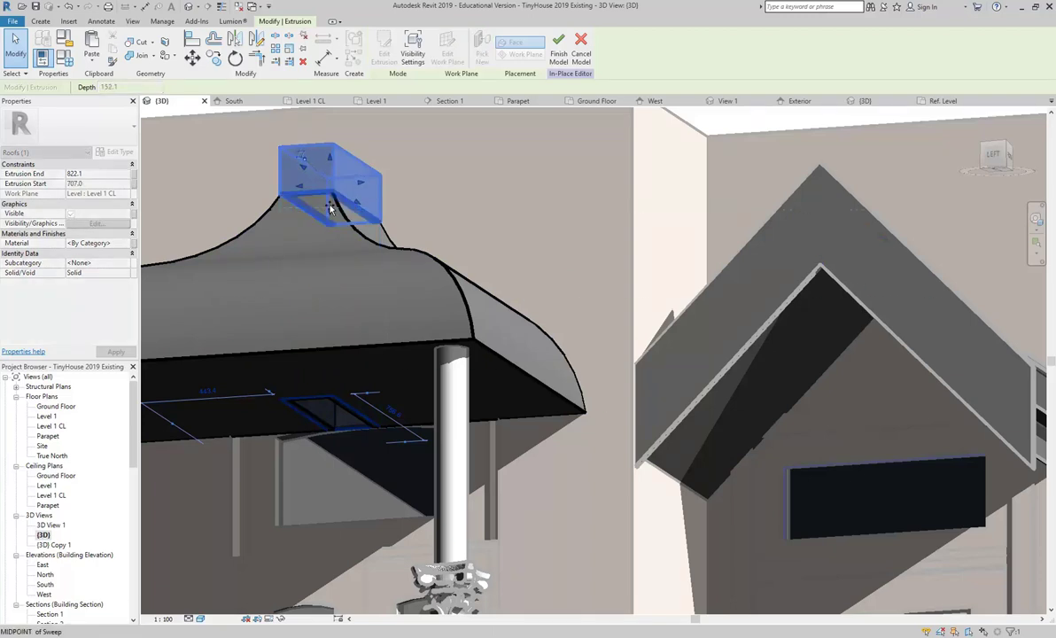
mouse_move(338, 221)
shift+middle_down()
mouse_move(326, 363)
mouse_move(299, 384)
mouse_move(349, 231)
shift+middle_up()
scroll(355, 248, up, 4)
drag(362, 149, 370, 341)
scroll(375, 349, down, 4)
click(209, 196)
shift+middle_drag(209, 195, 278, 233)
shift+middle_drag(384, 347, 385, 300)
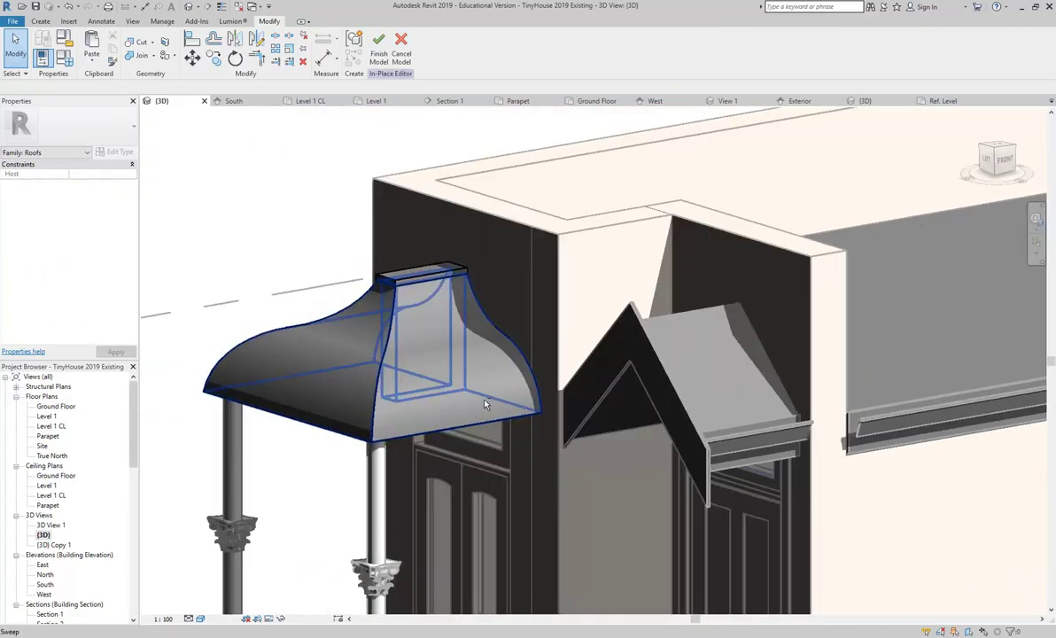
shift+middle_drag(481, 405, 393, 424)
scroll(355, 417, up, 2)
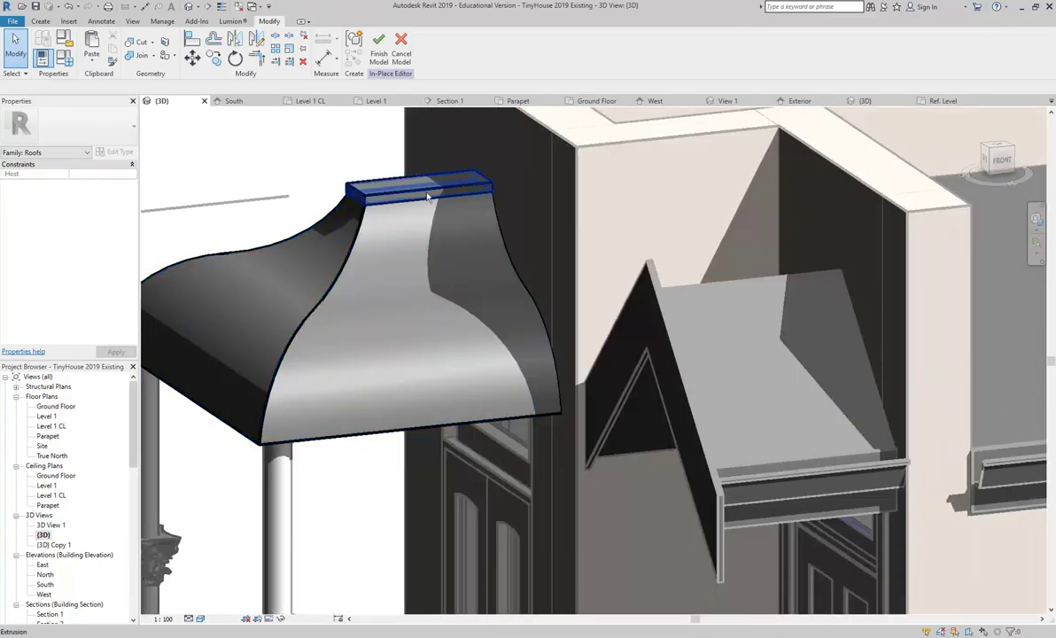
- Browse the terrace house photos in Photo Gallery, then switch to TinyHouse Setout Dimensions.pdf in Acrobat
key(alt+Tab)
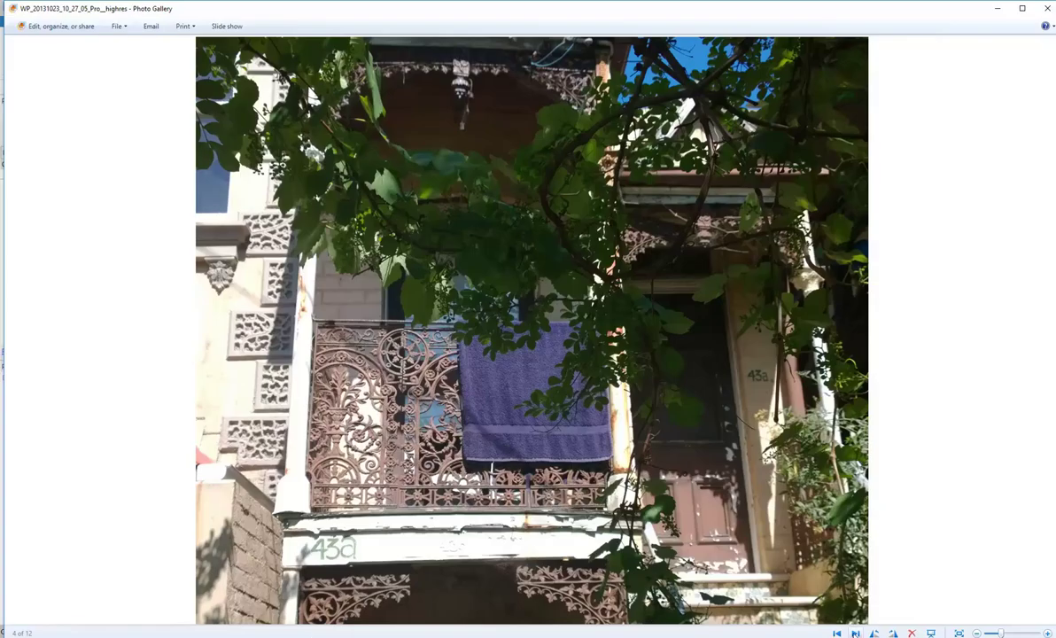
key(Right)
key(Right)
key(Right)
key(Right)
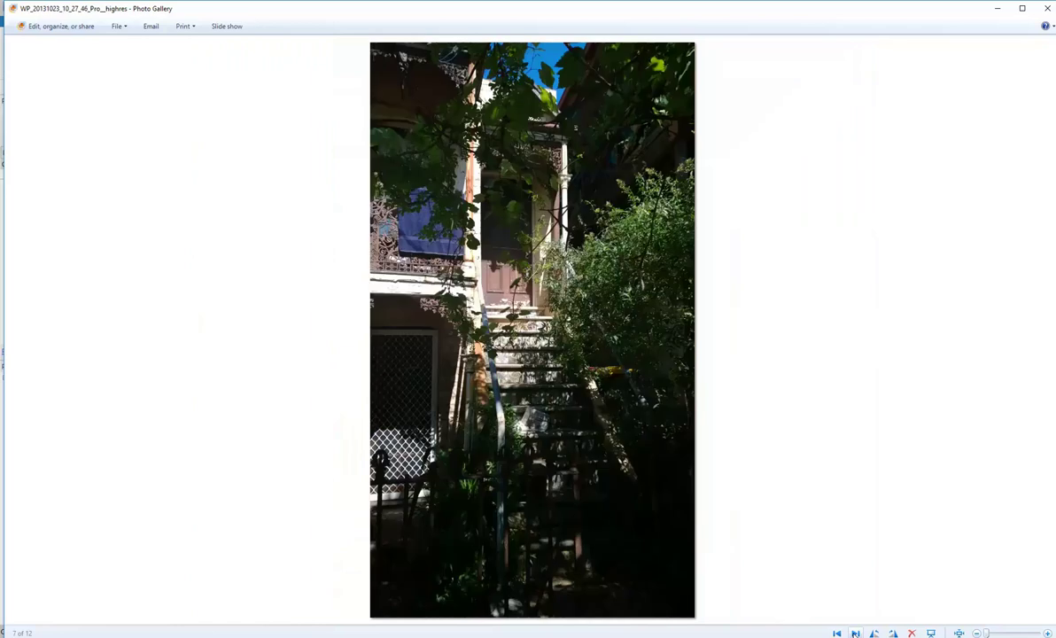
key(Right)
key(Right)
key(Right)
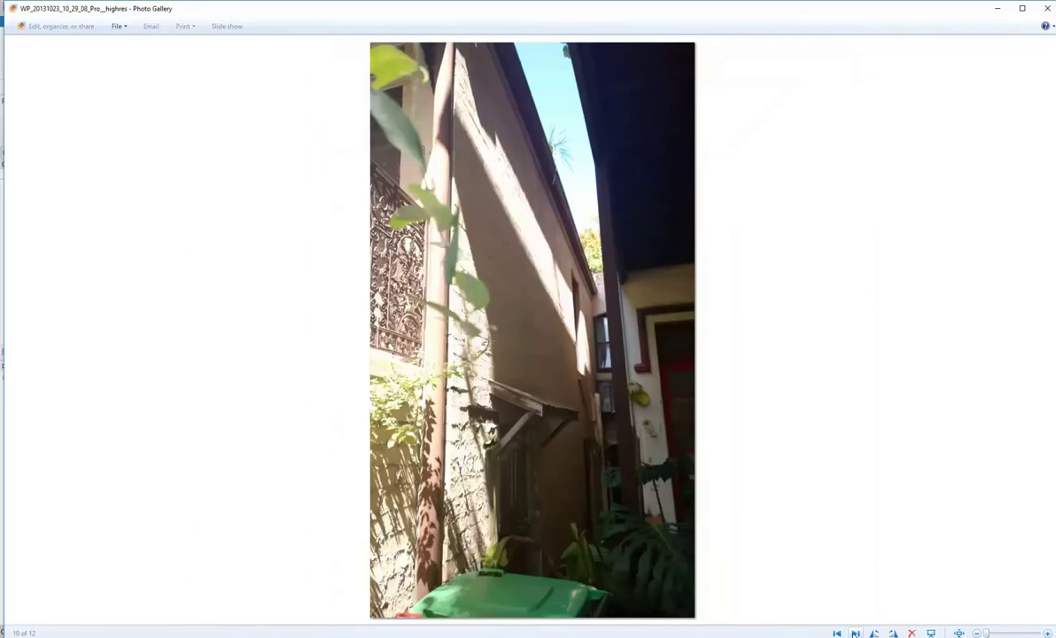
key(Right)
key(Right)
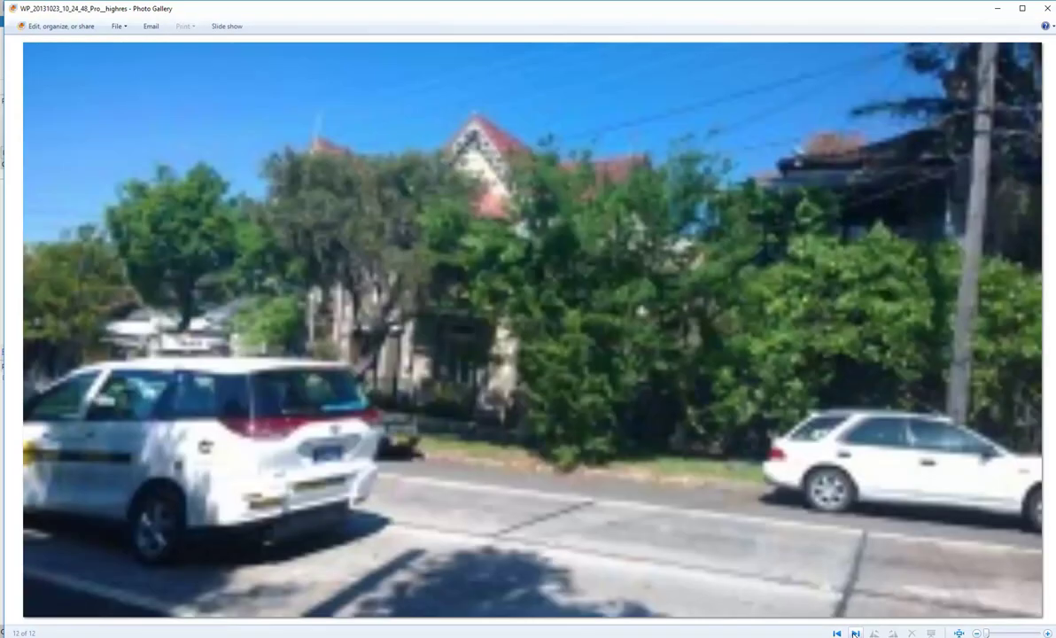
click(855, 633)
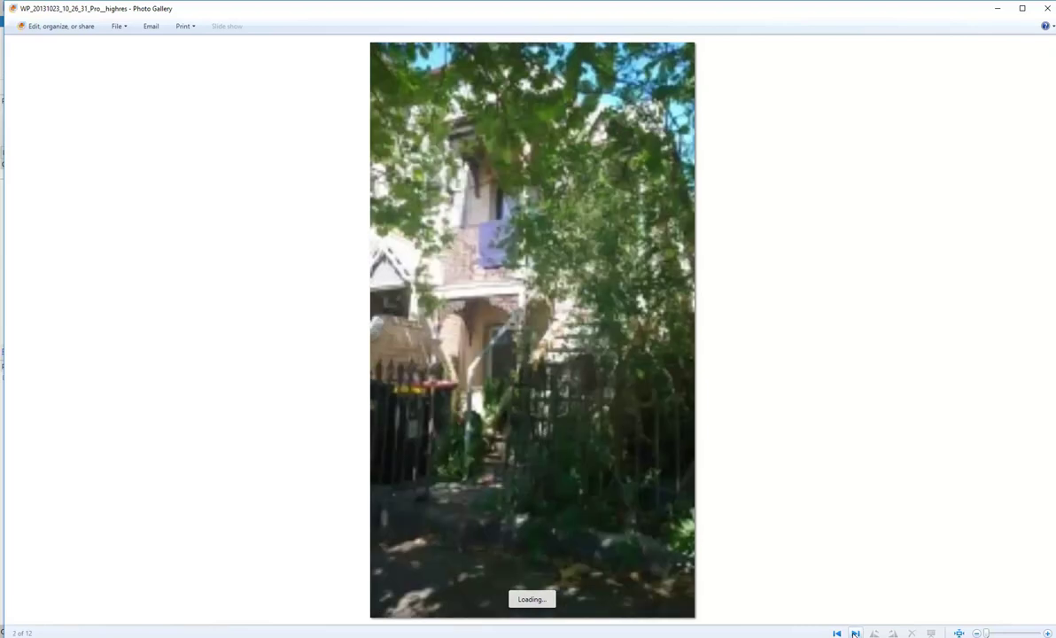
click(855, 633)
click(855, 633)
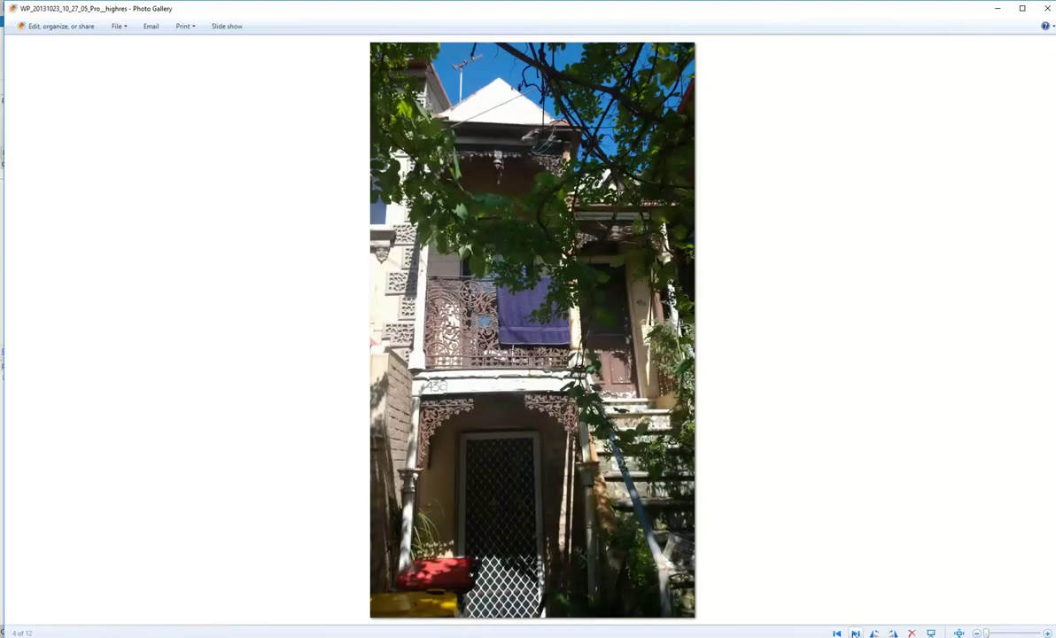
click(855, 633)
click(855, 633)
click(855, 633)
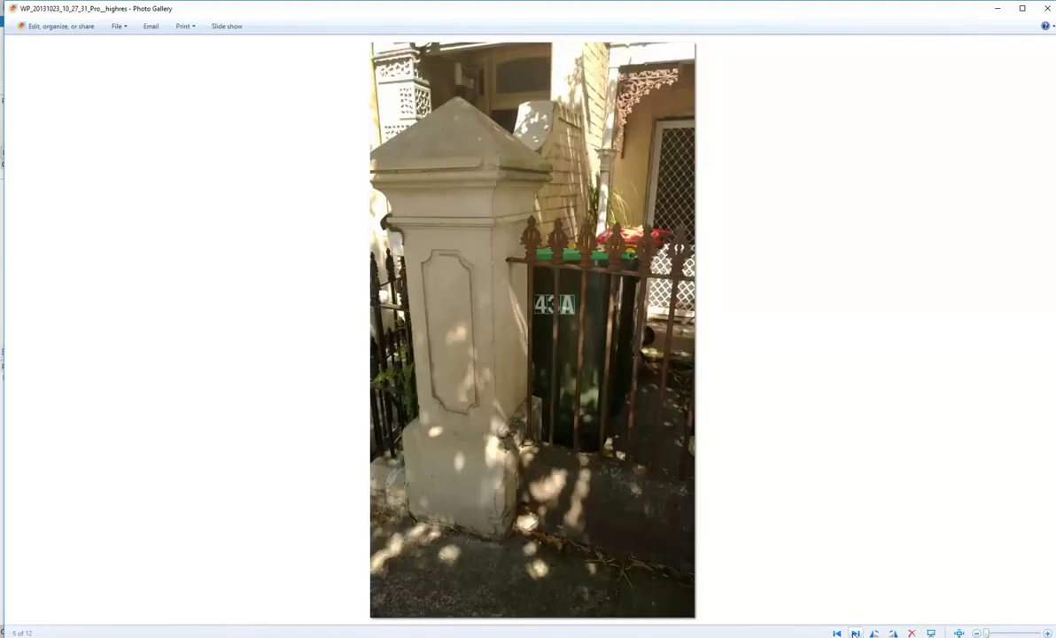
click(855, 633)
click(855, 633)
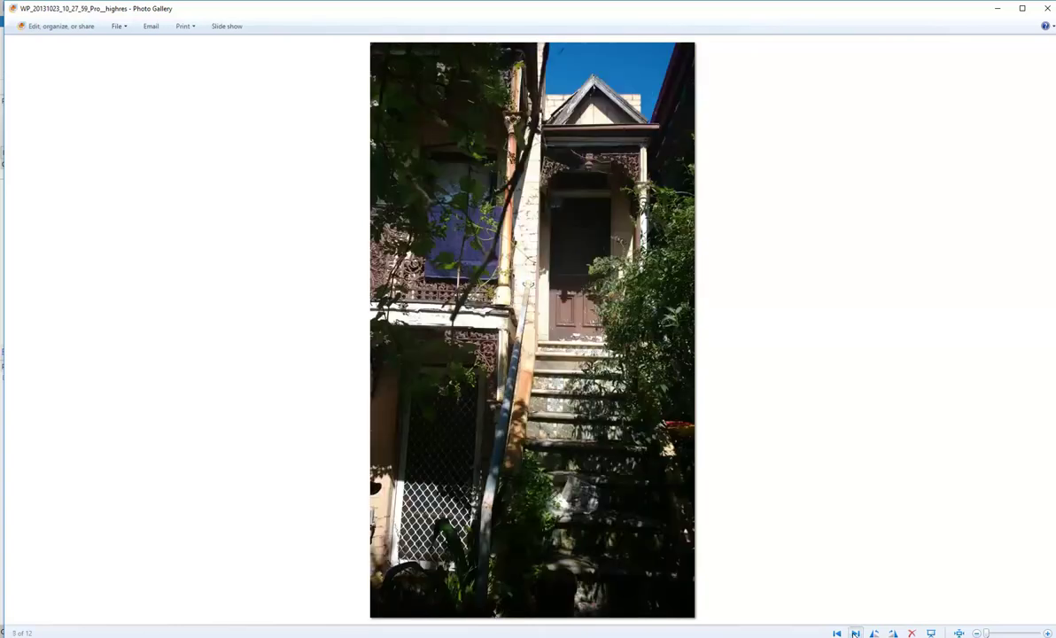
click(856, 632)
click(855, 633)
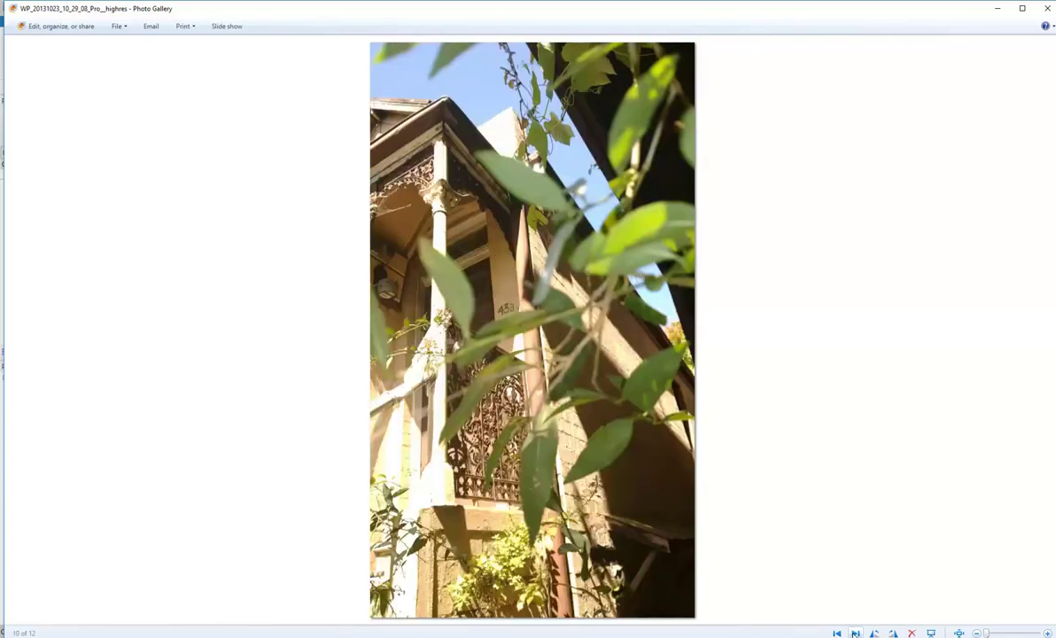
click(288, 636)
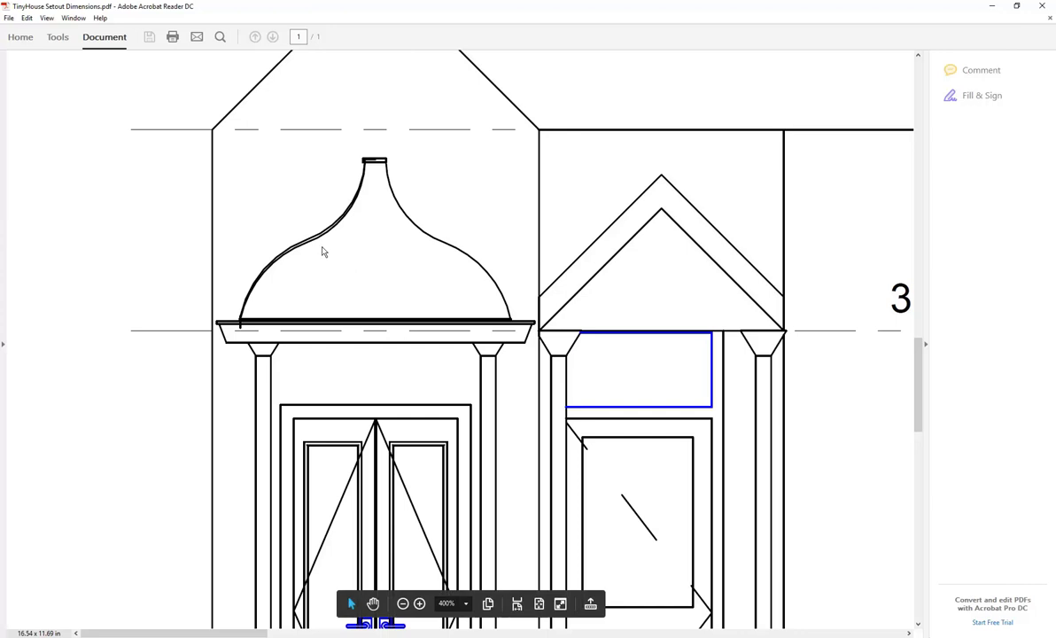
- Zoom out to the full setout sheet and back onto the balcony roof profile, then minimize Acrobat
scroll(323, 253, down, 1)
ctrl+scroll(323, 259, down, 5)
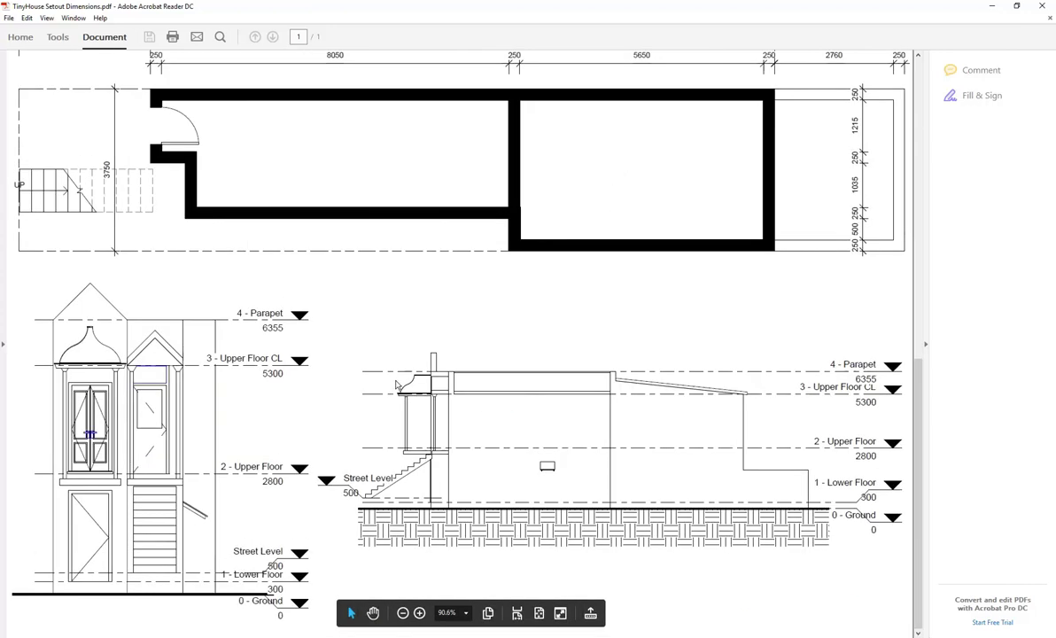
ctrl+scroll(323, 259, up, 6)
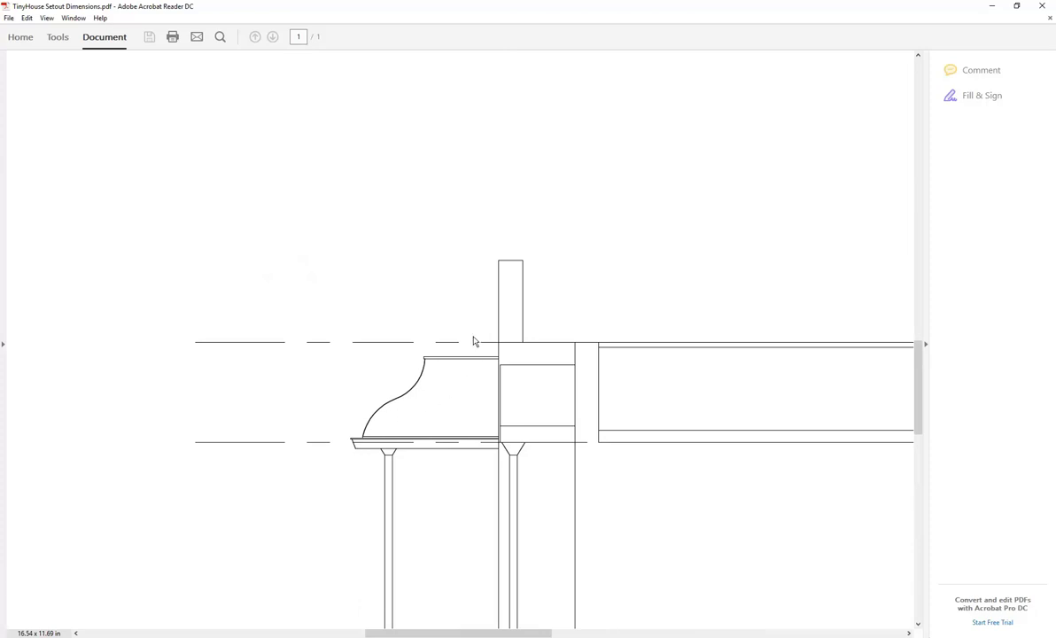
click(992, 6)
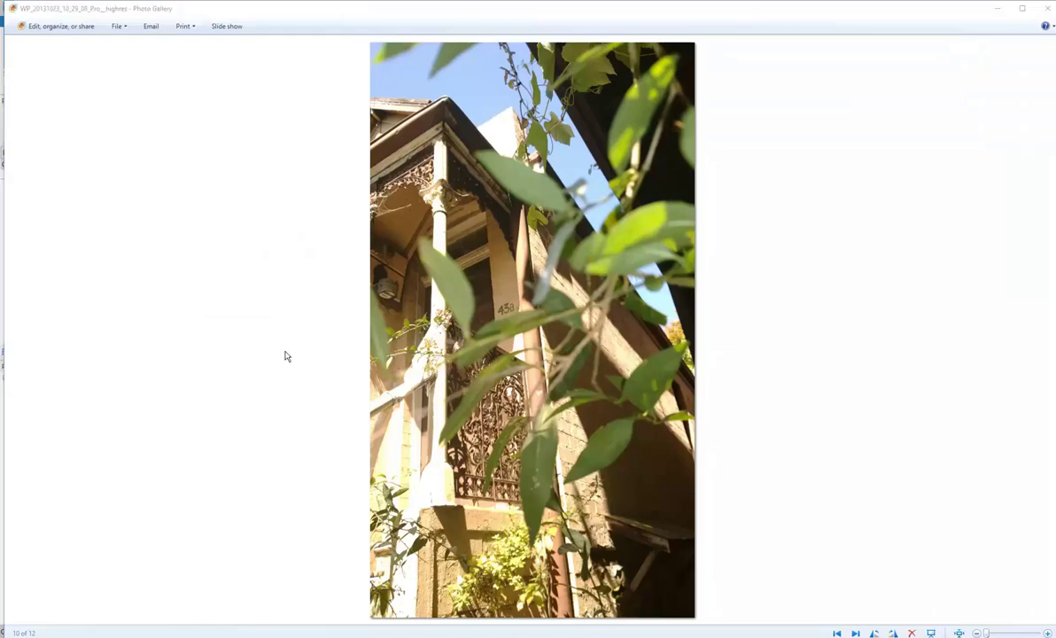
- Orbit the Revit 3D view around the door hood, building corner and balcony, glancing at the reference photos
click(212, 588)
shift+middle_drag(359, 296, 538, 337)
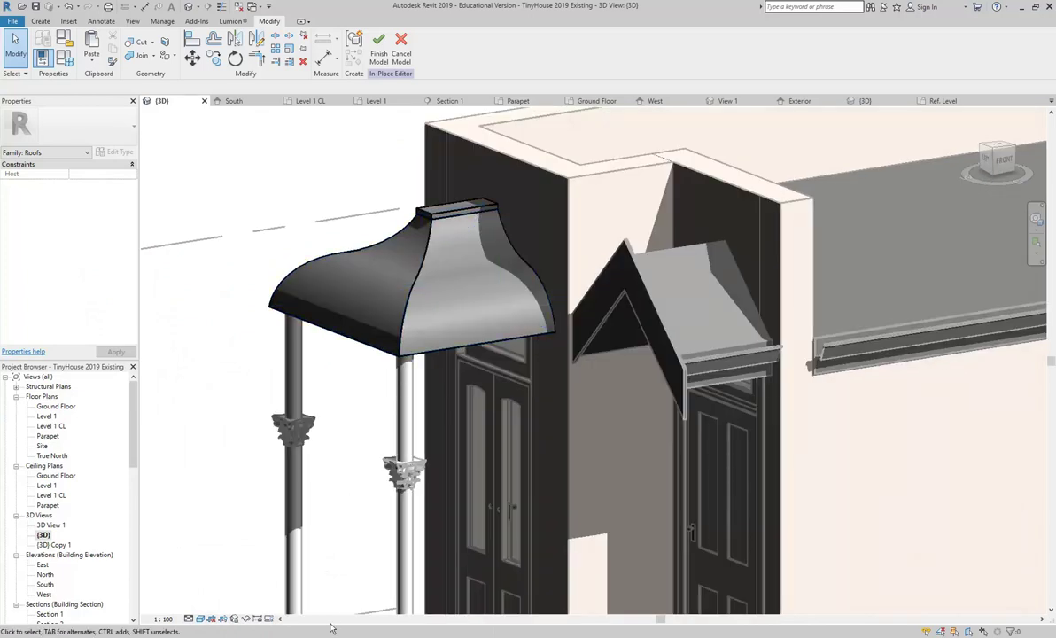
key(alt+Tab)
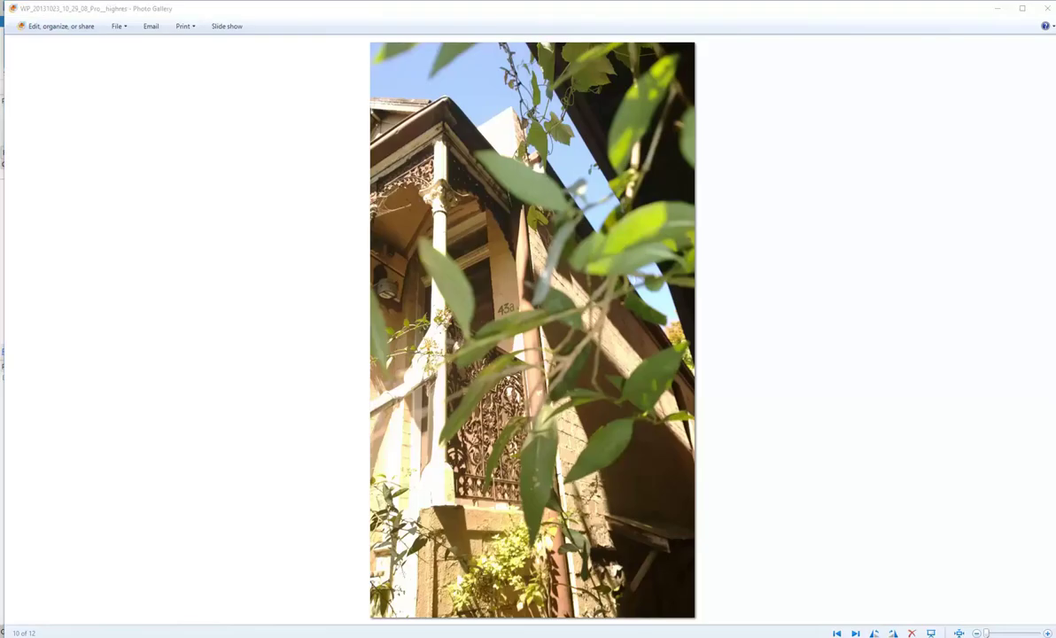
key(alt+Tab)
middle_drag(461, 352, 493, 354)
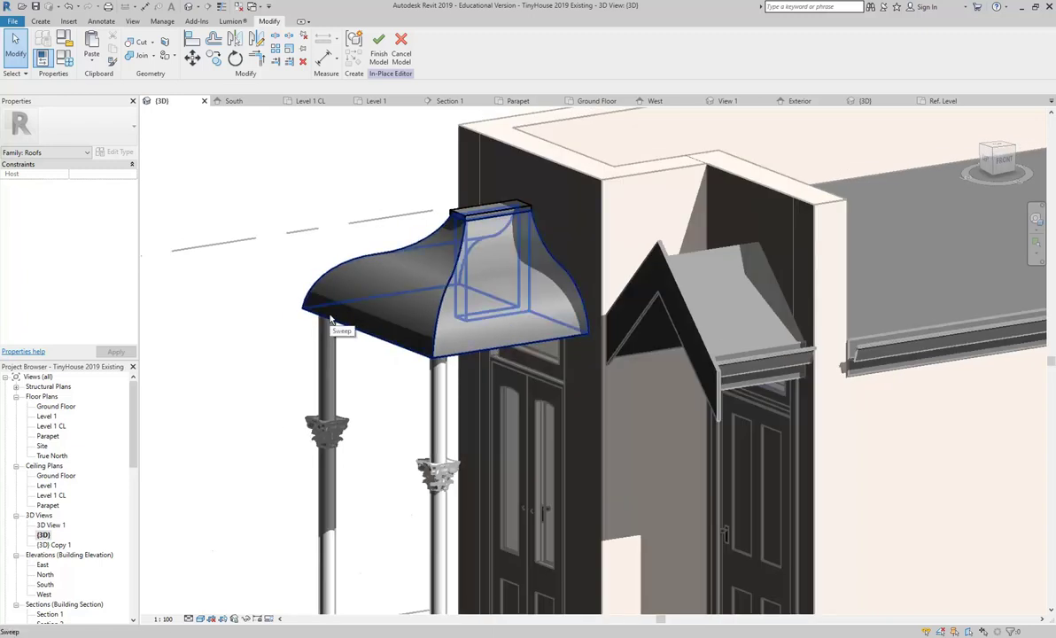
scroll(331, 319, down, 5)
shift+middle_drag(330, 319, 430, 434)
shift+middle_drag(415, 516, 397, 490)
- Step back two photos to the front-stairs photo, then minimize Photo Gallery
key(alt+Tab)
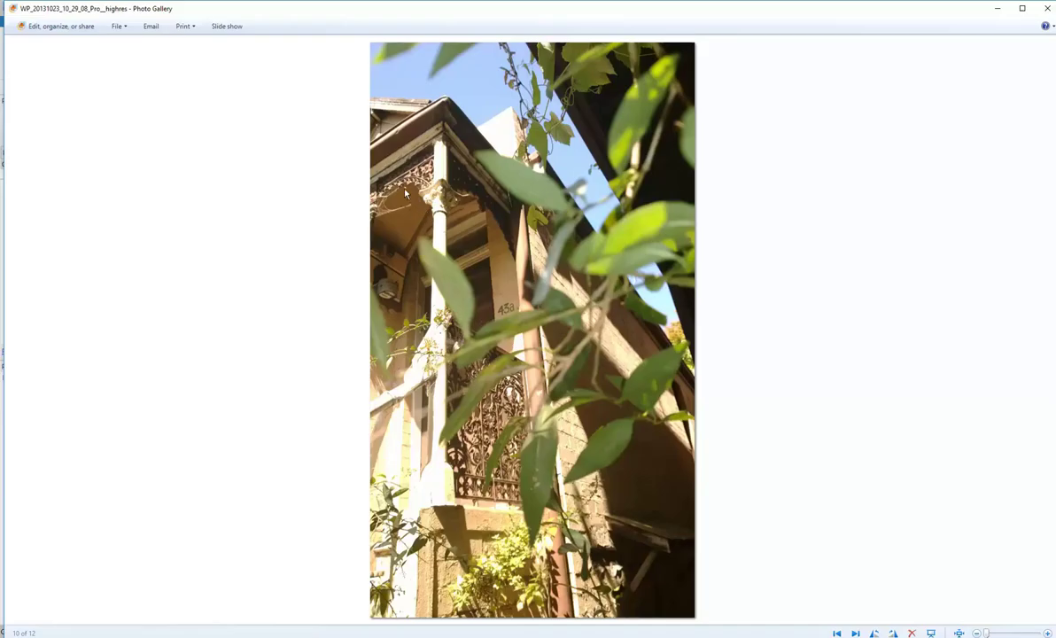
click(837, 632)
click(838, 632)
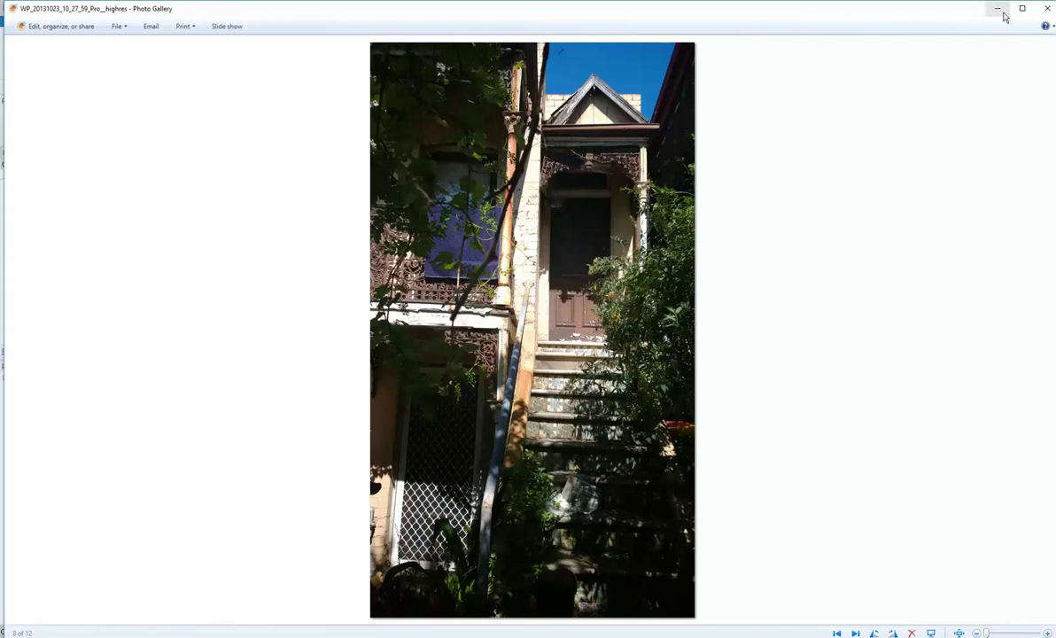
click(997, 8)
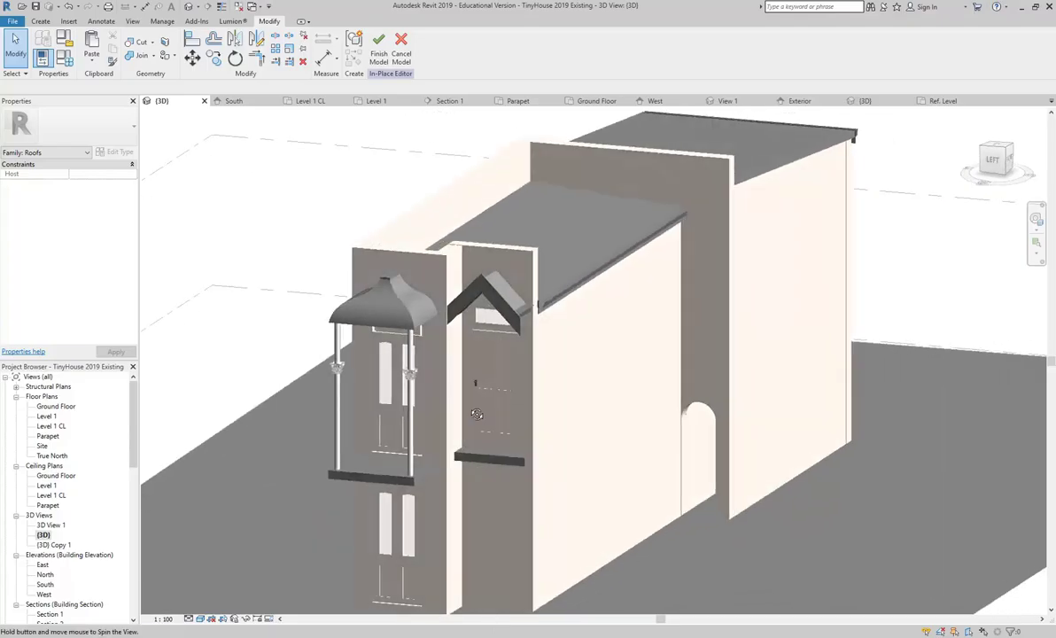
- Finish the in-place roof model and open the West elevation view
click(378, 46)
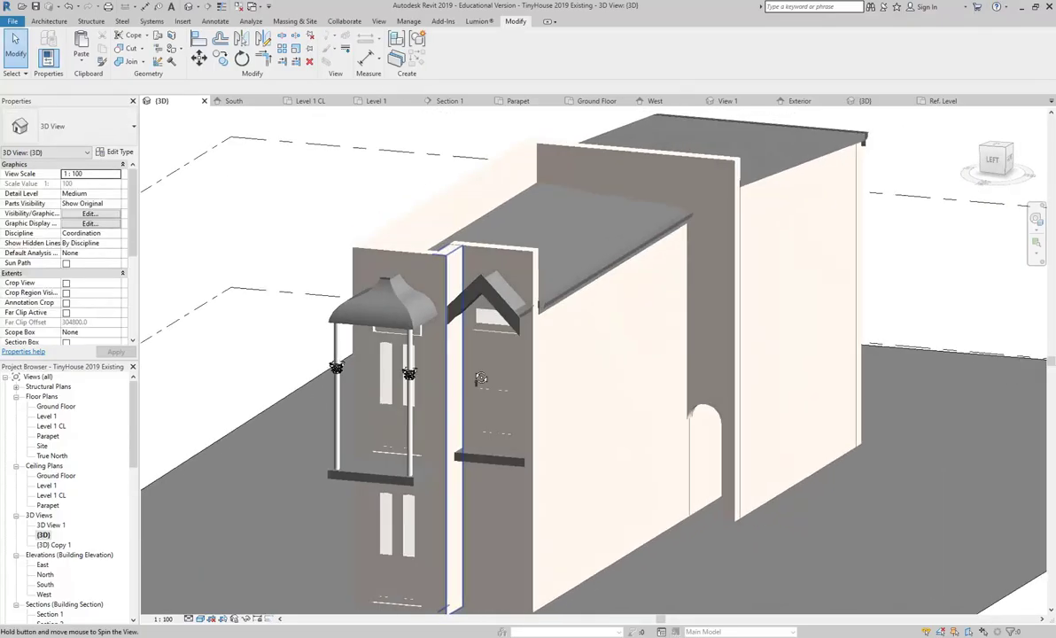
scroll(463, 374, up, 3)
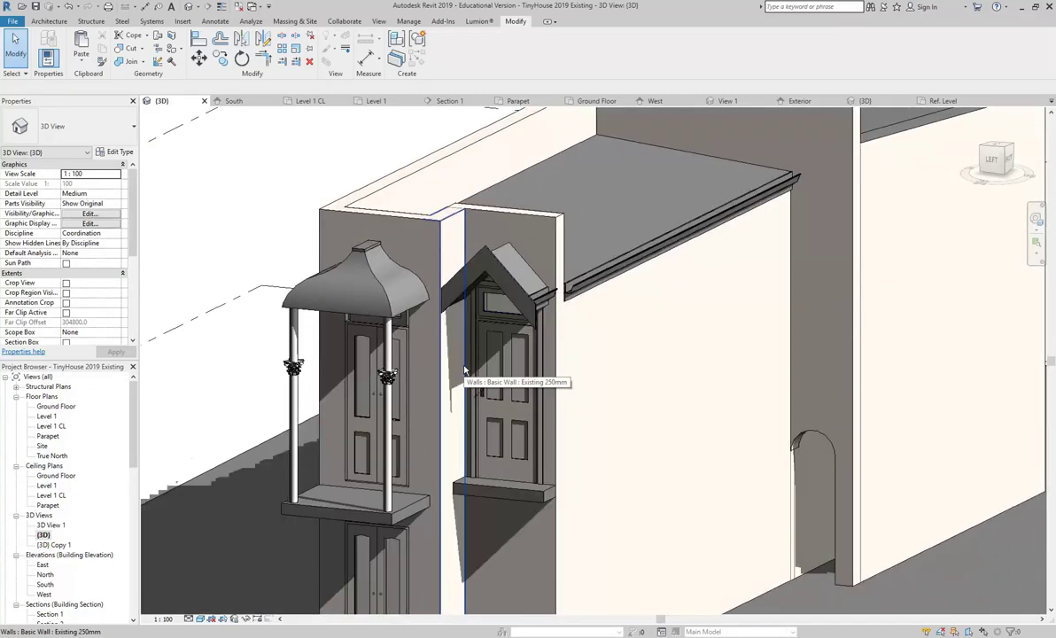
shift+middle_drag(496, 372, 319, 296)
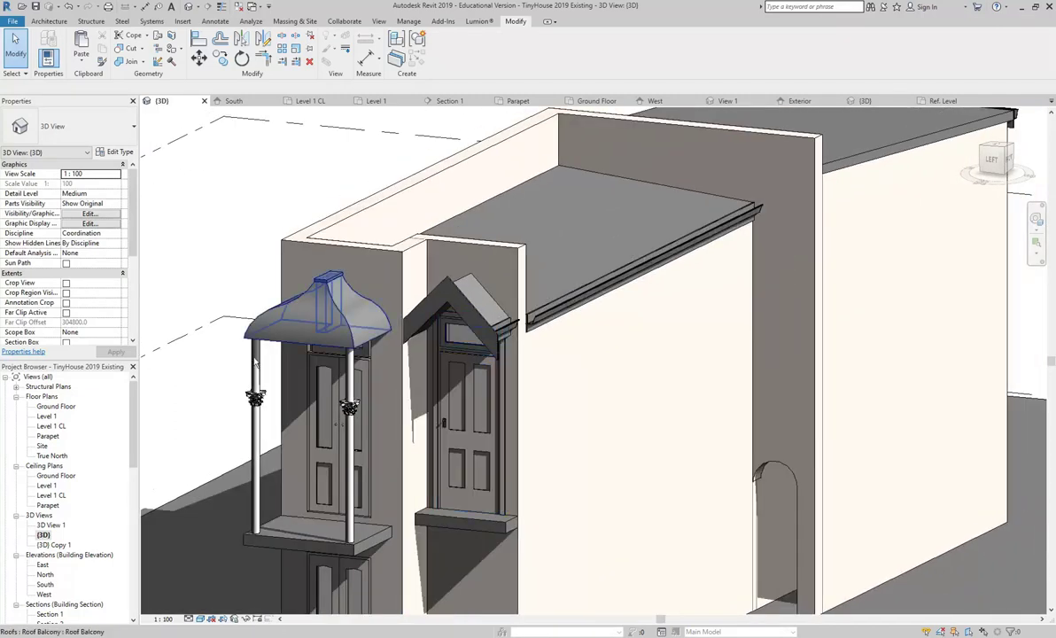
double_click(45, 594)
middle_drag(502, 303, 360, 293)
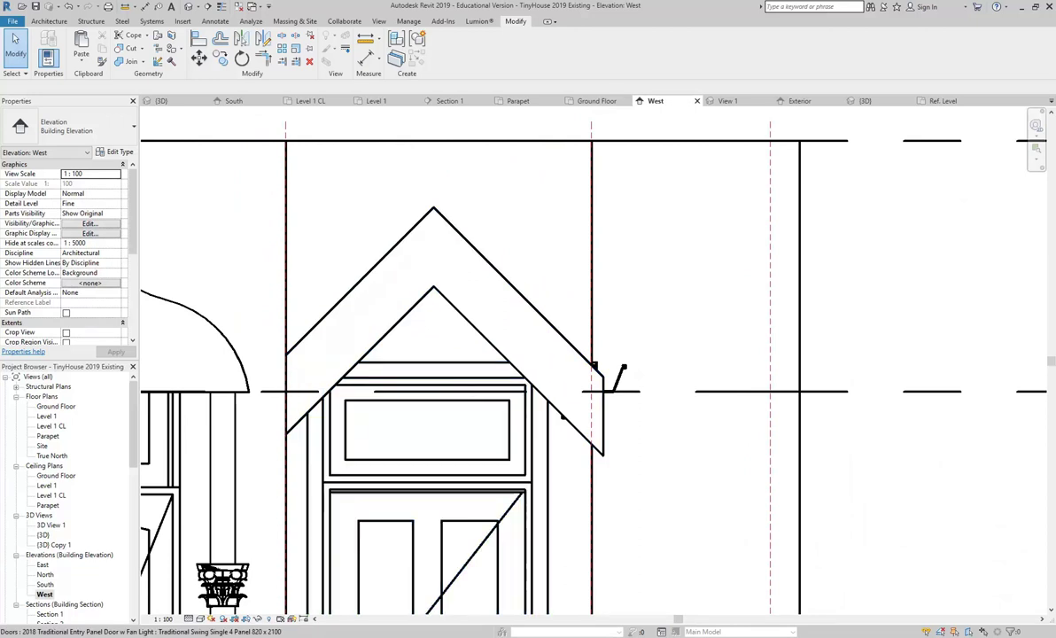
- Check the house photo, then show the Architecture tab's Component dropdown options
key(alt+Tab)
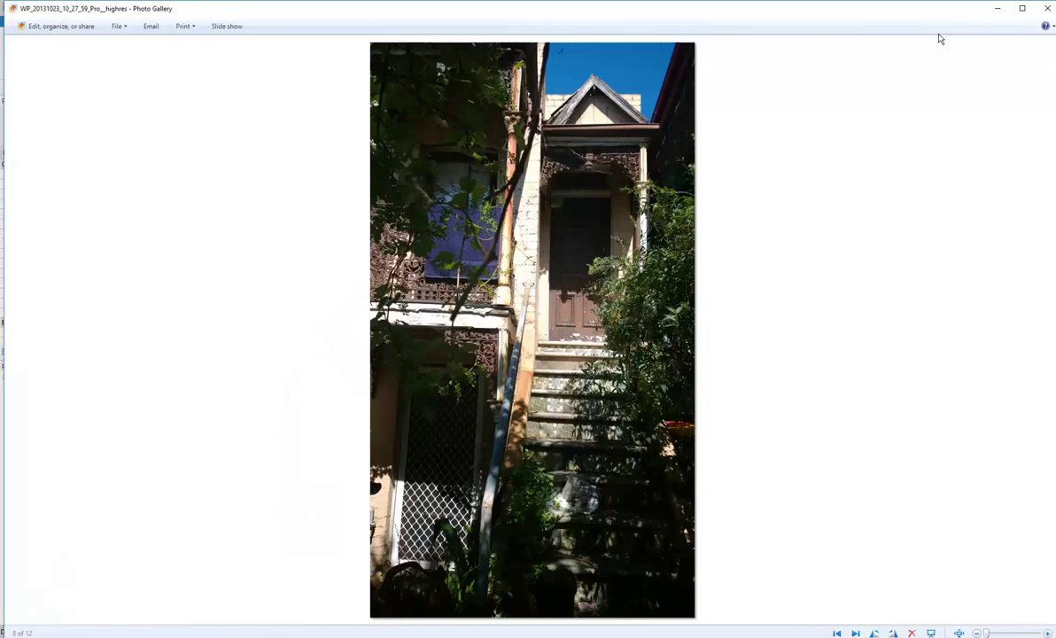
click(1002, 12)
scroll(589, 292, up, 3)
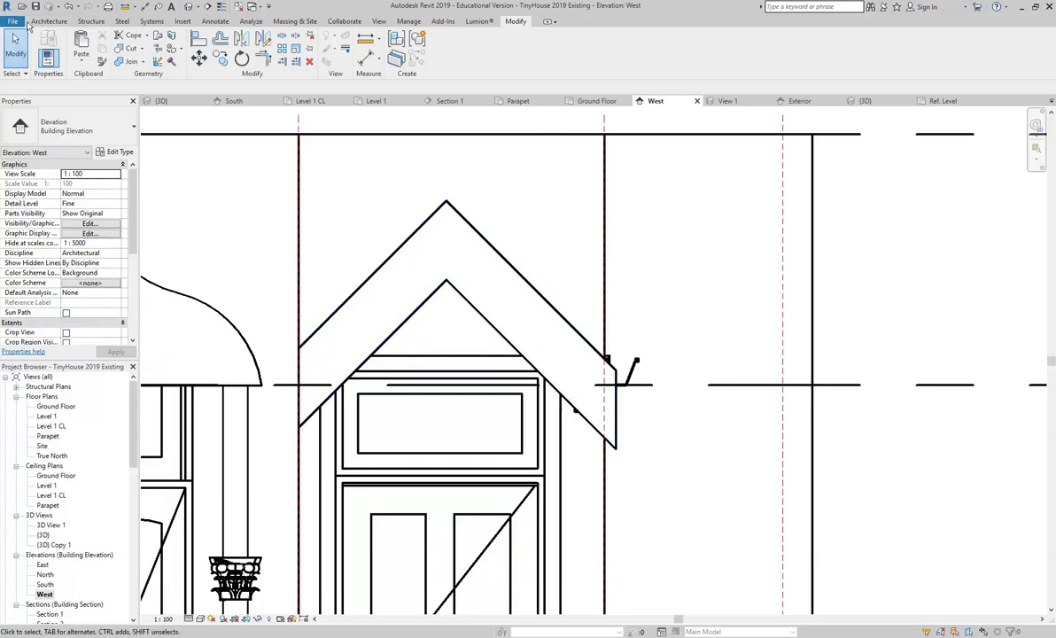
click(46, 21)
click(129, 55)
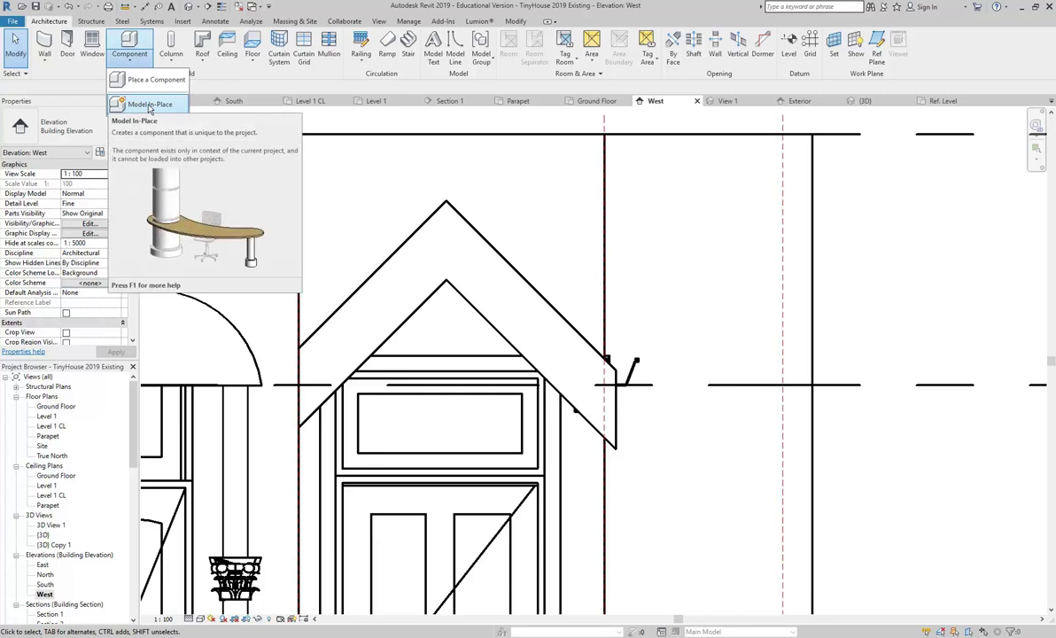
- Create a Model In-Place component in the Roofs category named Roofs 1 and start a solid Extrusion
click(150, 105)
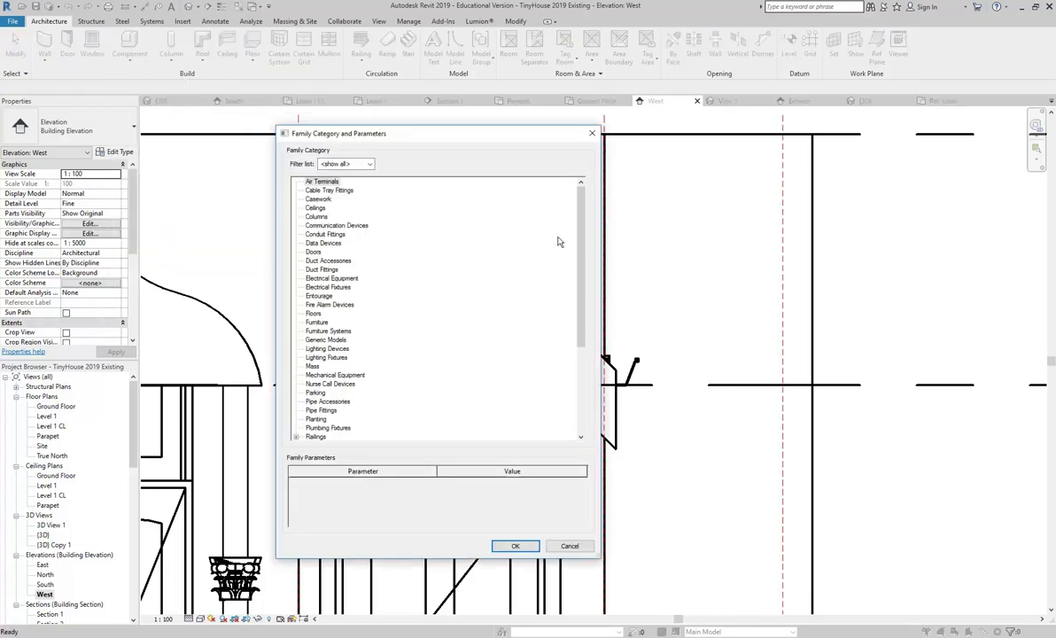
scroll(360, 331, down, 5)
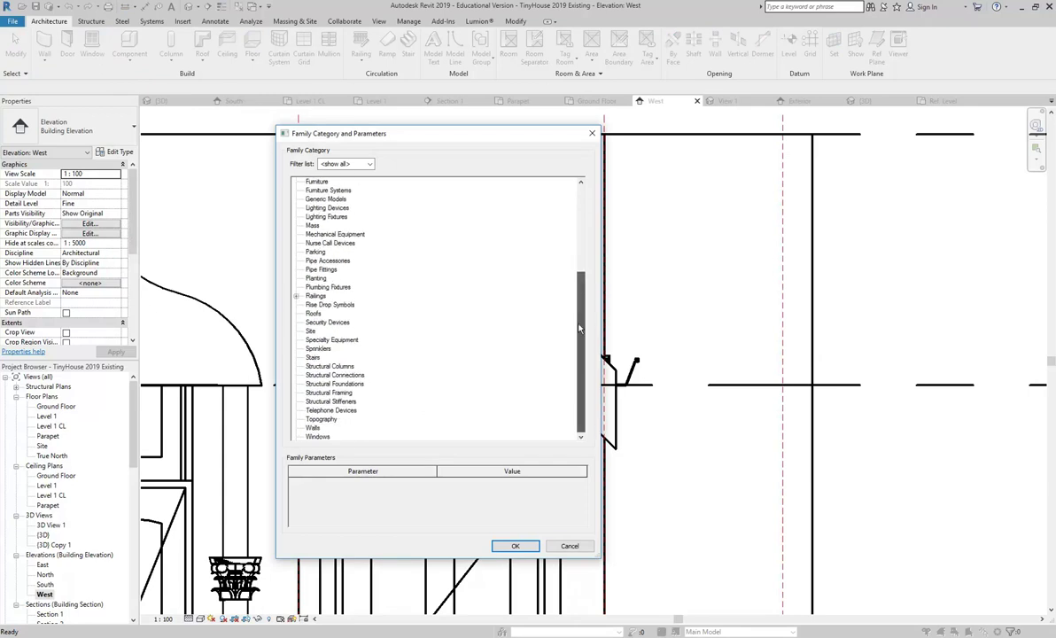
click(313, 313)
click(513, 546)
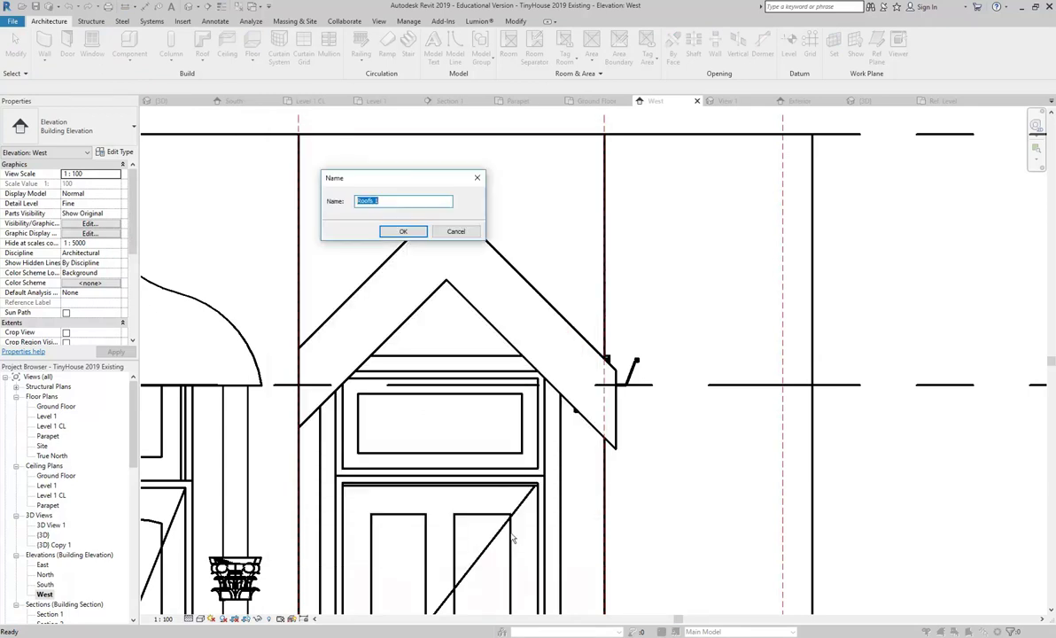
click(402, 231)
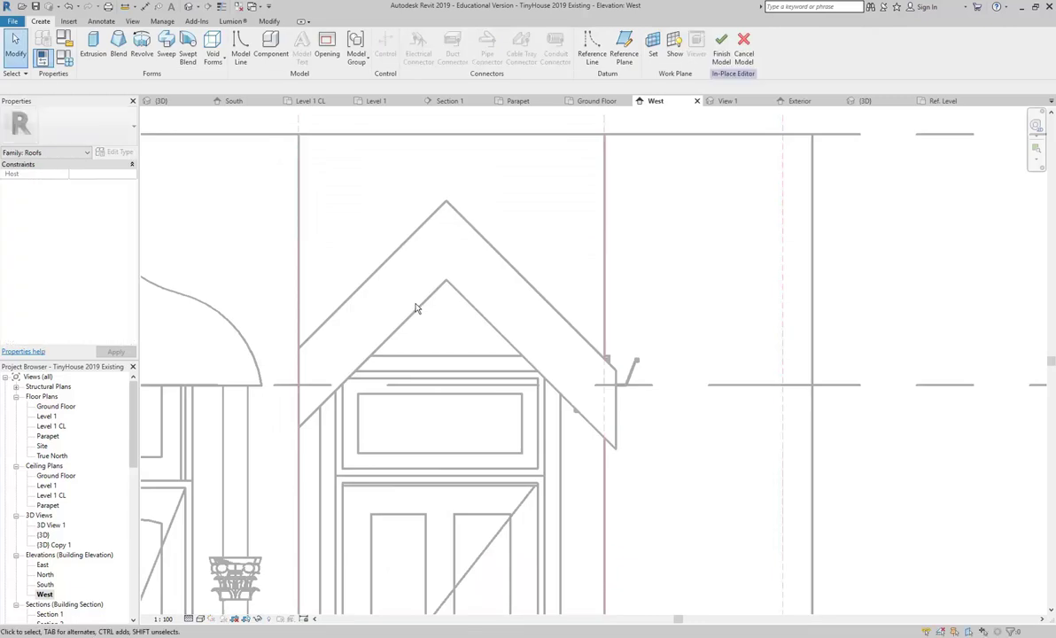
scroll(384, 335, up, 2)
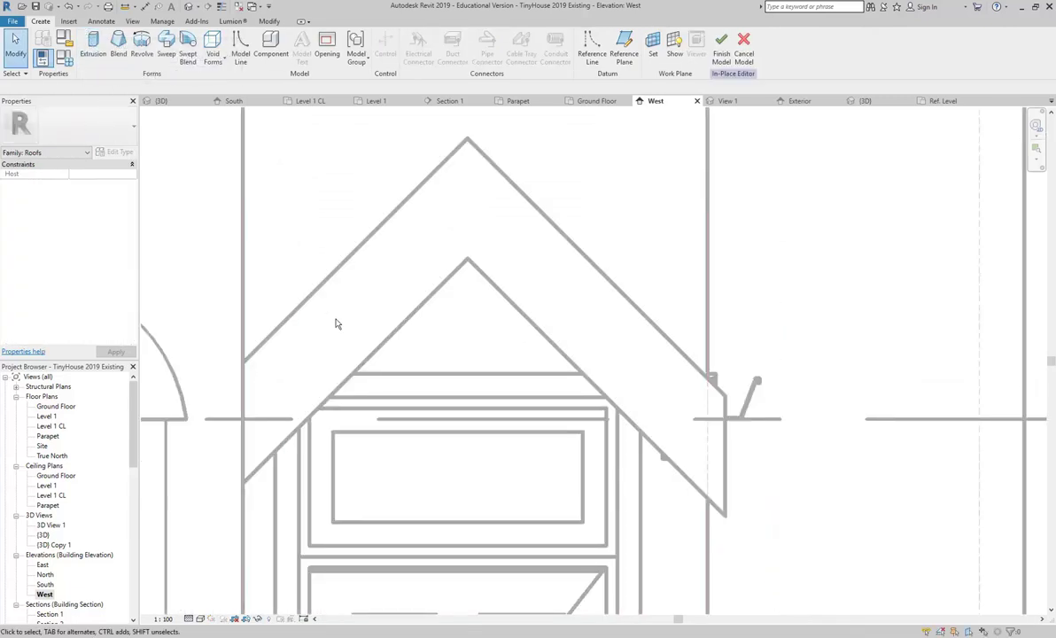
click(93, 45)
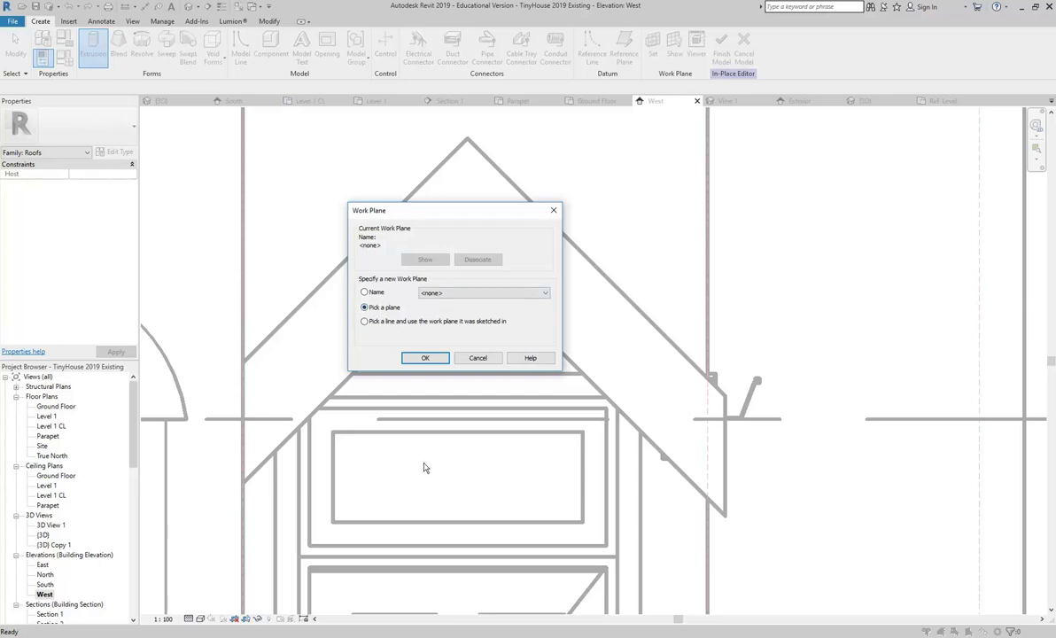
- Pick the fascia as the extrusion's work plane and switch the elevation to Wireframe
click(420, 358)
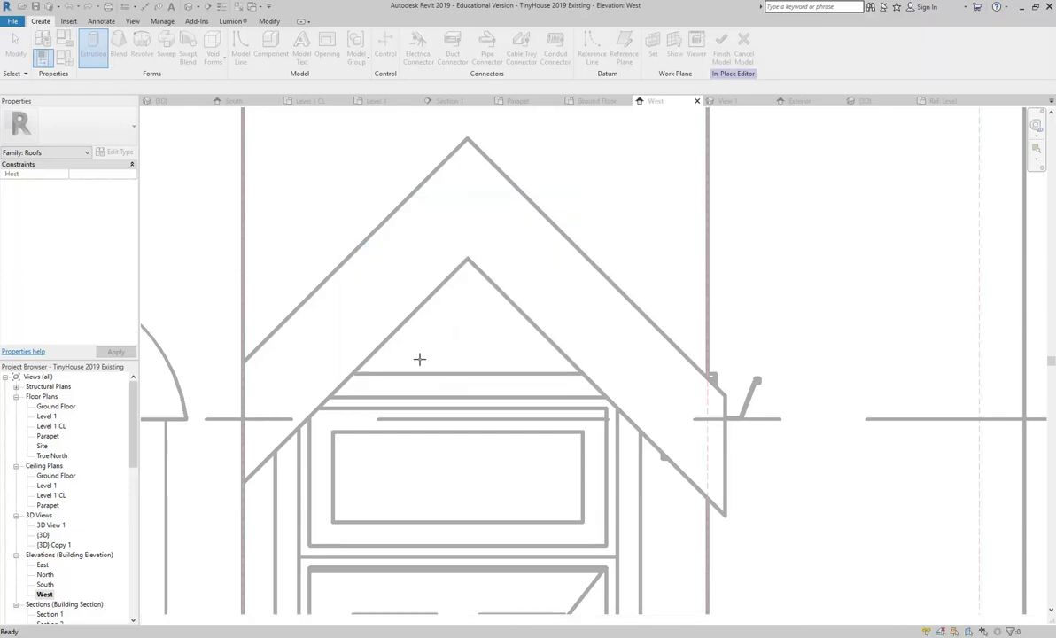
click(414, 287)
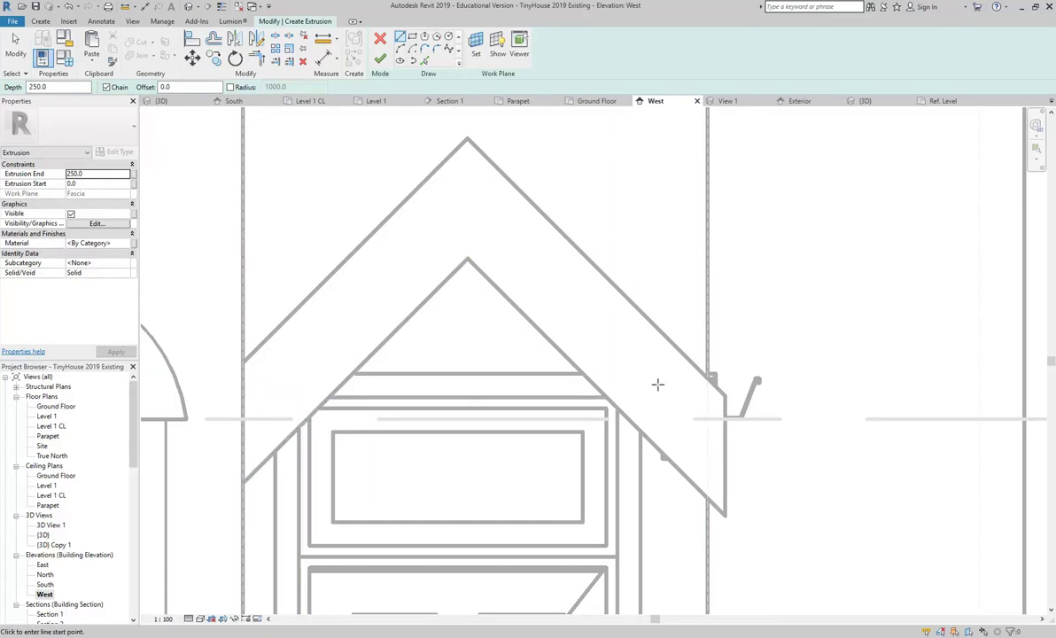
click(200, 618)
click(232, 551)
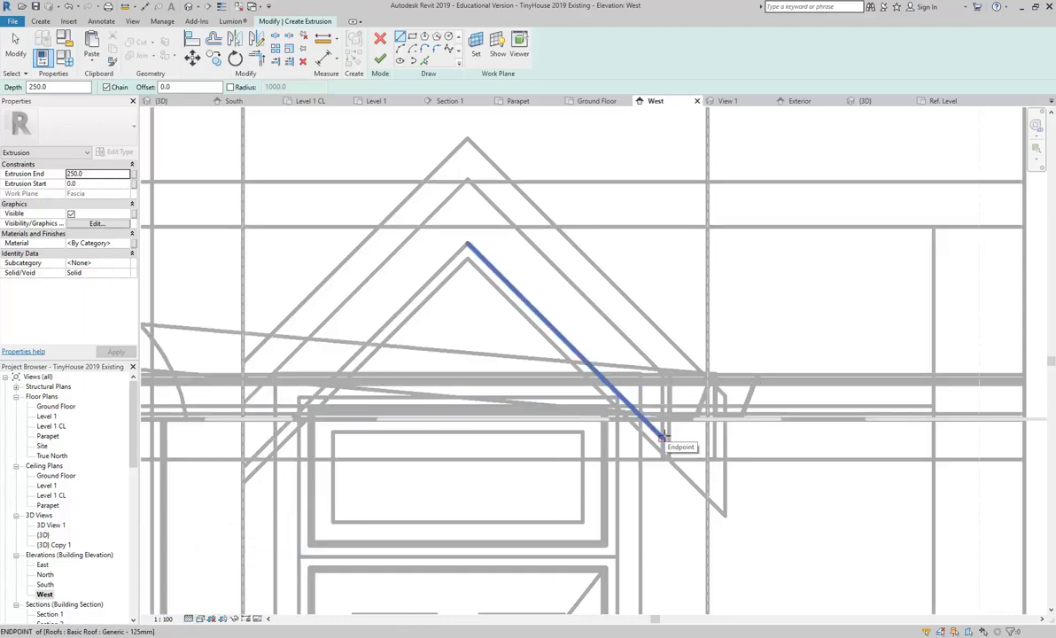
- Sketch a closed triangle of lines tracing the gable under the door hood roof
click(663, 434)
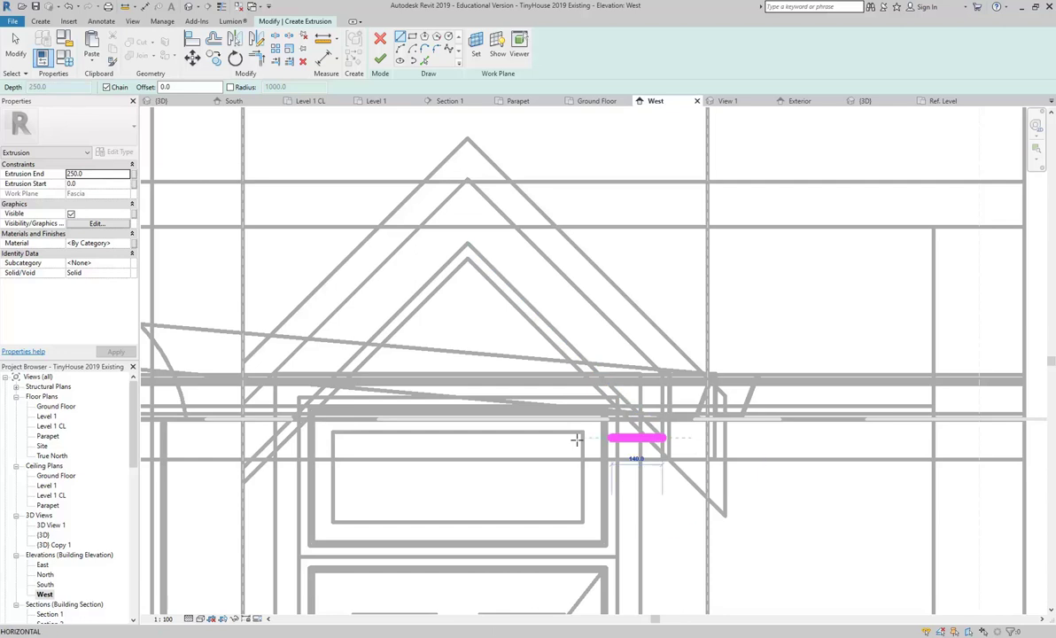
click(274, 437)
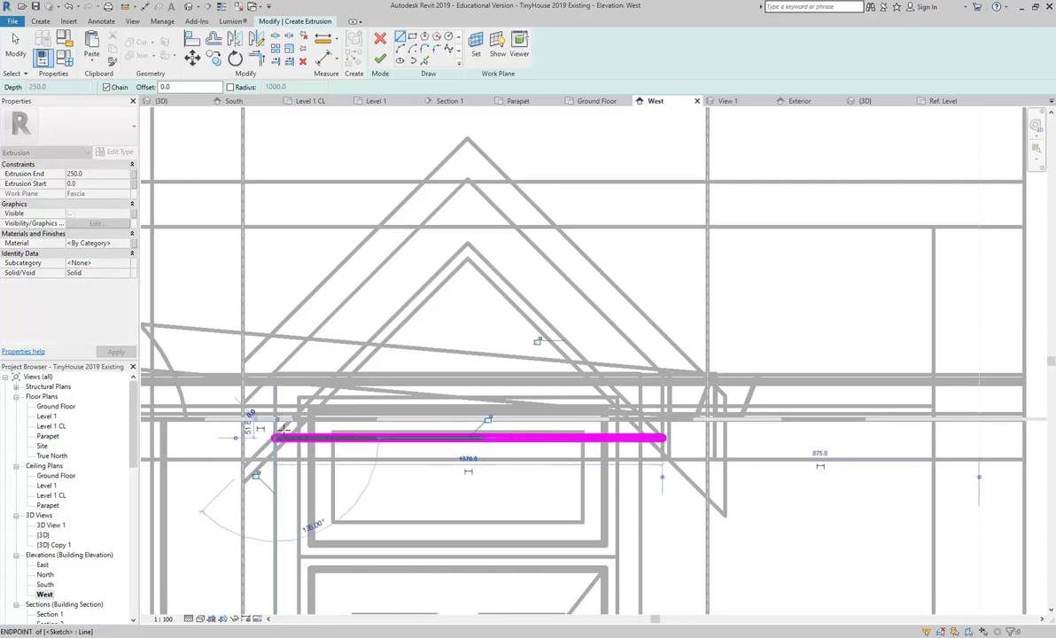
click(467, 247)
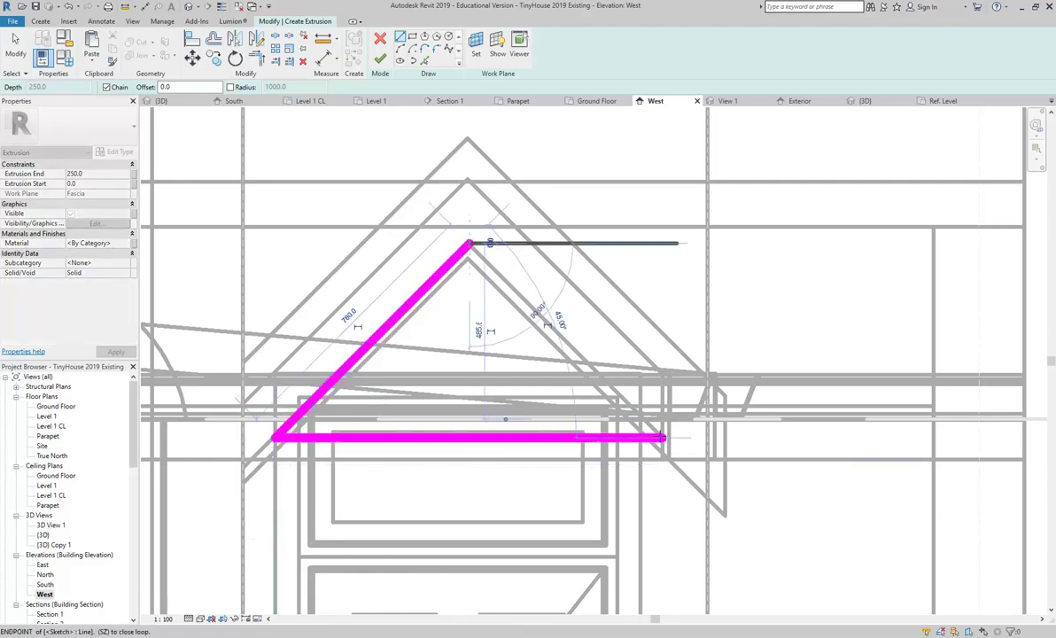
click(663, 434)
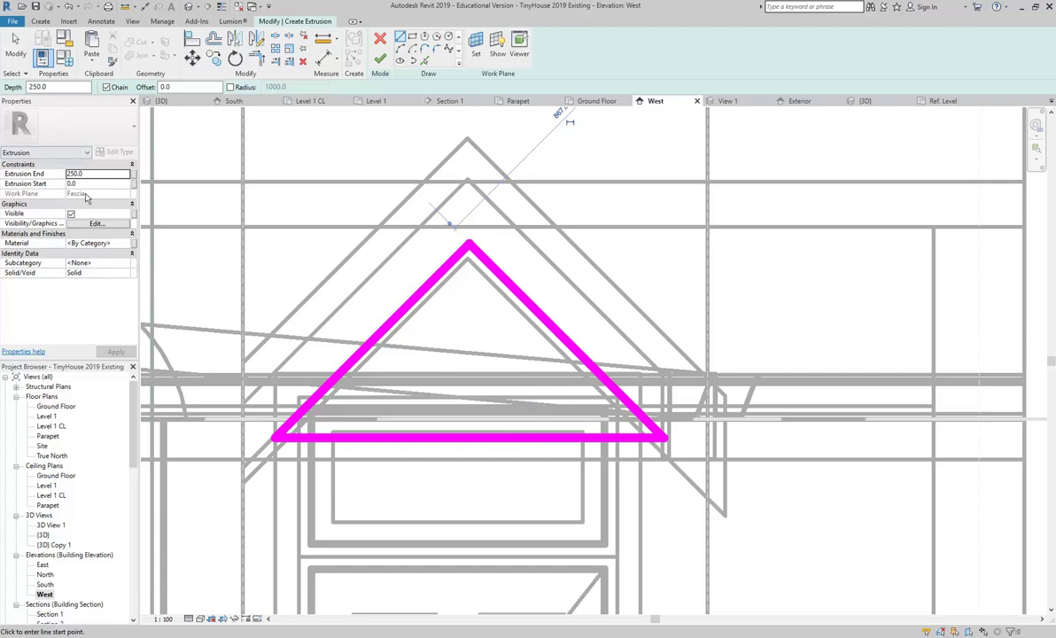
- Finish the sketch and, in the 3D view, drag the triangular panel's depth to 317.7
click(377, 58)
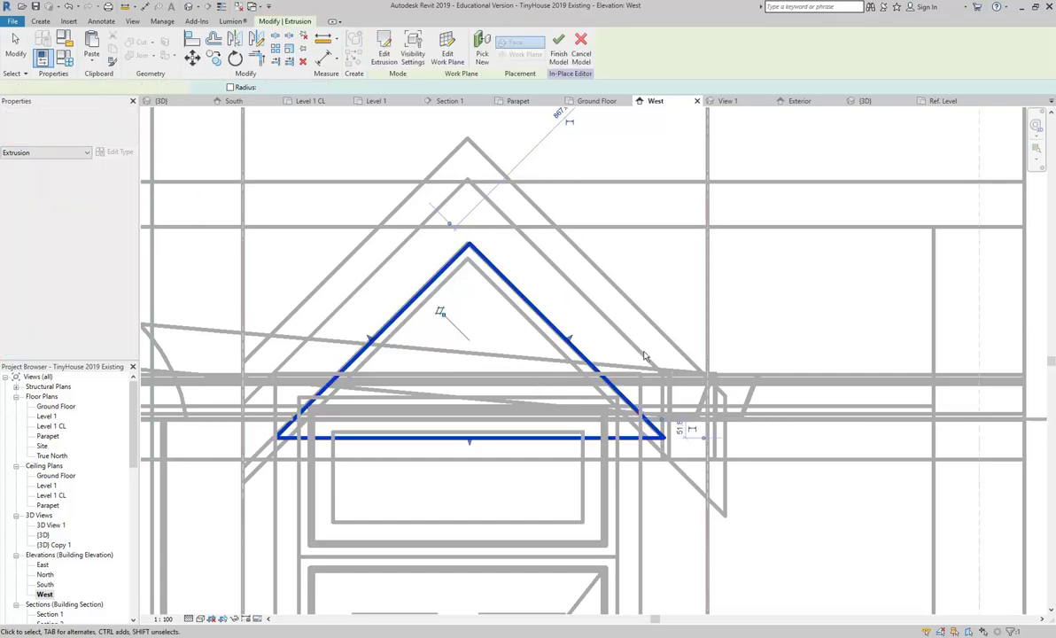
double_click(42, 536)
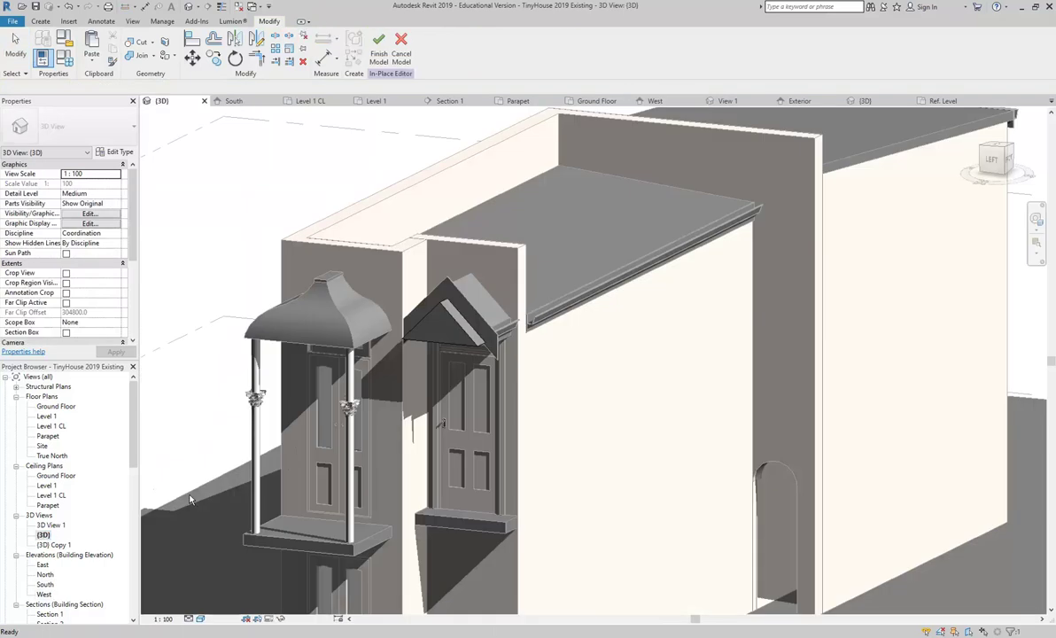
shift+middle_drag(533, 358, 383, 303)
drag(383, 303, 413, 335)
shift+middle_drag(413, 335, 394, 442)
scroll(351, 351, up, 5)
scroll(359, 379, down, 4)
scroll(394, 442, up, 3)
click(383, 507)
shift+middle_drag(381, 507, 458, 445)
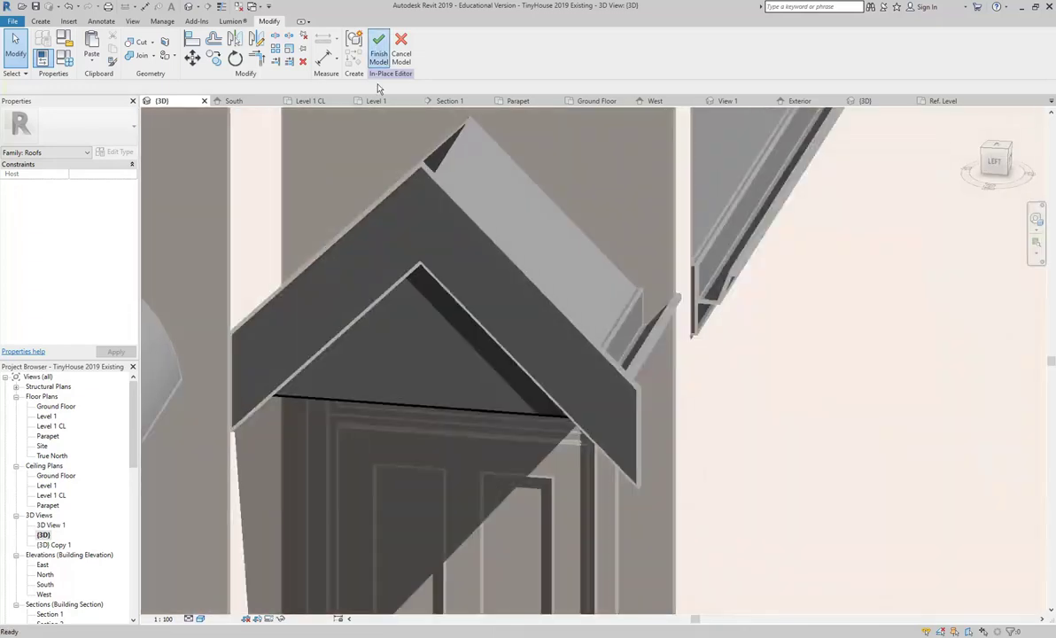
- Finish the in-place roof model and orbit around the porch to inspect the filled gable
click(379, 49)
scroll(426, 354, down, 5)
shift+middle_drag(526, 529, 379, 385)
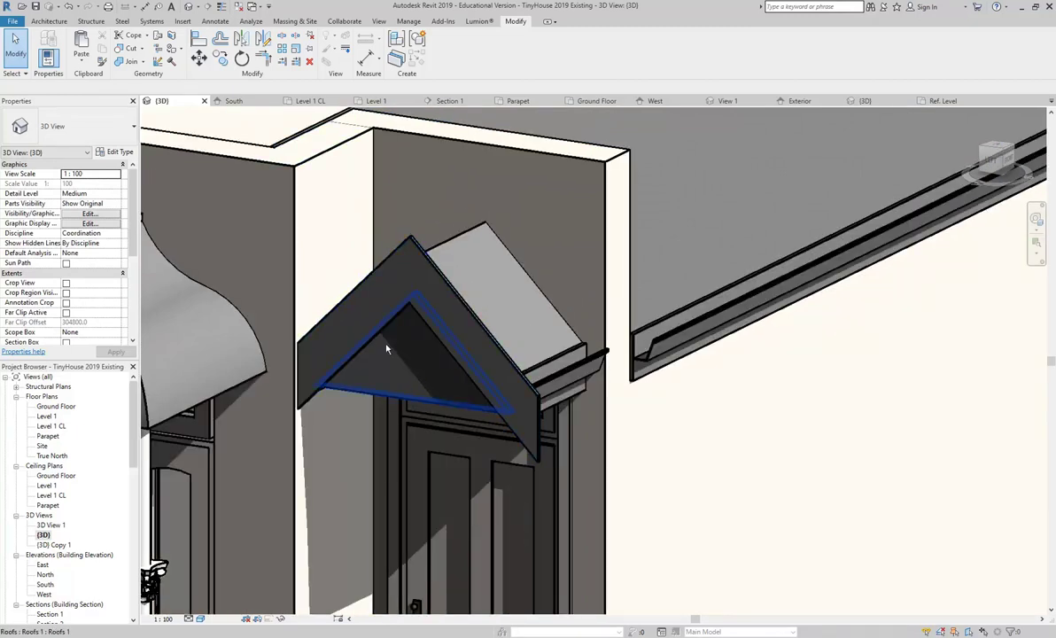
click(396, 358)
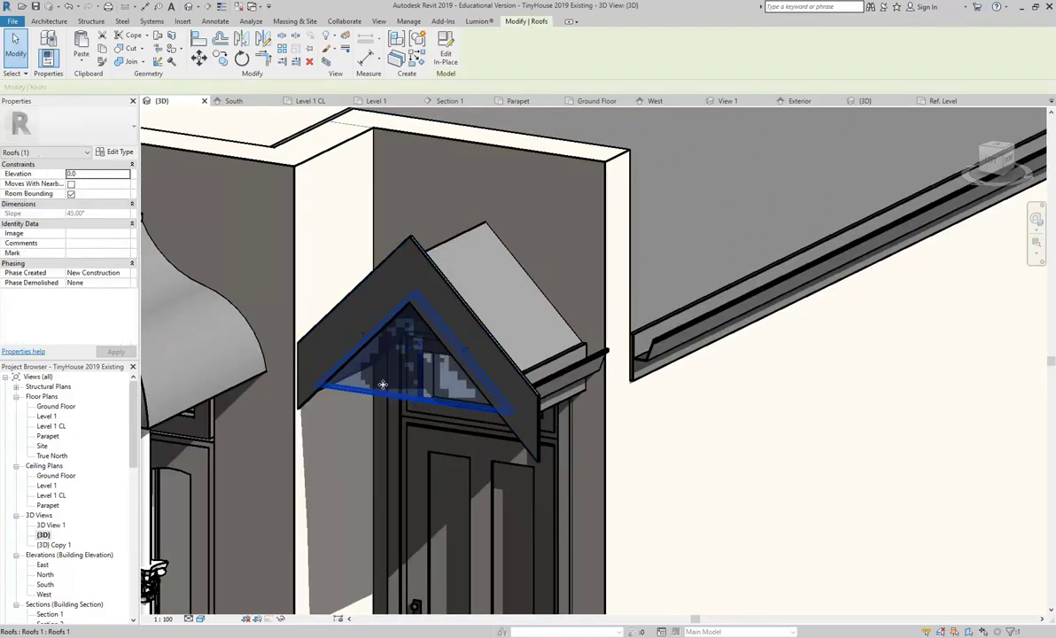
click(330, 449)
scroll(330, 449, down, 5)
shift+middle_drag(330, 449, 542, 332)
click(299, 132)
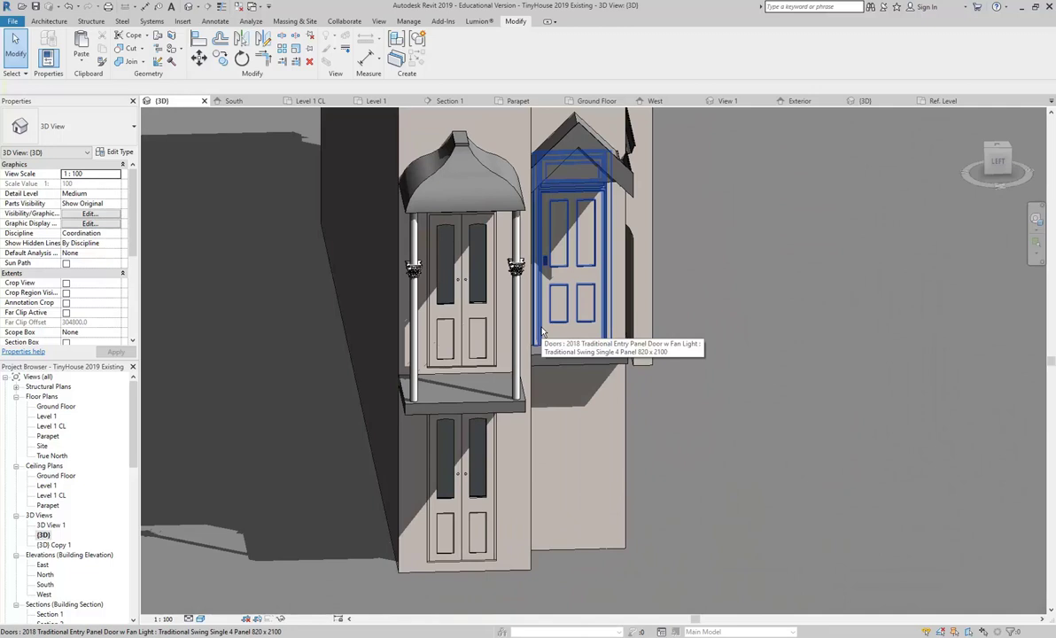
shift+middle_drag(544, 332, 344, 384)
scroll(402, 305, up, 5)
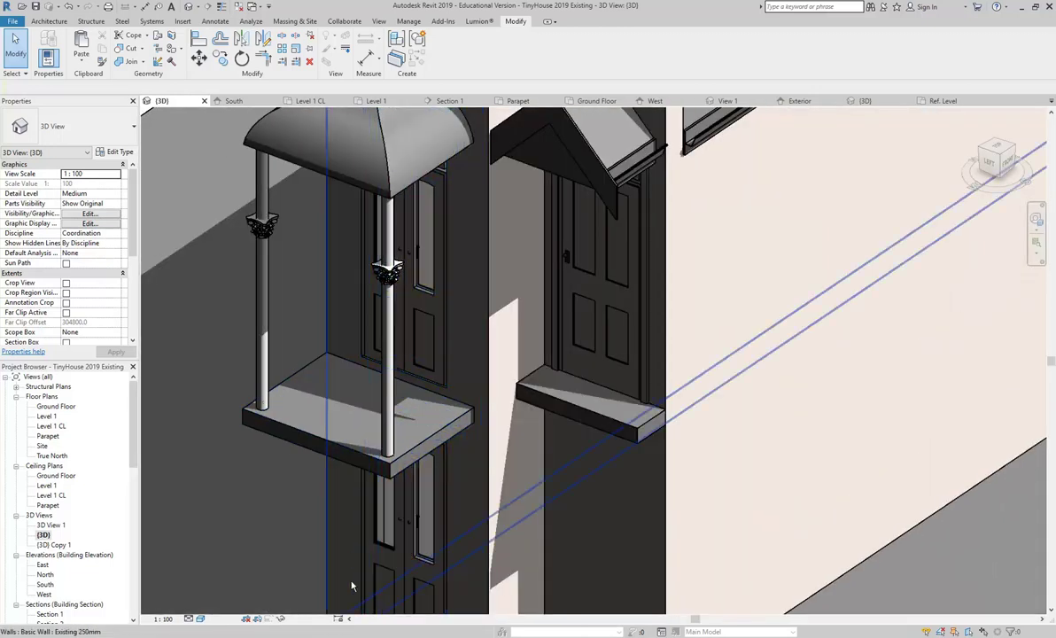